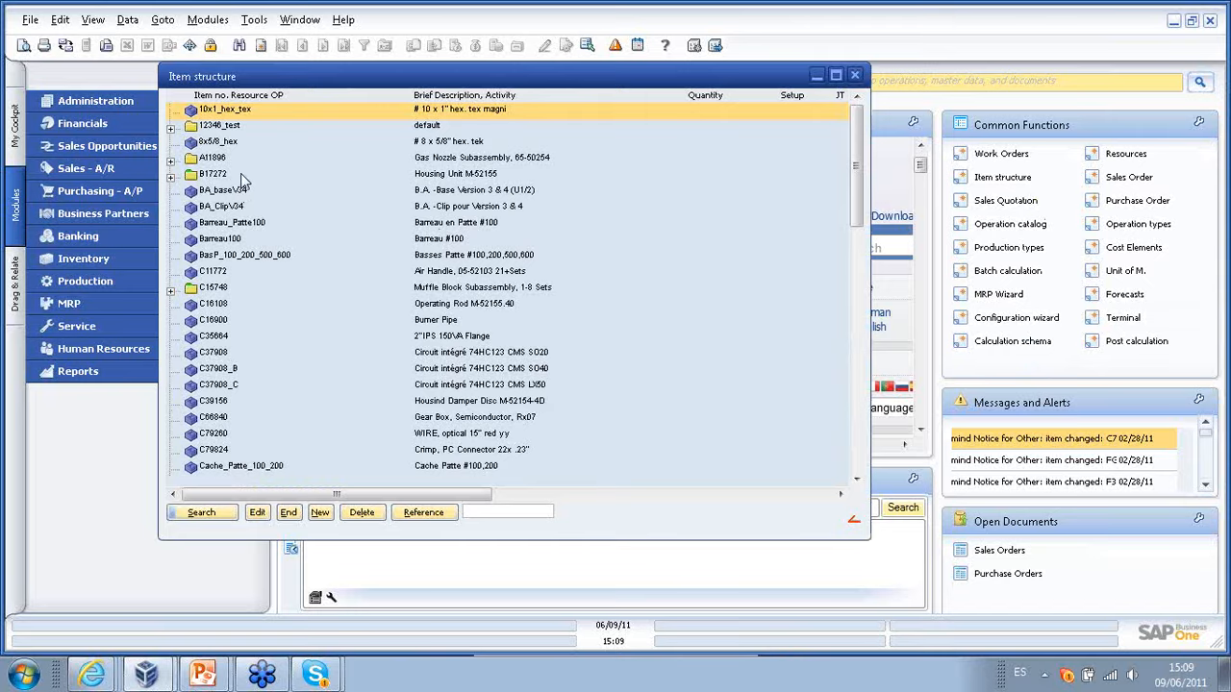
# - Review the calculation data of item B17272 and the calculation schemas available for it
pyautogui.doubleClick(240, 175)
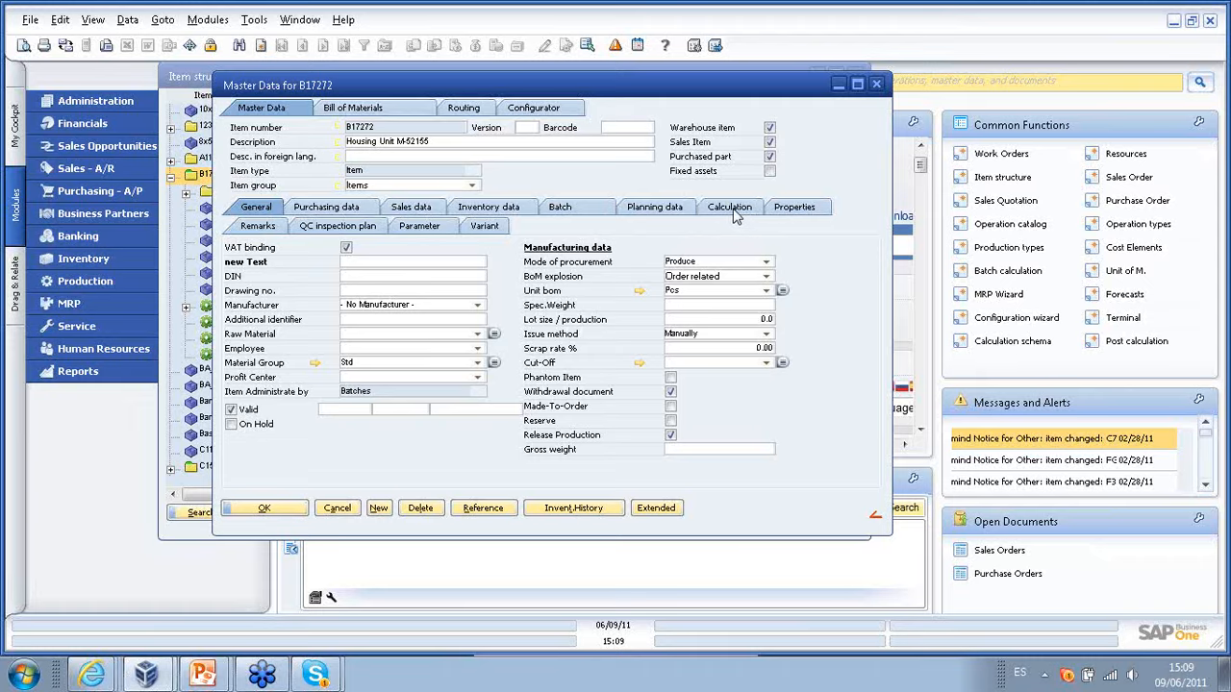
pyautogui.click(731, 211)
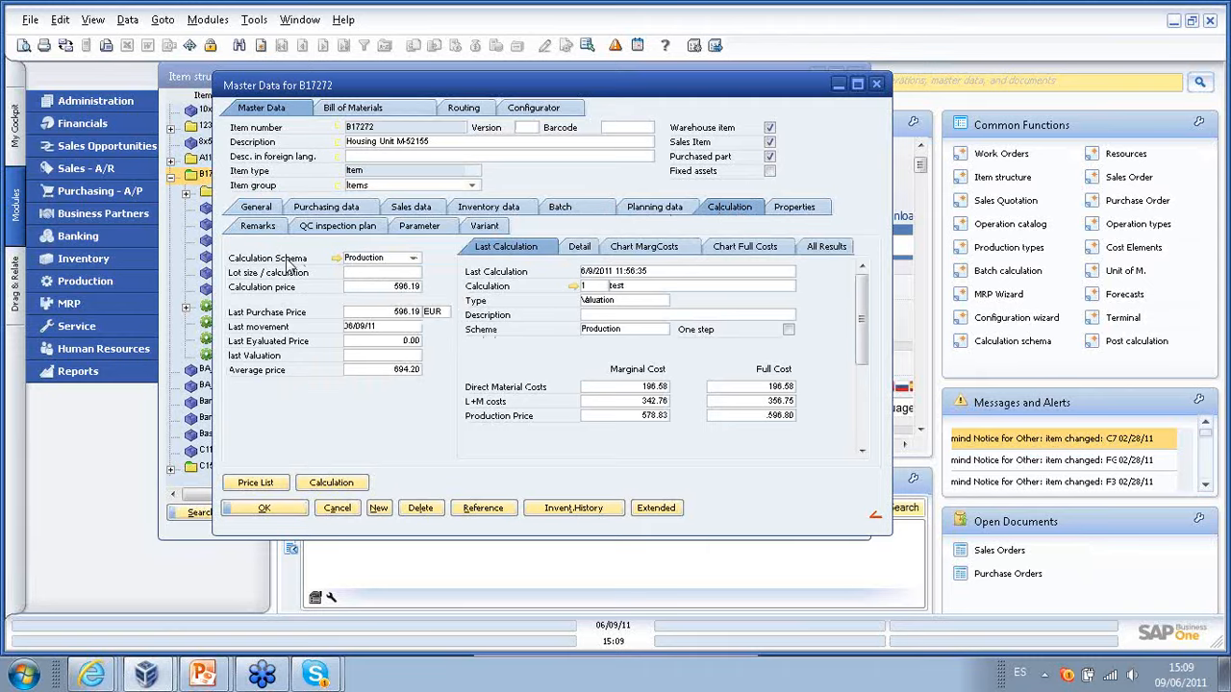
pyautogui.click(414, 260)
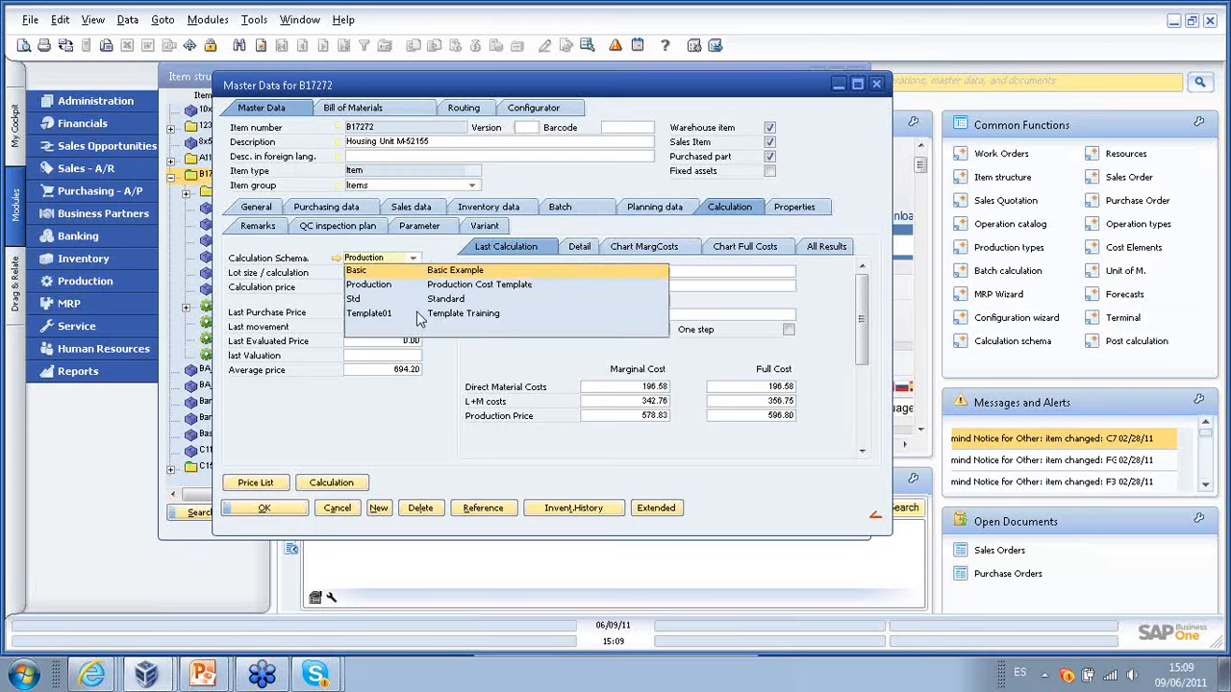
pyautogui.click(428, 260)
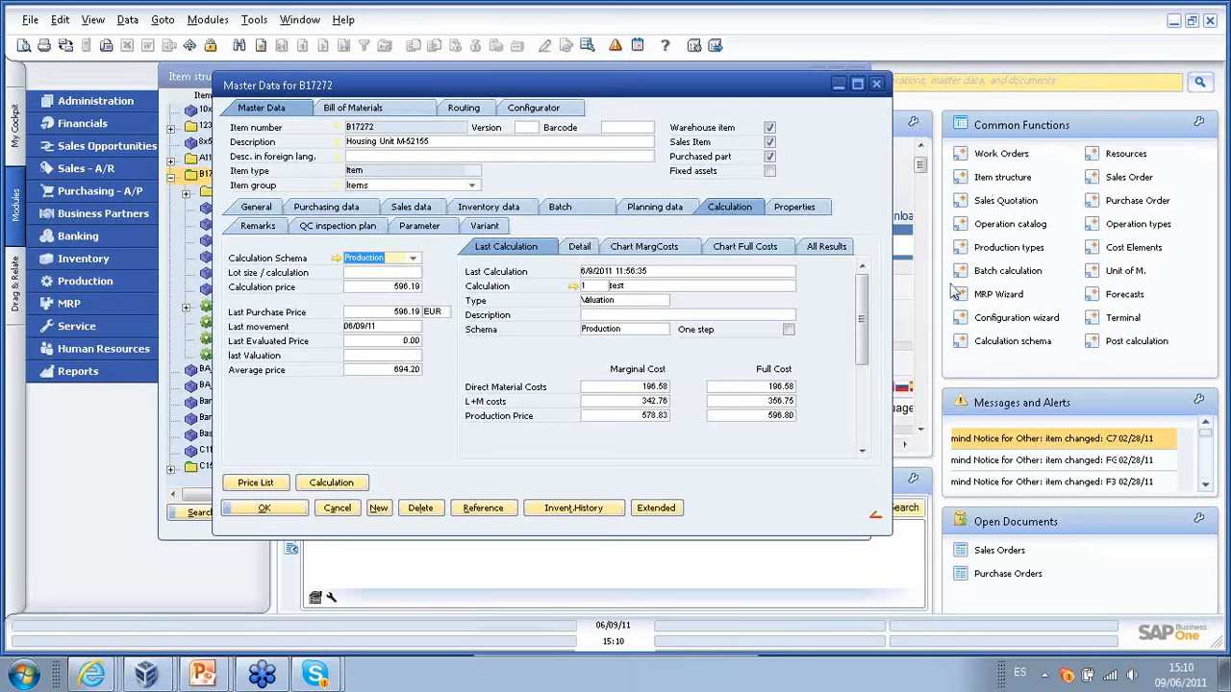
pyautogui.click(876, 83)
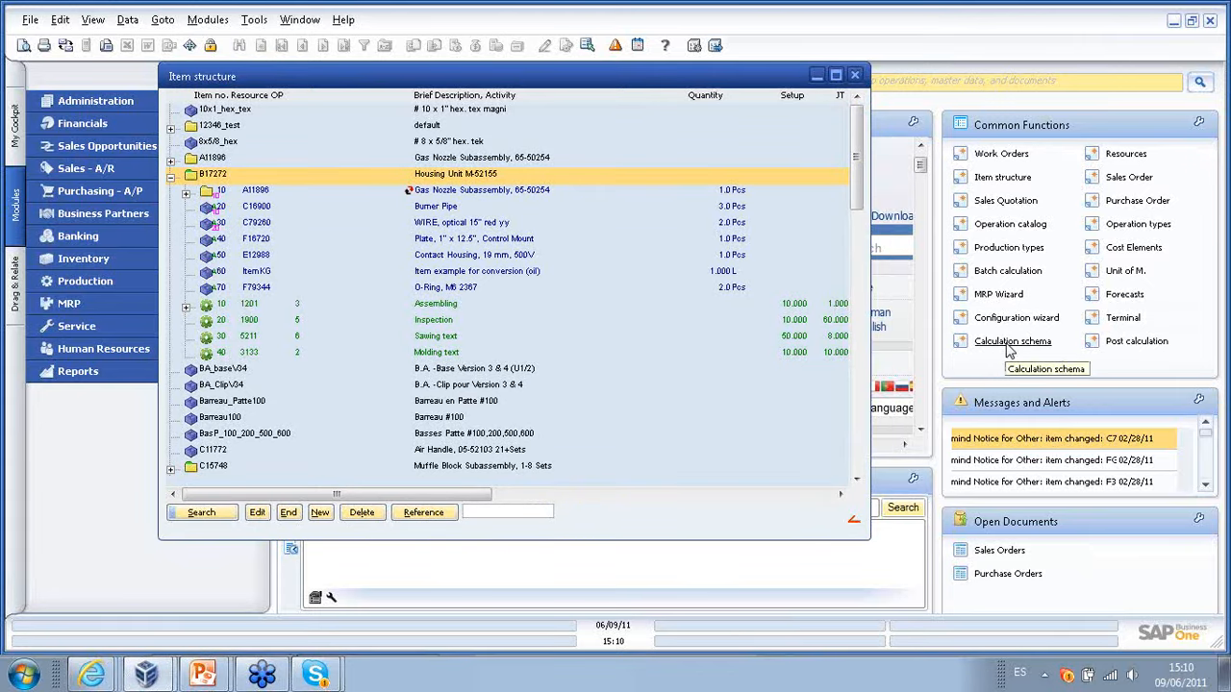
# - Copy the Std calculation schema to a new schema with the ID TEST
pyautogui.click(1008, 343)
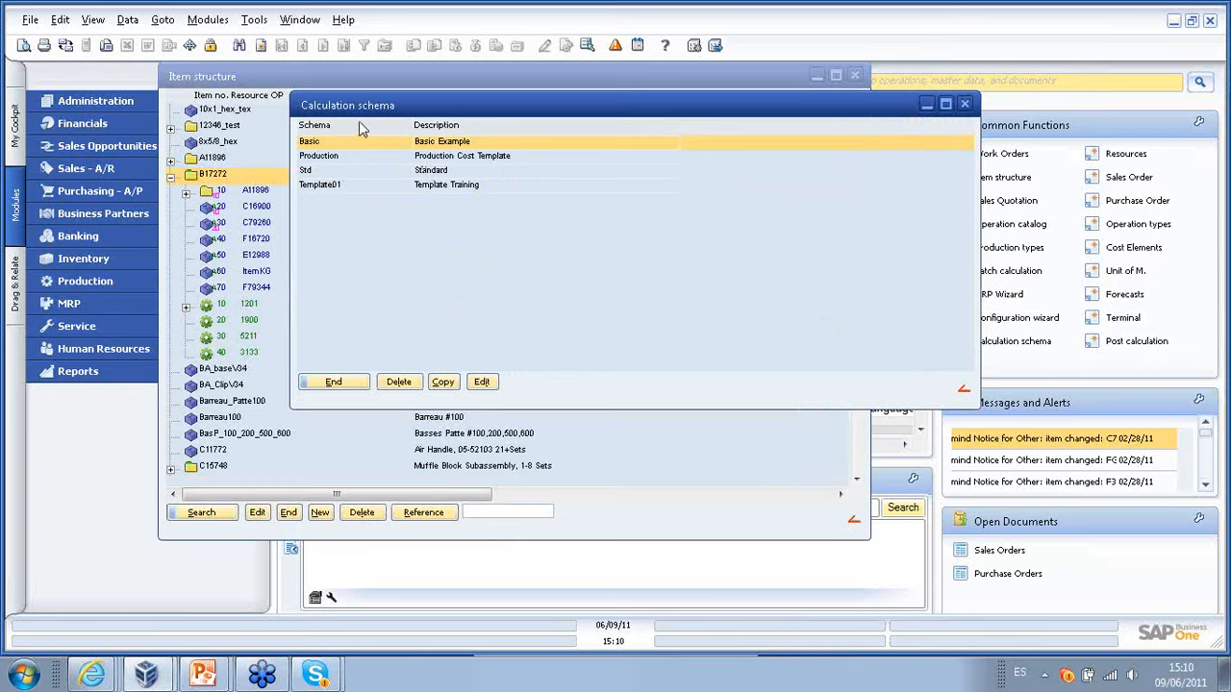
pyautogui.moveTo(379, 112); pyautogui.dragTo(370, 141)
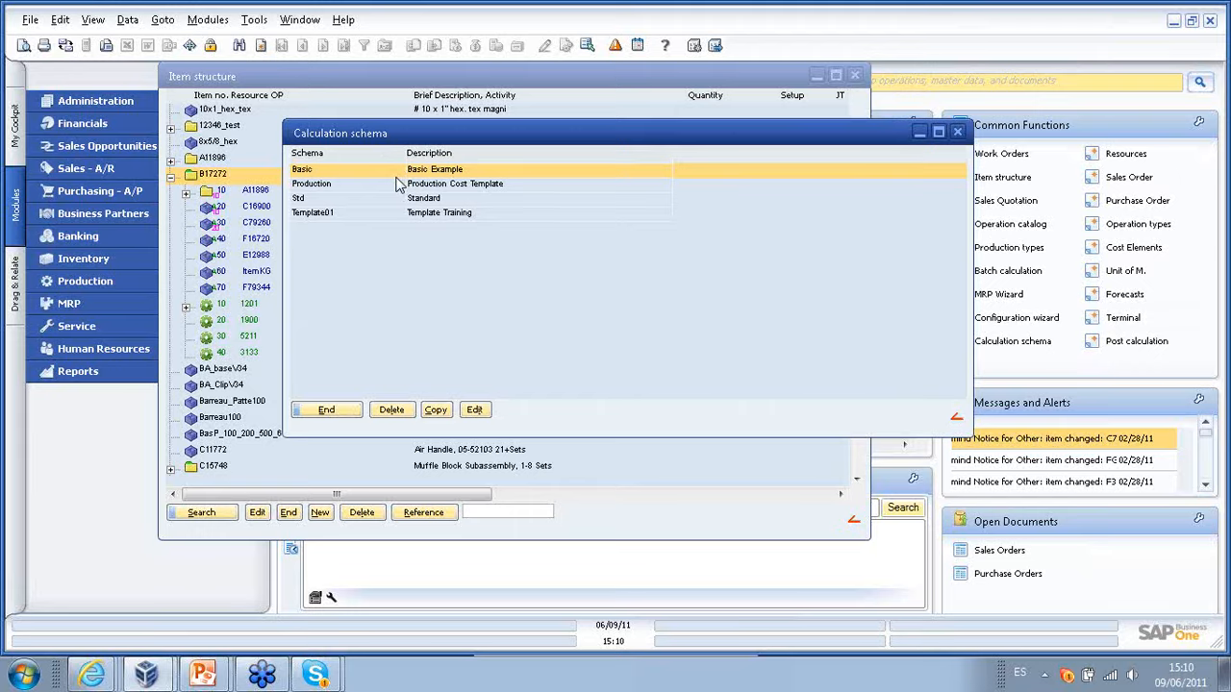
pyautogui.click(439, 200)
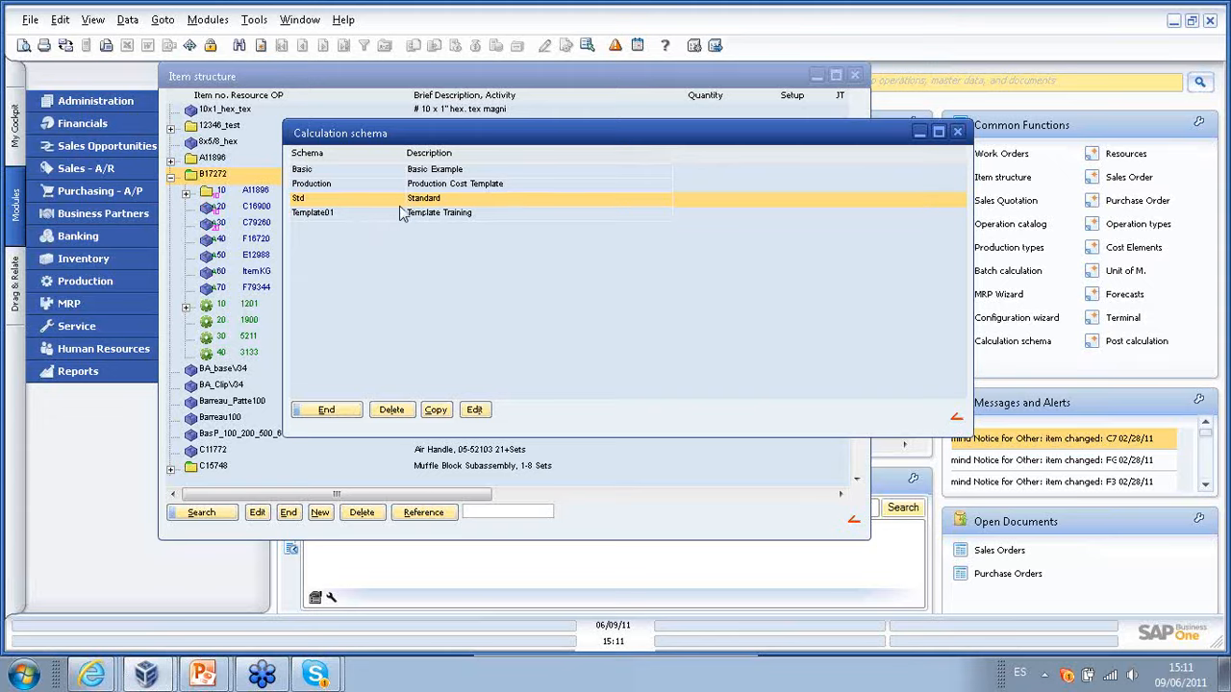
pyautogui.click(436, 410)
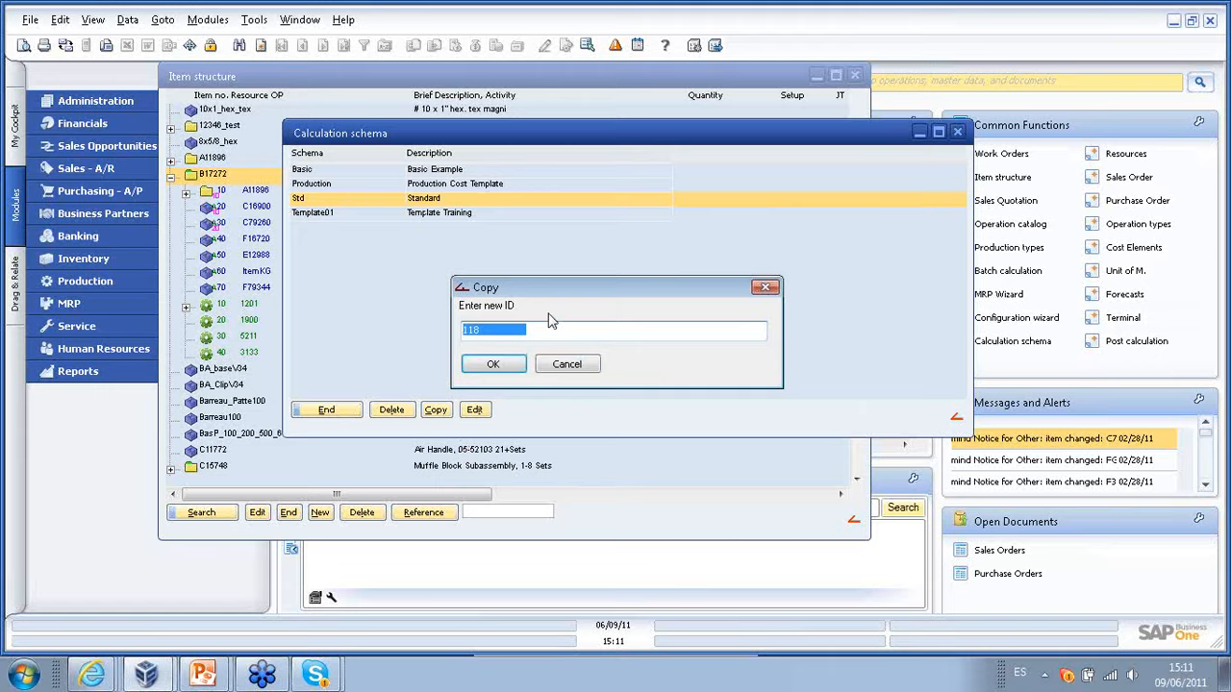
pyautogui.write('TEST')
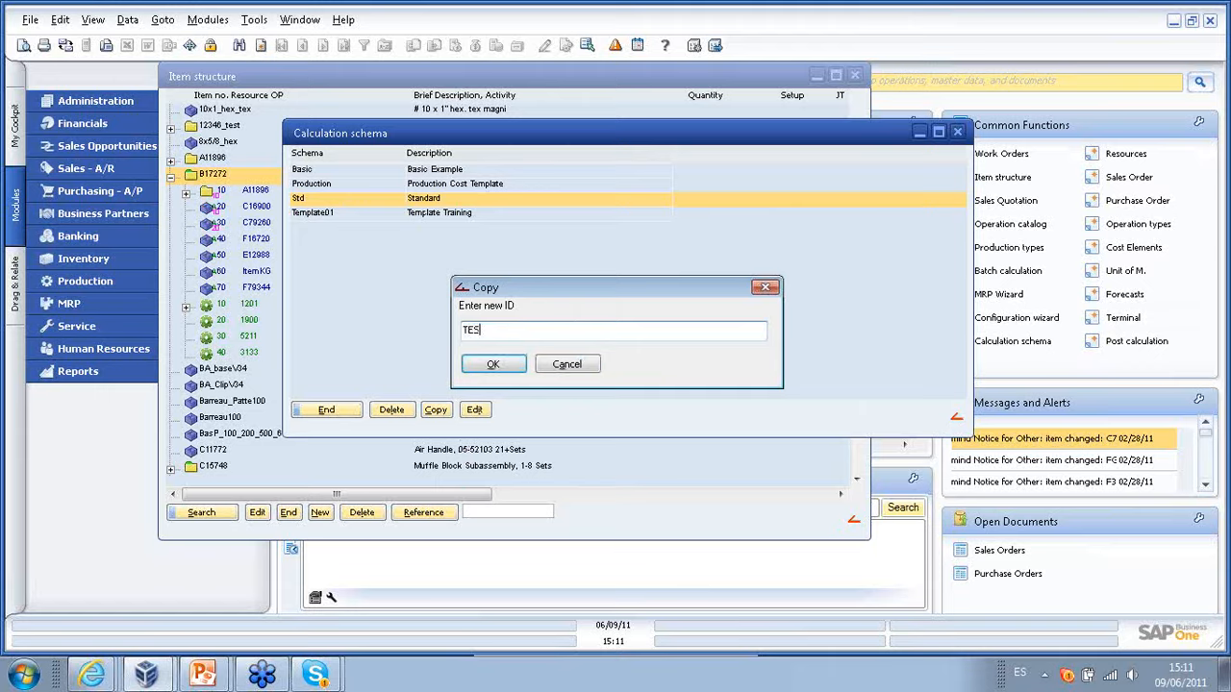
pyautogui.click(486, 366)
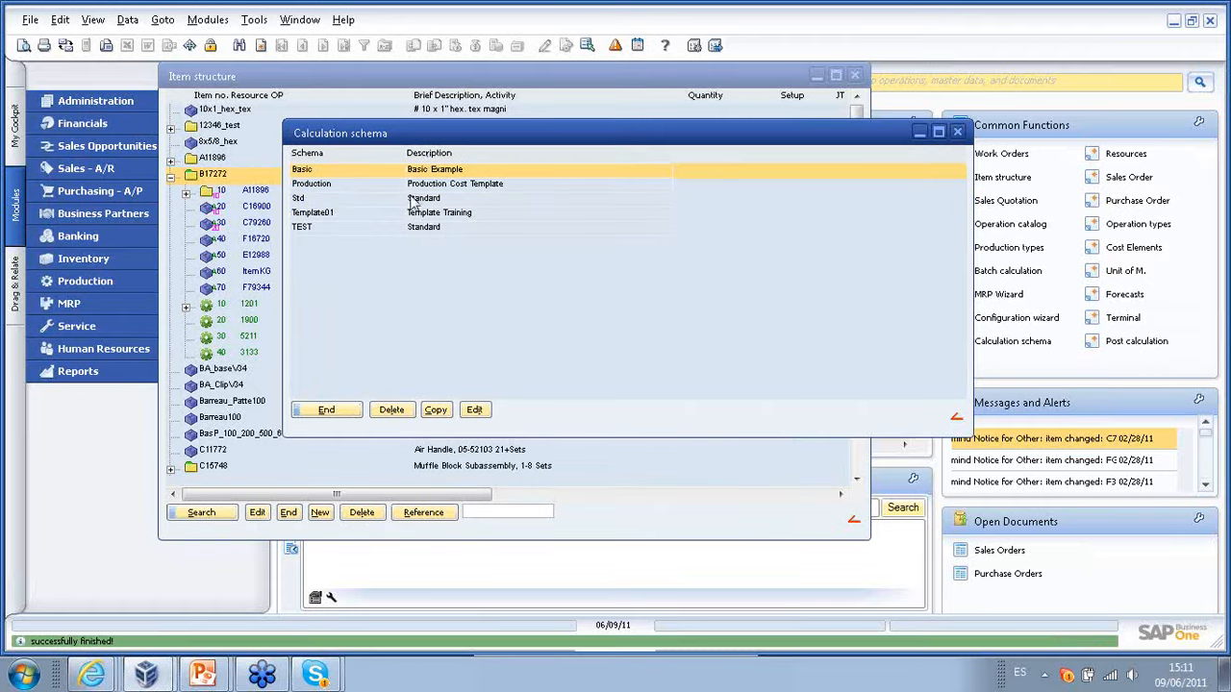
# - Compare the TEST entry with the original Std entry in the calculation schema list
pyautogui.click(423, 228)
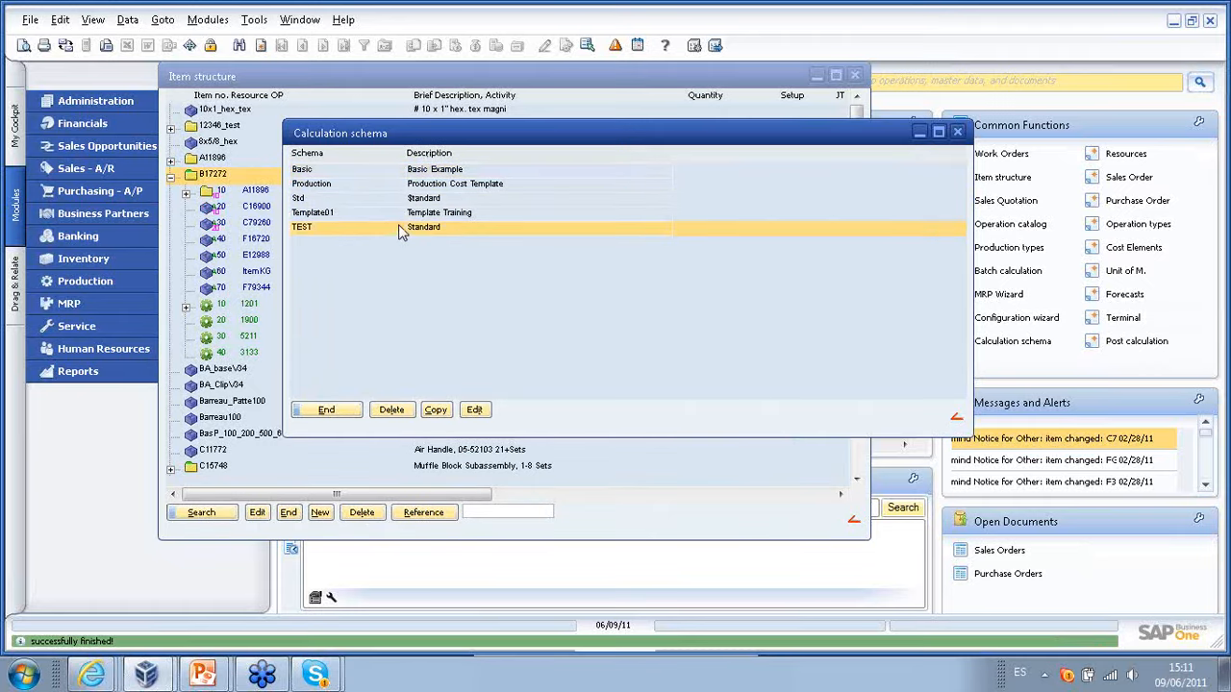
pyautogui.click(446, 200)
pyautogui.click(458, 231)
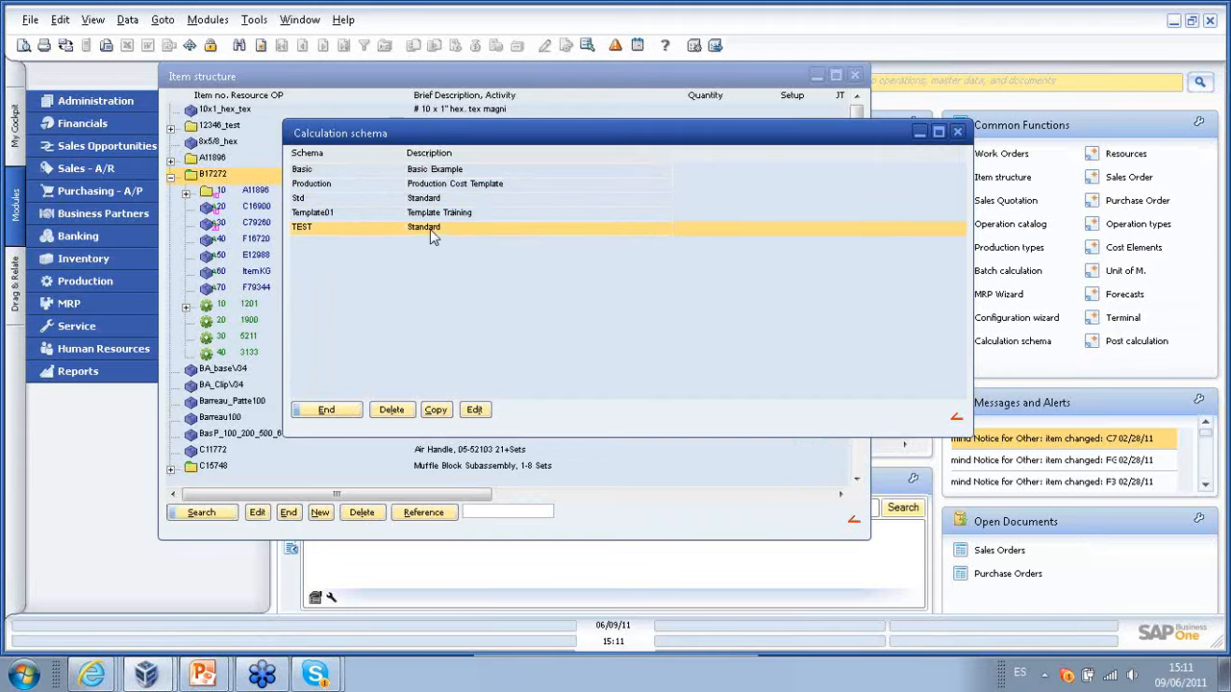
pyautogui.click(434, 201)
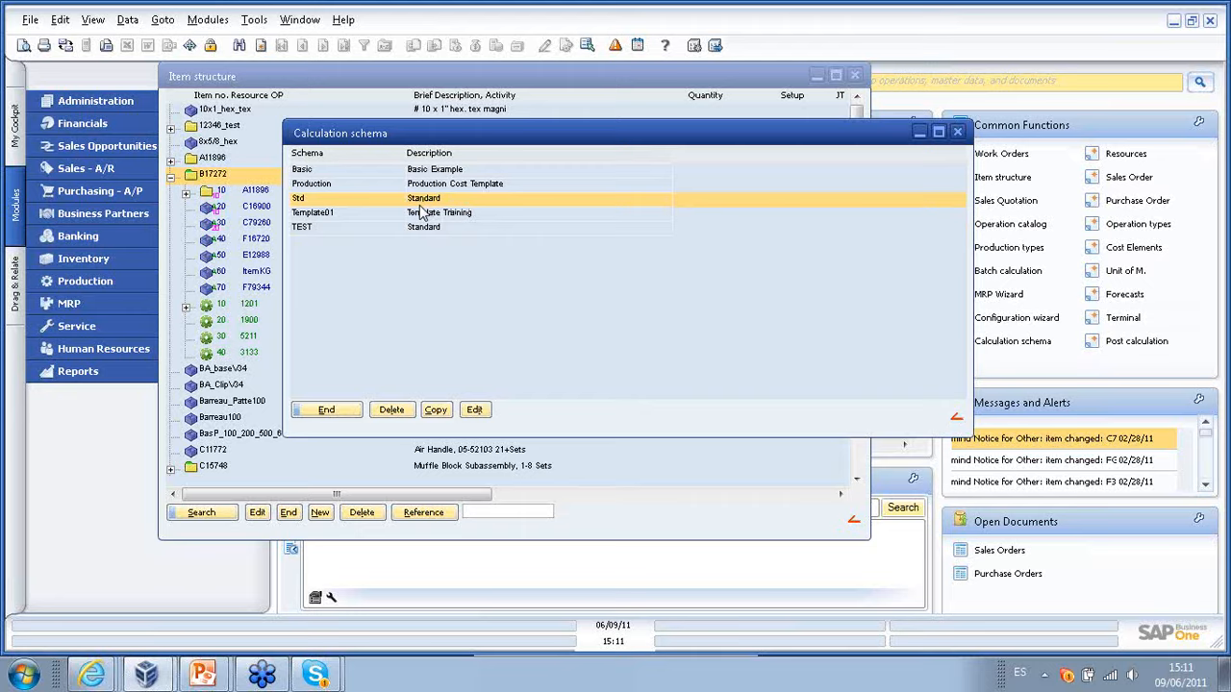
# - Open the Production calculation schema and examine its overhead cost lines in an enlarged window
pyautogui.click(363, 185)
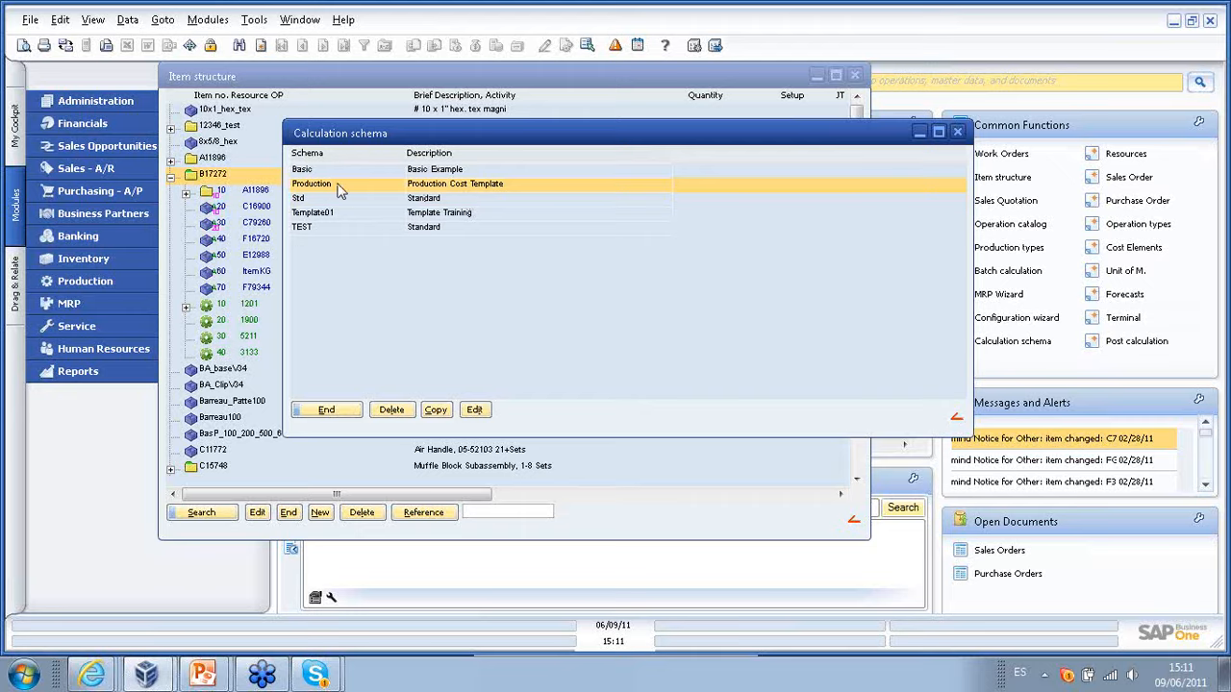
pyautogui.doubleClick(354, 188)
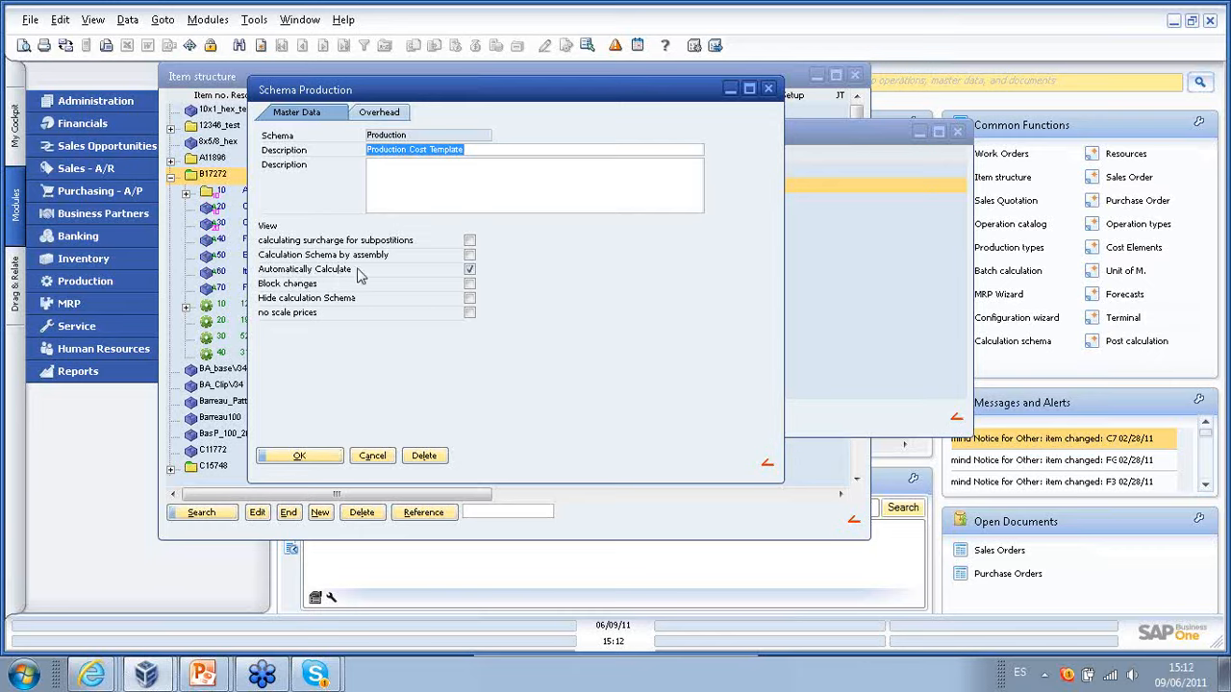
pyautogui.click(386, 112)
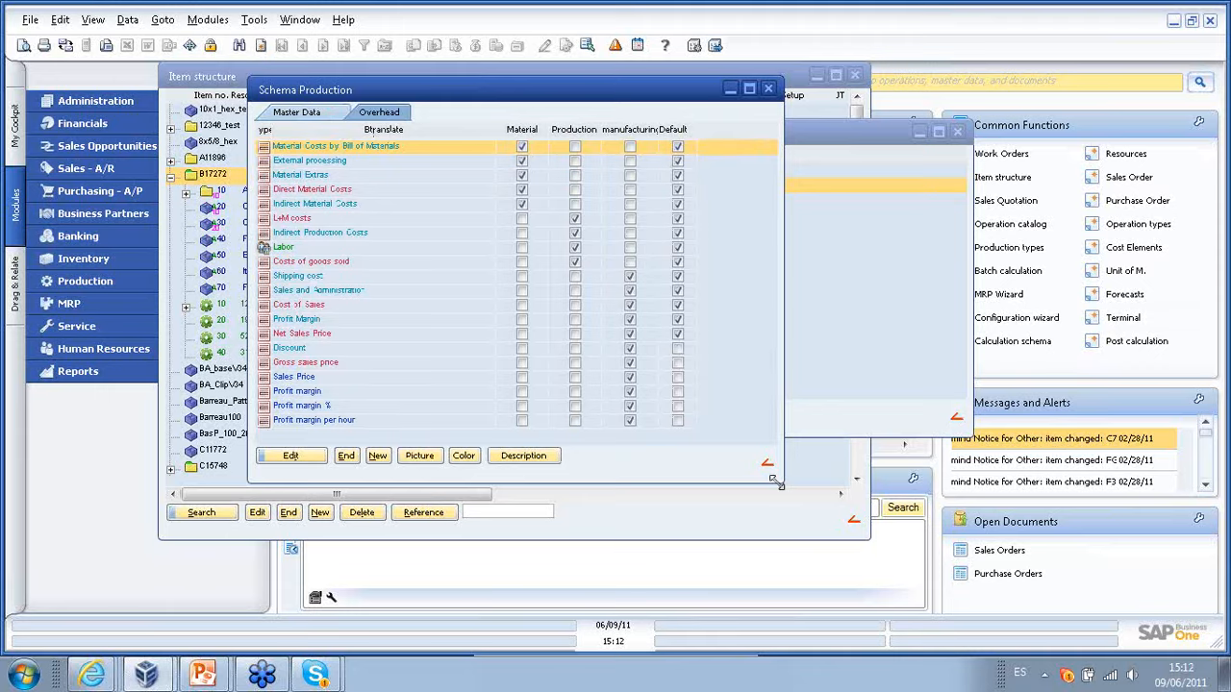
pyautogui.moveTo(774, 481); pyautogui.dragTo(864, 581)
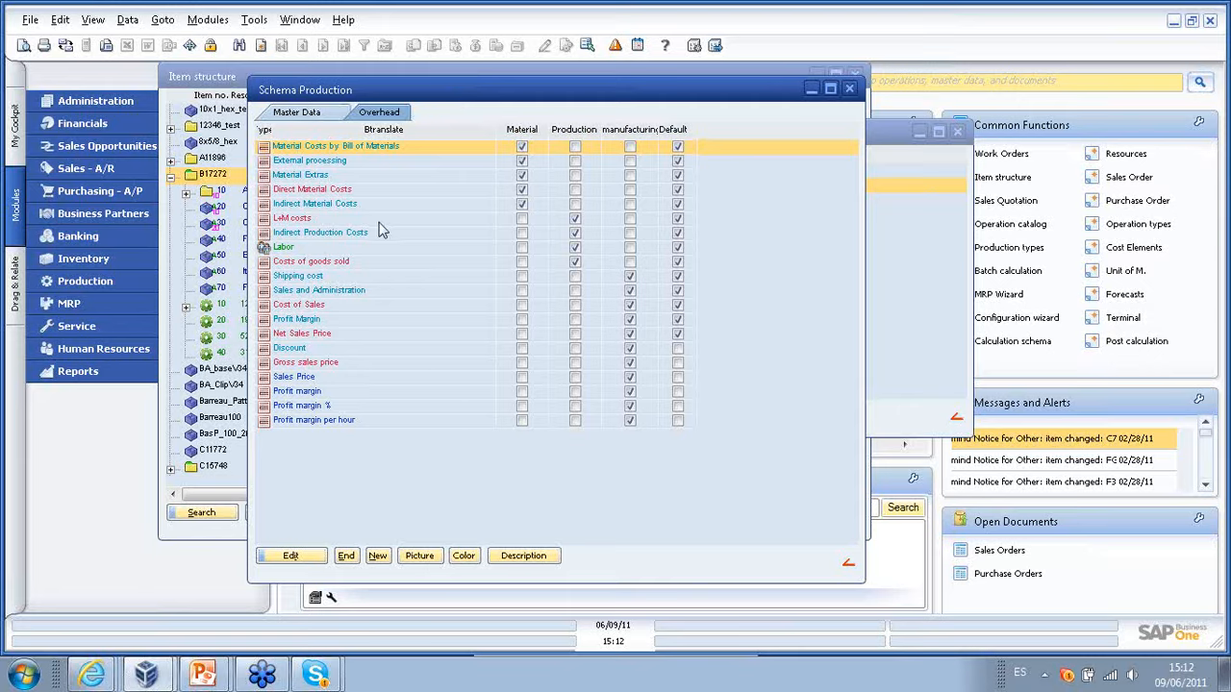
pyautogui.click(350, 294)
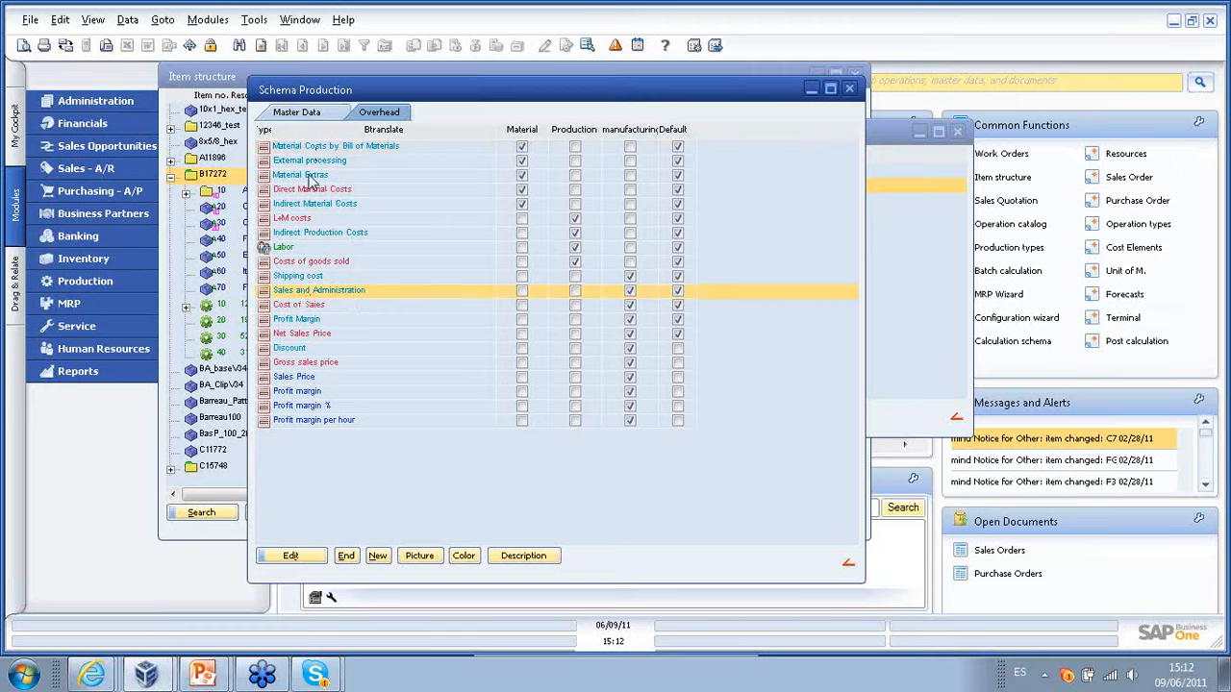
pyautogui.click(338, 311)
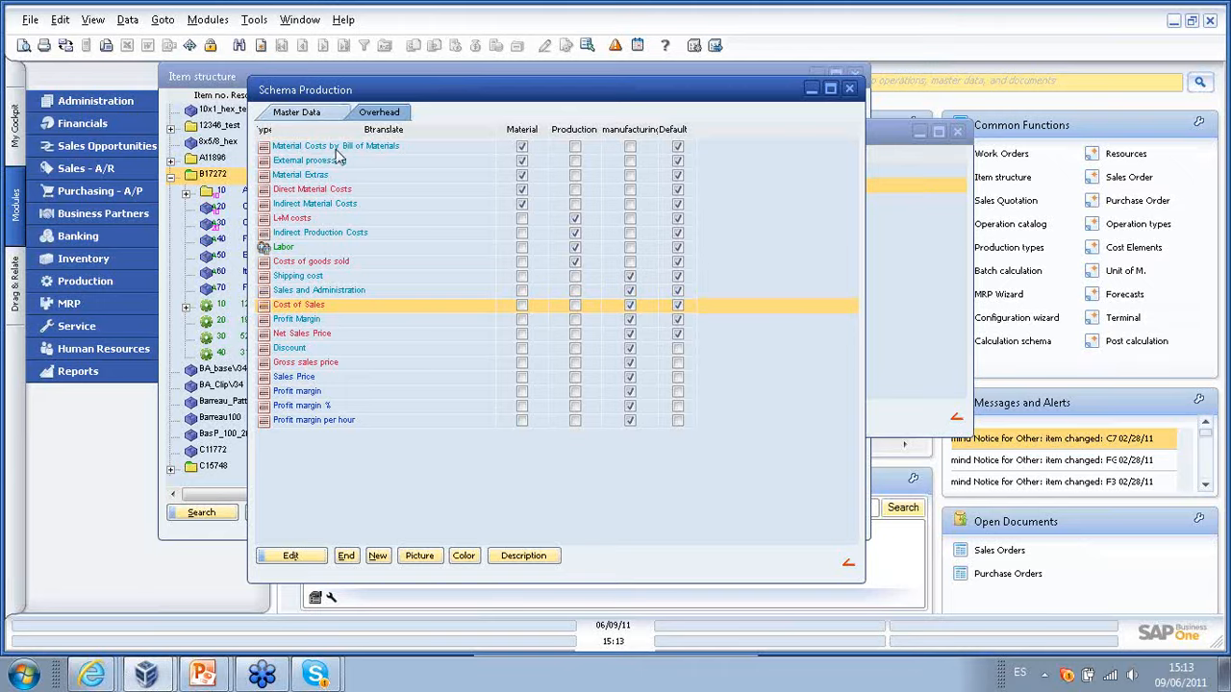
# - Examine the reference options of the Material Costs by Bill of Materials calculation object, keeping its settings
pyautogui.click(372, 151)
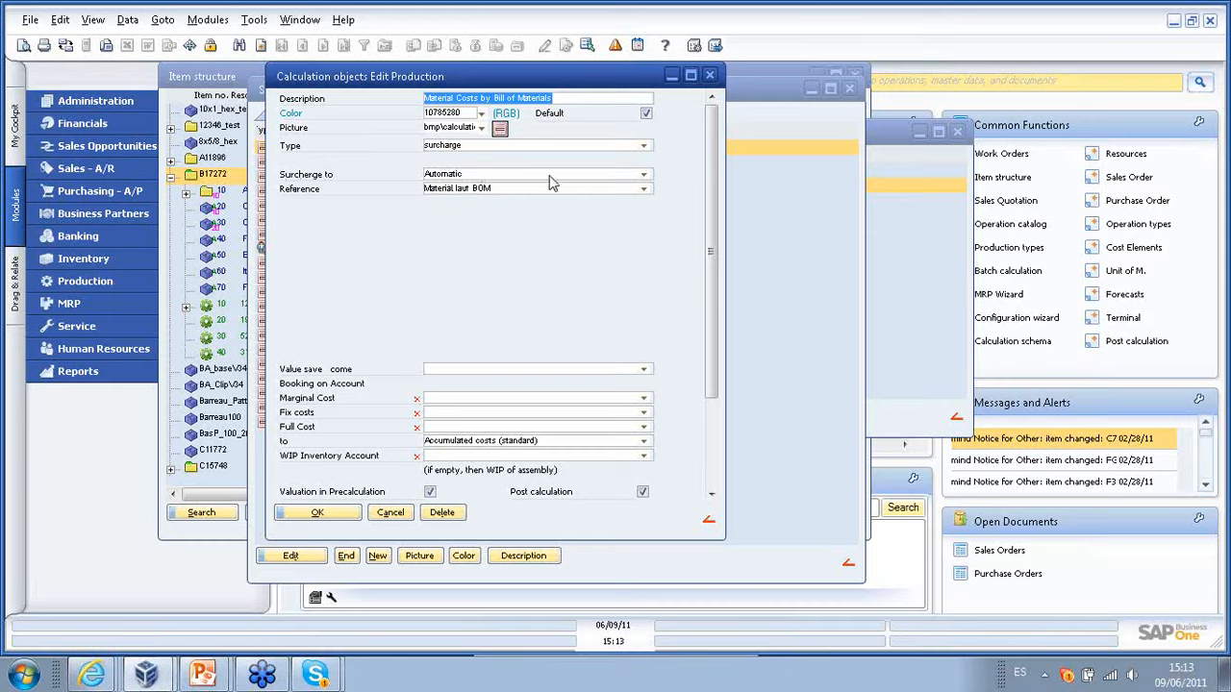
pyautogui.click(645, 193)
pyautogui.click(646, 192)
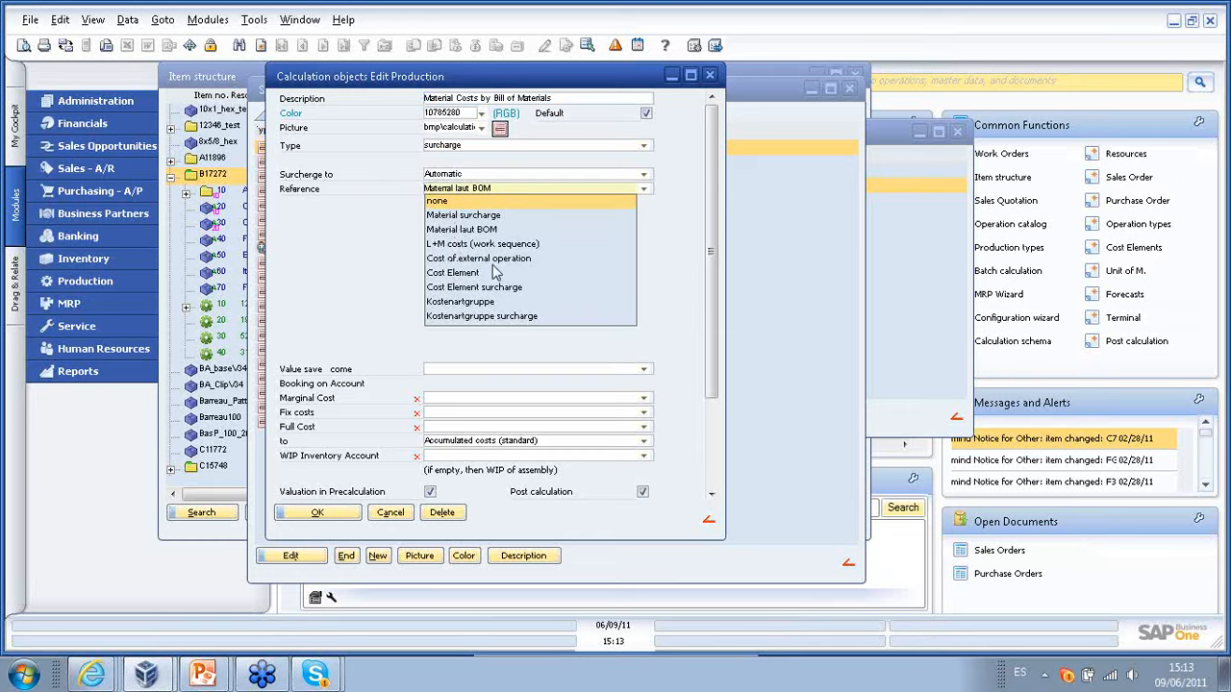
pyautogui.click(387, 239)
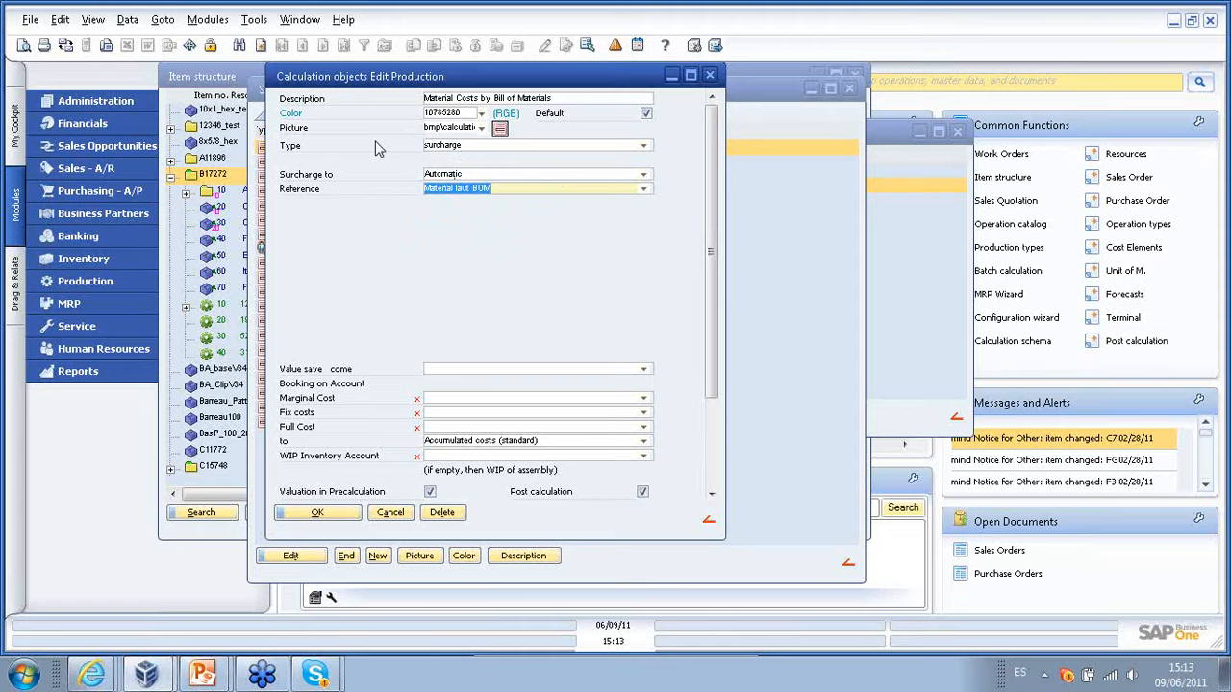
pyautogui.click(318, 515)
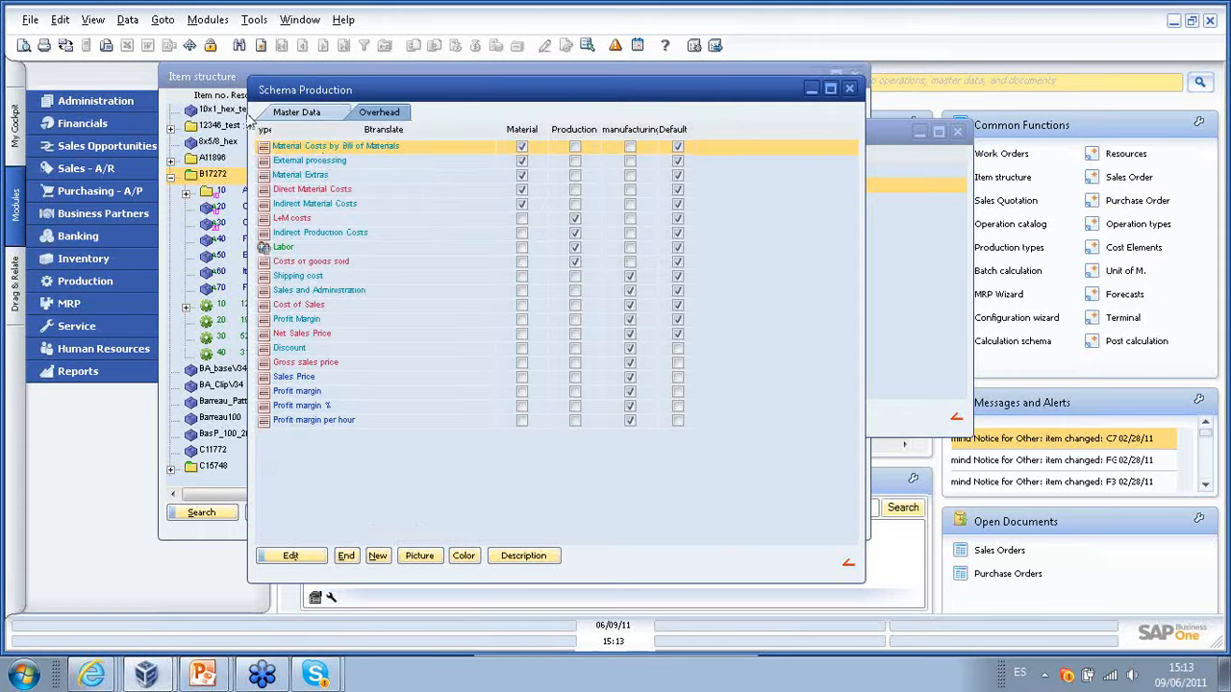
# - Examine the reference and surcharge target options of the External processing calculation object, keeping its settings
pyautogui.click(347, 164)
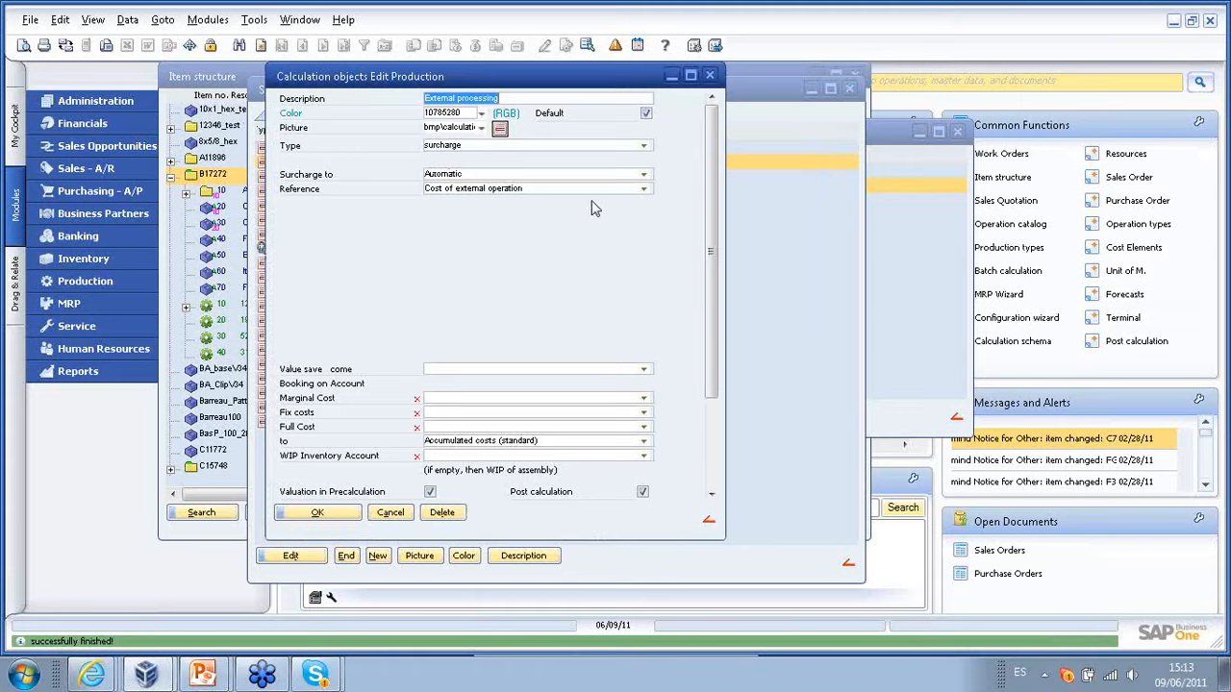
pyautogui.click(649, 202)
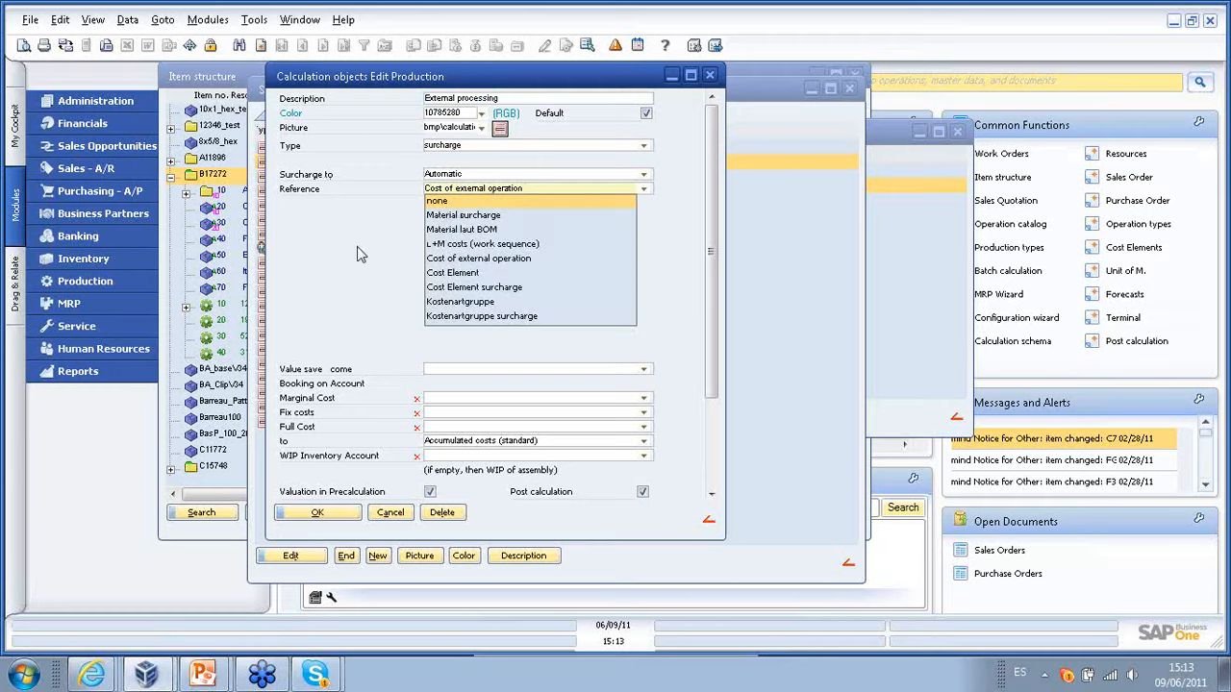
pyautogui.click(634, 183)
pyautogui.click(644, 176)
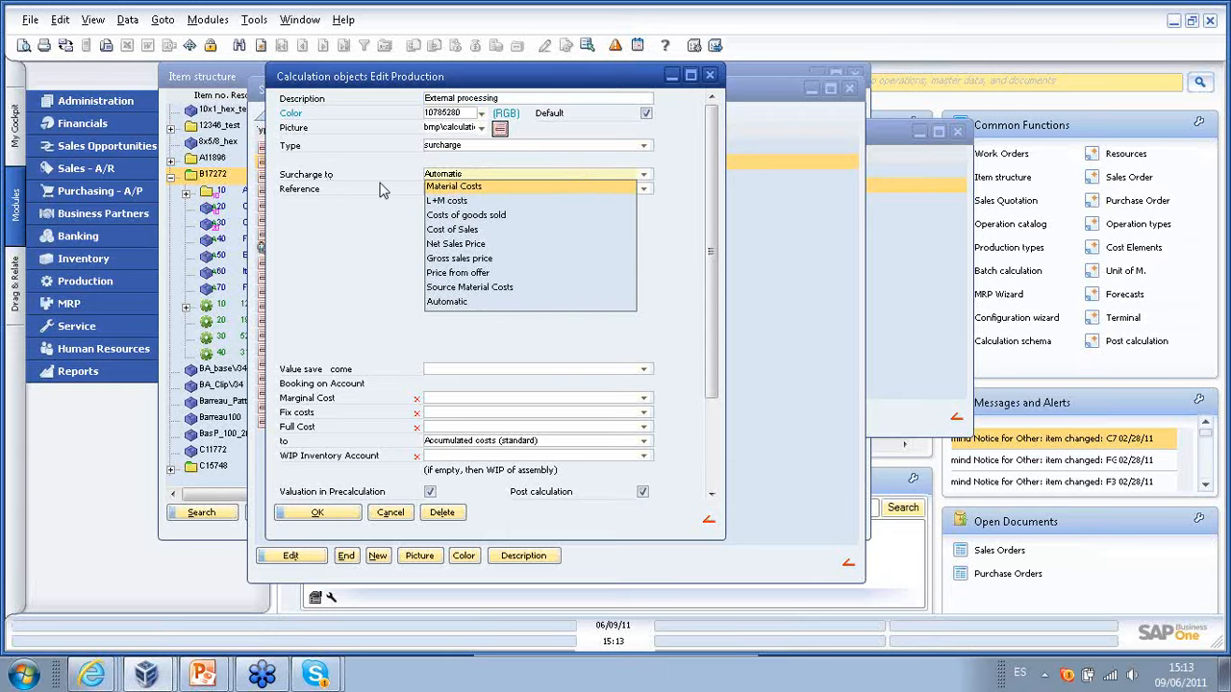
pyautogui.click(357, 243)
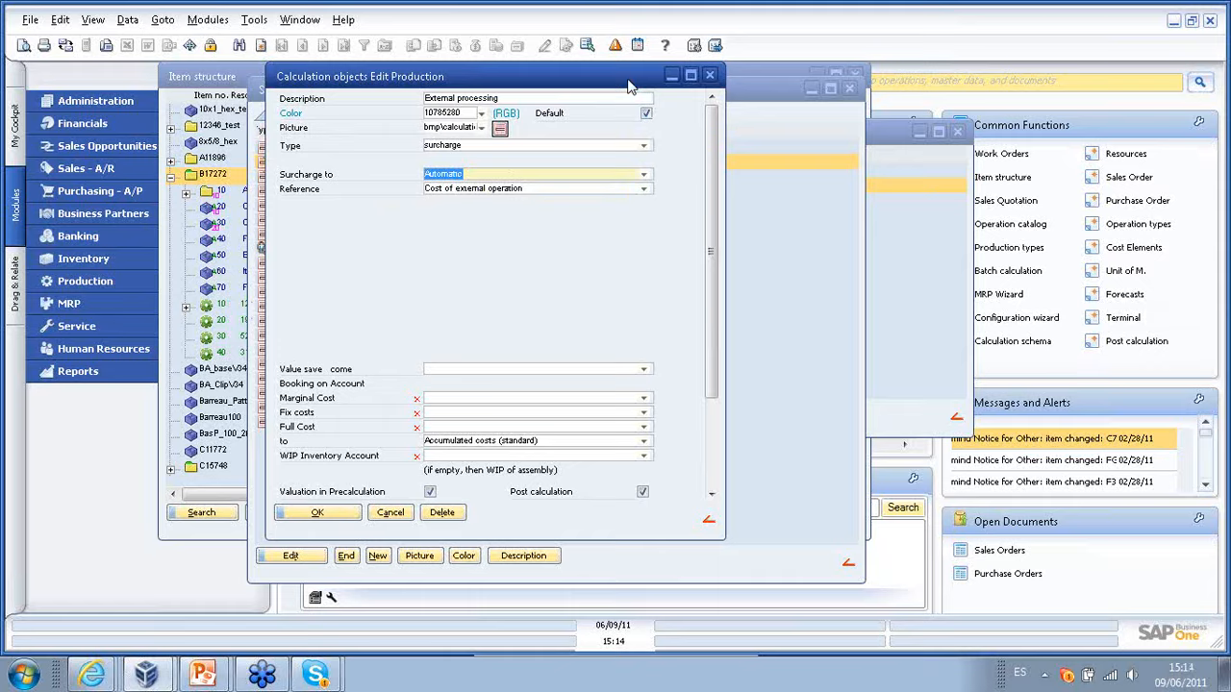
pyautogui.moveTo(632, 84); pyautogui.dragTo(673, 99)
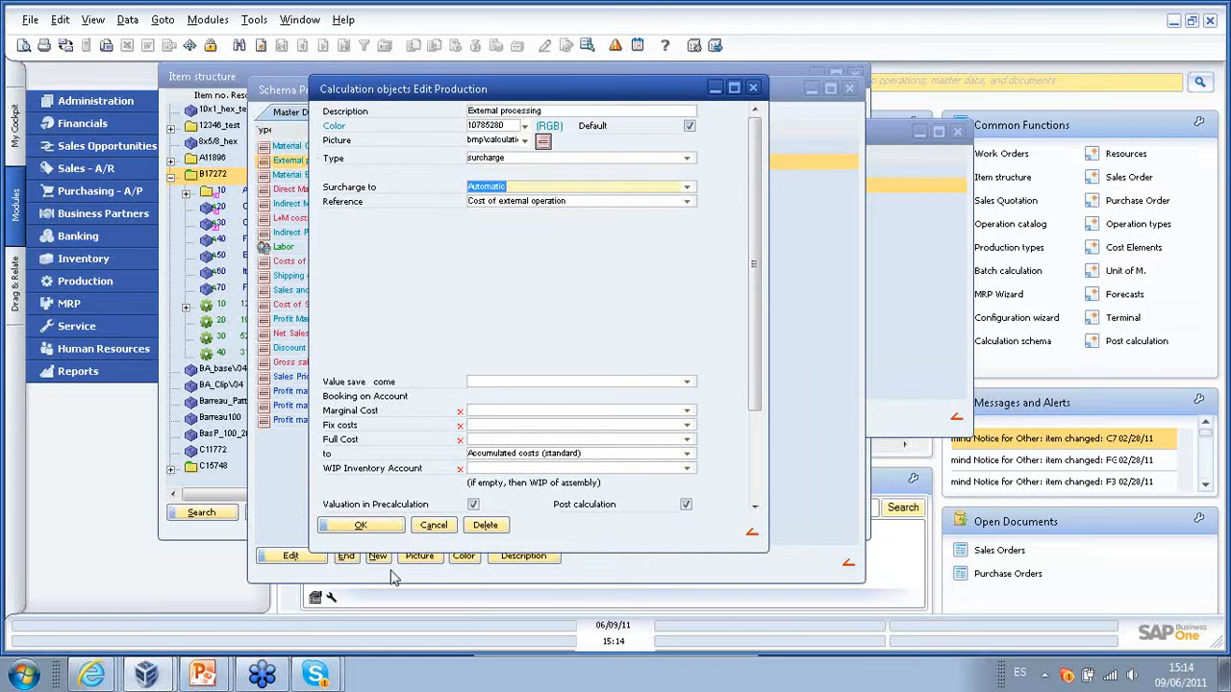
pyautogui.click(388, 528)
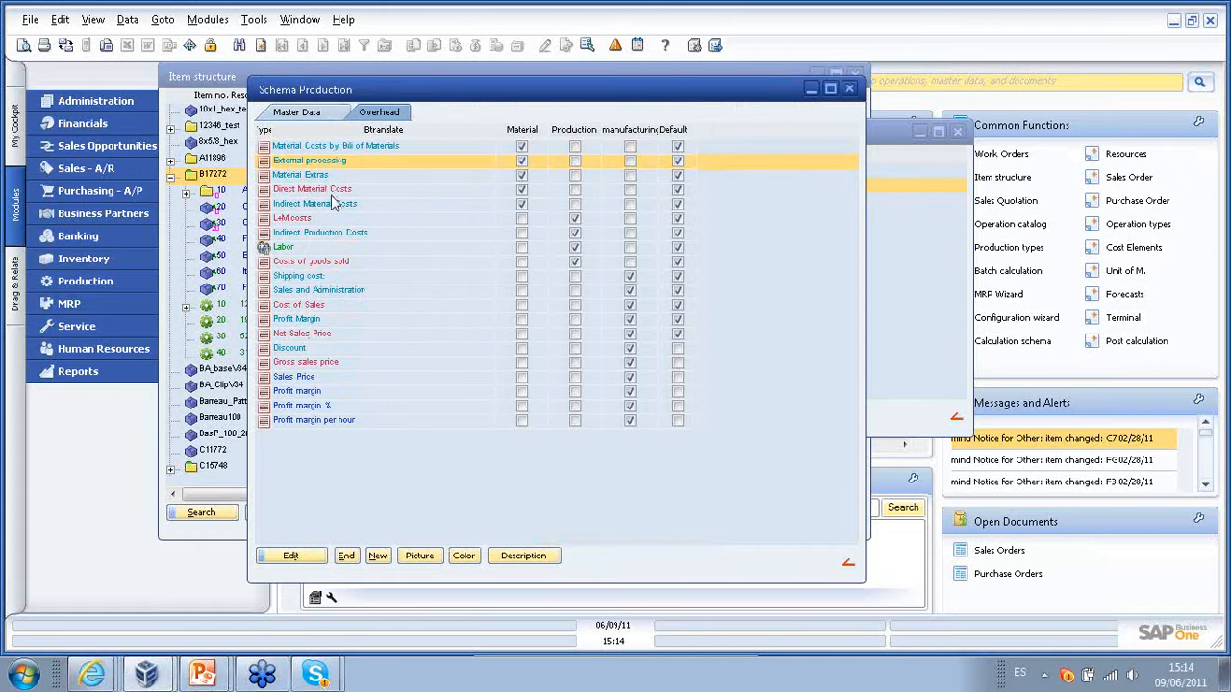
# - Examine the cost elements selectable for the Labor calculation object, keeping its settings
pyautogui.click(298, 248)
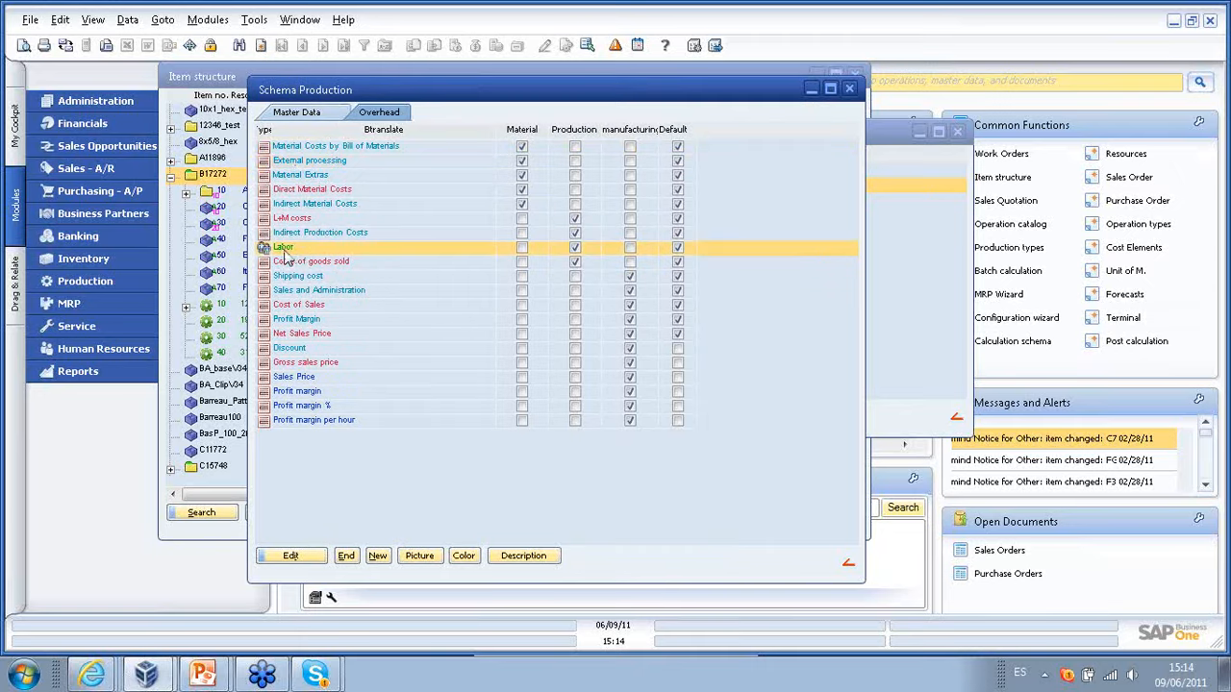
pyautogui.doubleClick(296, 252)
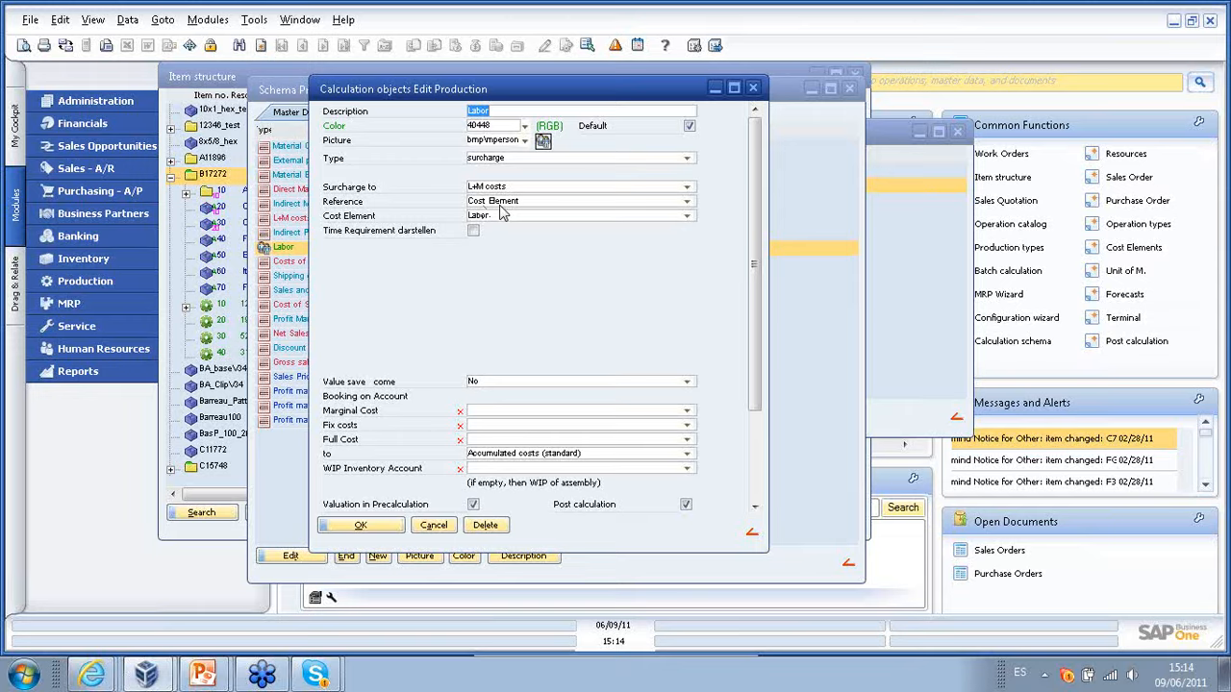
pyautogui.click(688, 220)
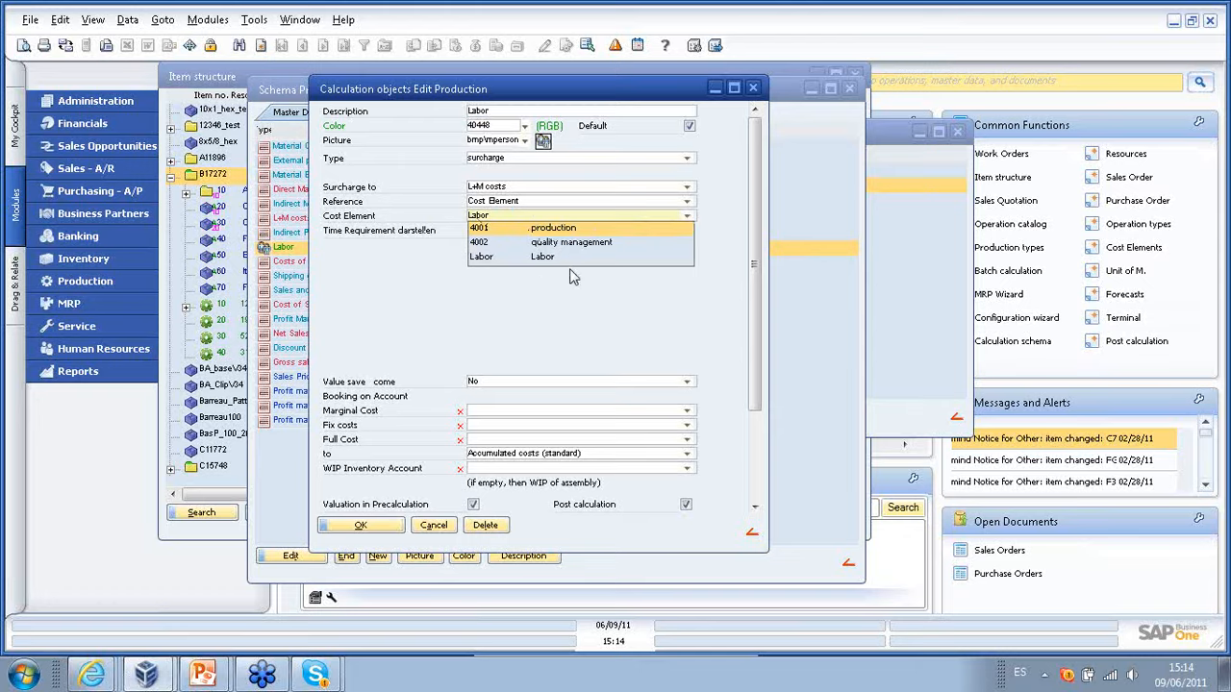
pyautogui.click(534, 288)
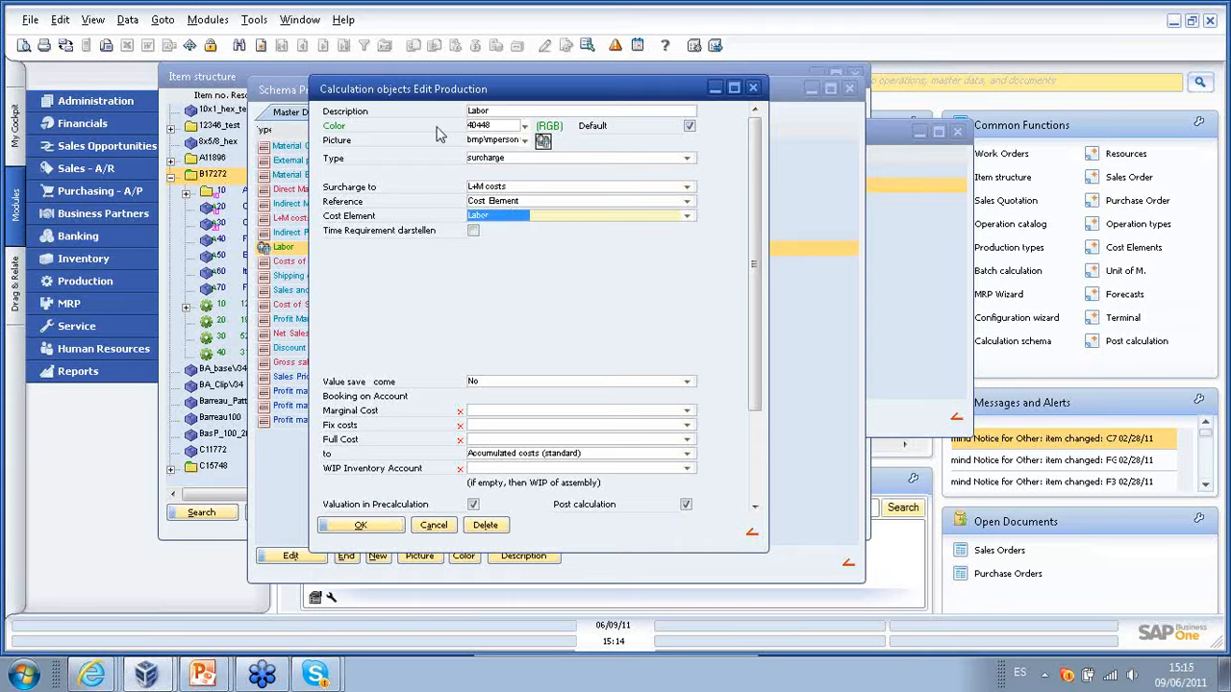
pyautogui.click(361, 526)
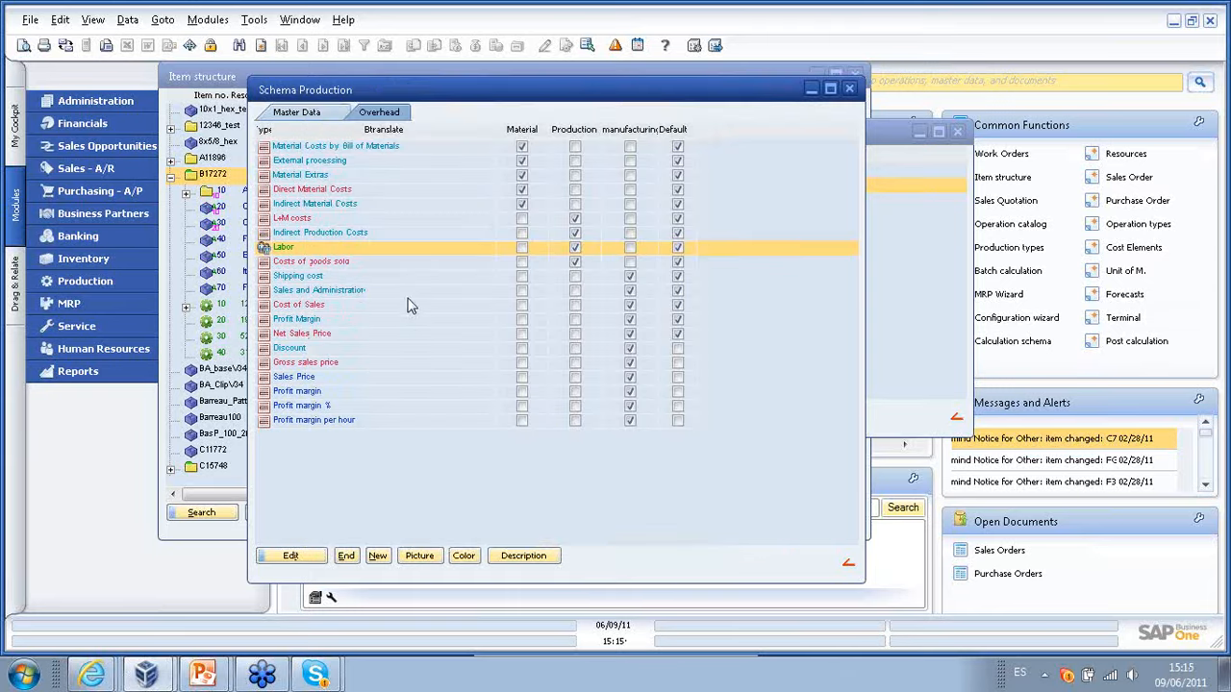
# - Open the A1 Assembly resource from the resources list and examine its setup, machine and personnel cost rates
pyautogui.click(1120, 155)
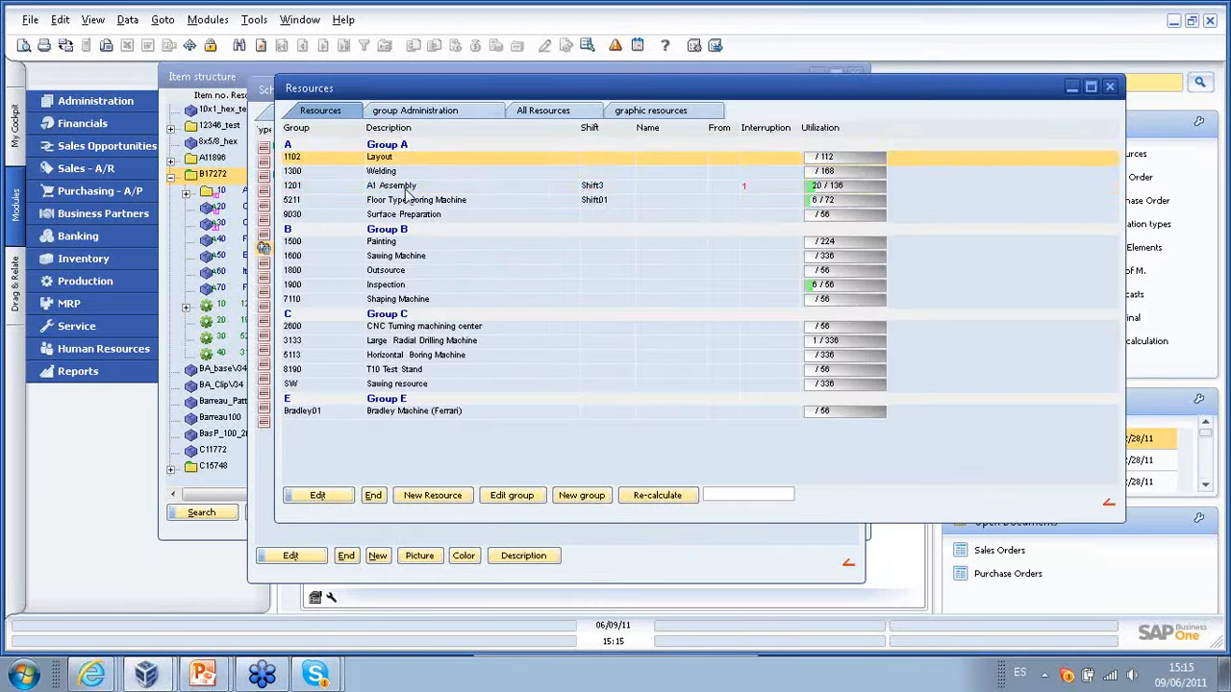
pyautogui.click(404, 187)
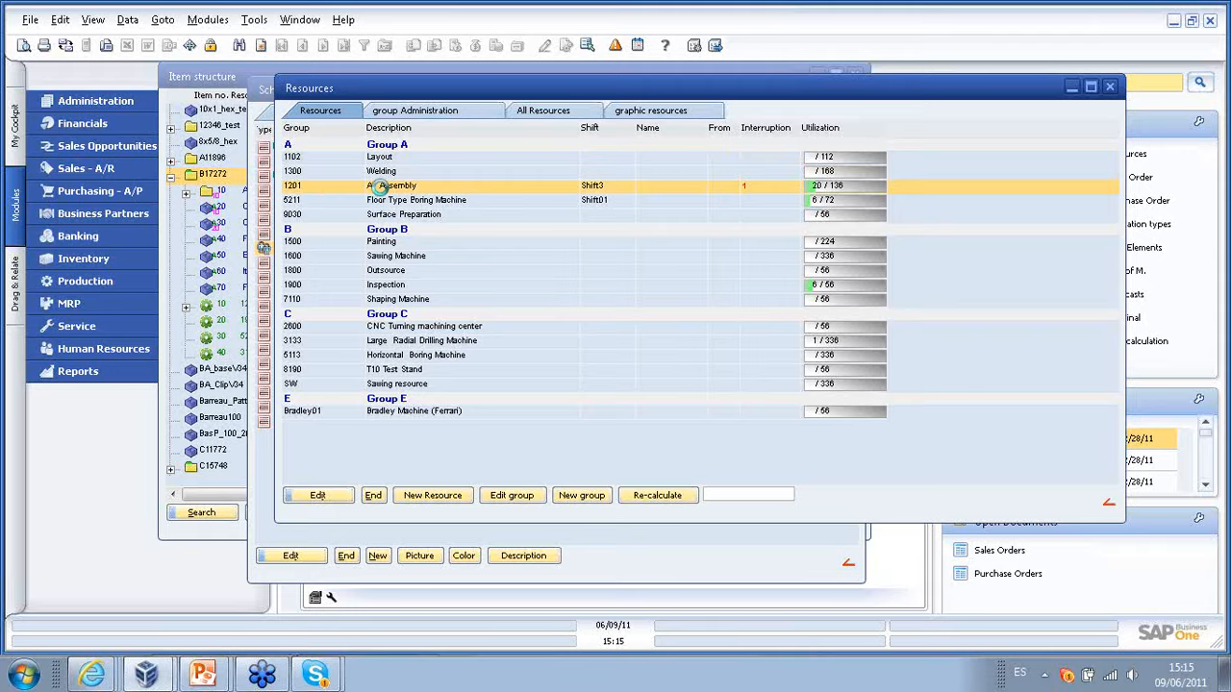
pyautogui.doubleClick(377, 187)
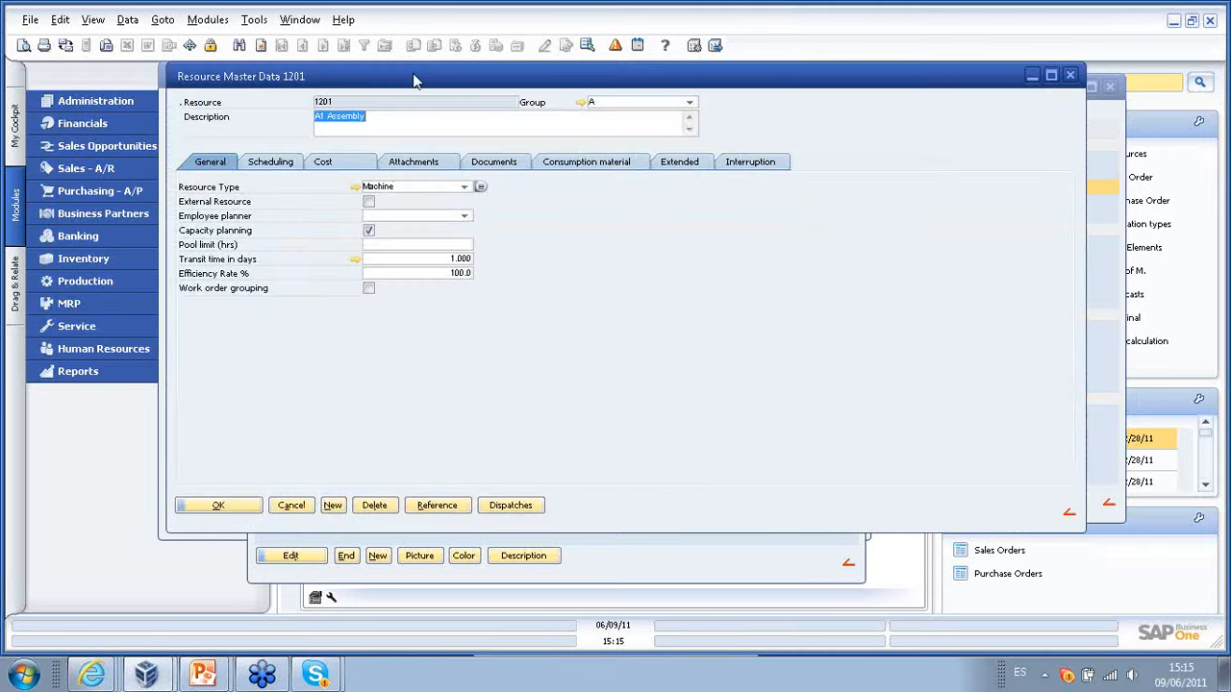
pyautogui.moveTo(413, 81); pyautogui.dragTo(434, 110)
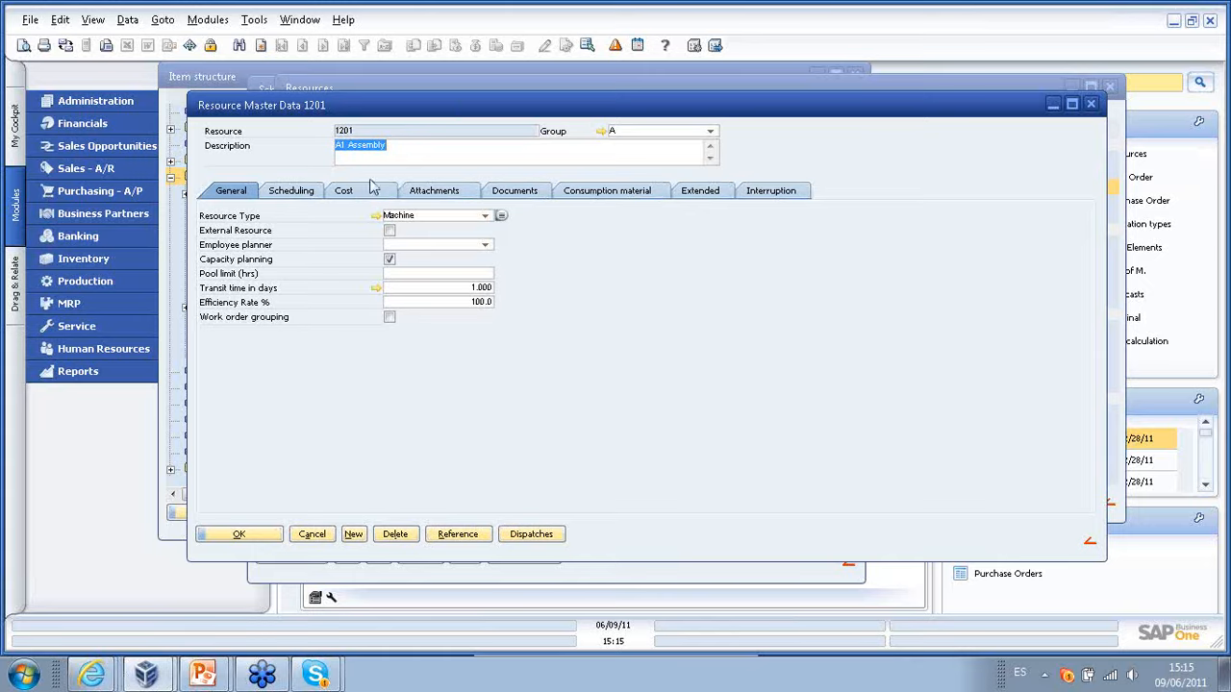
pyautogui.click(344, 191)
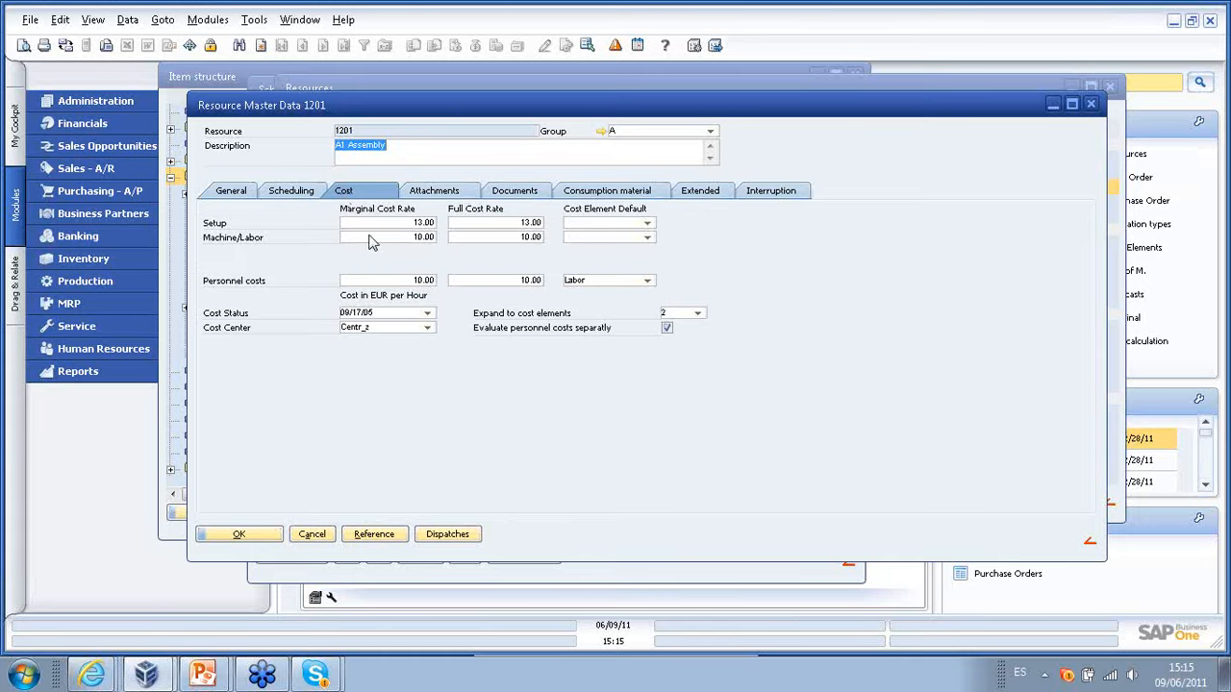
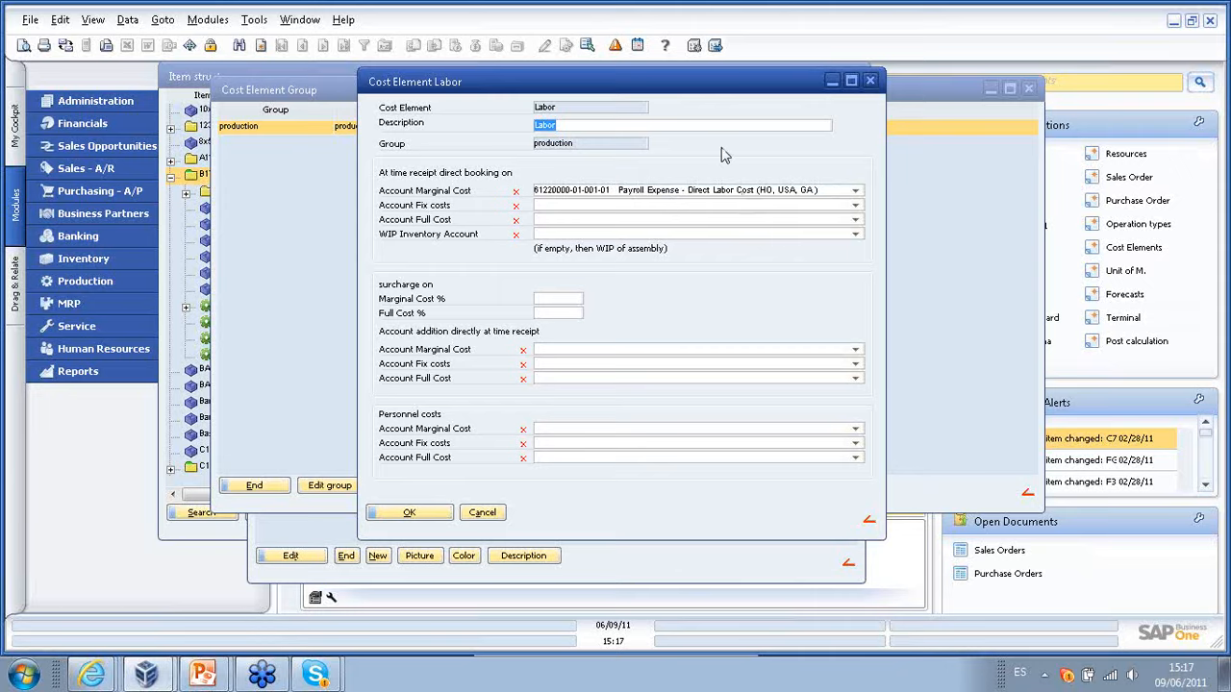
# - Close the Labor cost element and the cost element group list to return to the Production schema
pyautogui.click(408, 514)
pyautogui.click(457, 354)
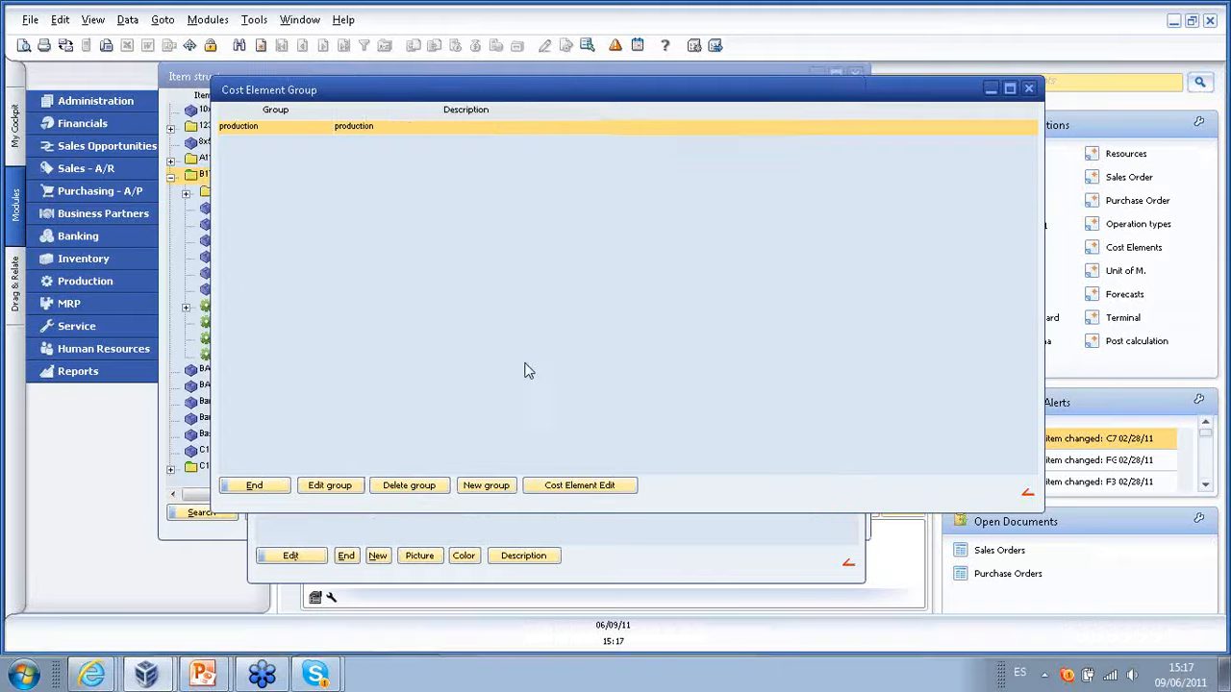
pyautogui.click(253, 485)
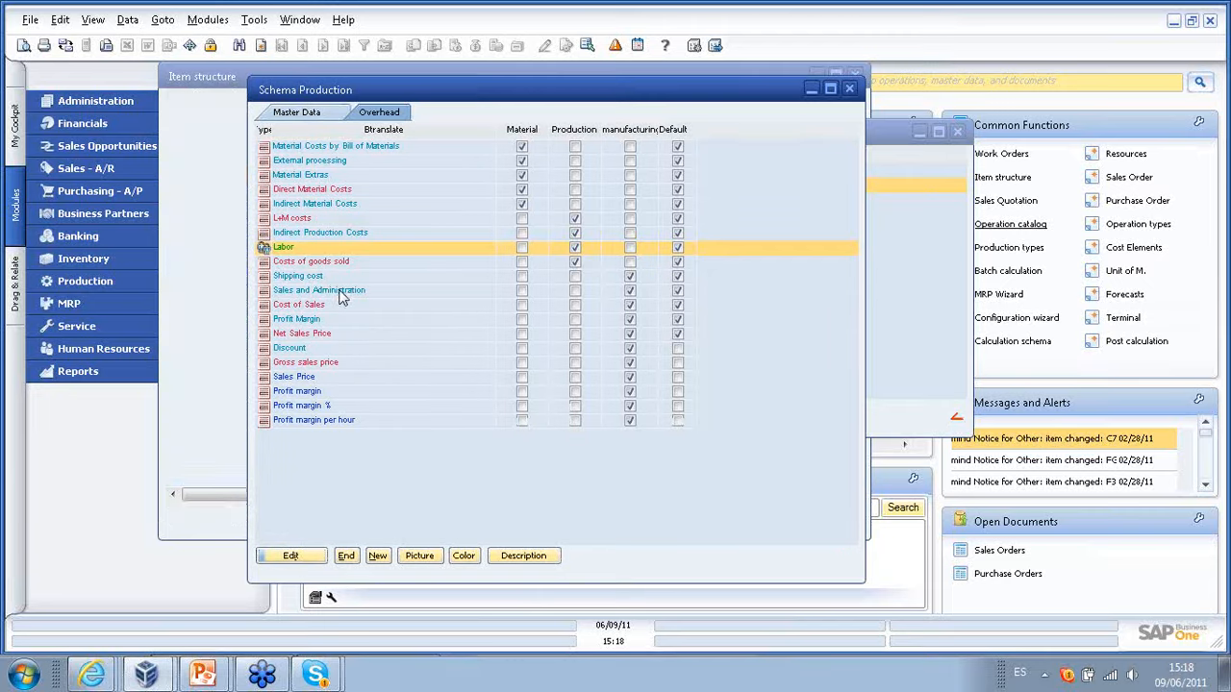
# - Examine the marginal and full cost percentage surcharges of the Sales and Administration calculation object, keeping its settings
pyautogui.click(315, 291)
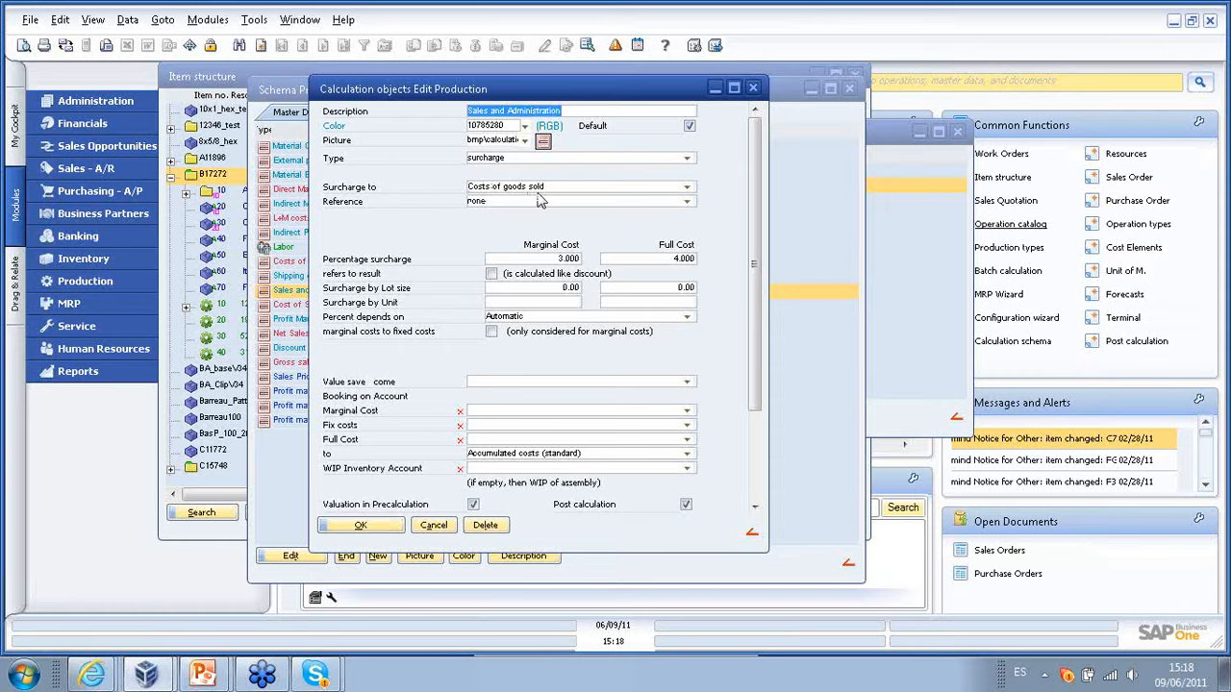
pyautogui.click(565, 260)
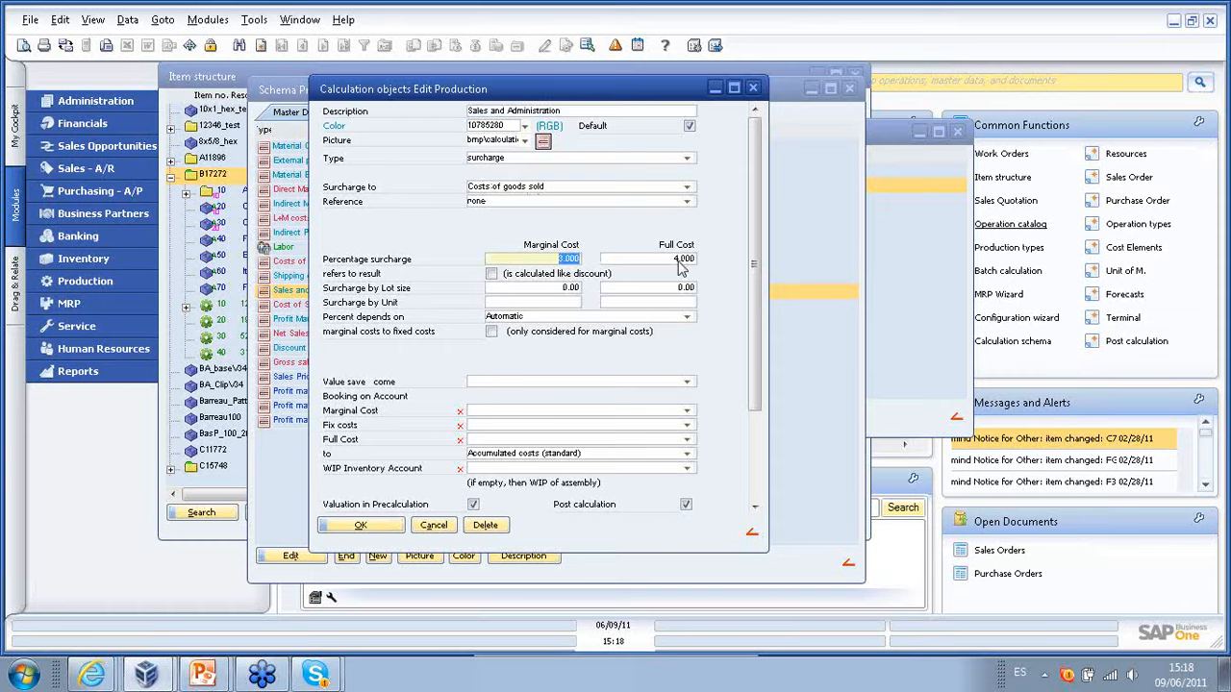
pyautogui.press('Tab')
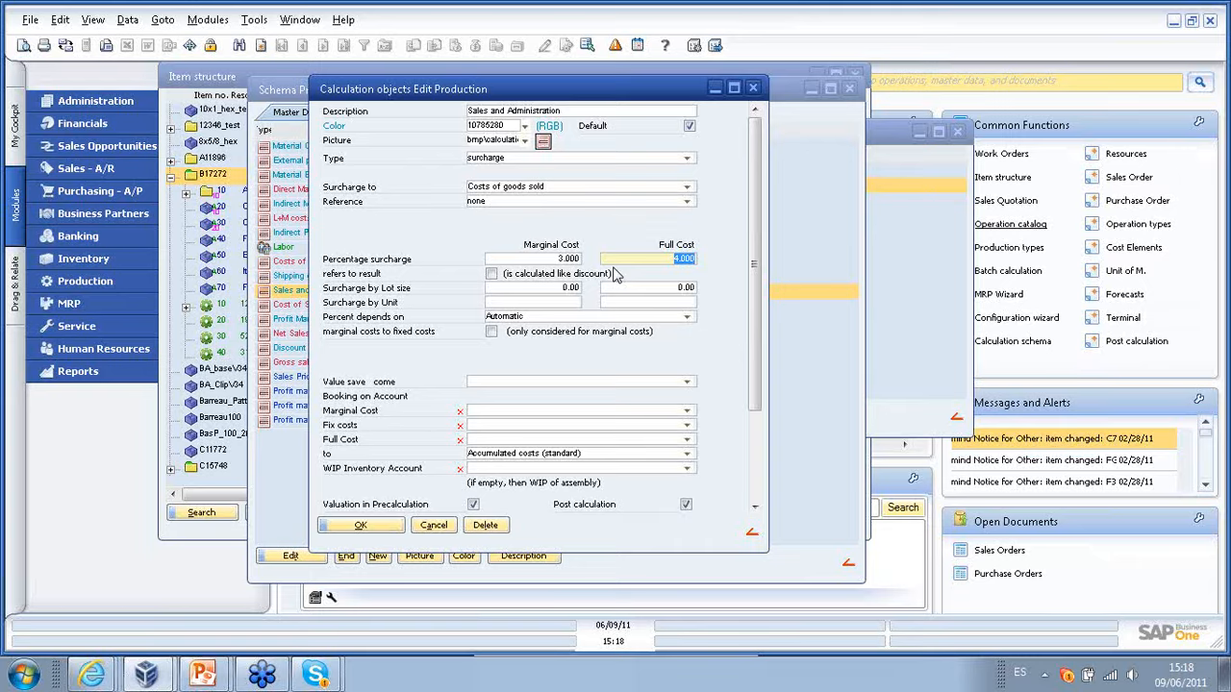
pyautogui.click(382, 528)
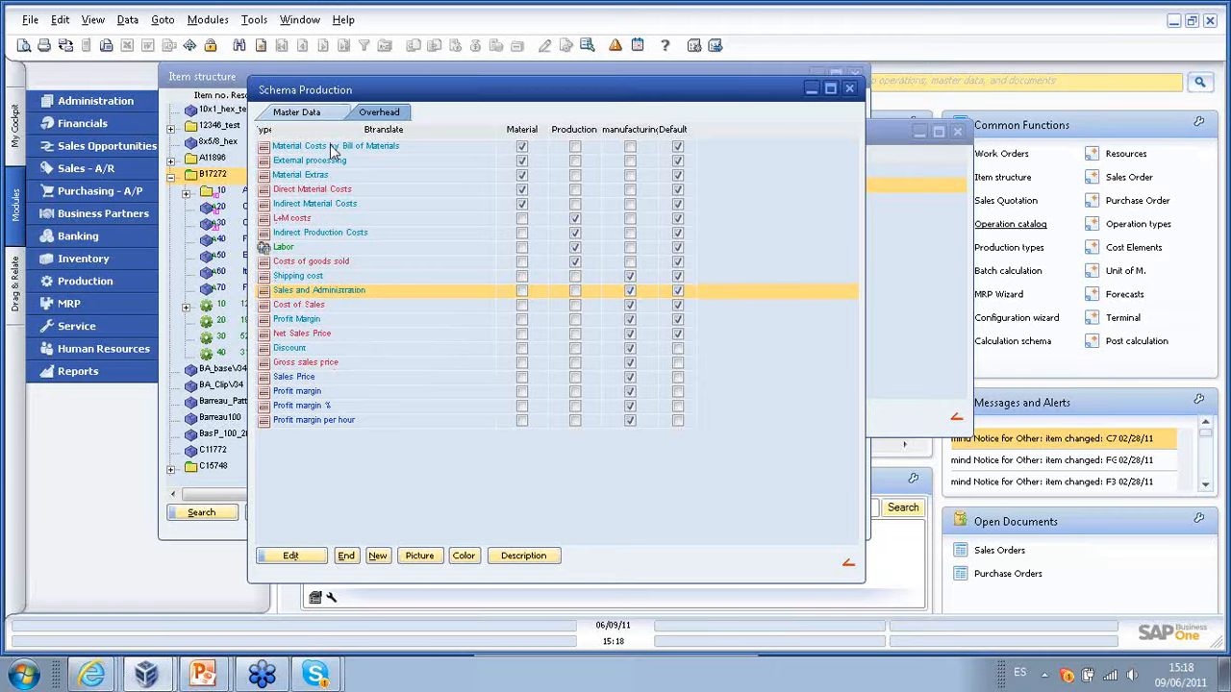
# - Examine the Profit Margin and Net Sales Price lines of the Production schema
pyautogui.click(330, 323)
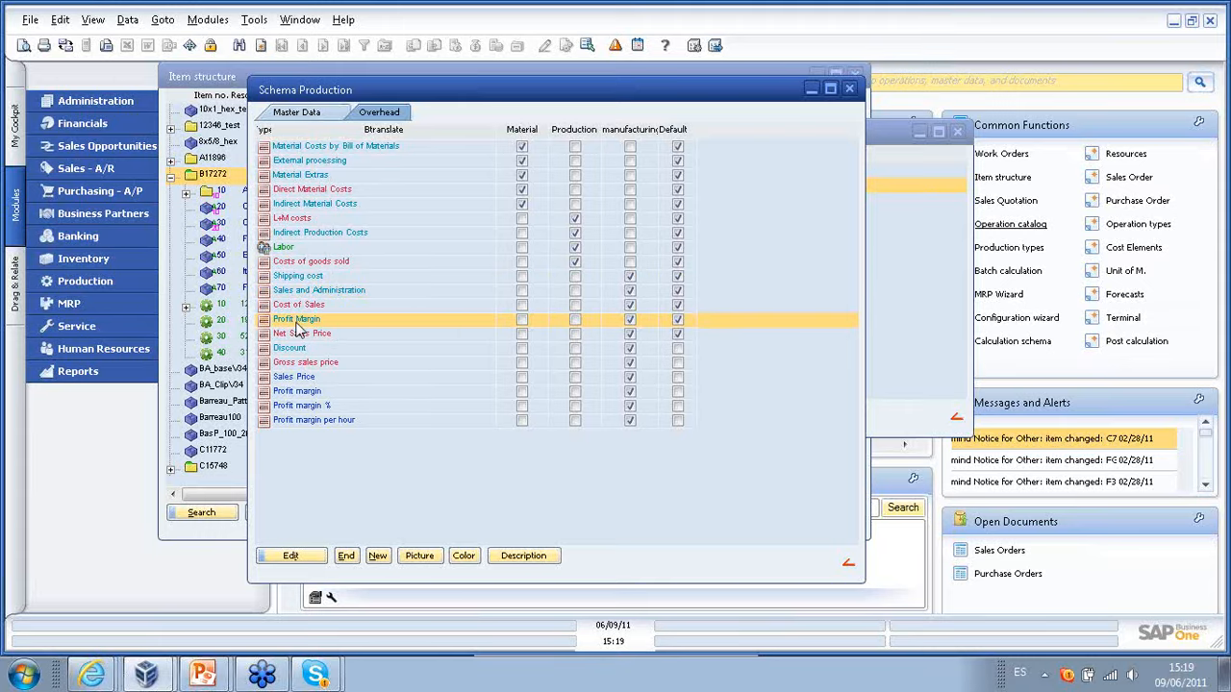
pyautogui.click(350, 337)
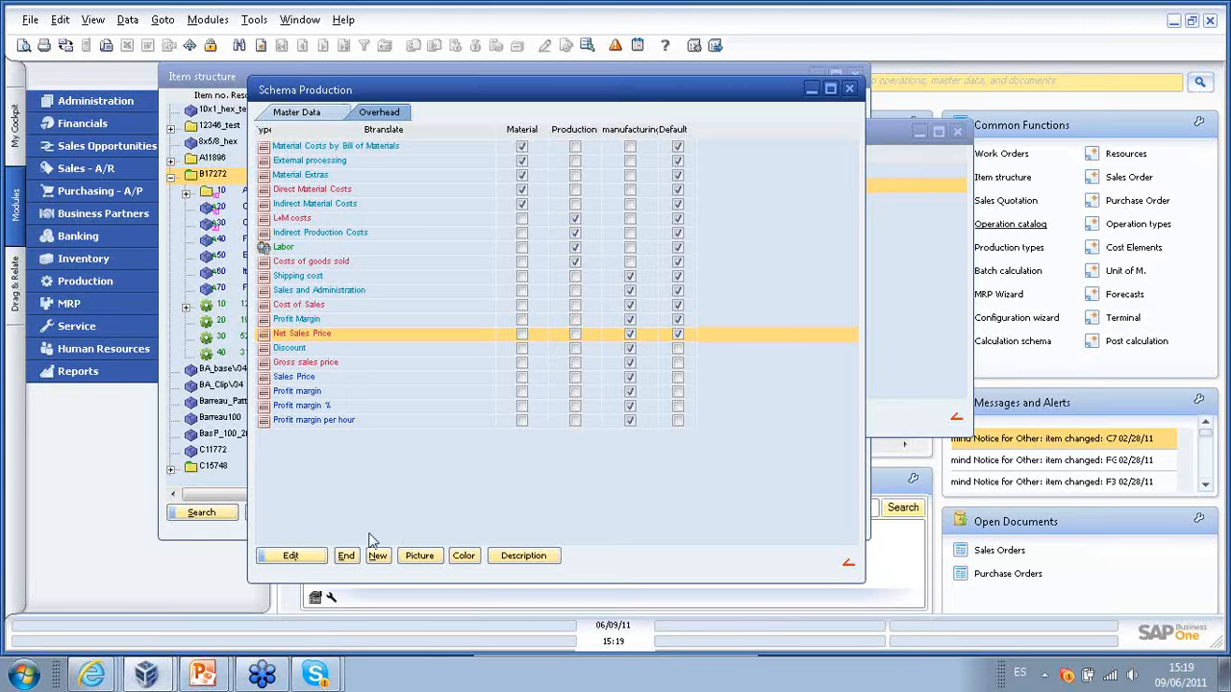
pyautogui.click(347, 557)
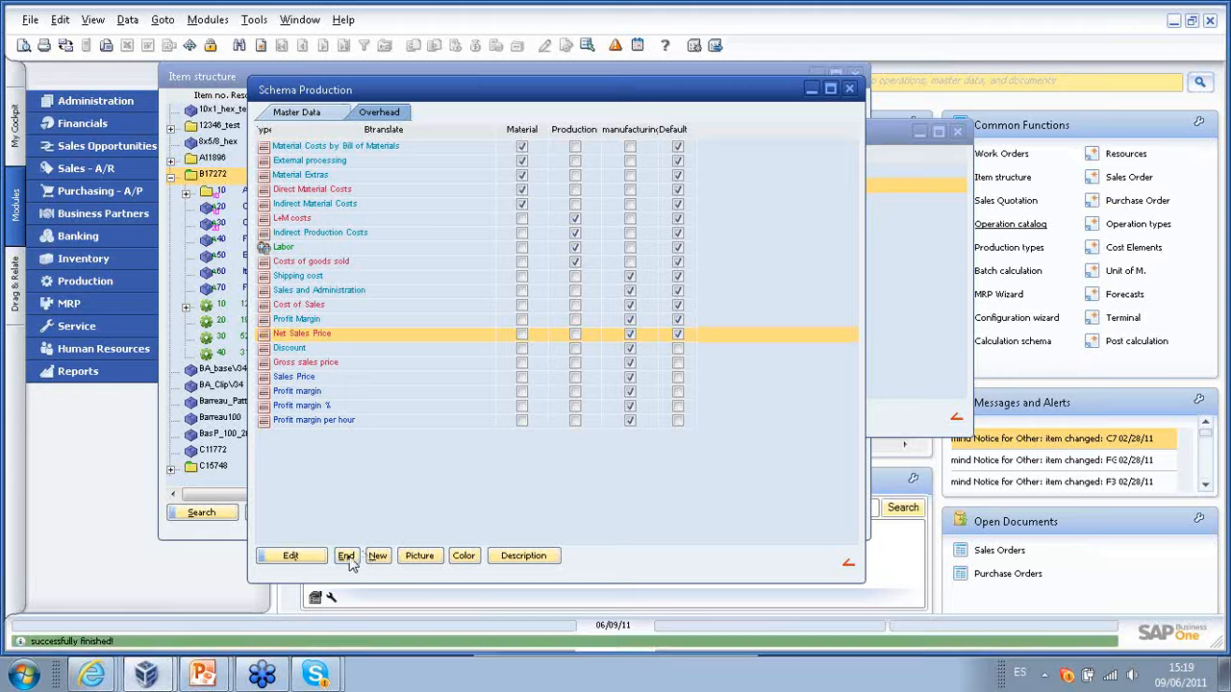
pyautogui.moveTo(204, 670)
pyautogui.click(192, 629)
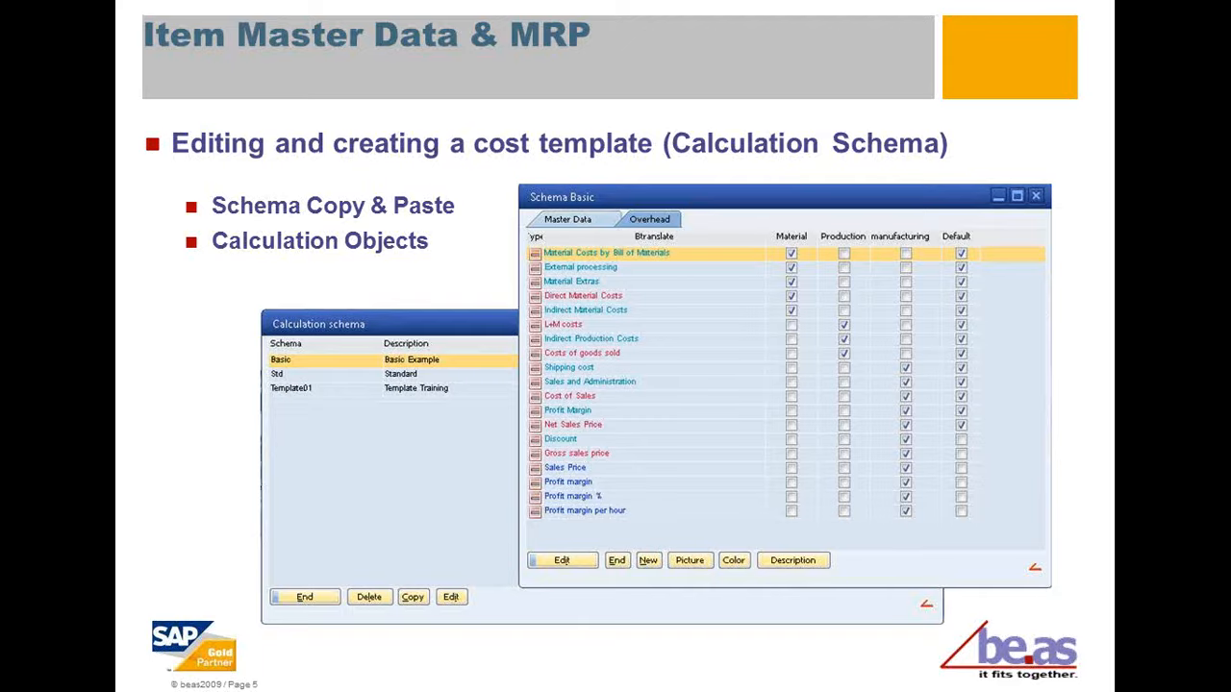
pyautogui.press('Right')
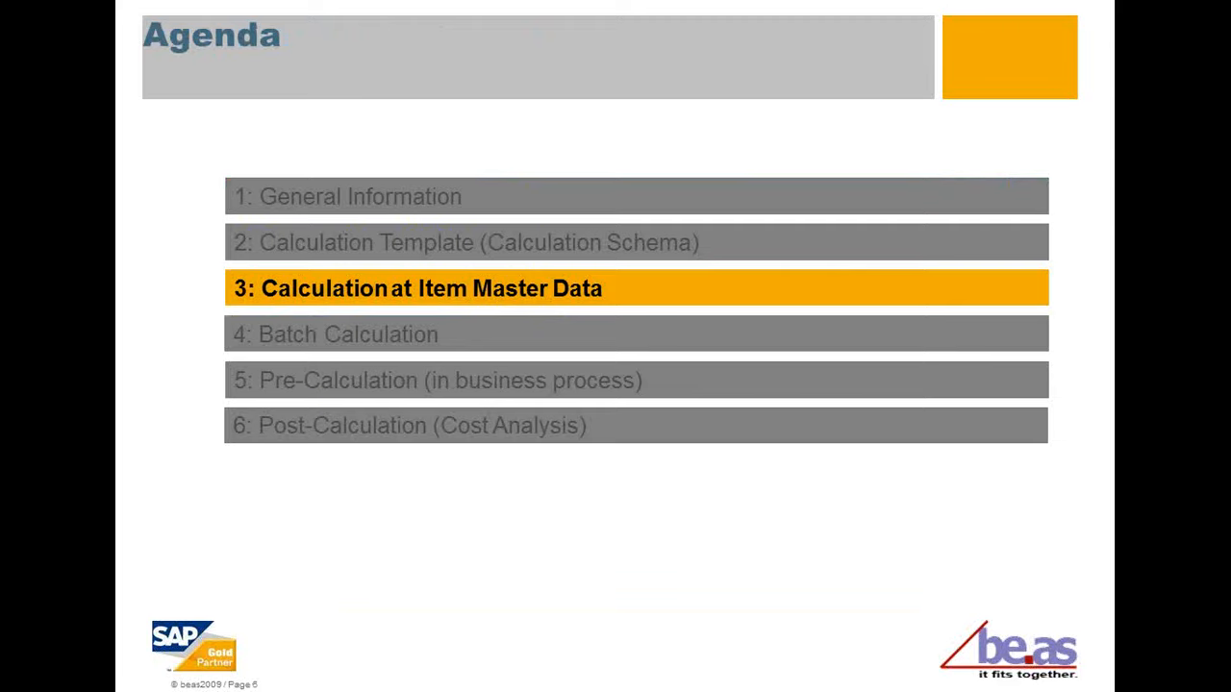
pyautogui.press('Right')
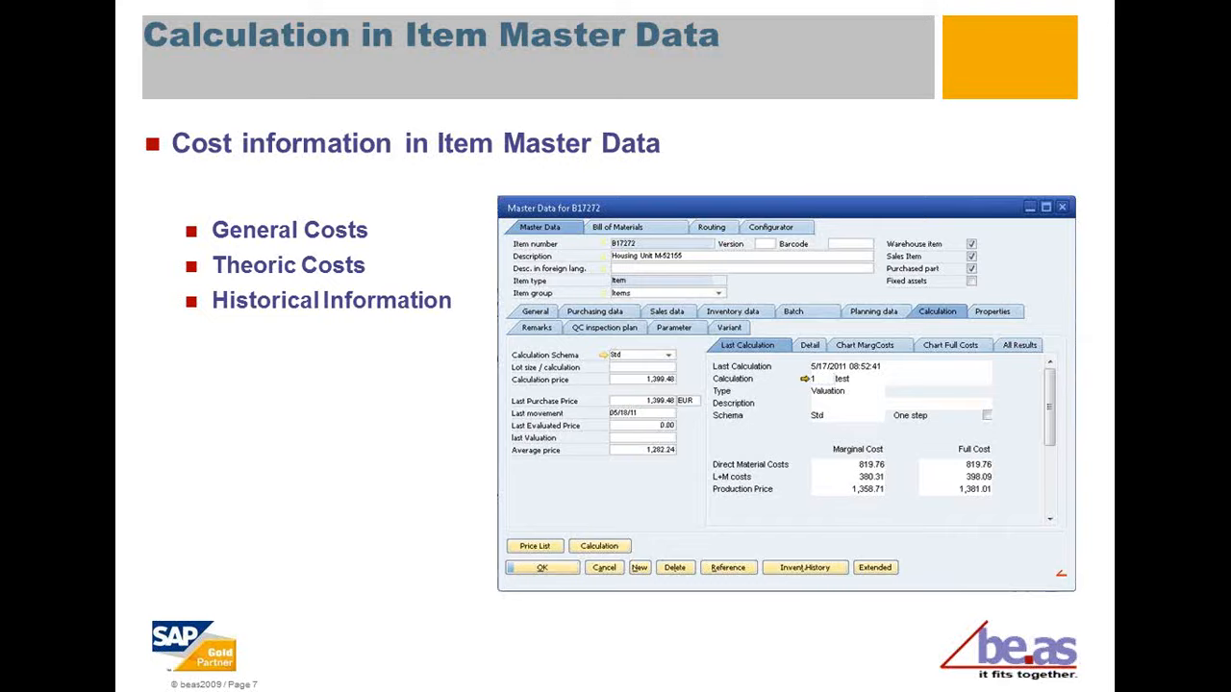
pyautogui.hotkey('alt', 'Tab')
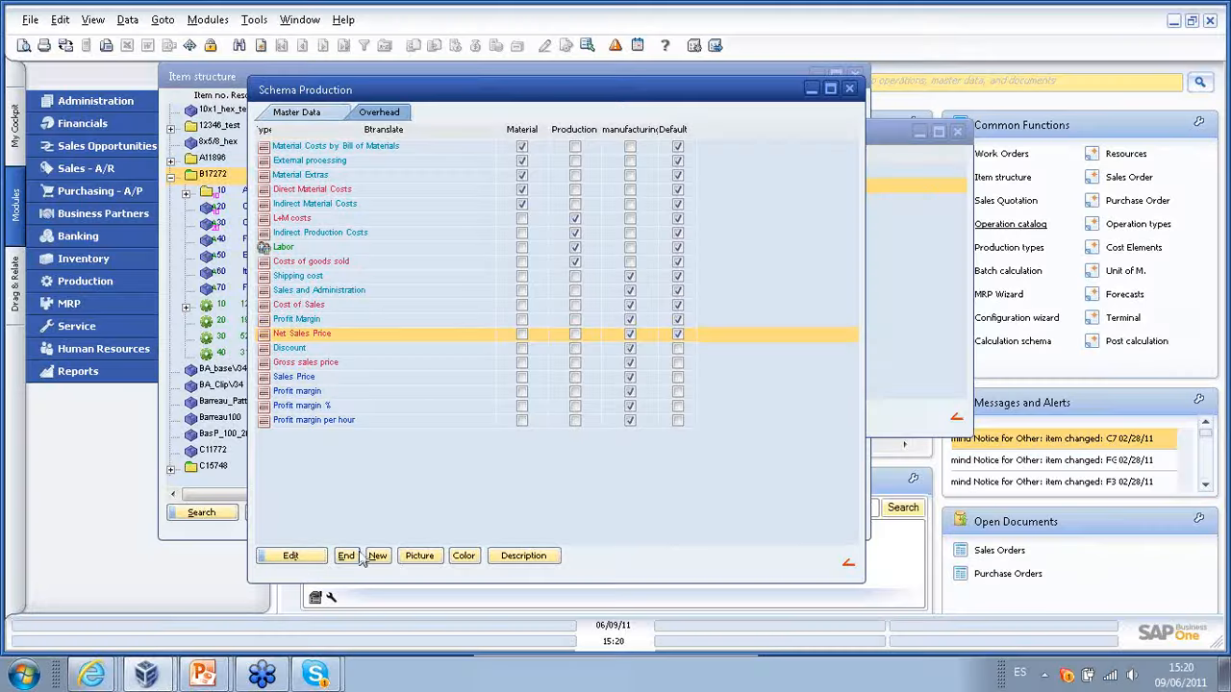
# - Close the Production schema and the schema list, and show the calculation data in the master data of item B17272
pyautogui.click(346, 555)
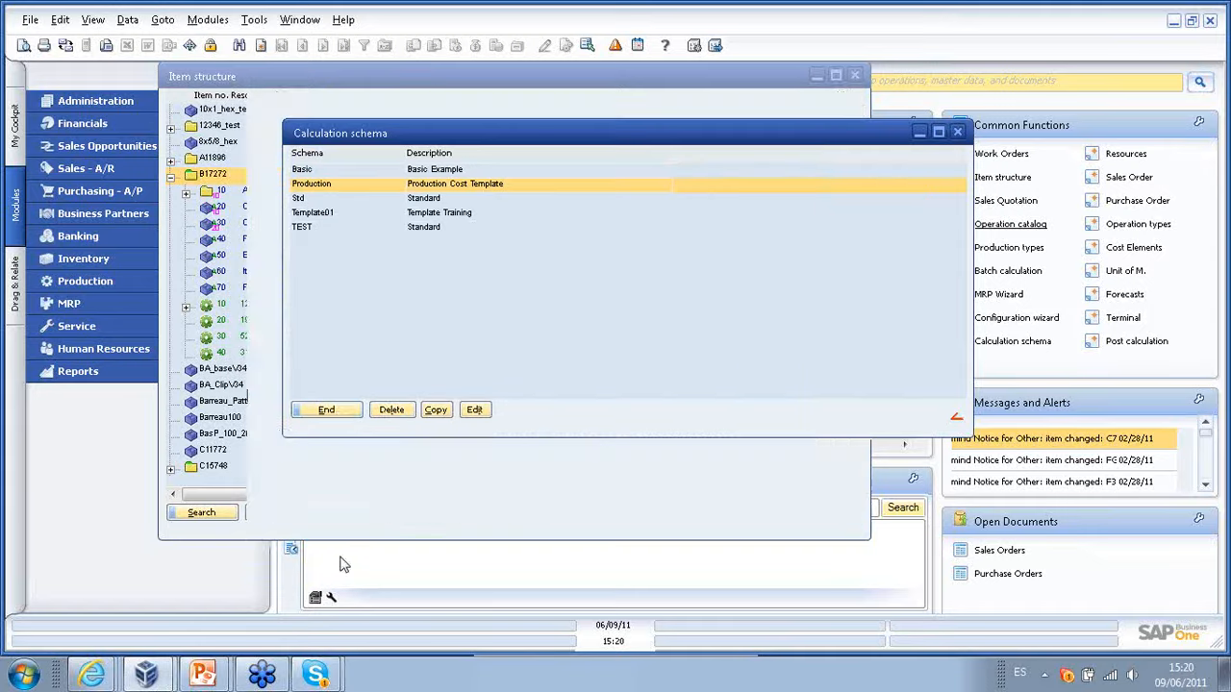
pyautogui.click(328, 410)
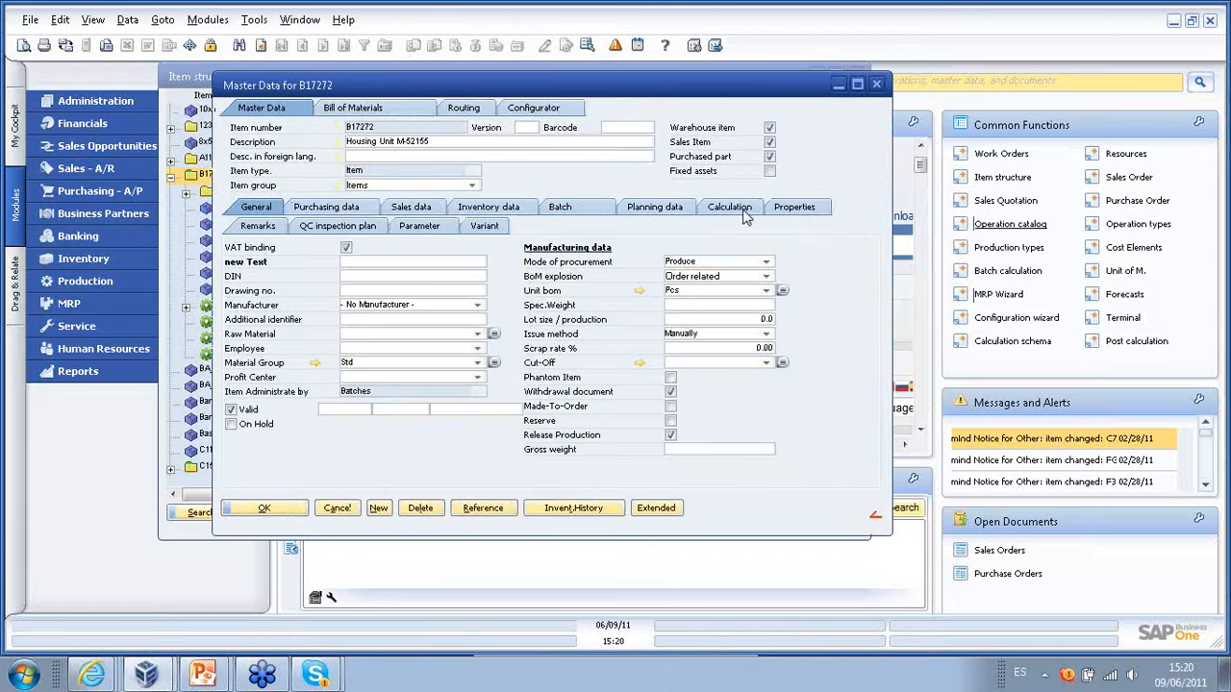
pyautogui.click(737, 211)
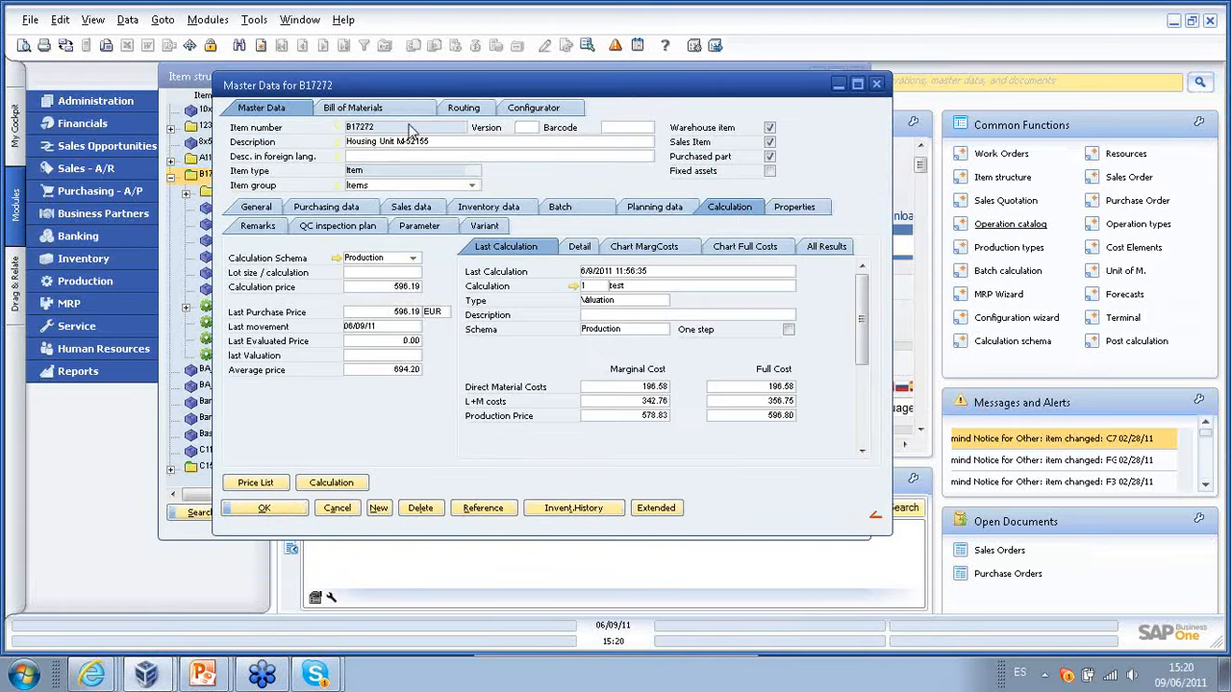
pyautogui.moveTo(442, 80); pyautogui.dragTo(430, 78)
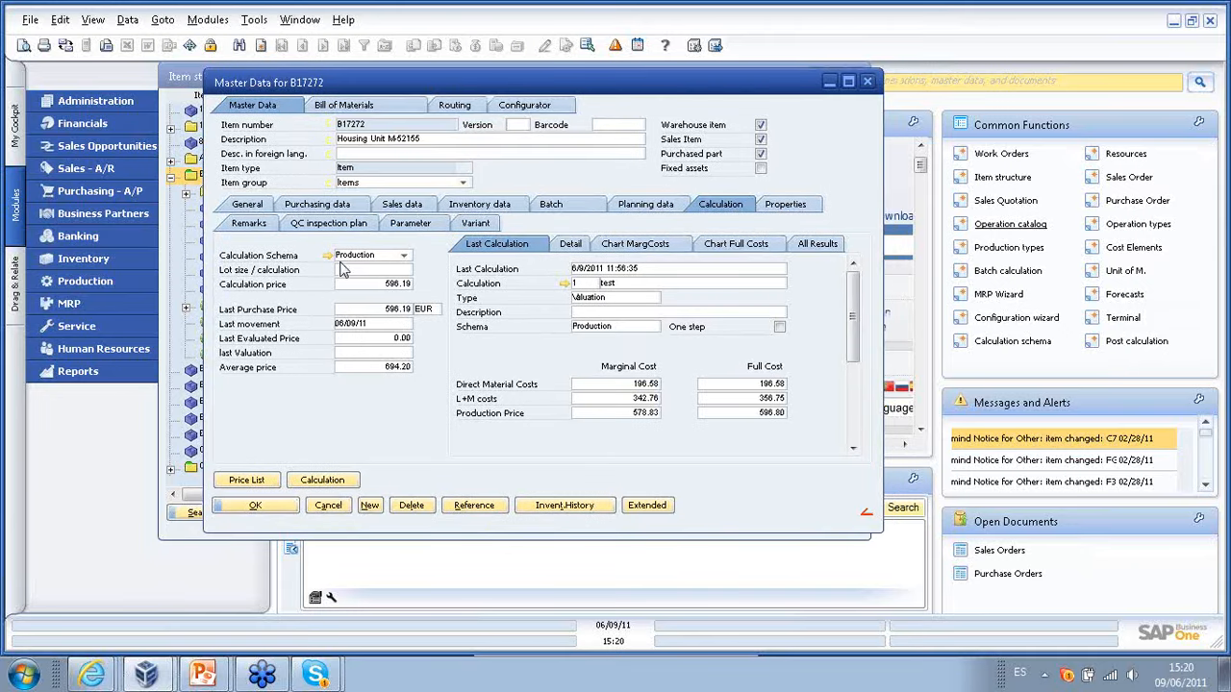
# - Examine the calculation schemas selectable for item B17272, keeping Production, and view the item's price lists
pyautogui.click(403, 256)
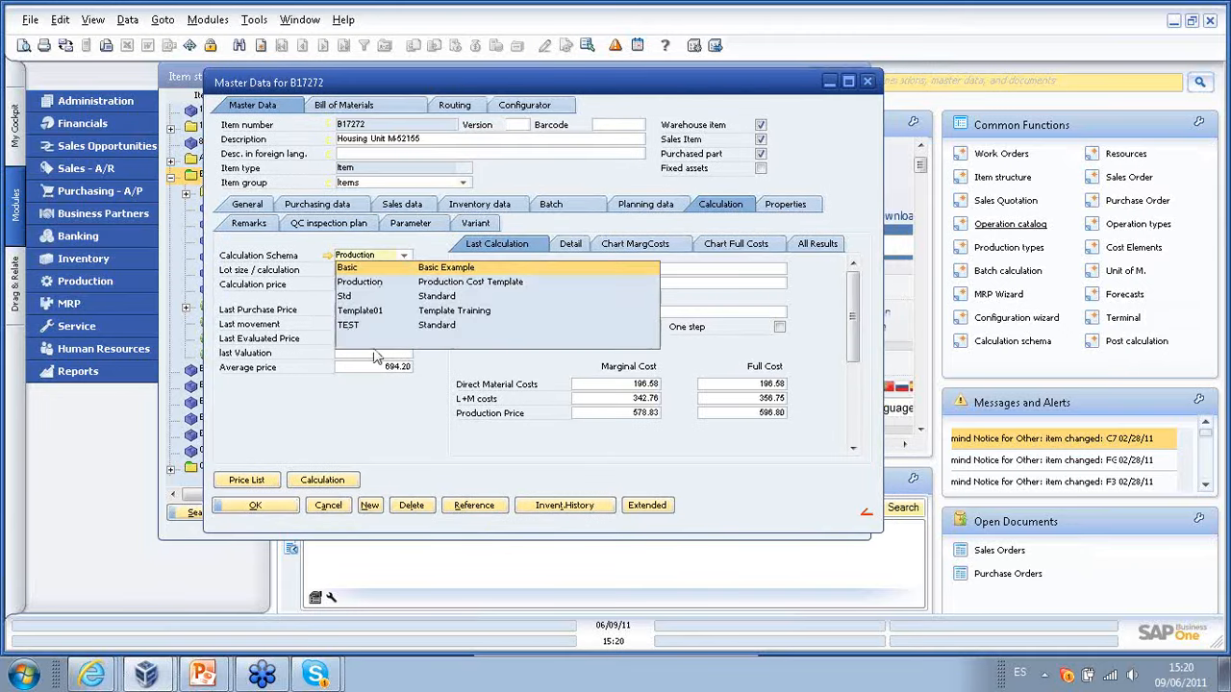
pyautogui.click(373, 284)
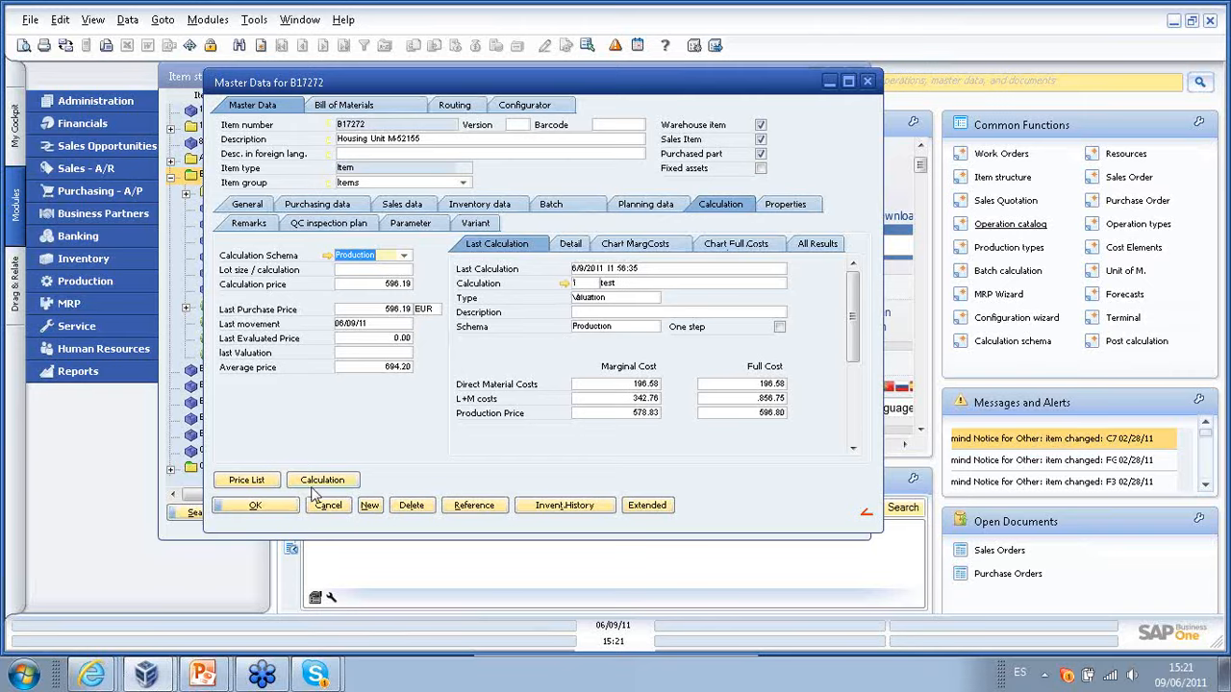
pyautogui.click(247, 481)
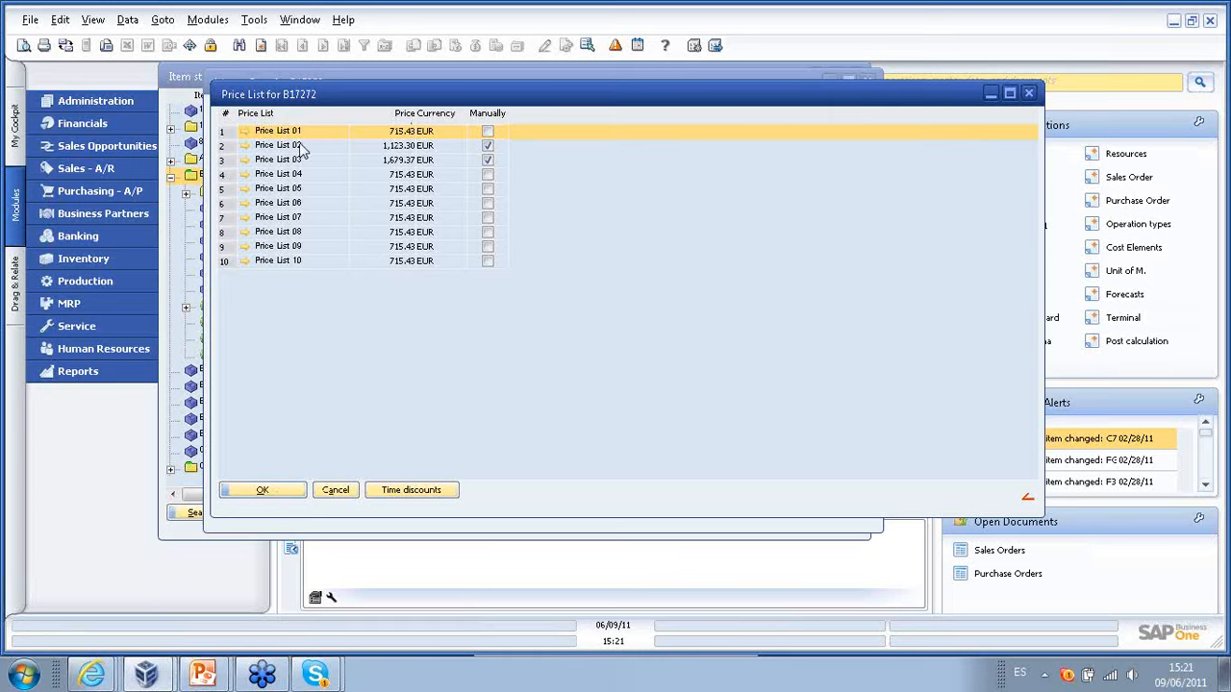
pyautogui.click(262, 490)
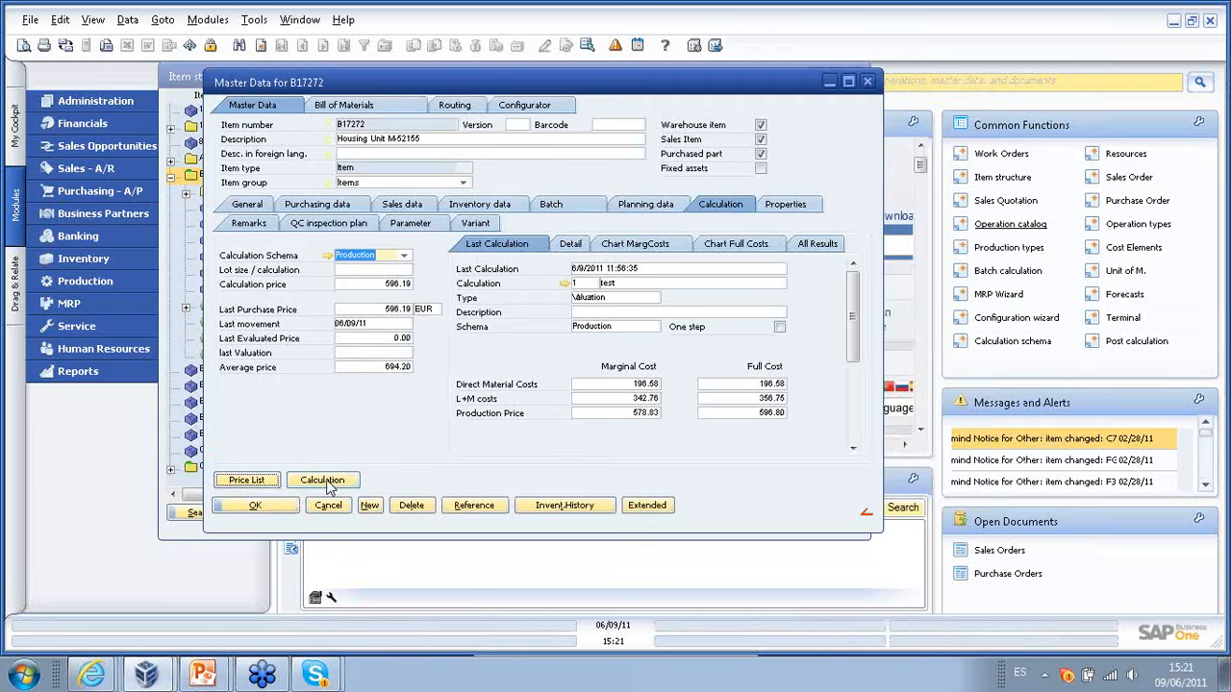
# - Run a calculation of item B17272 with the Production schema, lot size 0 and material evaluation by Item valuation method
pyautogui.click(327, 484)
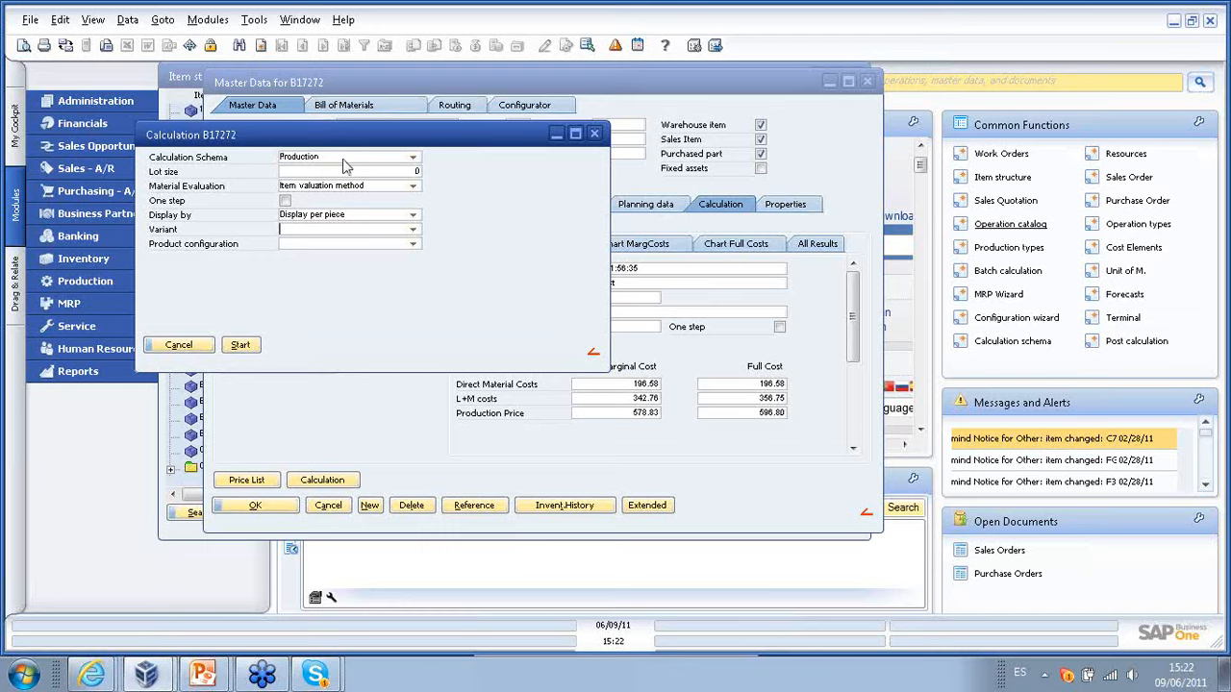
pyautogui.click(412, 157)
pyautogui.click(402, 183)
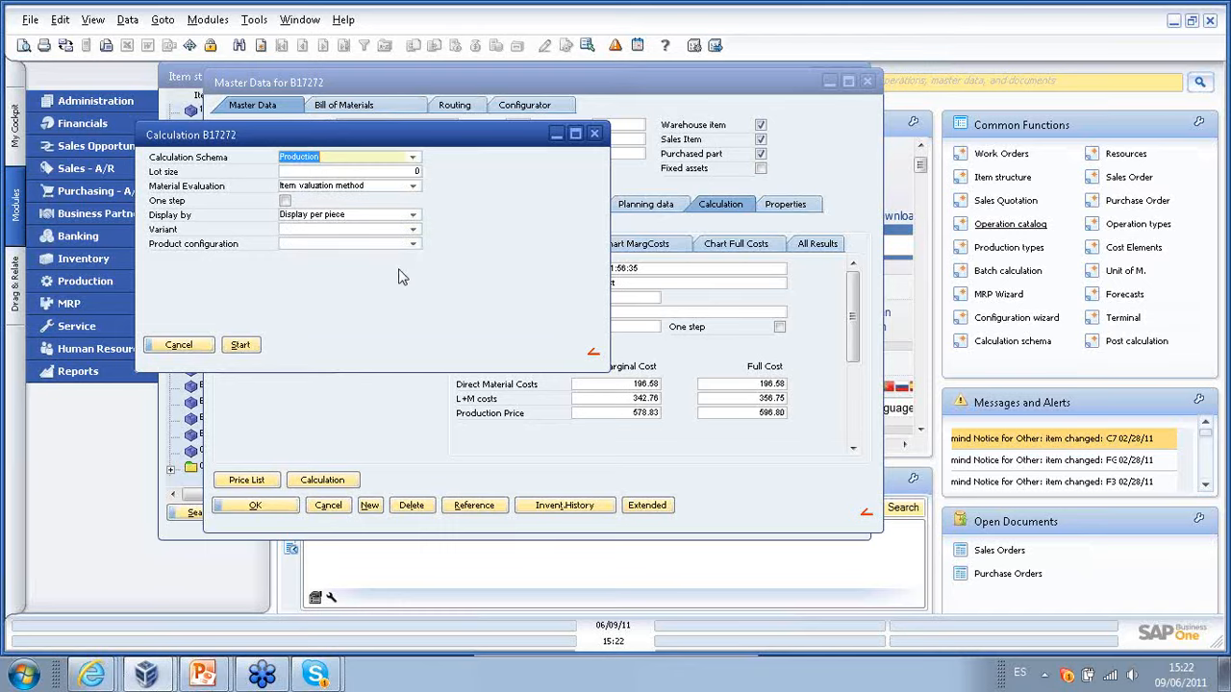
pyautogui.click(416, 174)
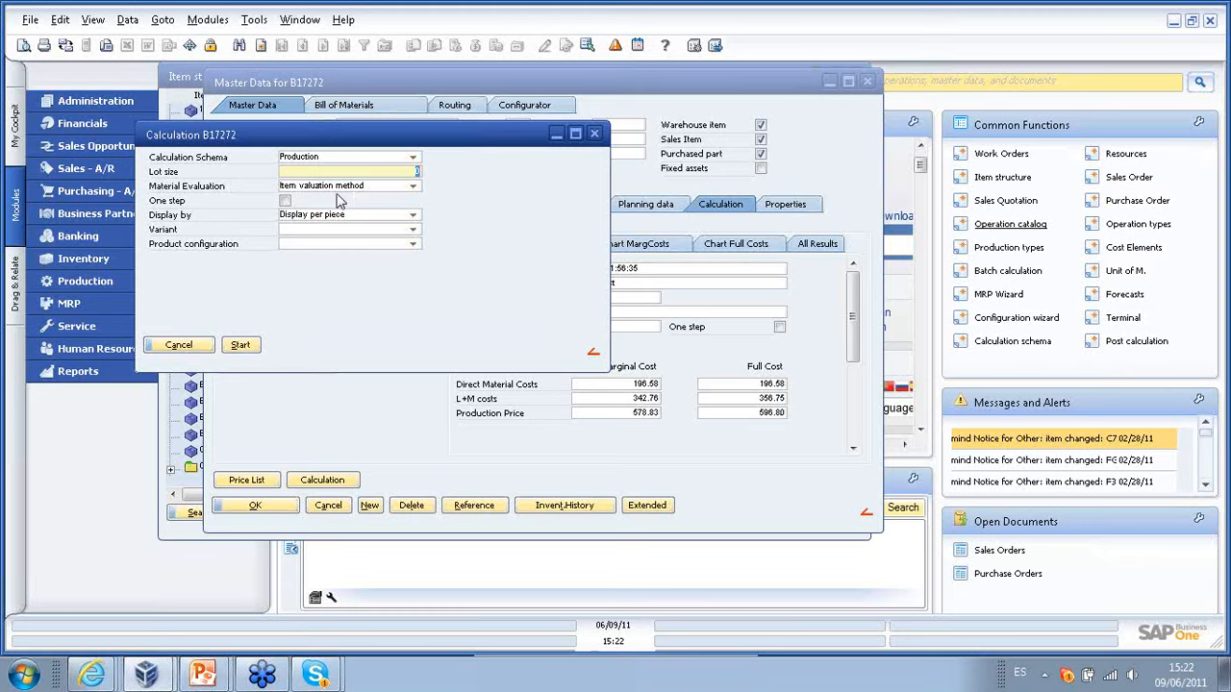
pyautogui.click(412, 186)
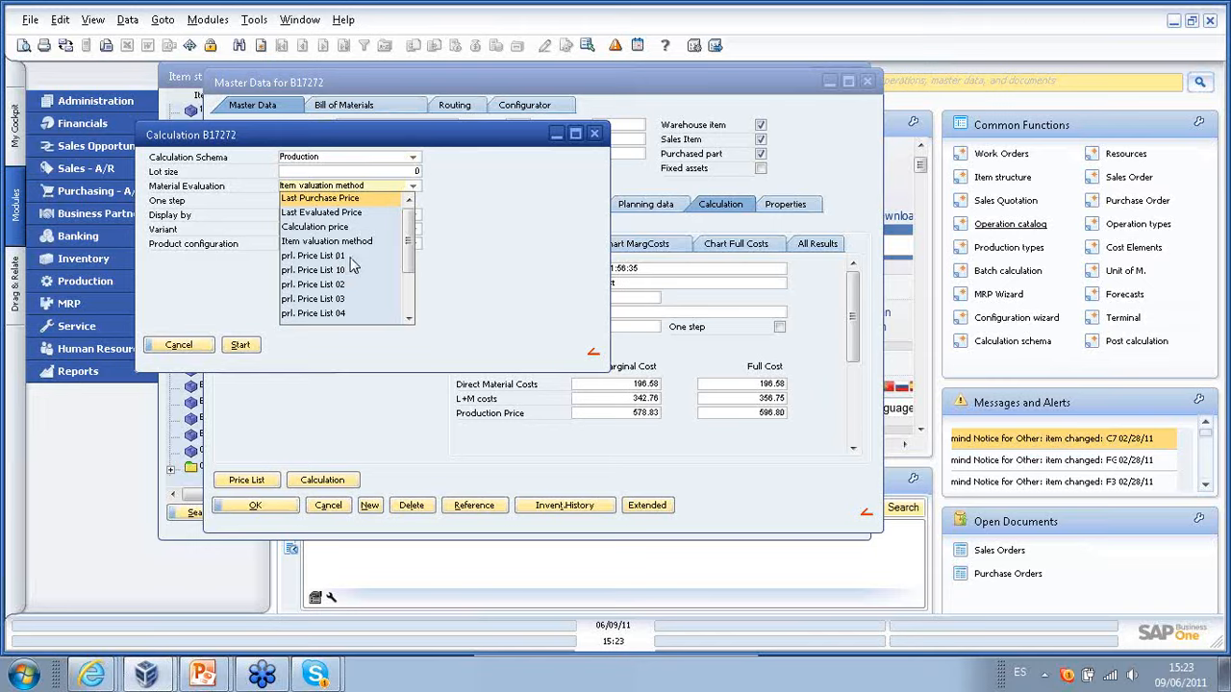
pyautogui.click(471, 231)
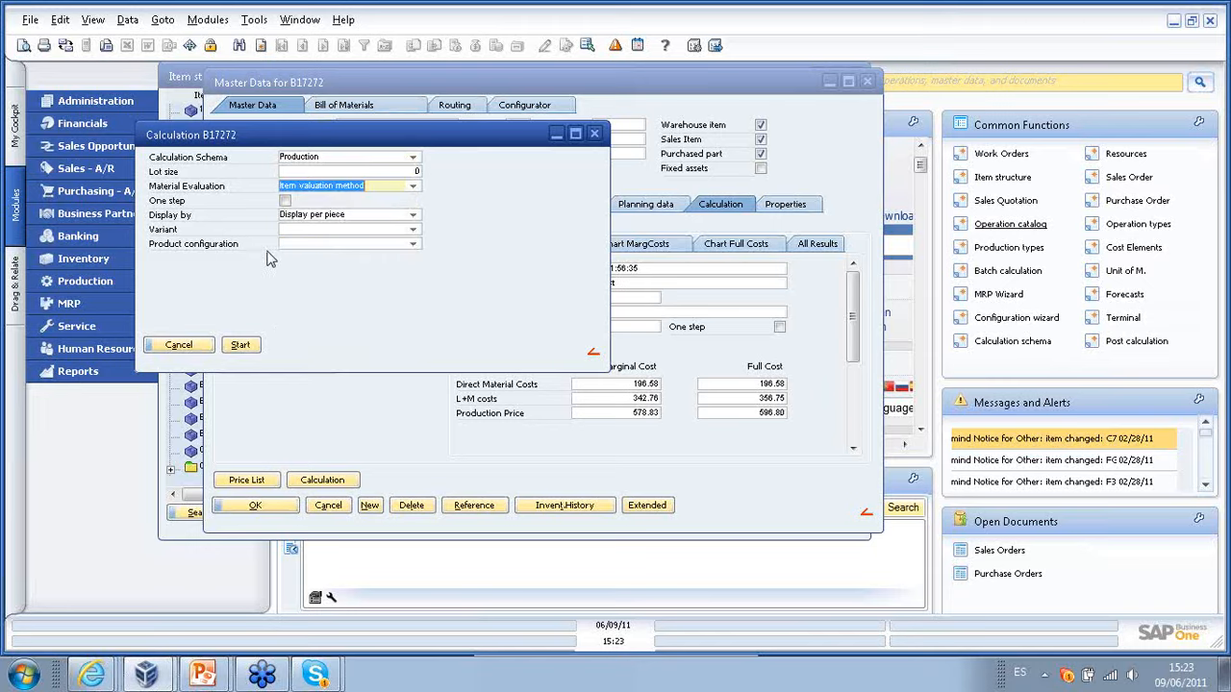
pyautogui.click(239, 348)
pyautogui.click(240, 346)
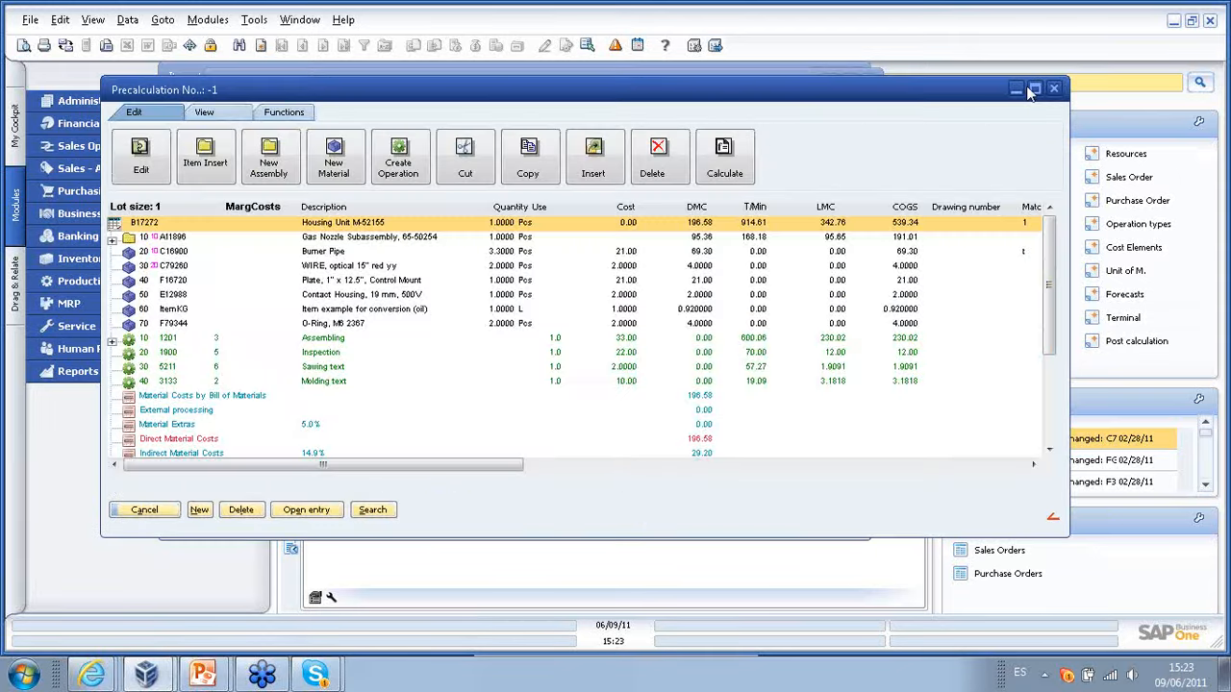
# - Enlarge the precalculation window and expand the Gas Nozzle Subassembly to examine its component and operation costs
pyautogui.click(1034, 90)
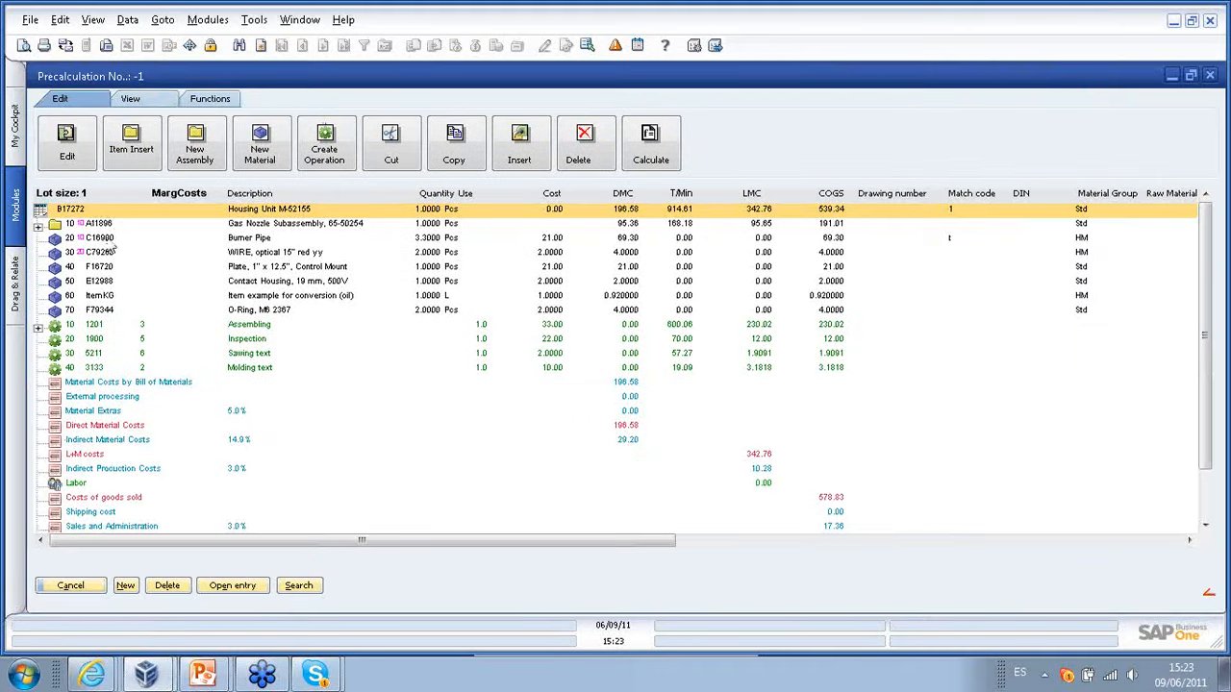
pyautogui.click(38, 225)
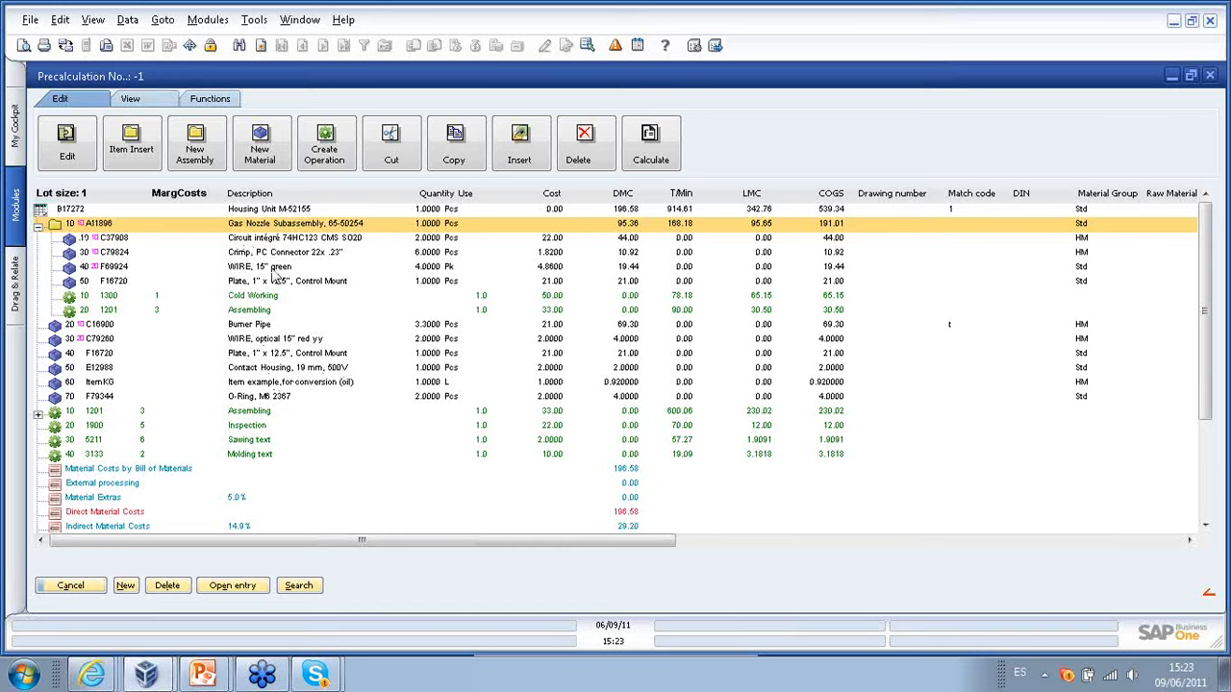
# - Examine the costs of the Burner Pipe component and the Assembling operation of Housing Unit B17272 in the precalculation
pyautogui.click(119, 326)
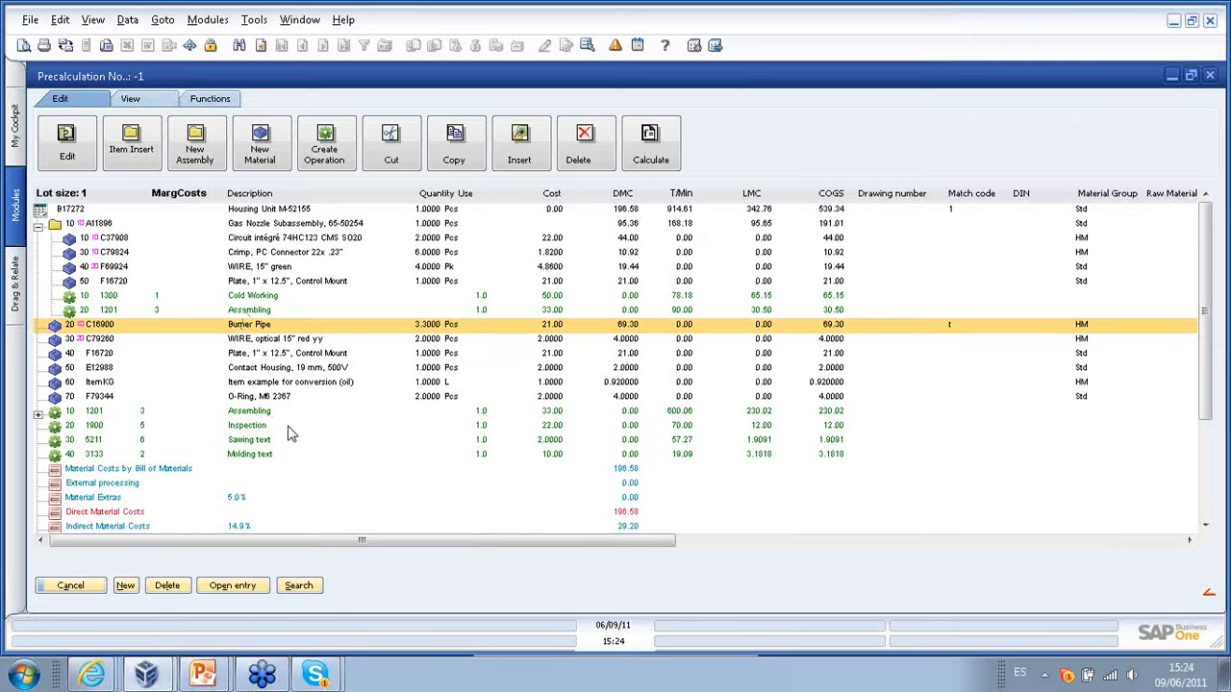
pyautogui.scroll(-1, 277, 377)
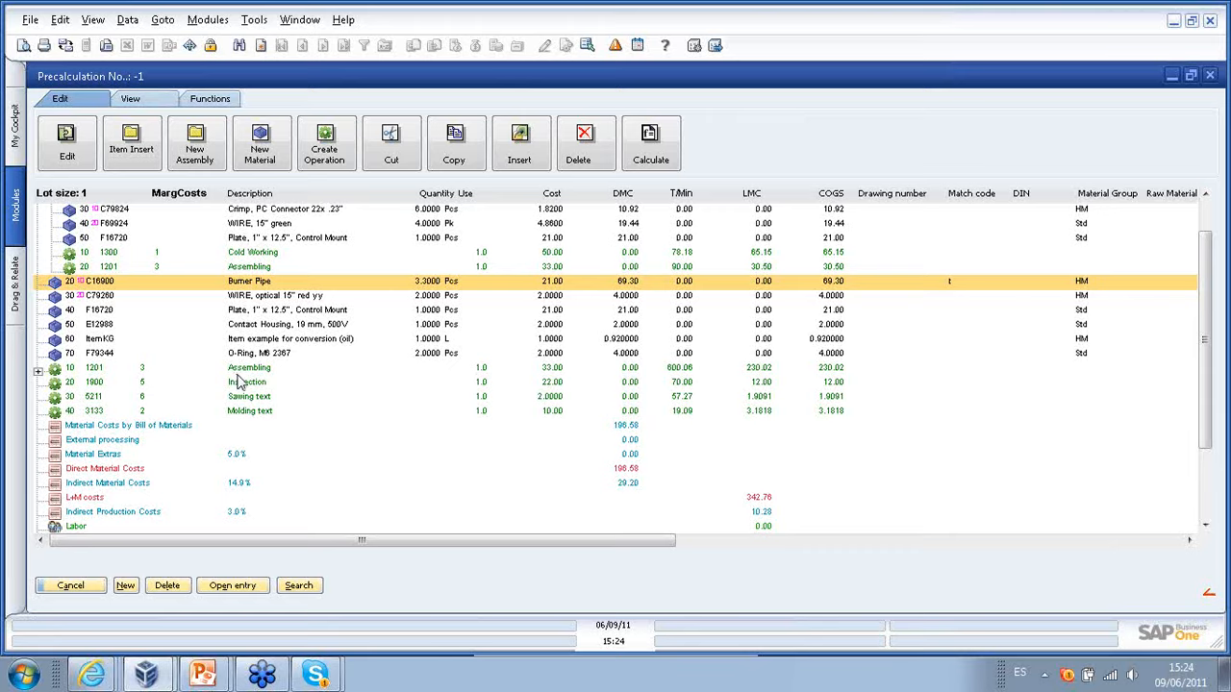
pyautogui.click(244, 372)
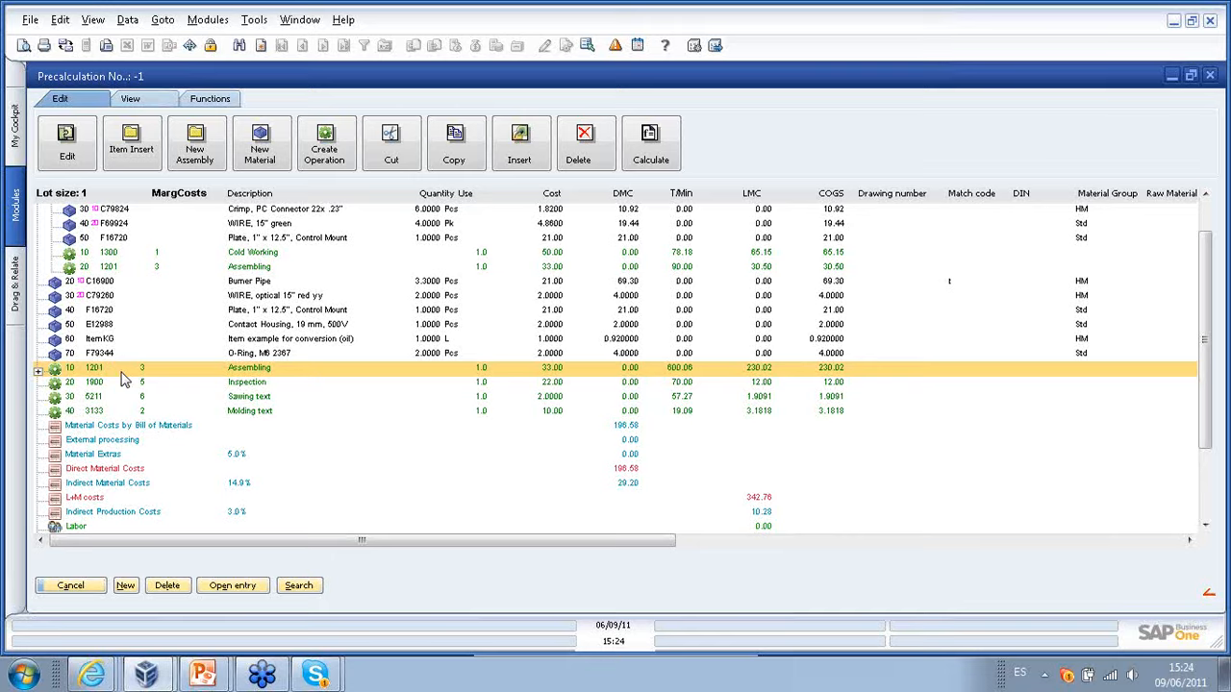
# - Examine the Material Costs by Bill of Materials element and compare it with the direct material costs of the individual components
pyautogui.scroll(-3, 201, 366)
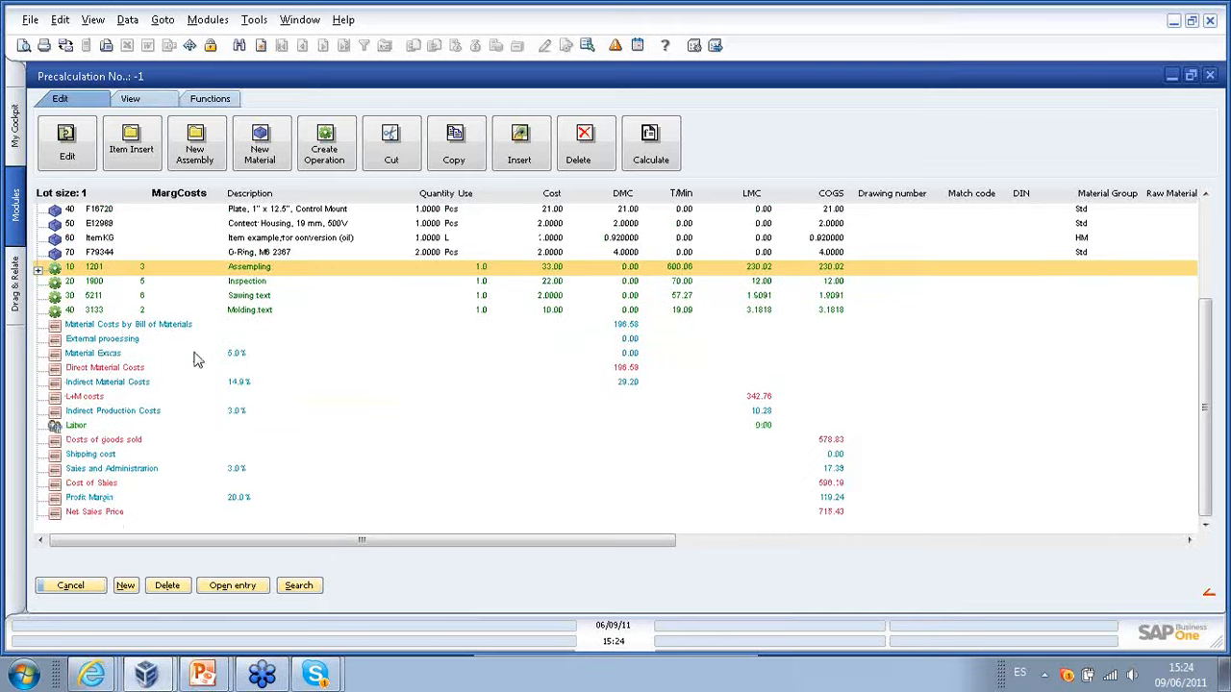
pyautogui.click(106, 327)
pyautogui.click(108, 340)
pyautogui.click(114, 355)
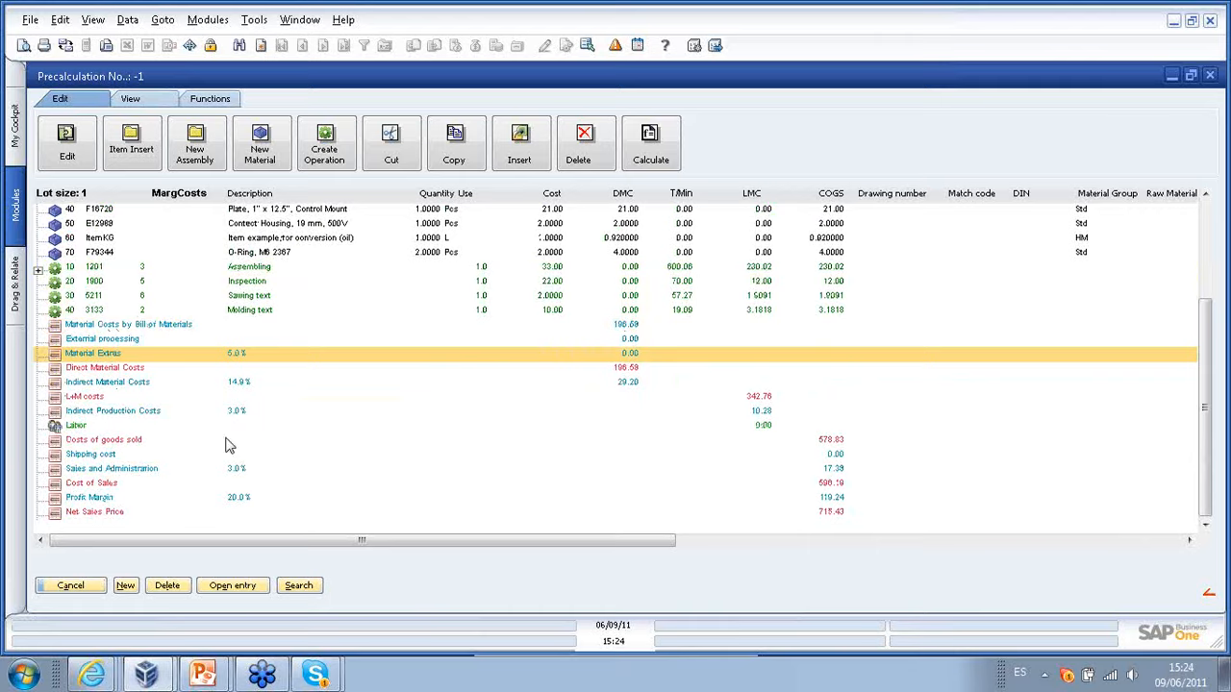
pyautogui.click(114, 328)
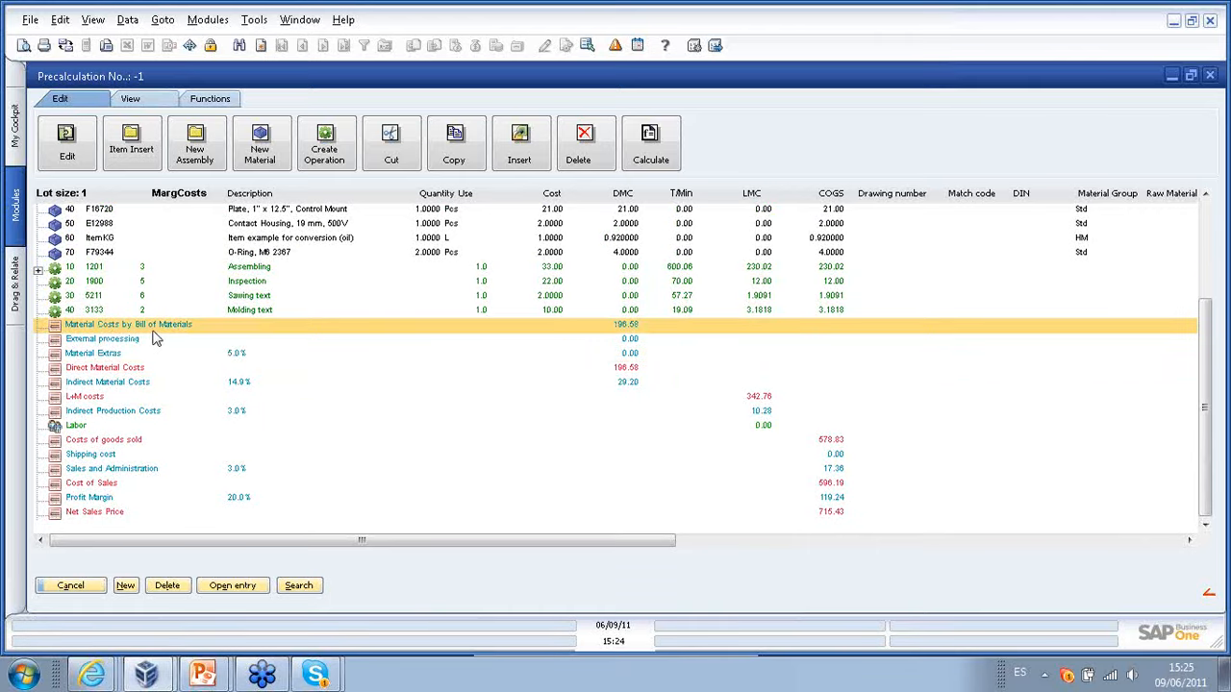
pyautogui.scroll(2, 634, 336)
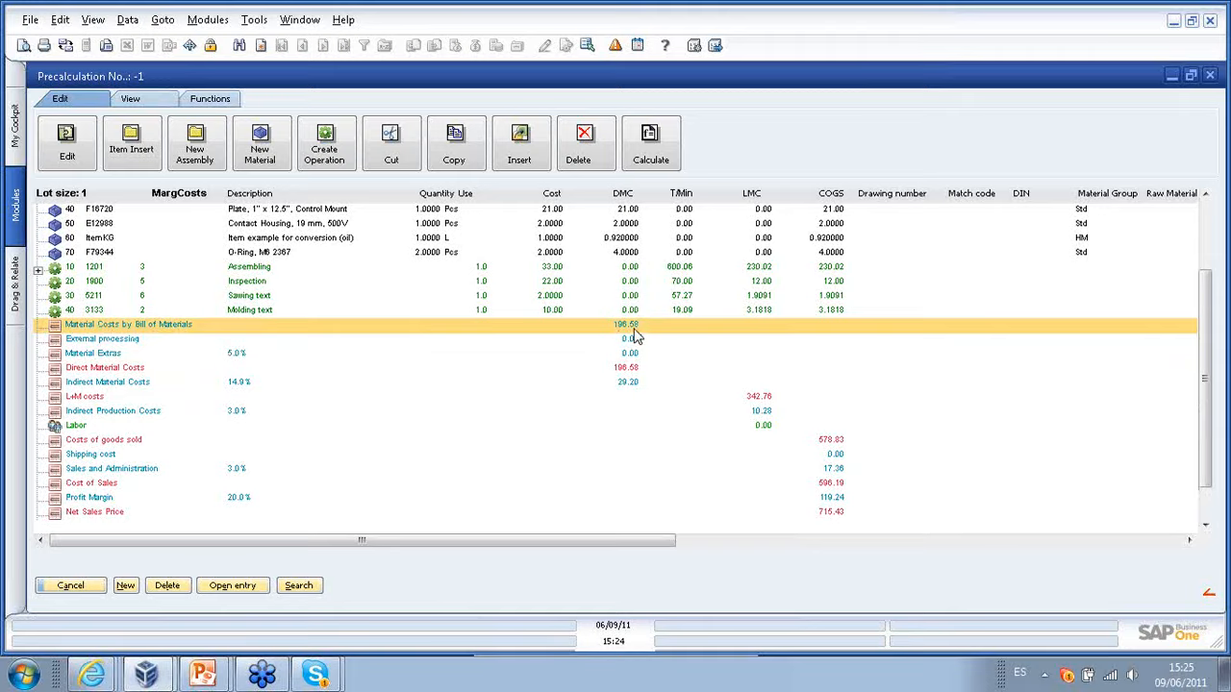
pyautogui.scroll(2, 642, 337)
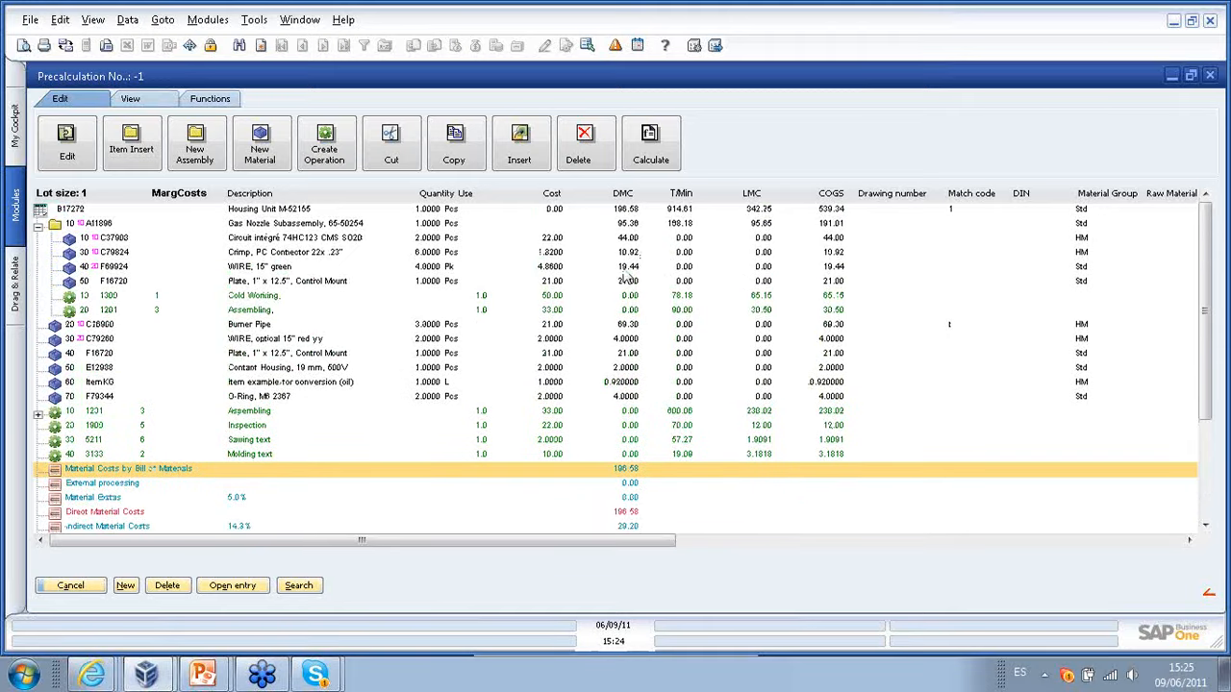
pyautogui.scroll(-2, 608, 389)
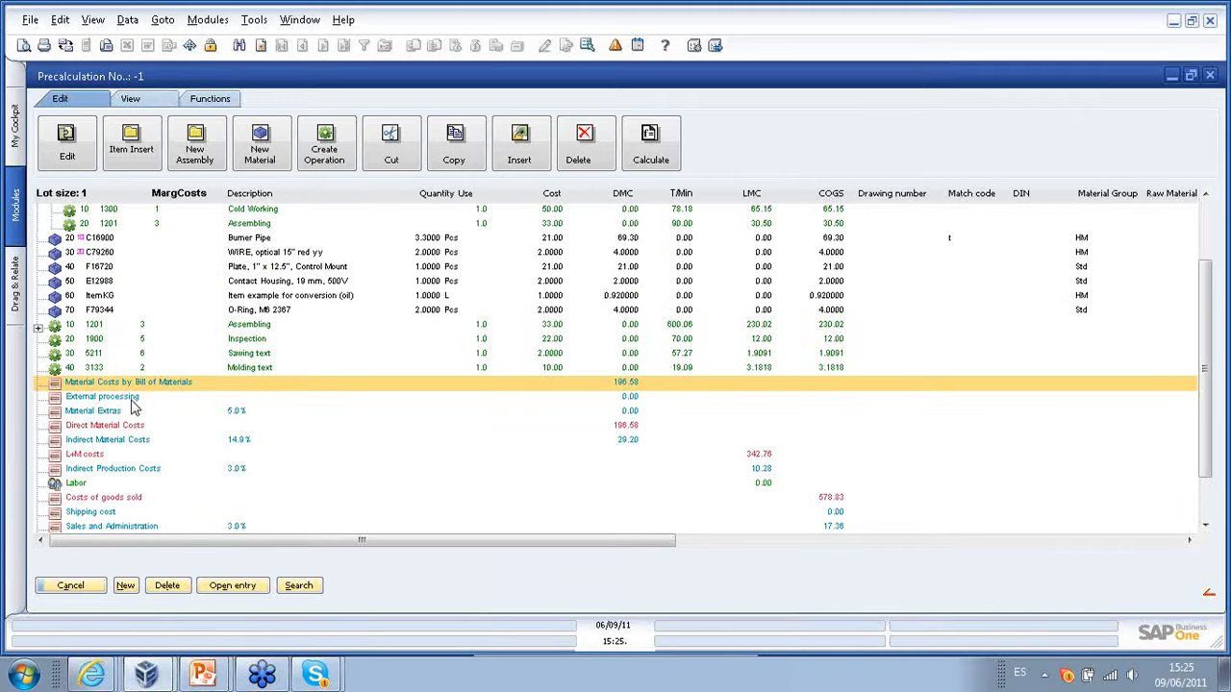
# - Review the External processing, Material Extras, Direct Material Costs and Indirect Material Costs elements of the precalculation
pyautogui.click(131, 398)
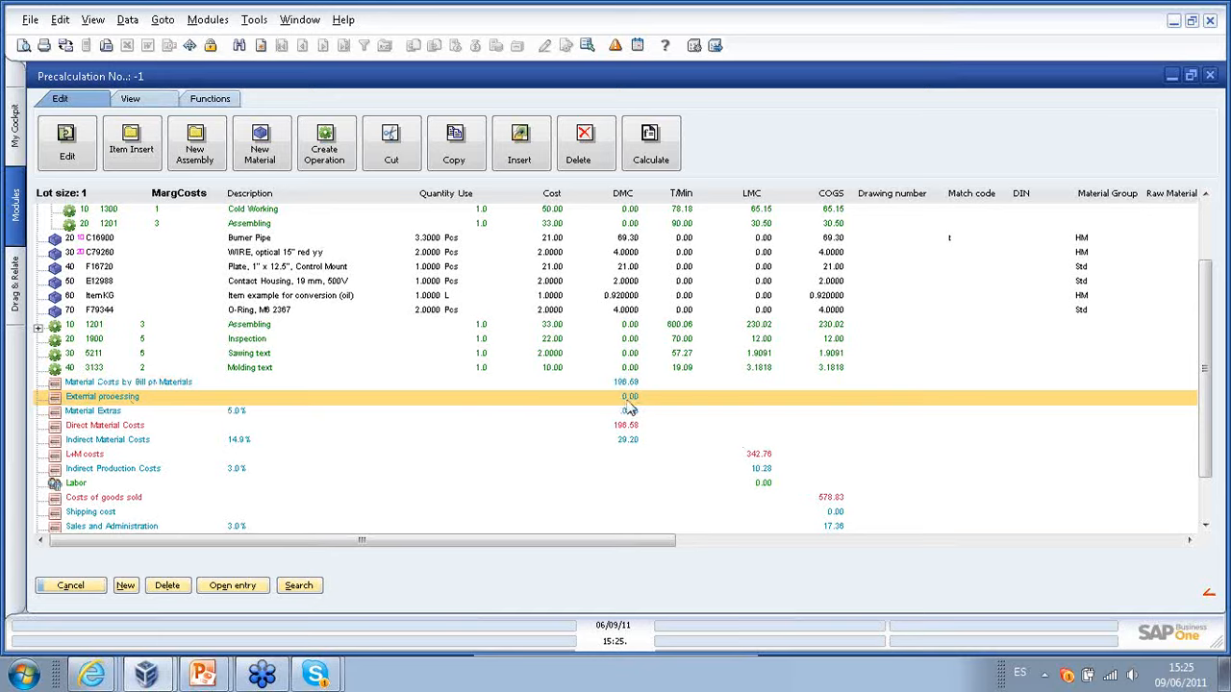
pyautogui.click(123, 411)
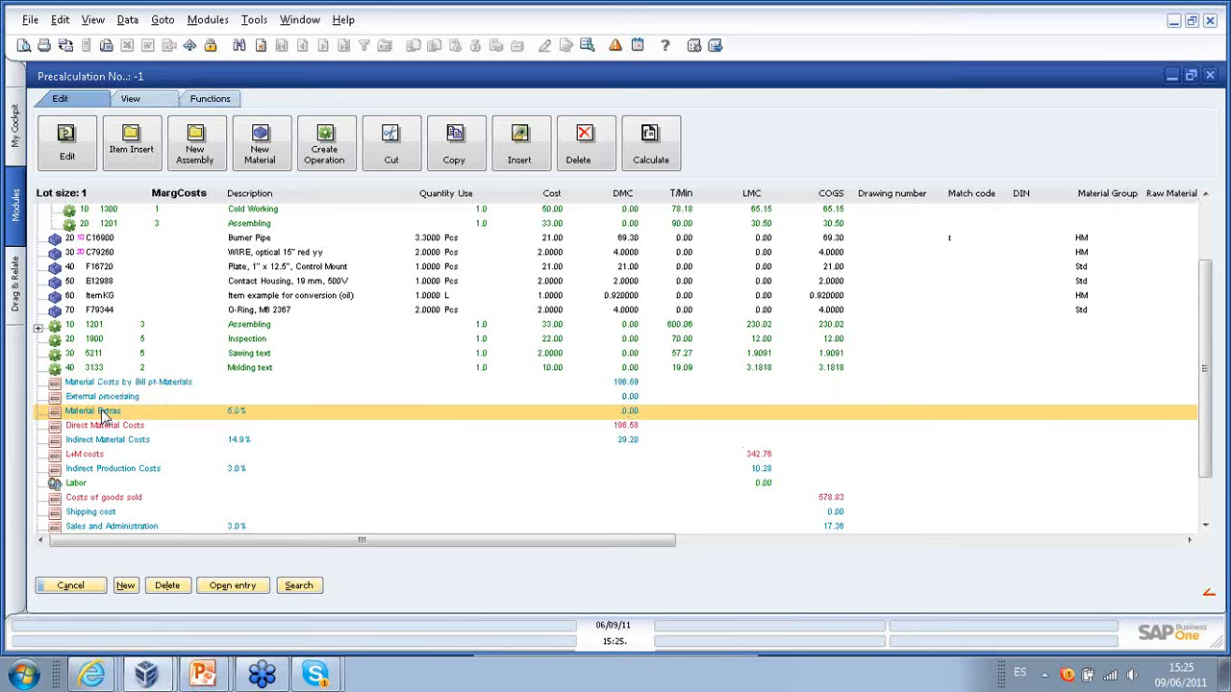
pyautogui.scroll(-1, 121, 399)
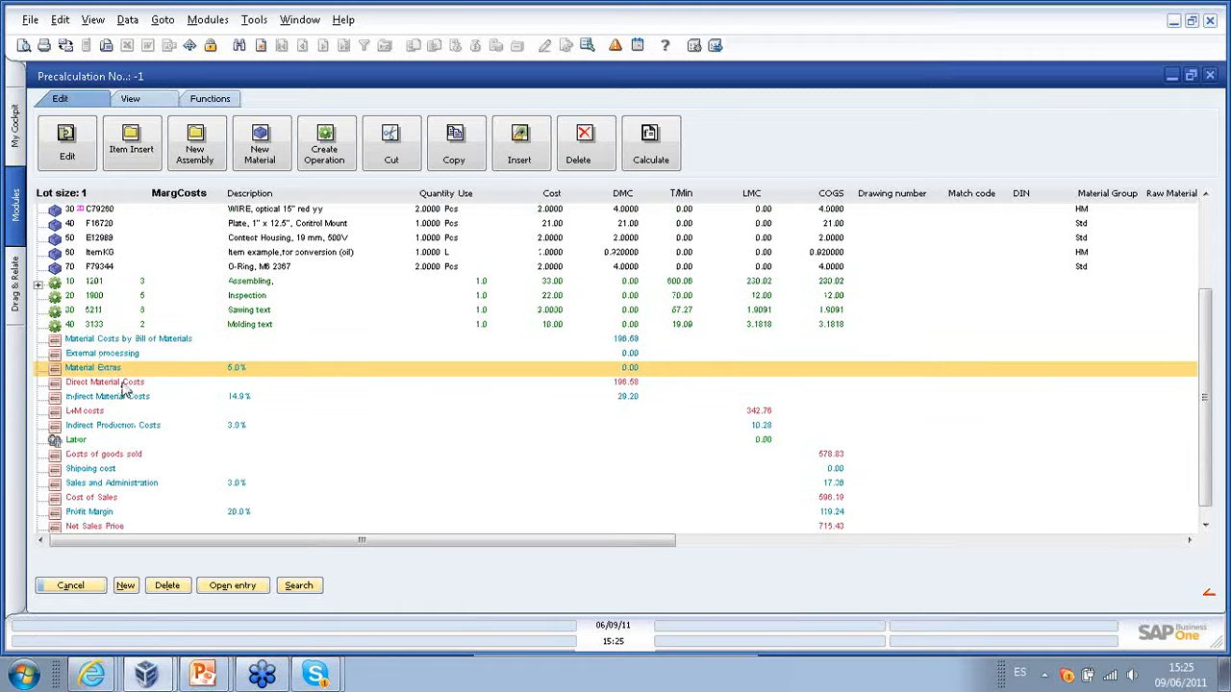
pyautogui.click(119, 384)
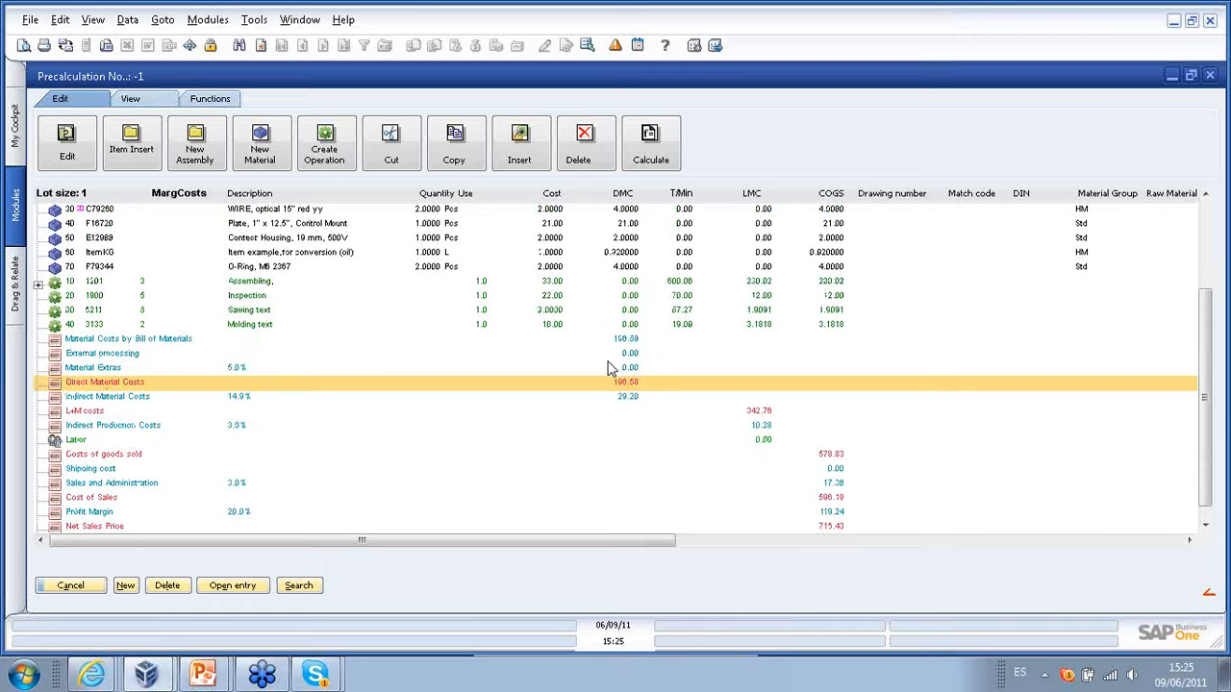
pyautogui.click(136, 398)
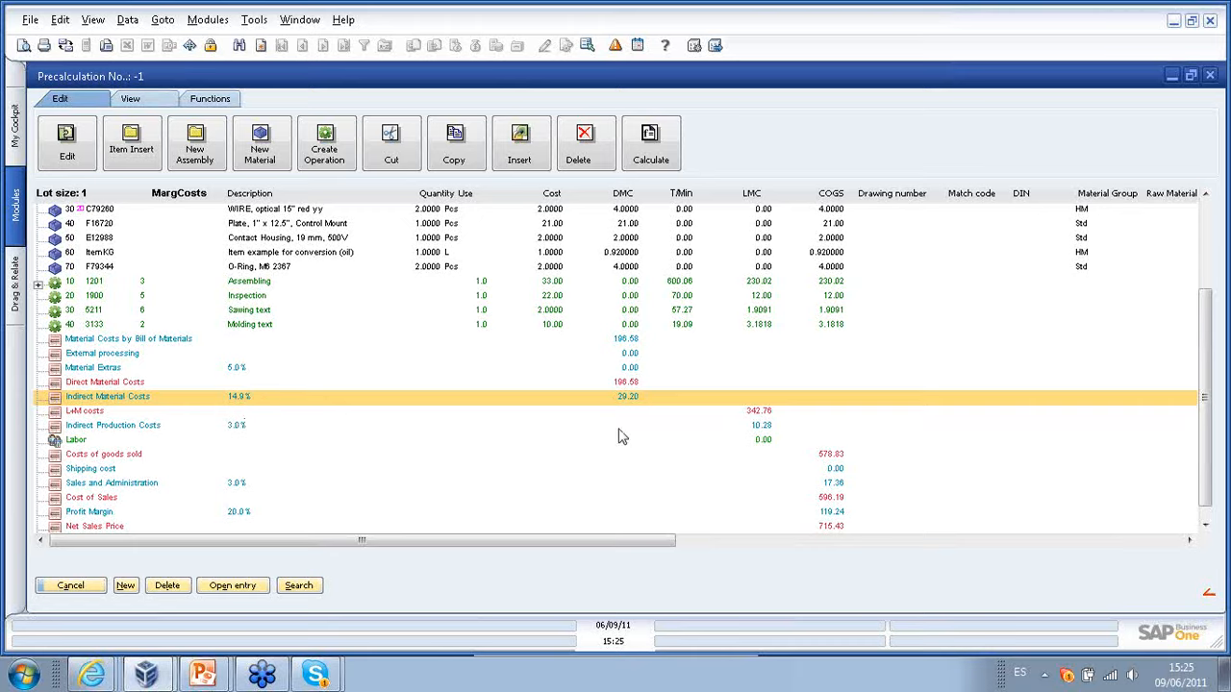
# - Review the L+M costs, Indirect Production Costs and Labor elements of the precalculation
pyautogui.click(133, 416)
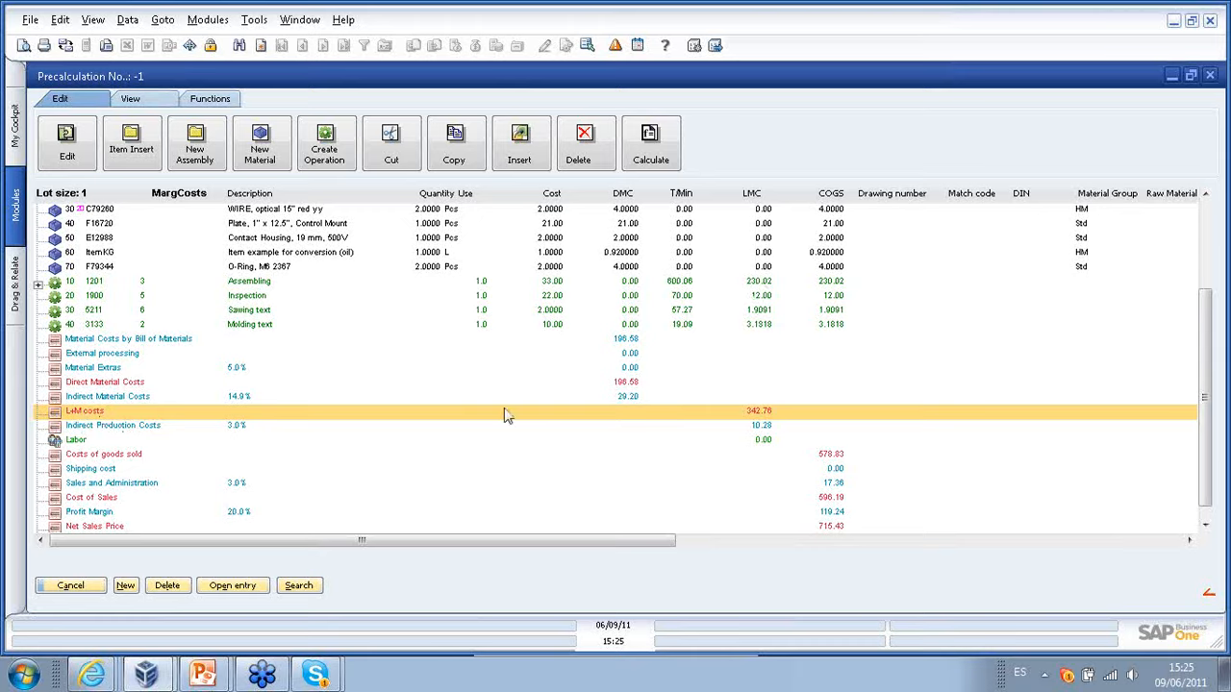
pyautogui.click(141, 427)
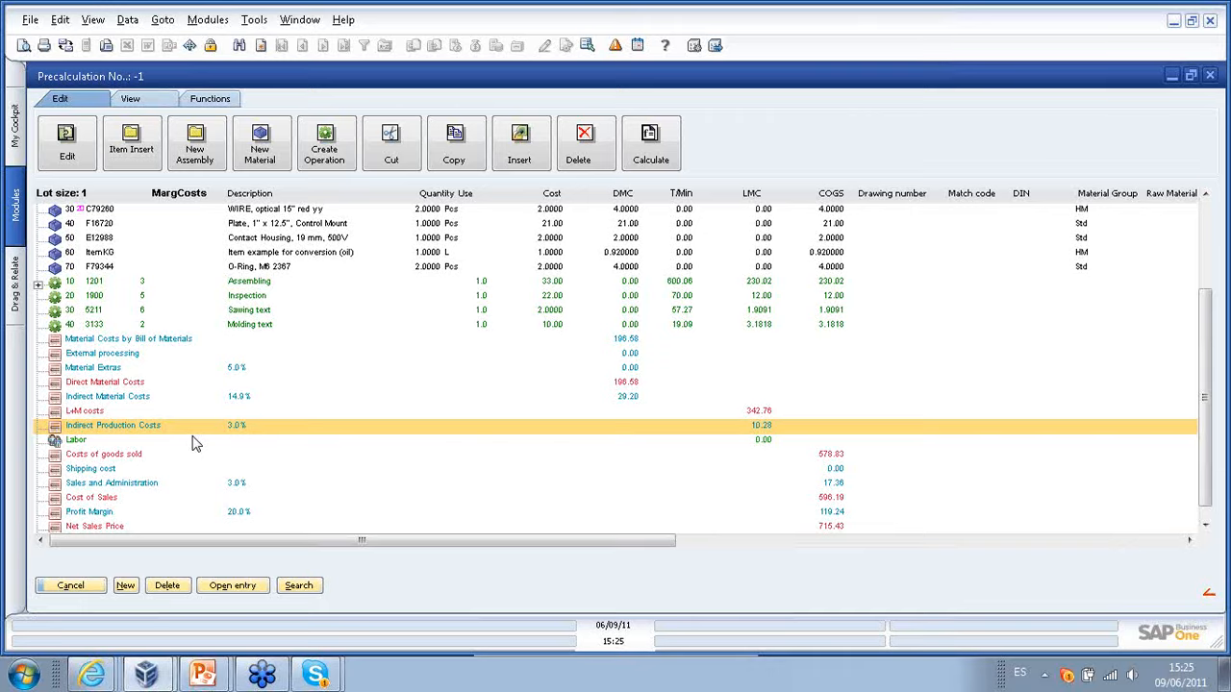
pyautogui.click(172, 444)
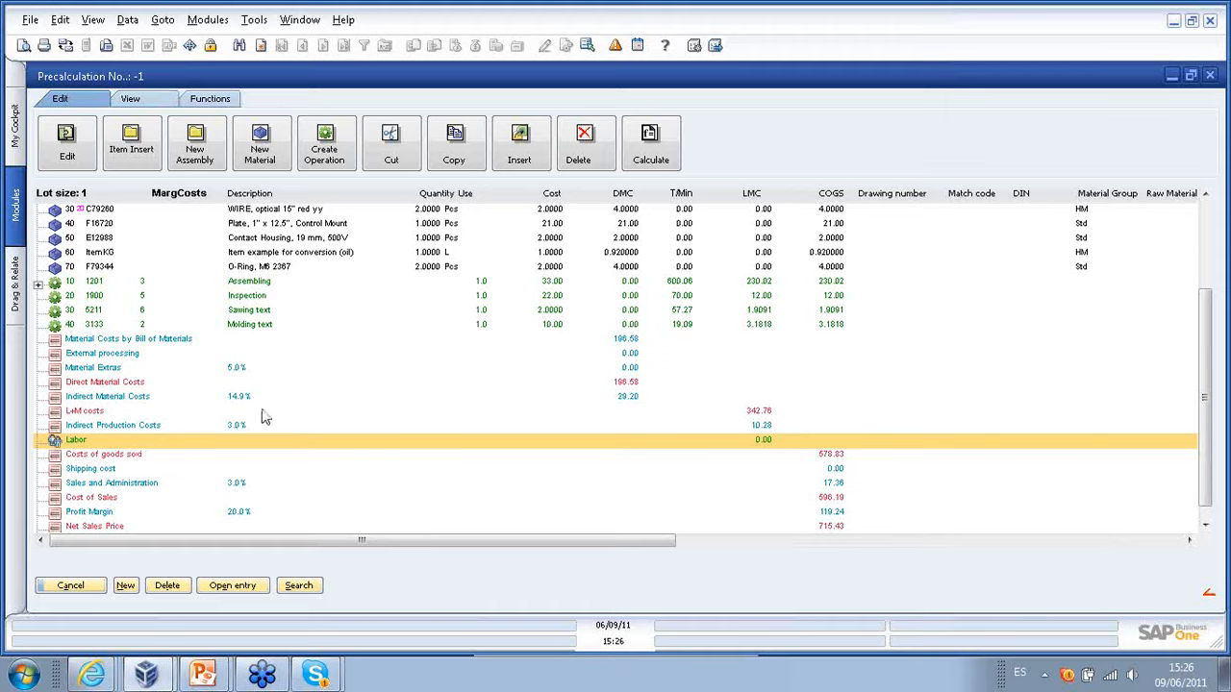
# - Review the closing cost elements from Costs of goods sold through Sales and Administration, Cost of Sales and Profit Margin to Net Sales Price
pyautogui.scroll(-1, 331, 419)
pyautogui.click(120, 440)
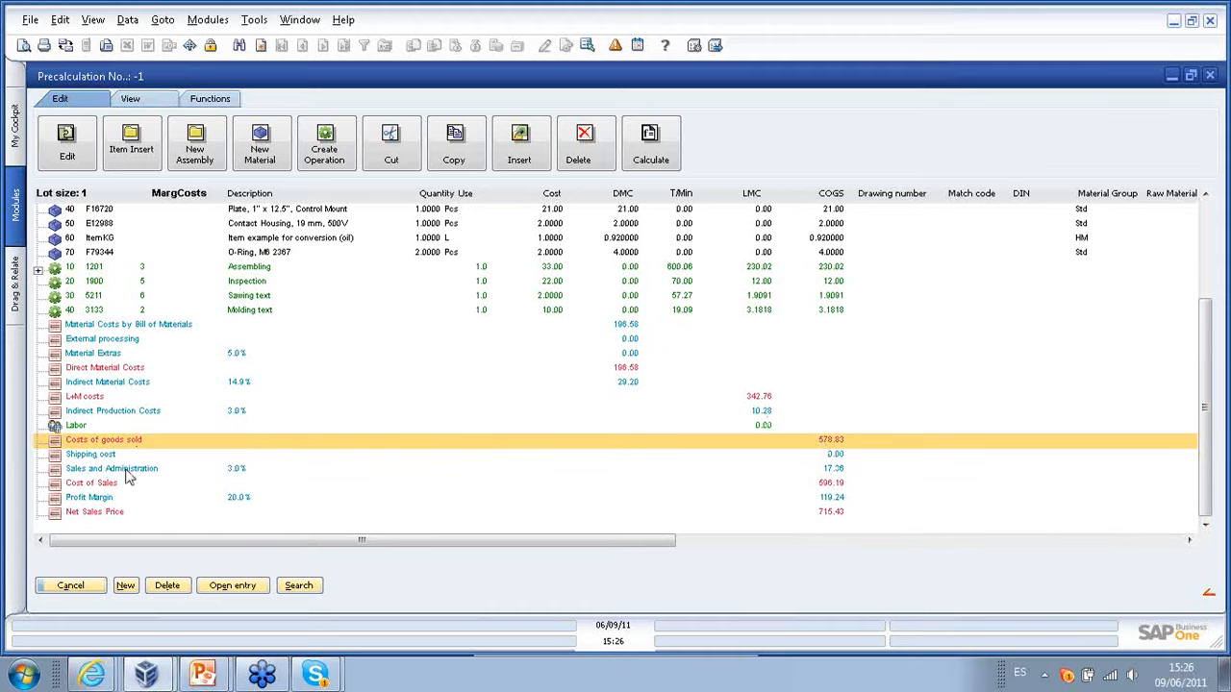
pyautogui.click(127, 471)
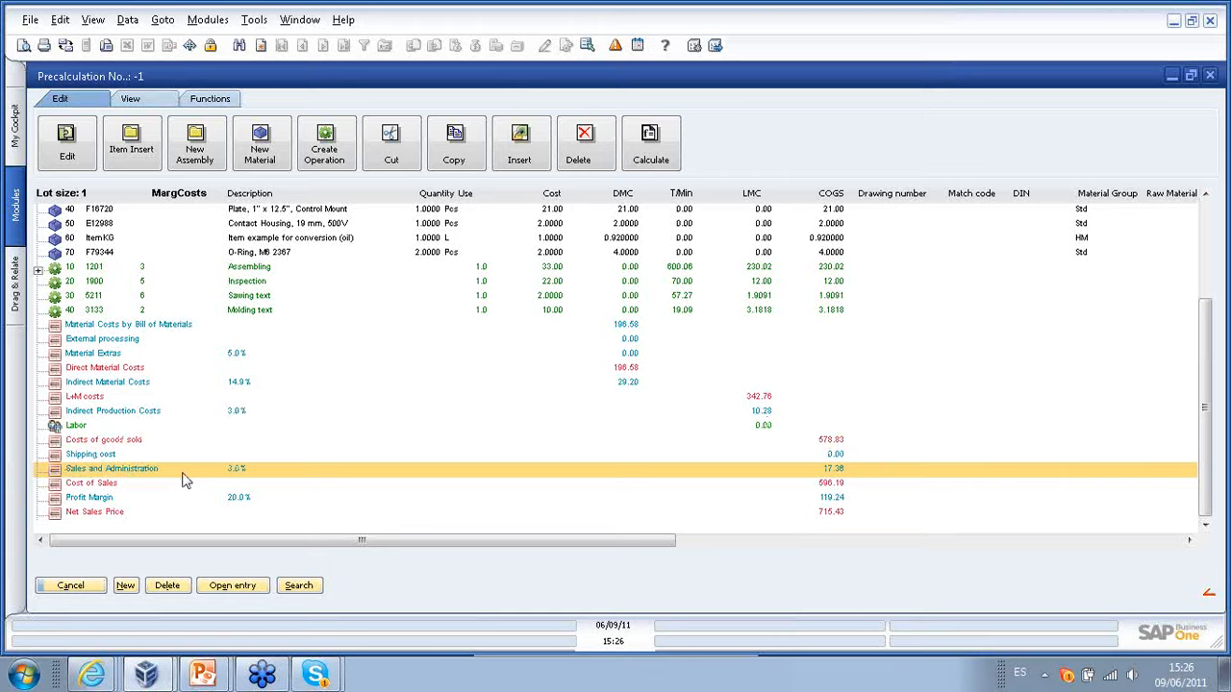
pyautogui.click(107, 485)
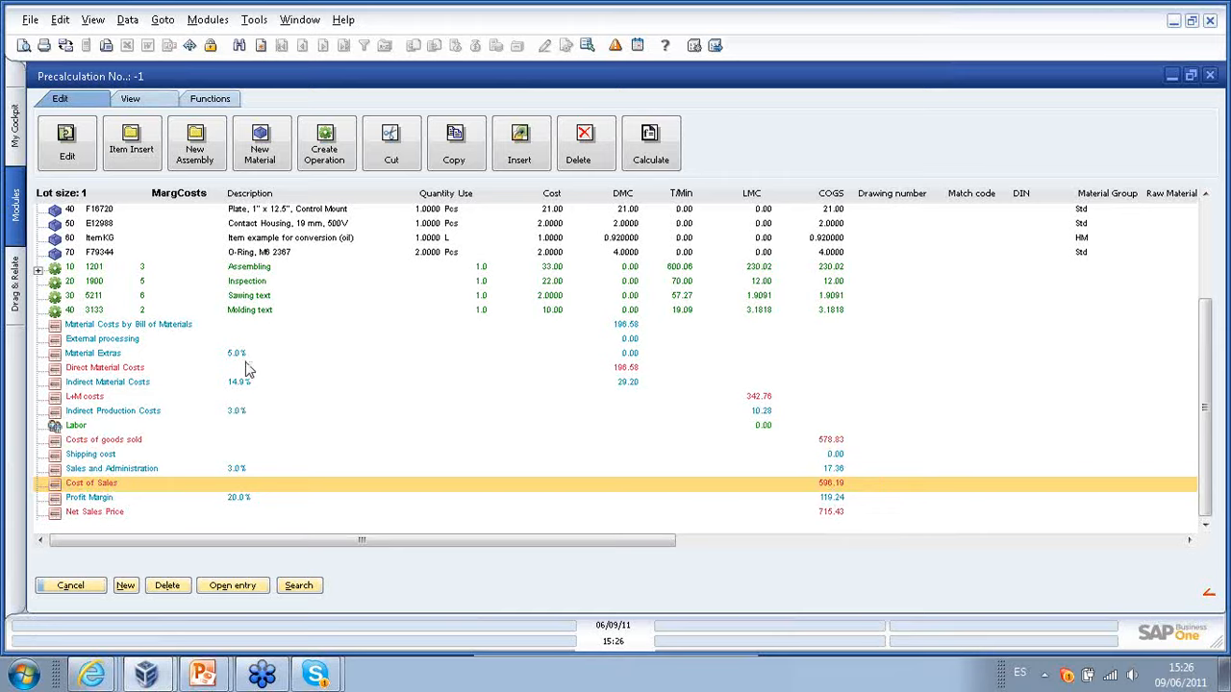
pyautogui.click(100, 500)
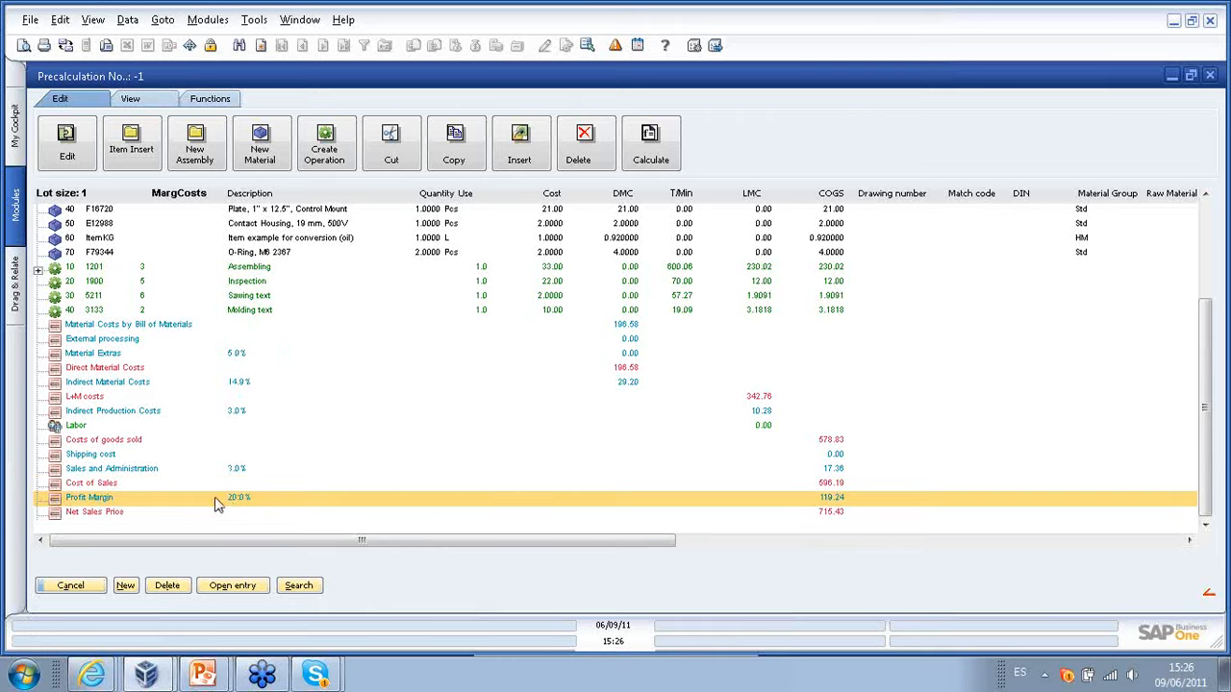
pyautogui.click(829, 513)
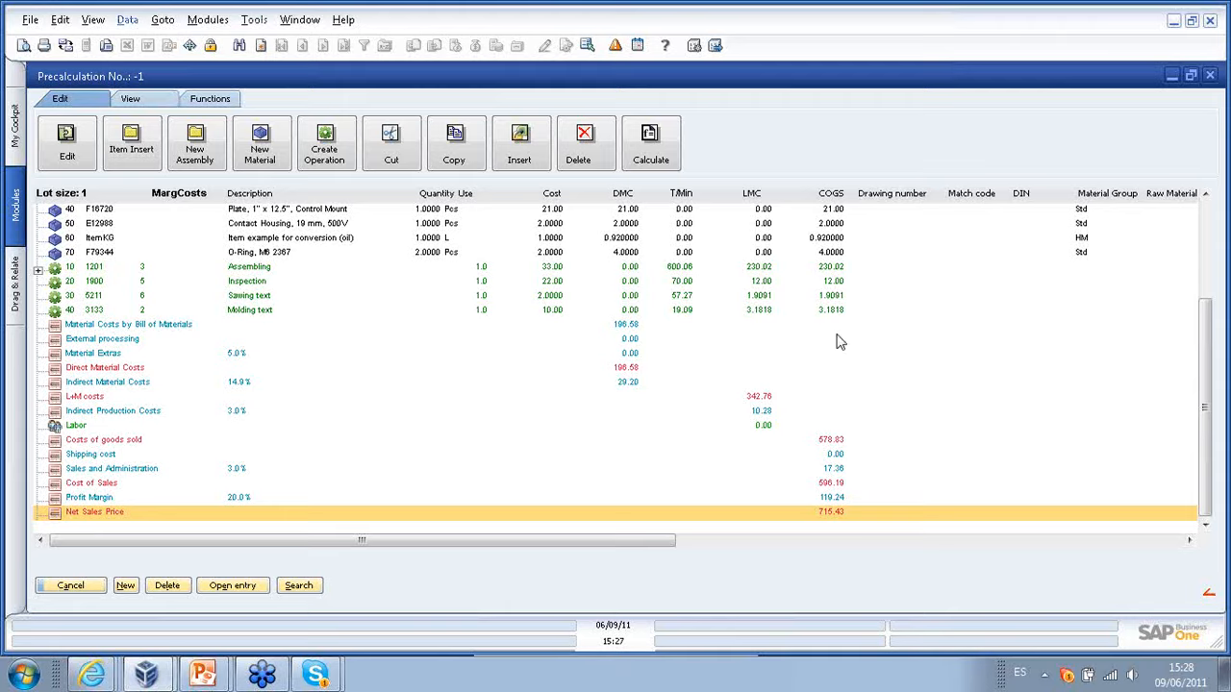
# - Display the precalculation quantities, times and costs for a view quantity of 100
pyautogui.scroll(2, 352, 343)
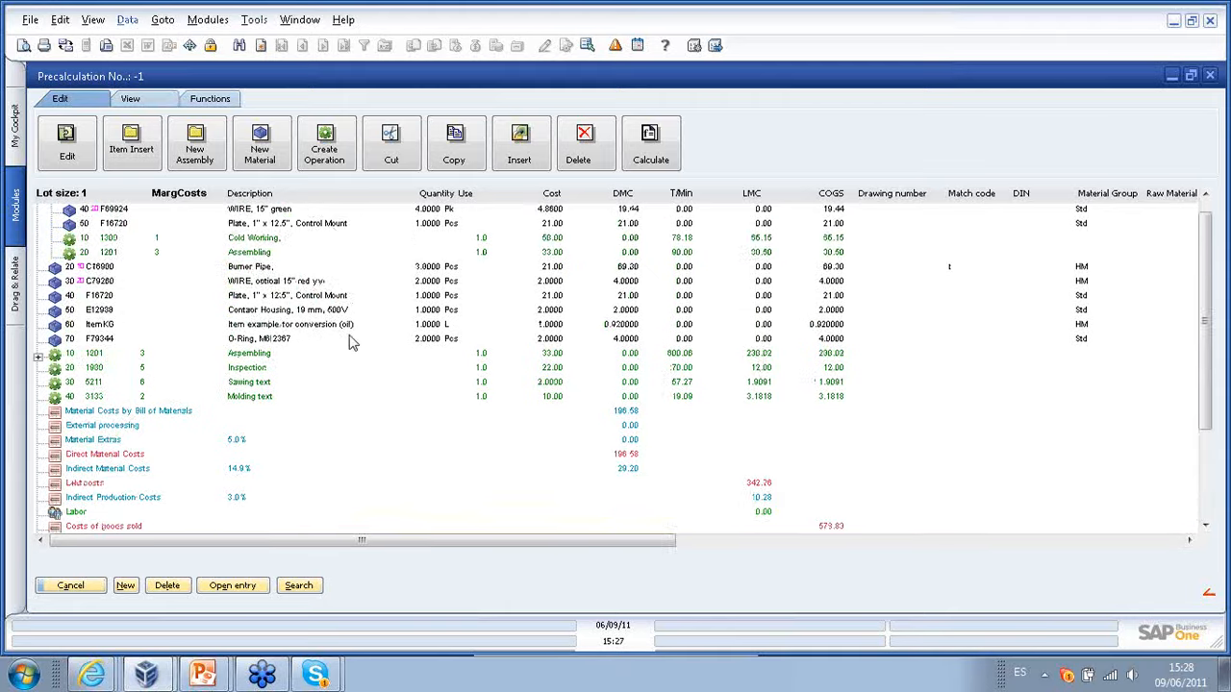
pyautogui.scroll(2, 352, 343)
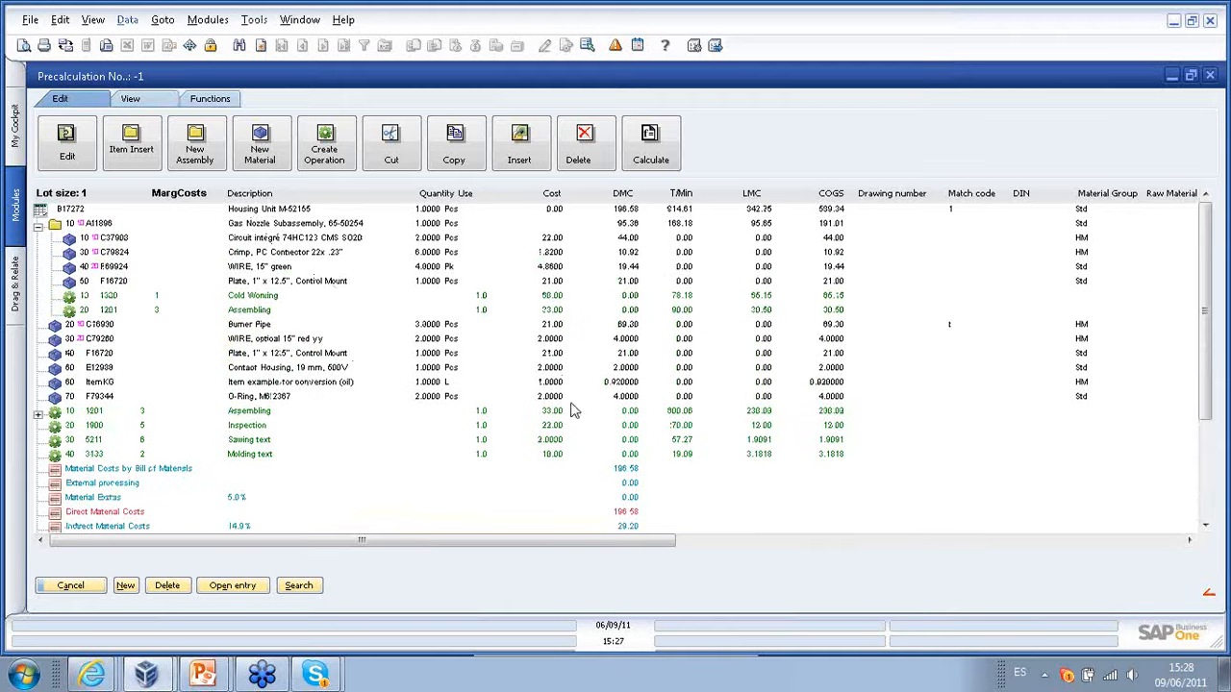
pyautogui.click(139, 103)
pyautogui.click(519, 167)
pyautogui.write('100')
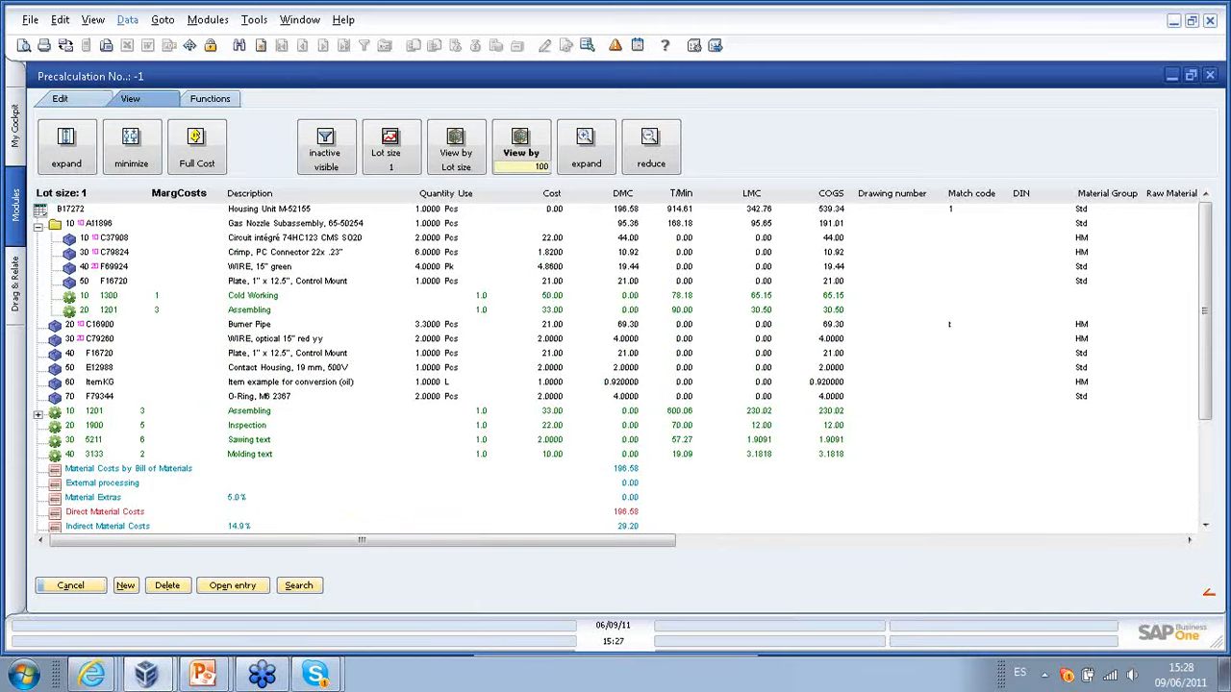
pyautogui.click(536, 149)
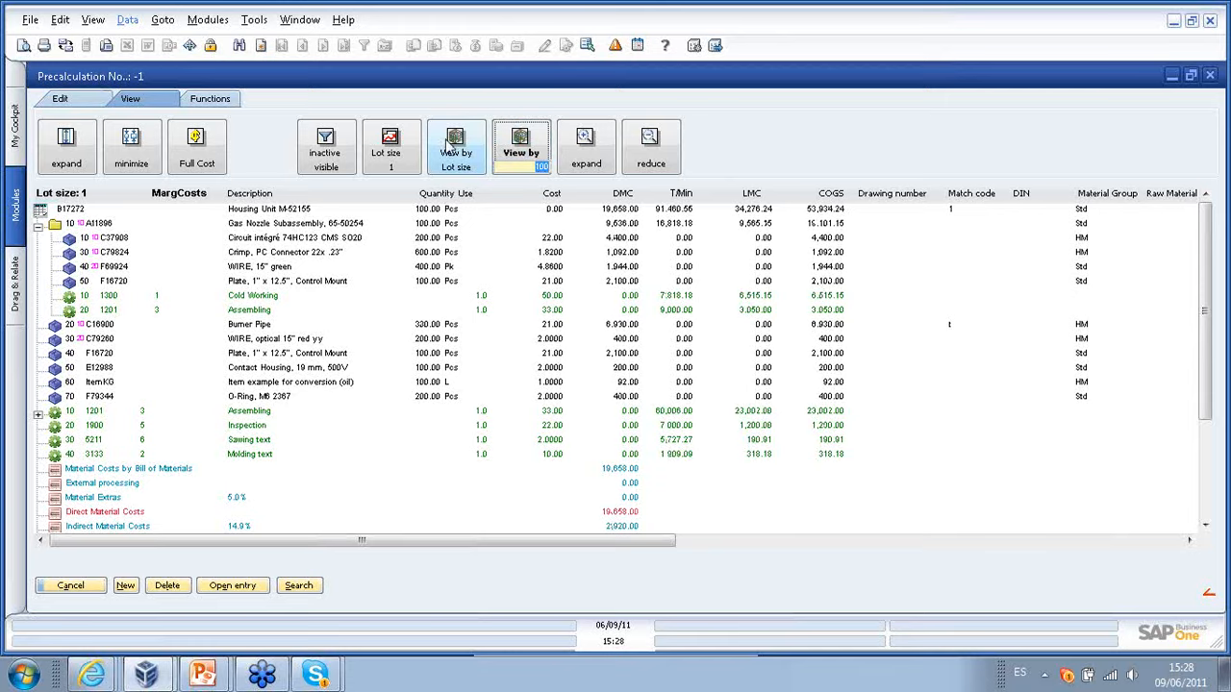
# - Enter 1 as the view quantity, and close the precalculation and the calculation dialog to return to the item's master data
pyautogui.write('1')
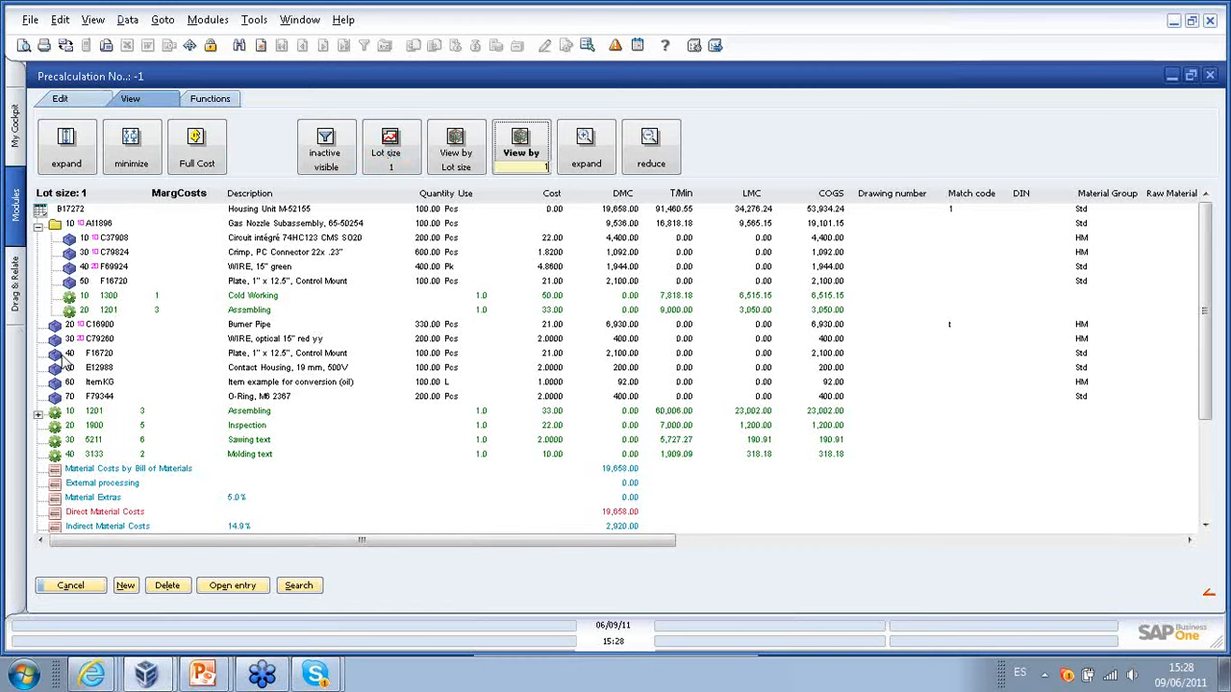
pyautogui.click(75, 586)
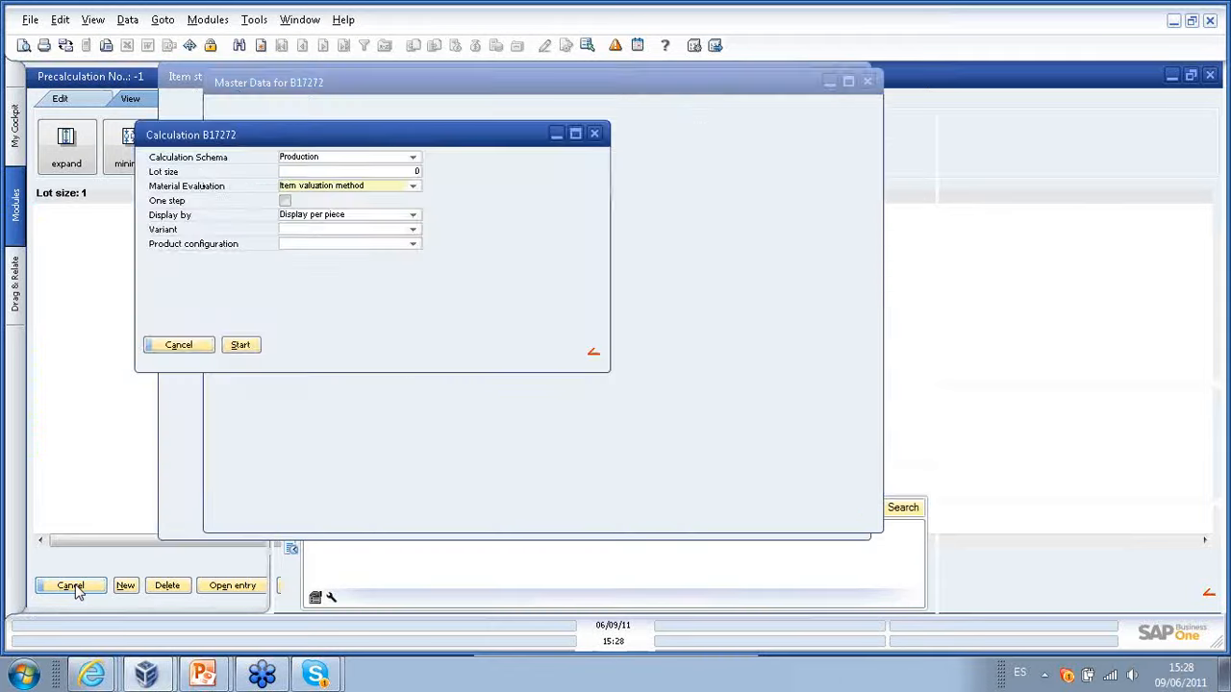
pyautogui.click(231, 347)
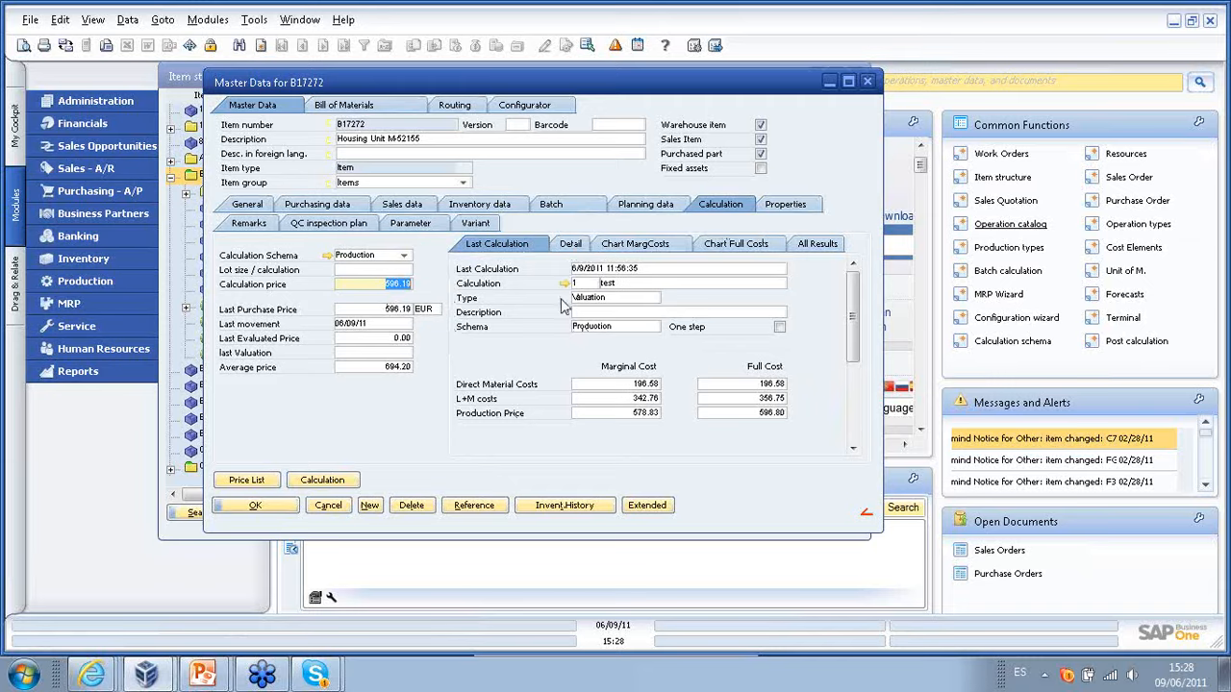
# - View the last calculation's cost element details and the marginal and full cost charts of item B17272
pyautogui.click(570, 246)
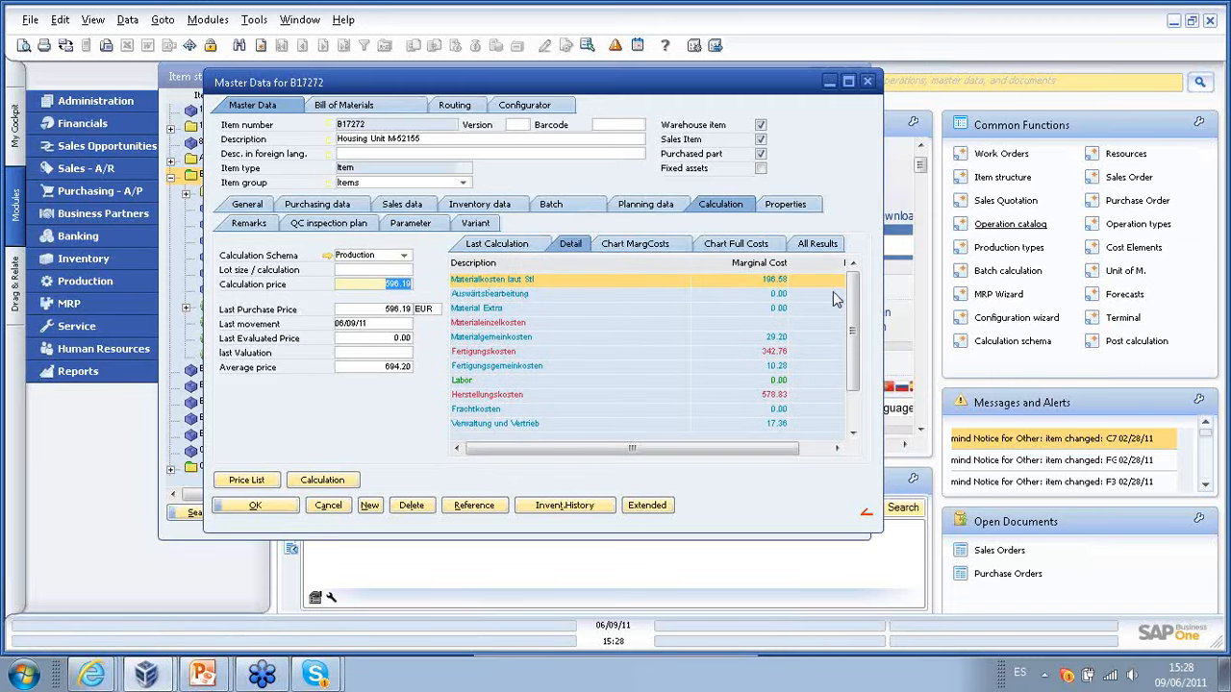
pyautogui.moveTo(855, 298)
pyautogui.mouseDown()
pyautogui.moveTo(855, 323)
pyautogui.moveTo(853, 295)
pyautogui.mouseUp()
pyautogui.click(642, 246)
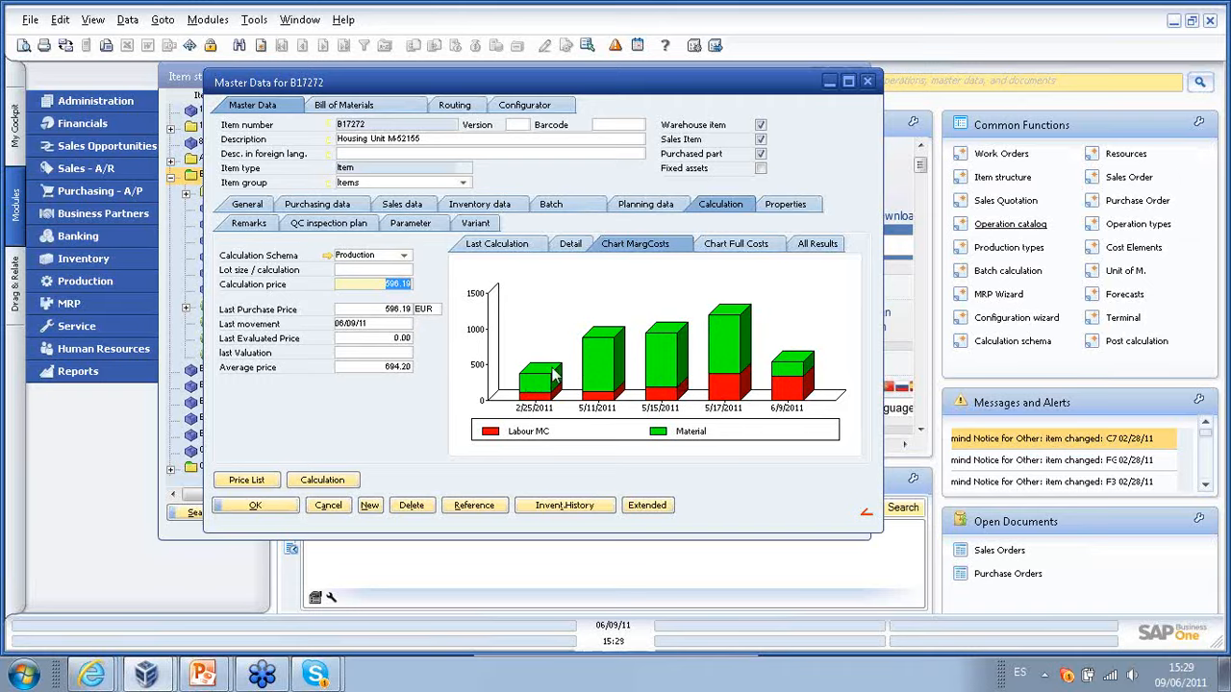
pyautogui.click(778, 248)
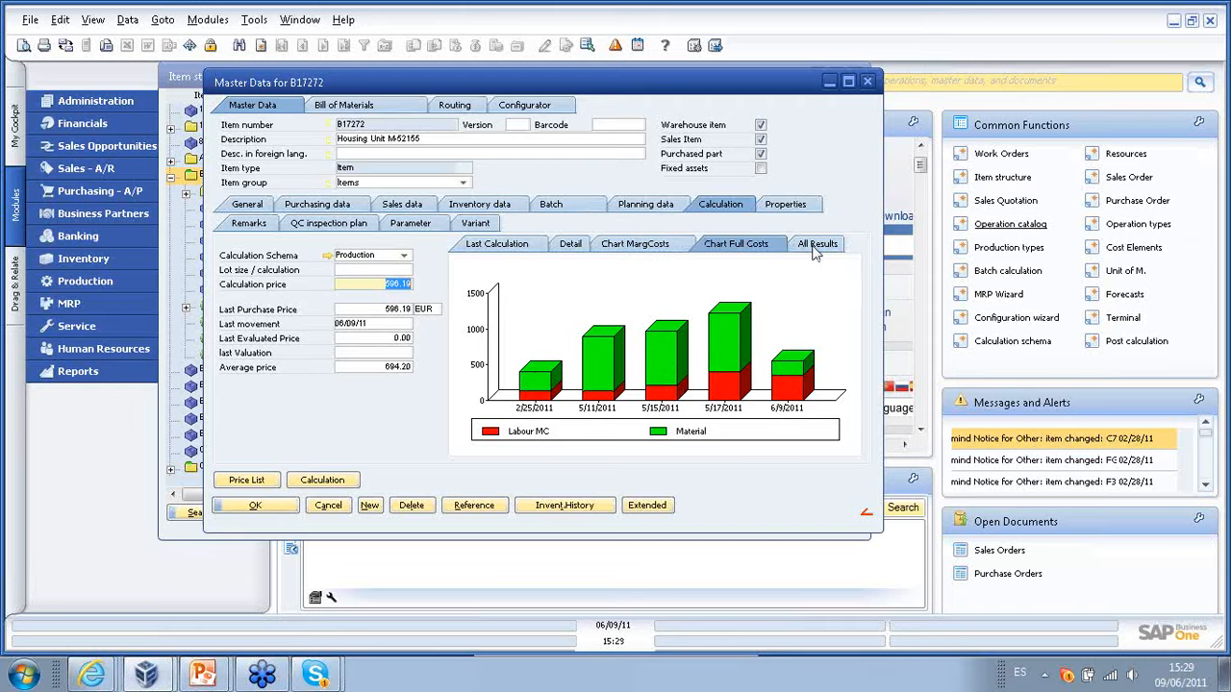
# - Examine the list of all calculation results for item B17272, select calculation no. 19 and highlight the calculation price
pyautogui.click(815, 247)
pyautogui.moveTo(855, 316)
pyautogui.mouseDown()
pyautogui.moveTo(854, 359)
pyautogui.moveTo(854, 305)
pyautogui.mouseUp()
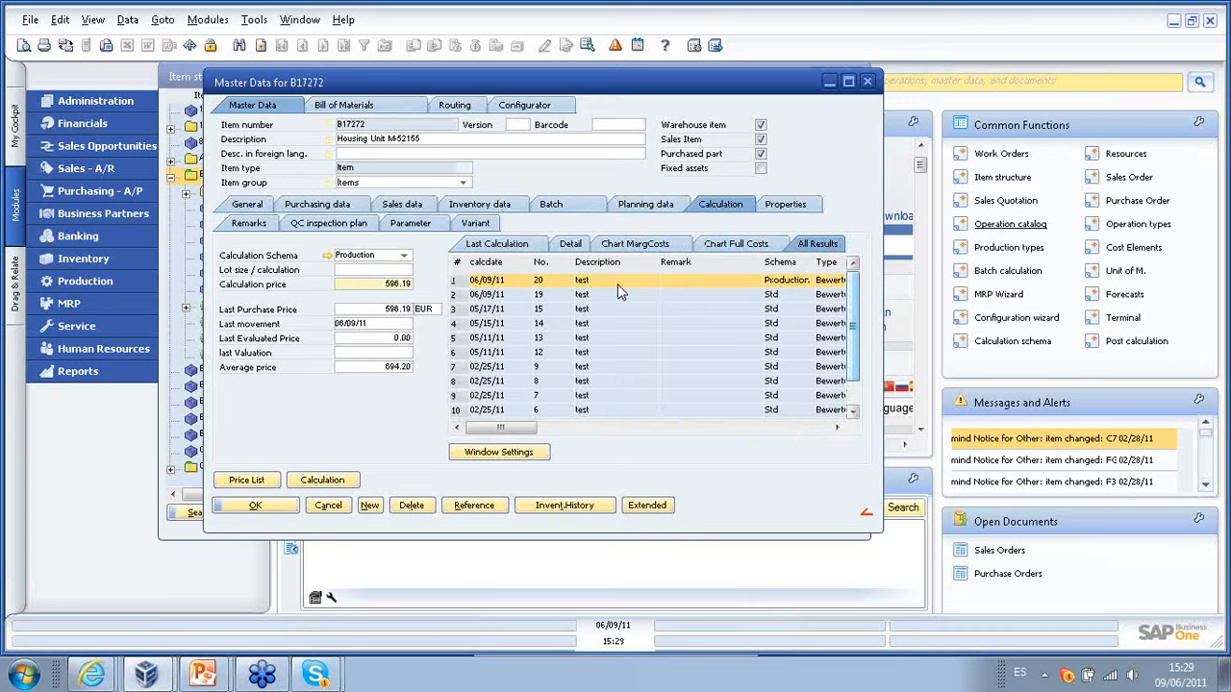
pyautogui.click(520, 297)
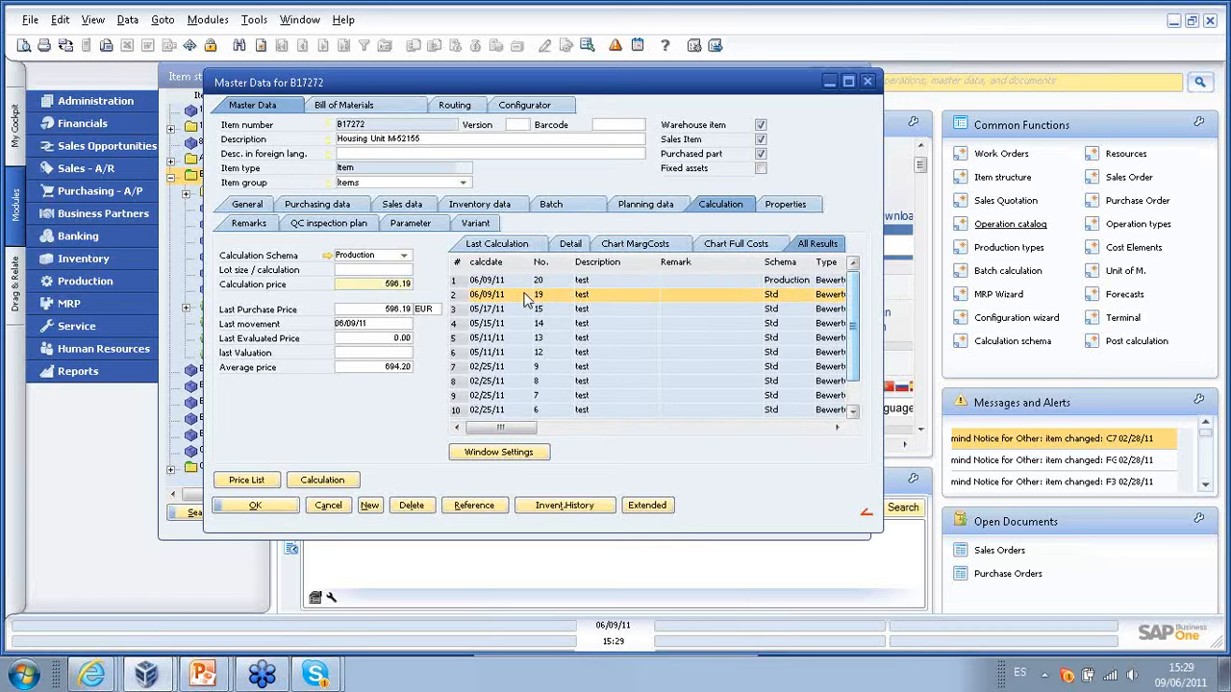
pyautogui.moveTo(504, 431)
pyautogui.mouseDown()
pyautogui.moveTo(769, 433)
pyautogui.moveTo(501, 431)
pyautogui.mouseUp()
pyautogui.doubleClick(391, 290)
pyautogui.moveTo(462, 90); pyautogui.dragTo(438, 111)
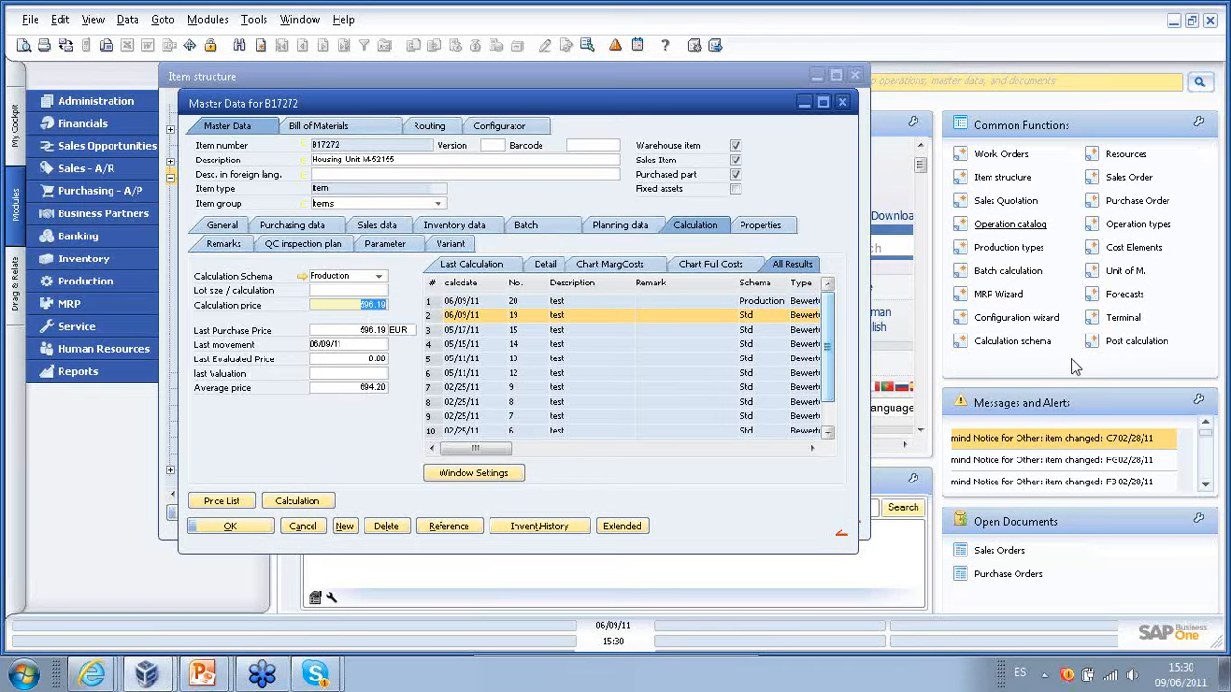
# - Open the configuration wizard and expand the valuation settings under production's valuation and booking of assembly
pyautogui.click(1032, 318)
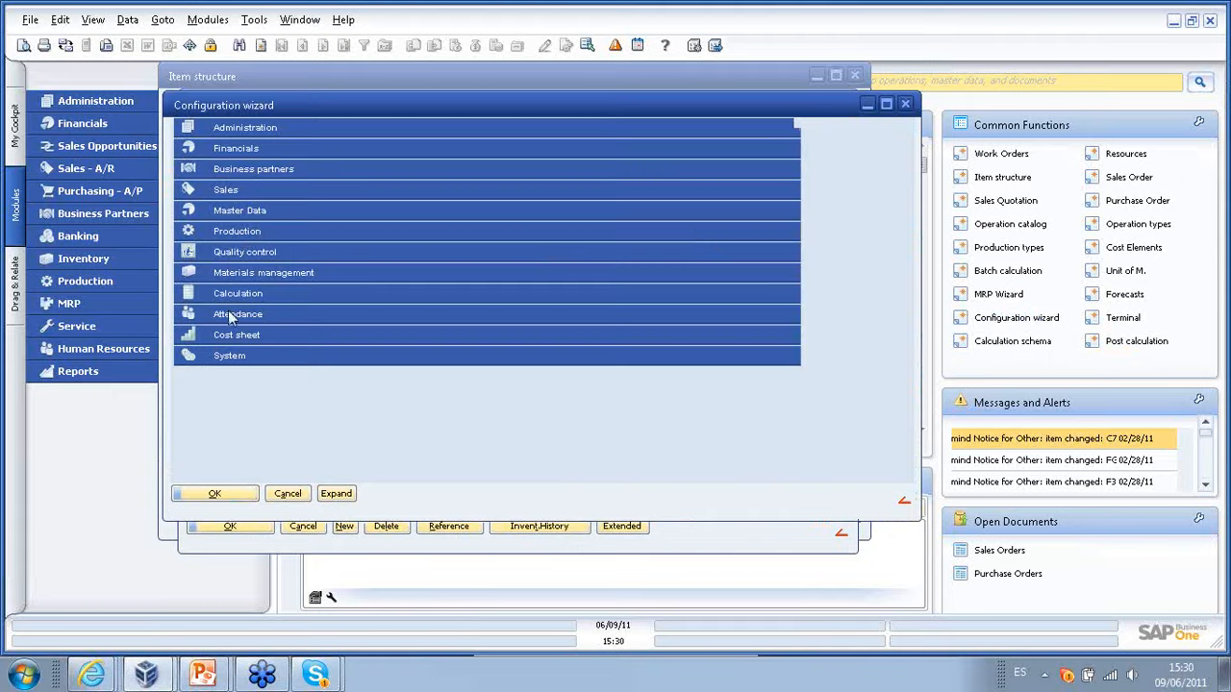
pyautogui.click(244, 234)
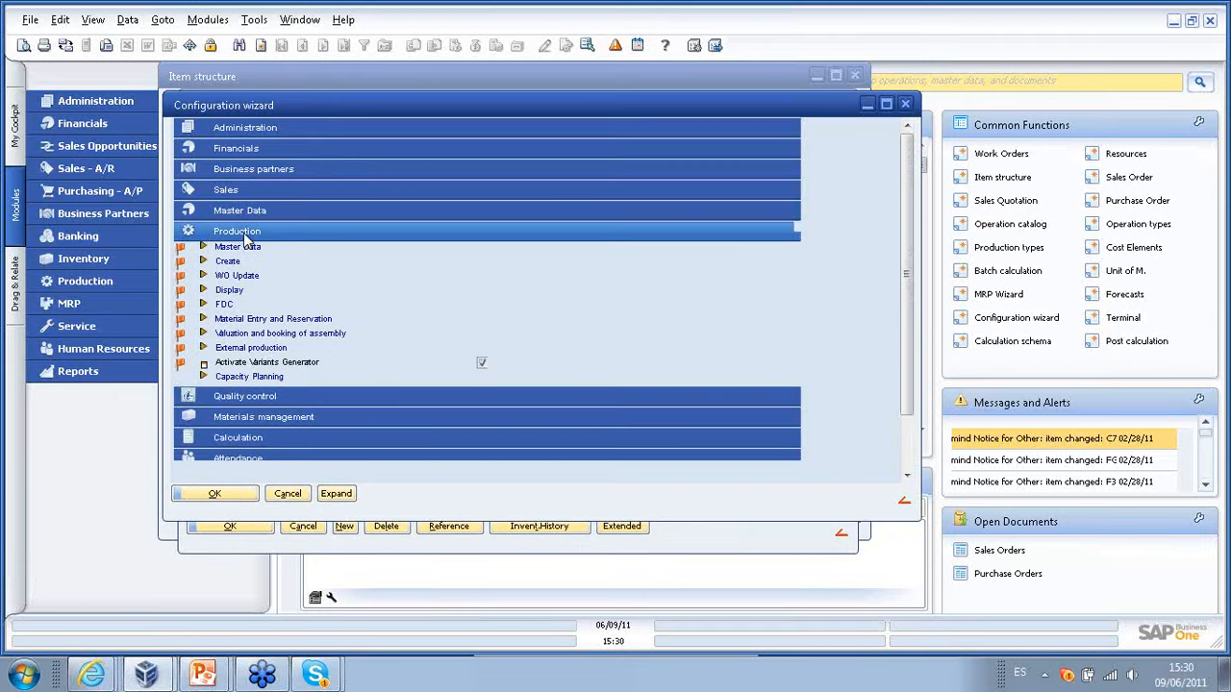
pyautogui.click(205, 334)
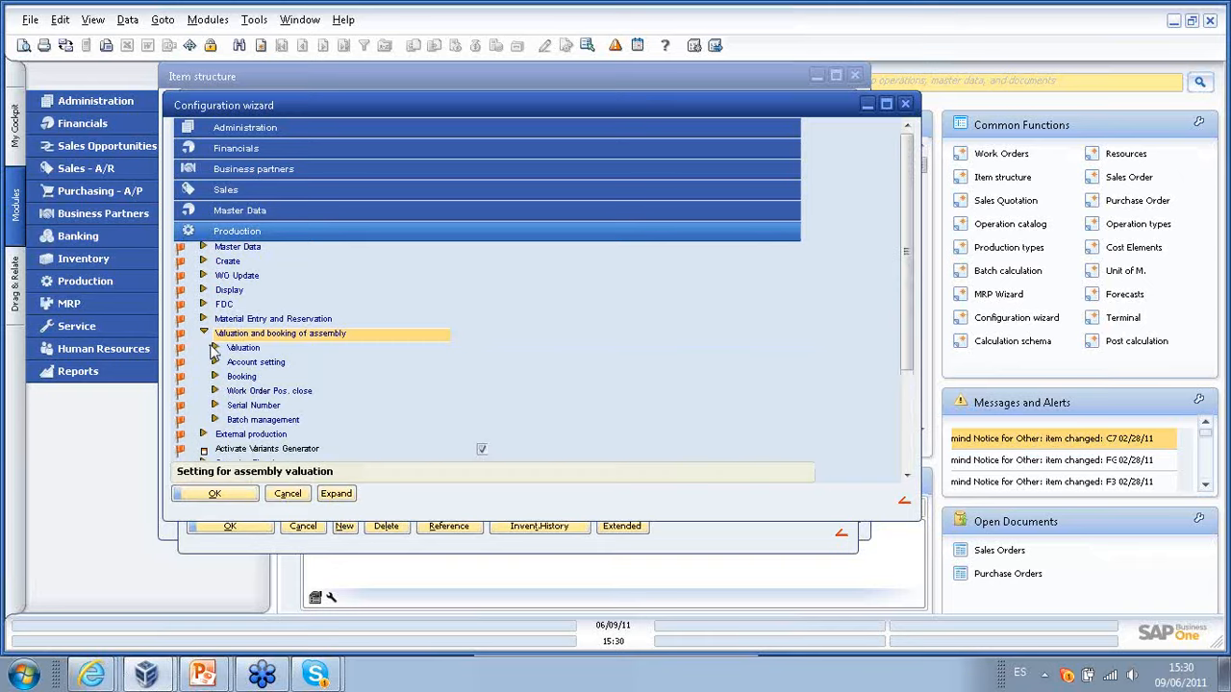
pyautogui.click(216, 347)
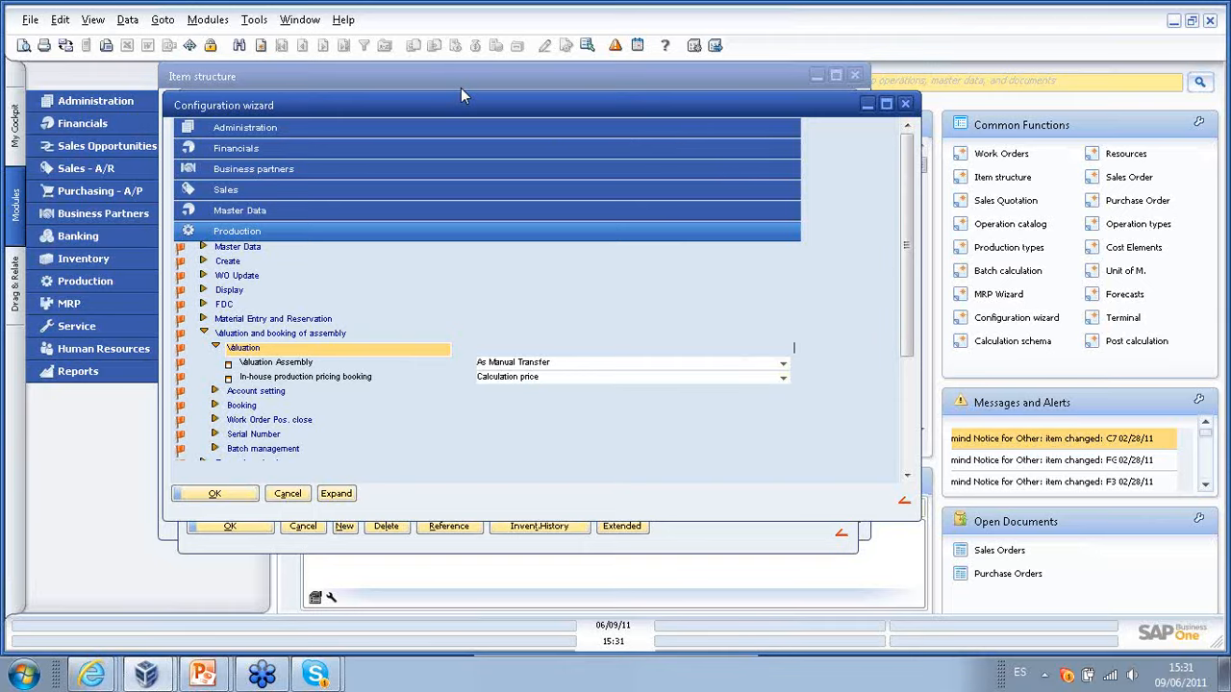
# - Review the options for in-house production pricing booking and assembly valuation, and close the configuration wizard
pyautogui.click(783, 378)
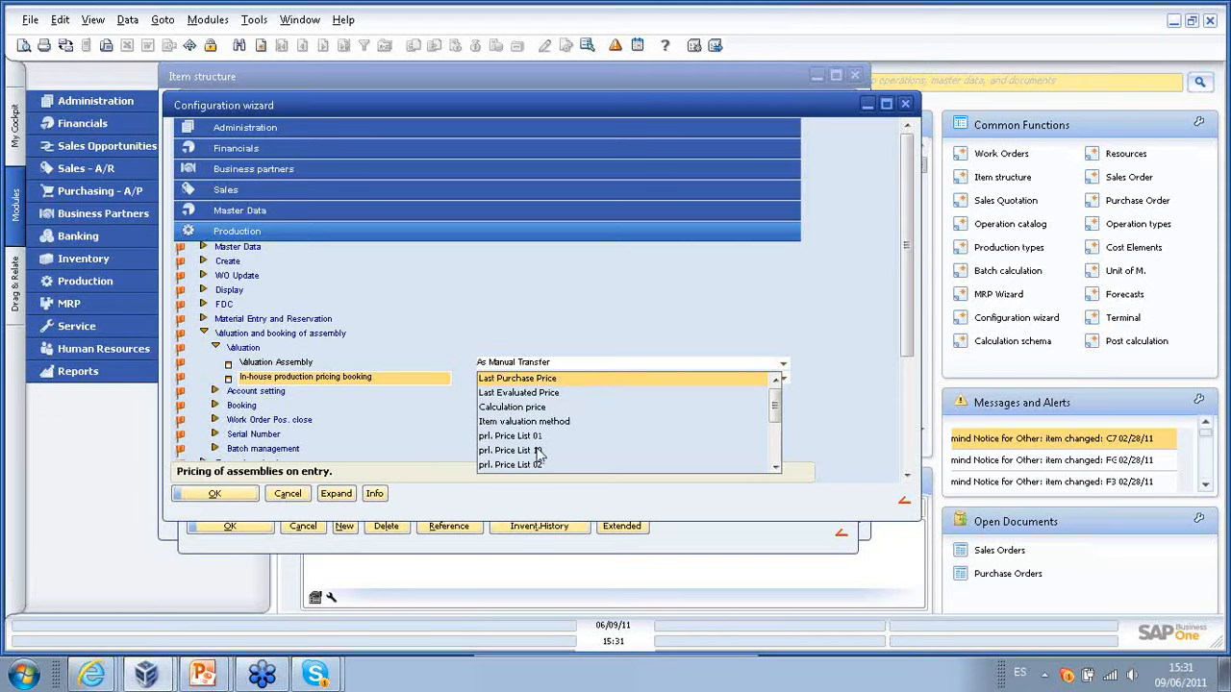
pyautogui.click(554, 327)
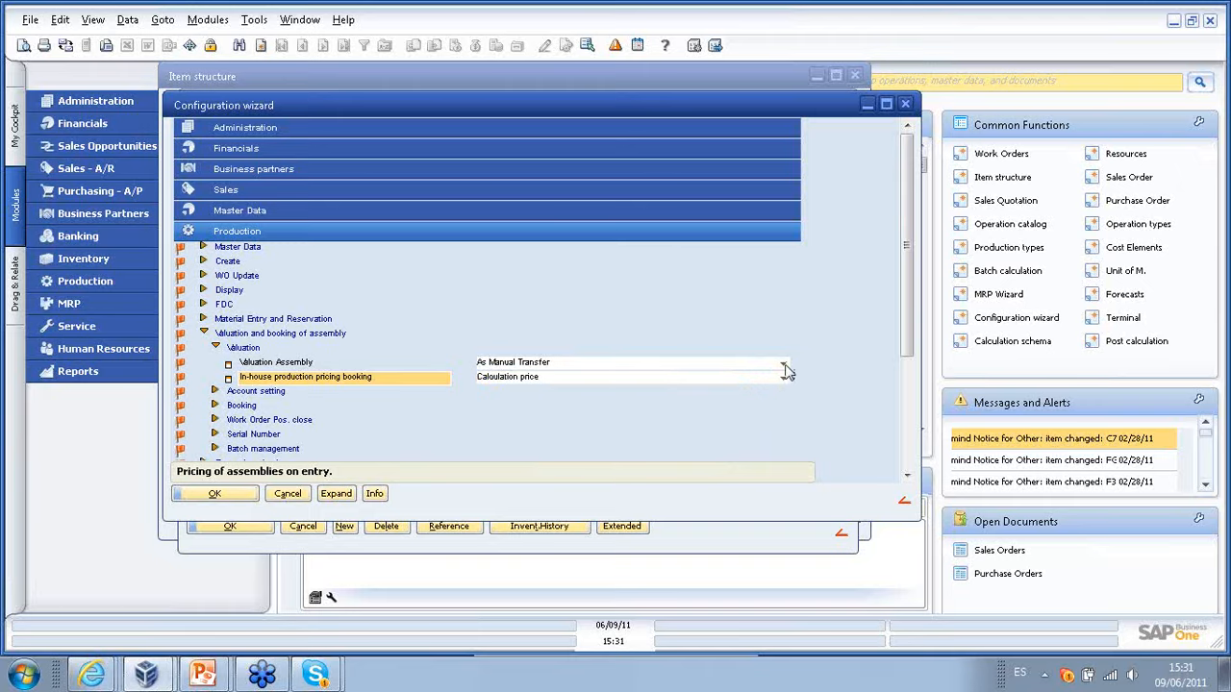
pyautogui.click(784, 365)
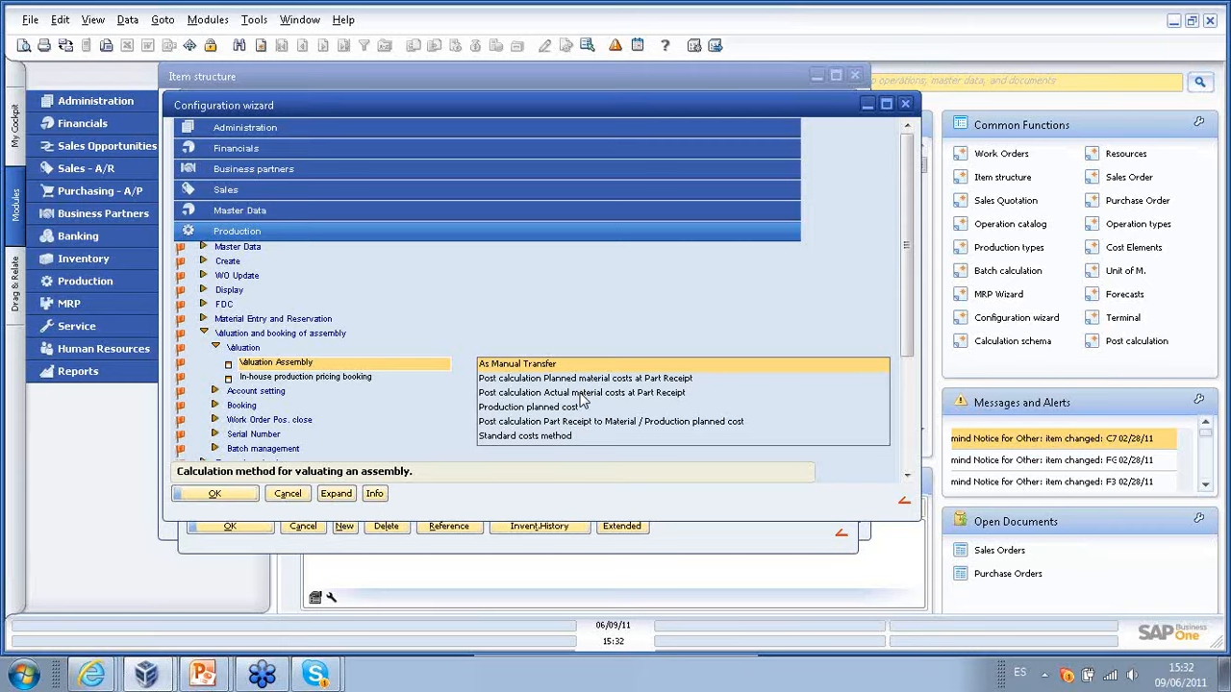
pyautogui.click(772, 354)
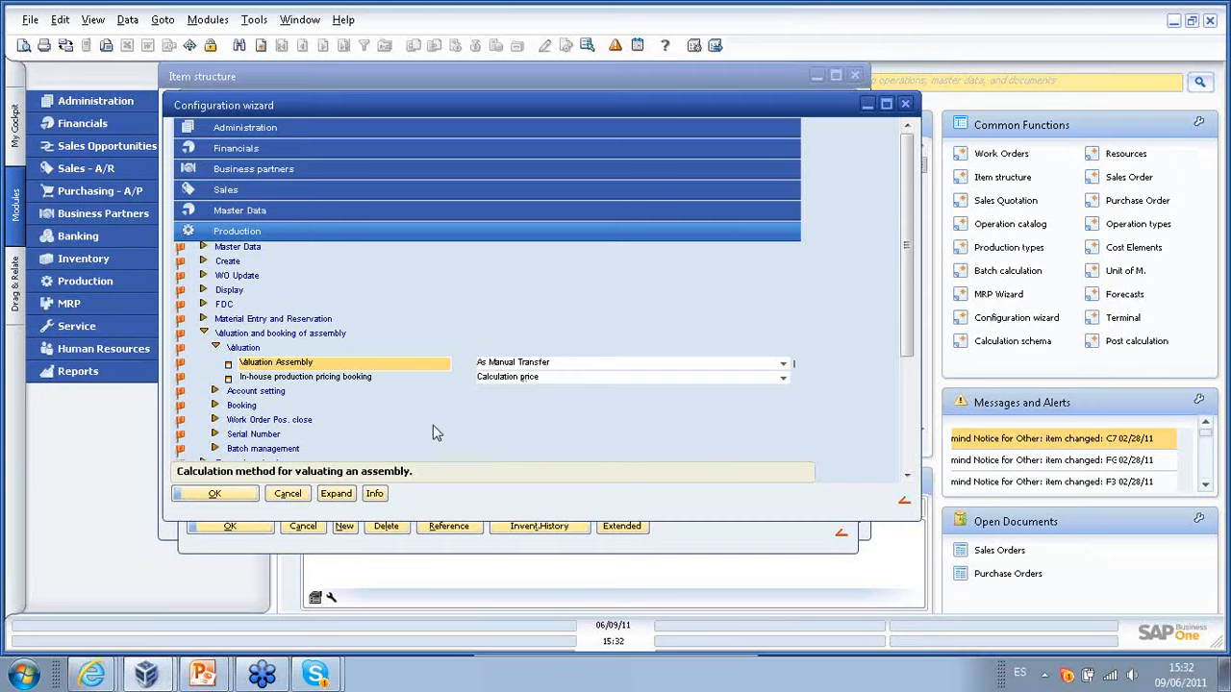
pyautogui.click(214, 494)
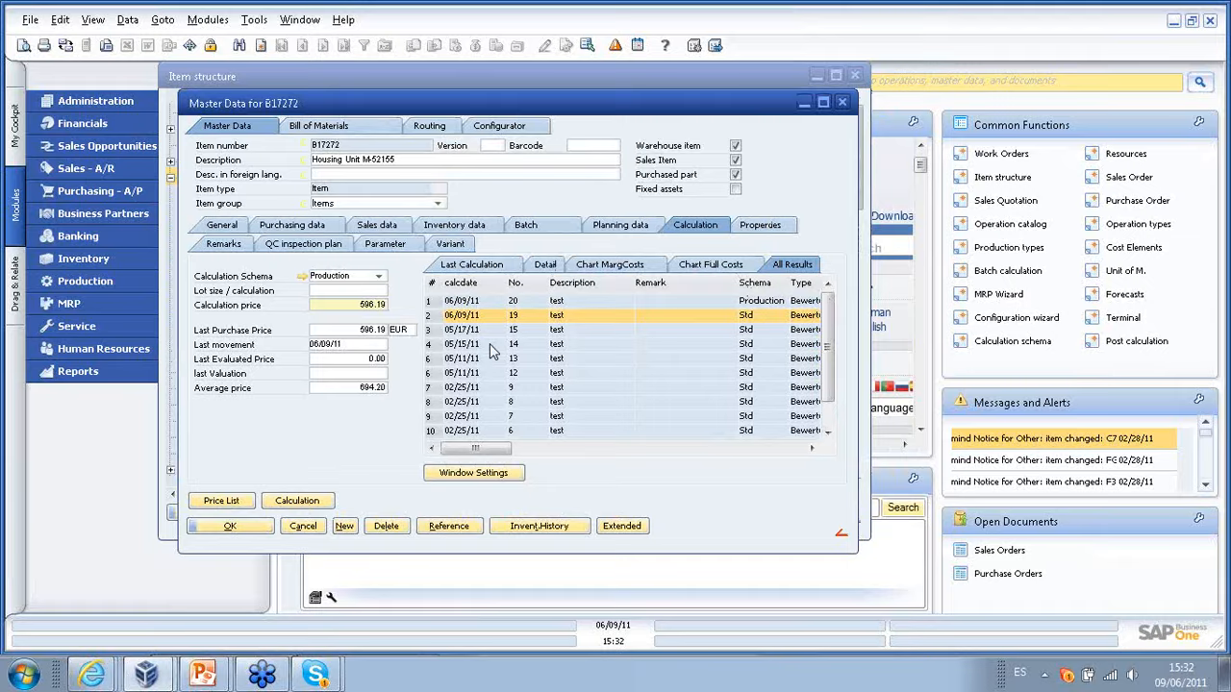
# - Switch to the PowerPoint slide show on calculation and advance past the Batch Calculation agenda slide
pyautogui.moveTo(202, 673)
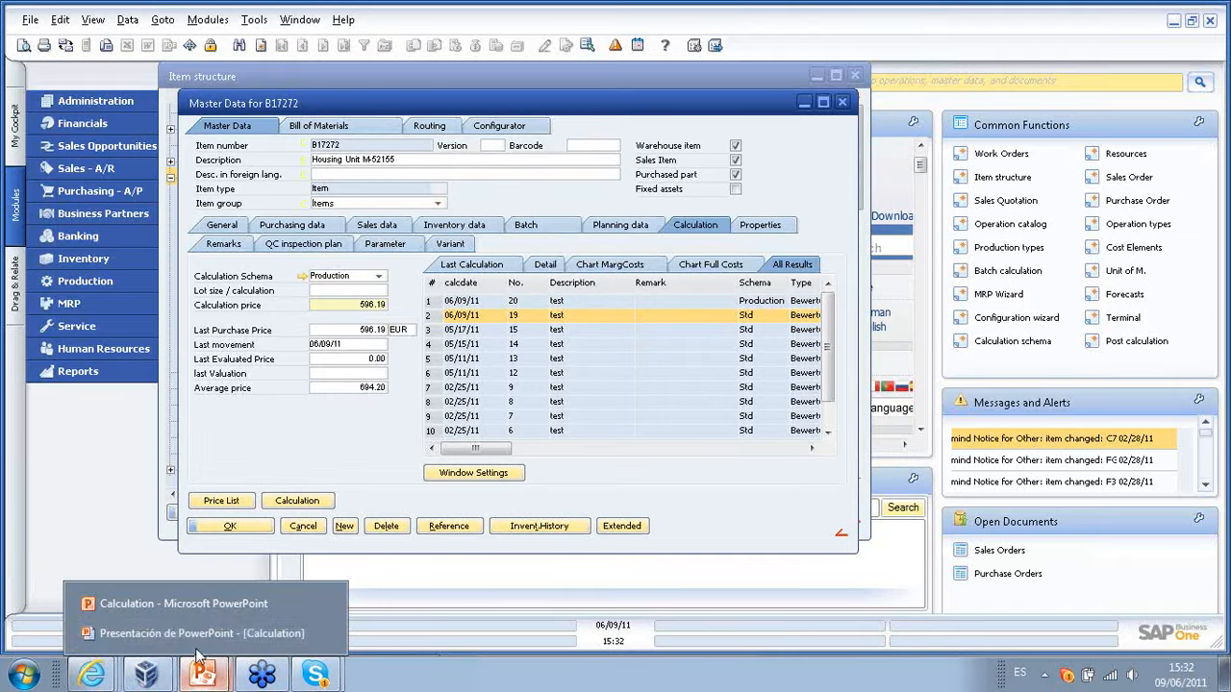
pyautogui.click(199, 636)
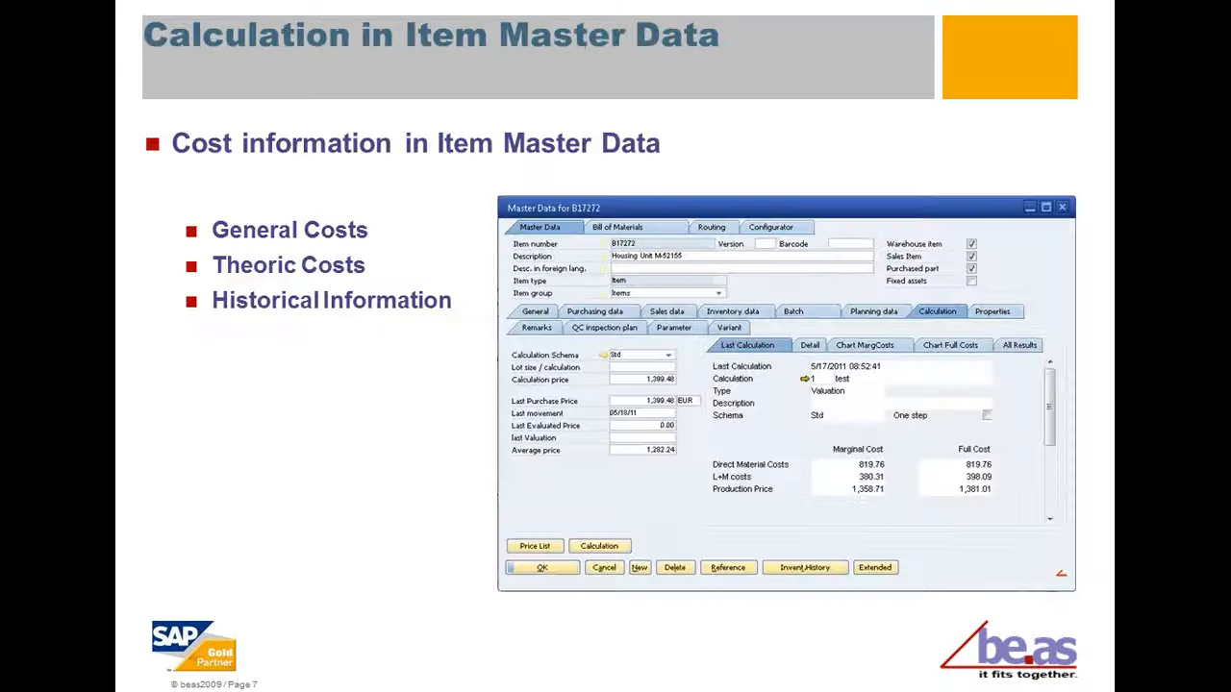
pyautogui.press('Right')
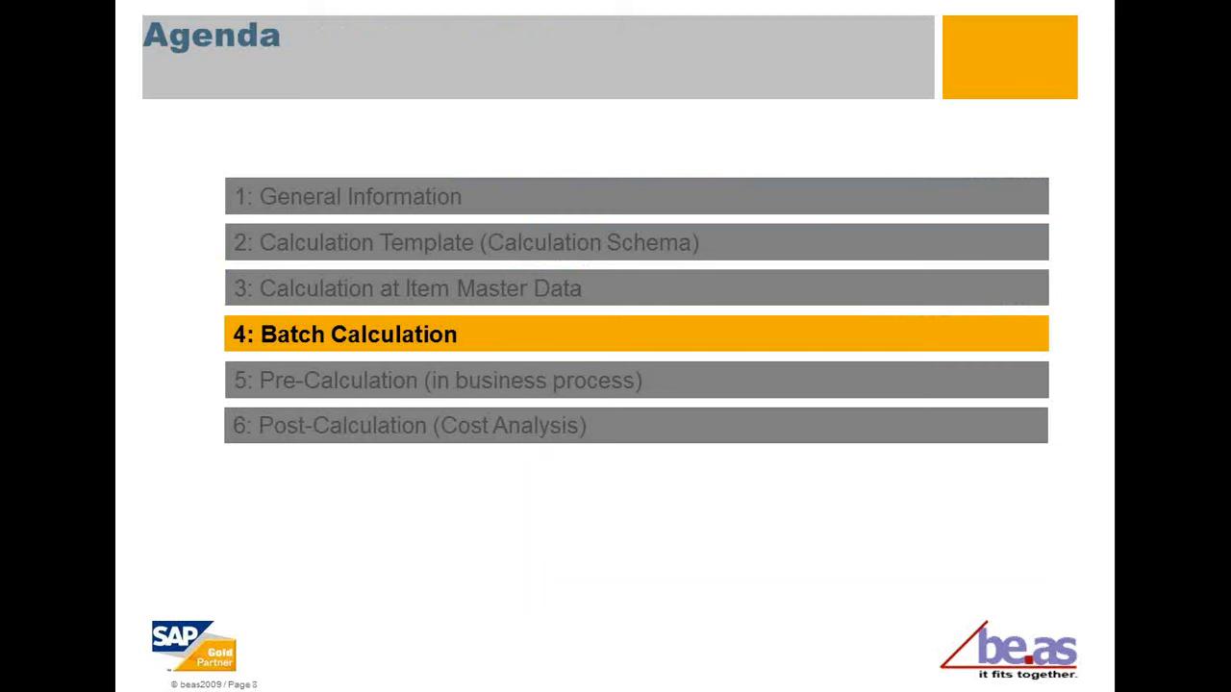
pyautogui.press('Right')
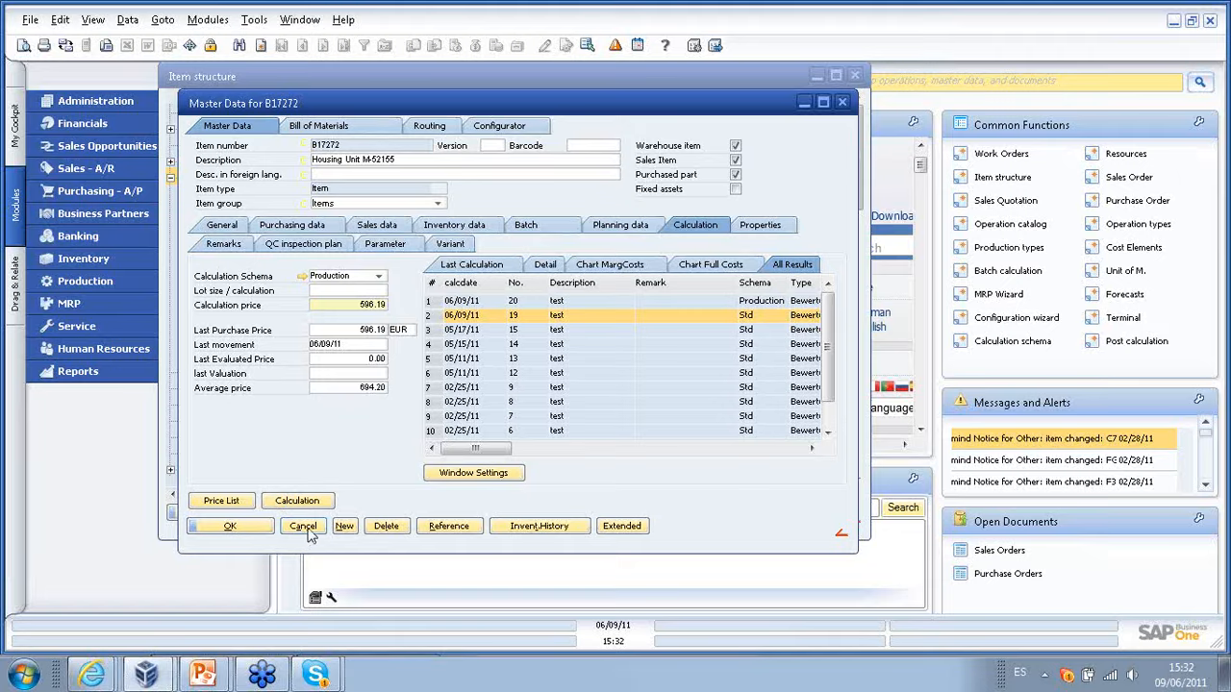
# - Close the item's master data and the item structure, and open batch calculation 1 "test" from the batch calculation list
pyautogui.click(306, 526)
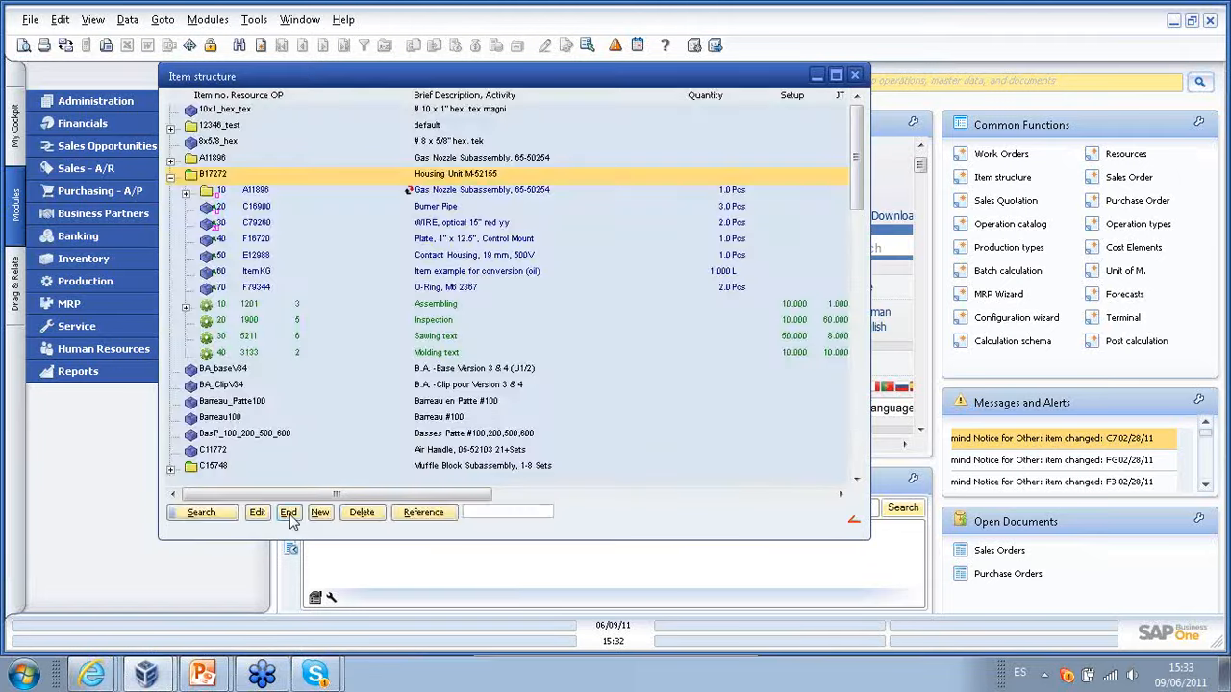
pyautogui.click(290, 514)
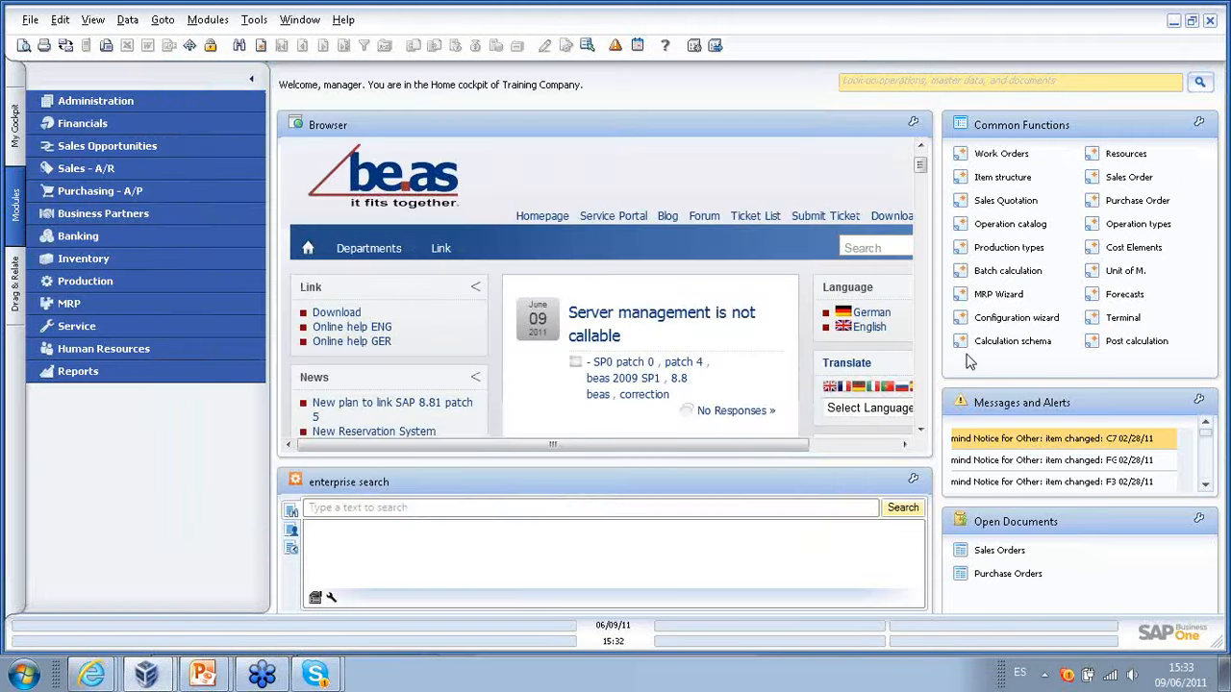
pyautogui.click(1007, 271)
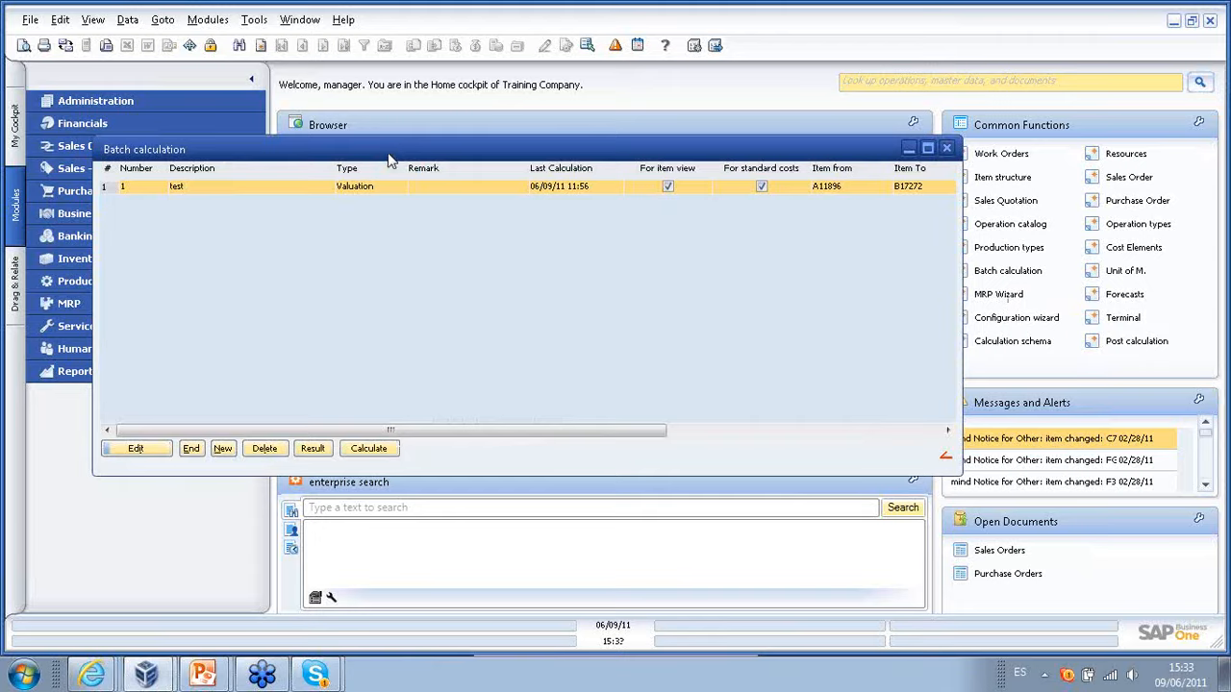
pyautogui.moveTo(386, 155); pyautogui.dragTo(368, 149)
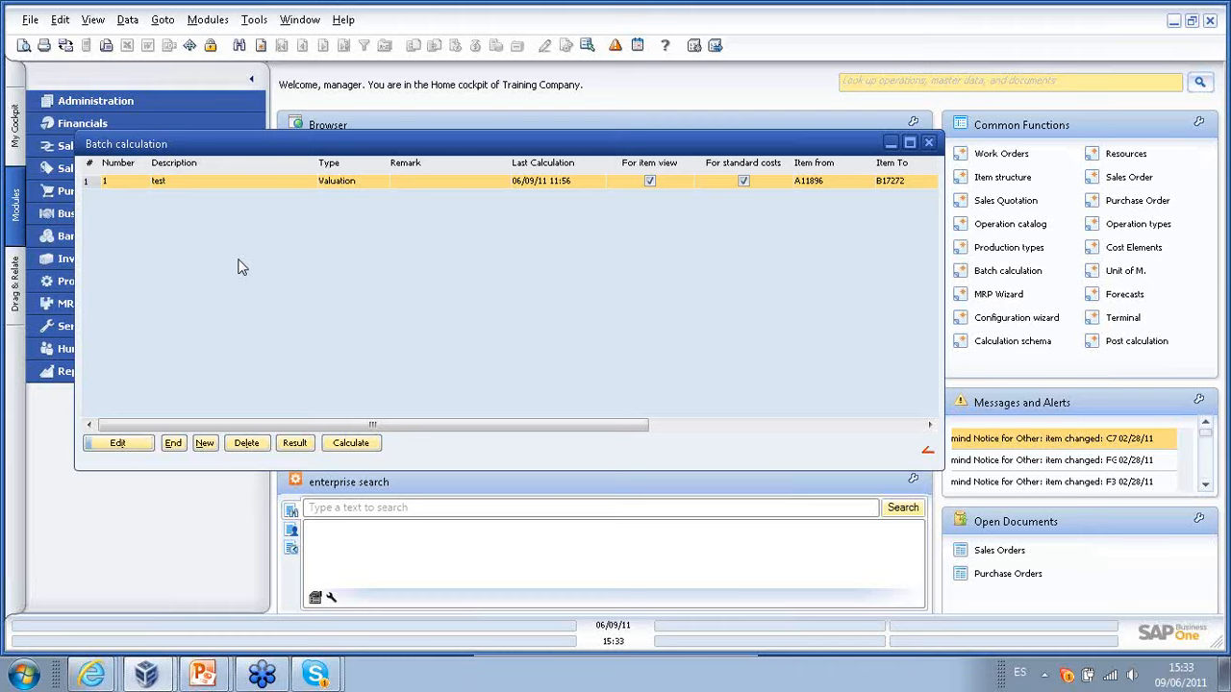
pyautogui.doubleClick(270, 181)
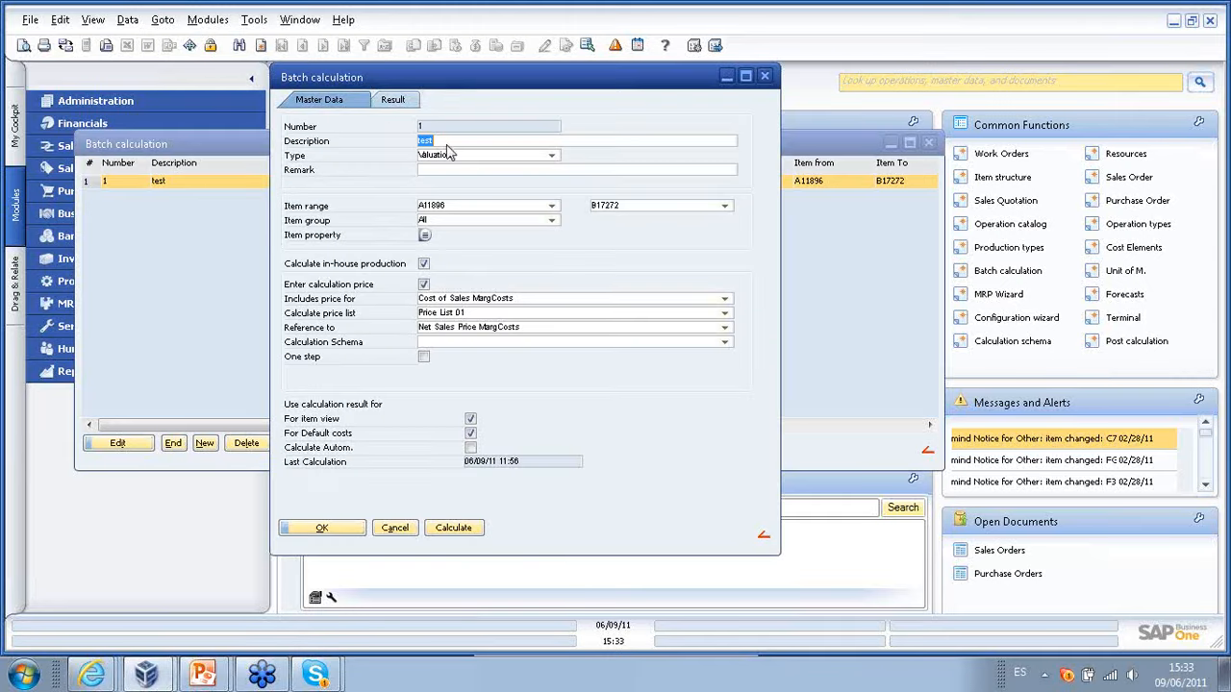
# - Review the available batch calculation types and the items selectable for the start of the item range
pyautogui.click(551, 157)
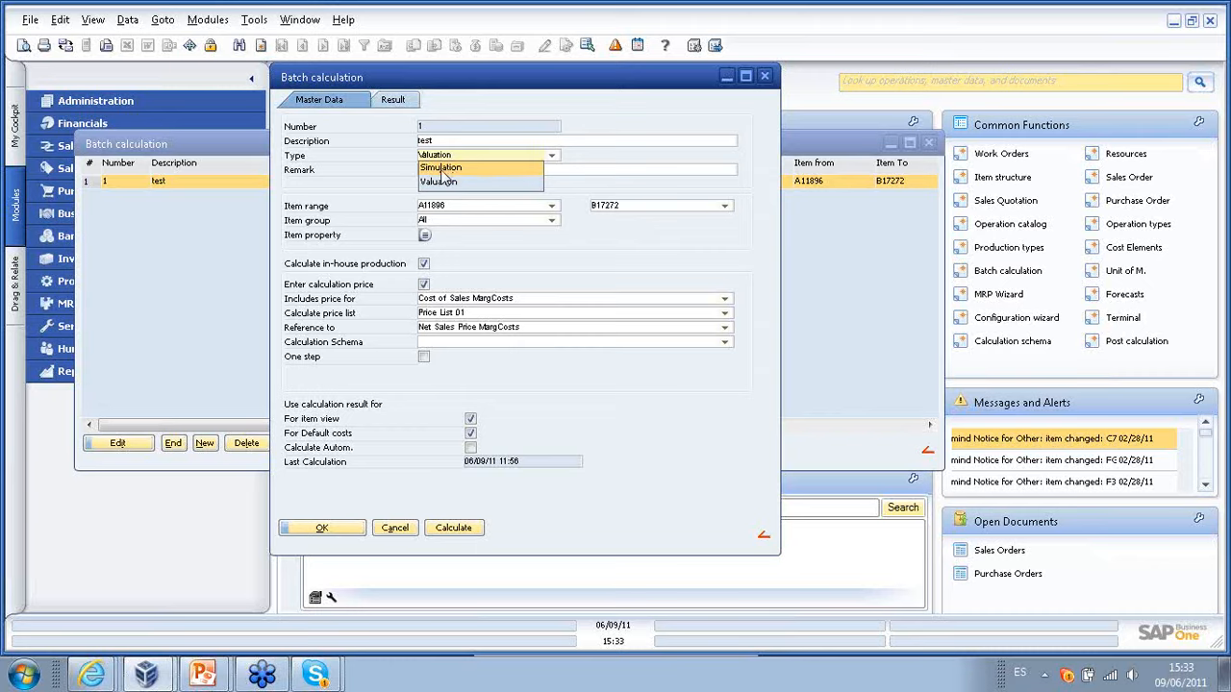
pyautogui.click(631, 199)
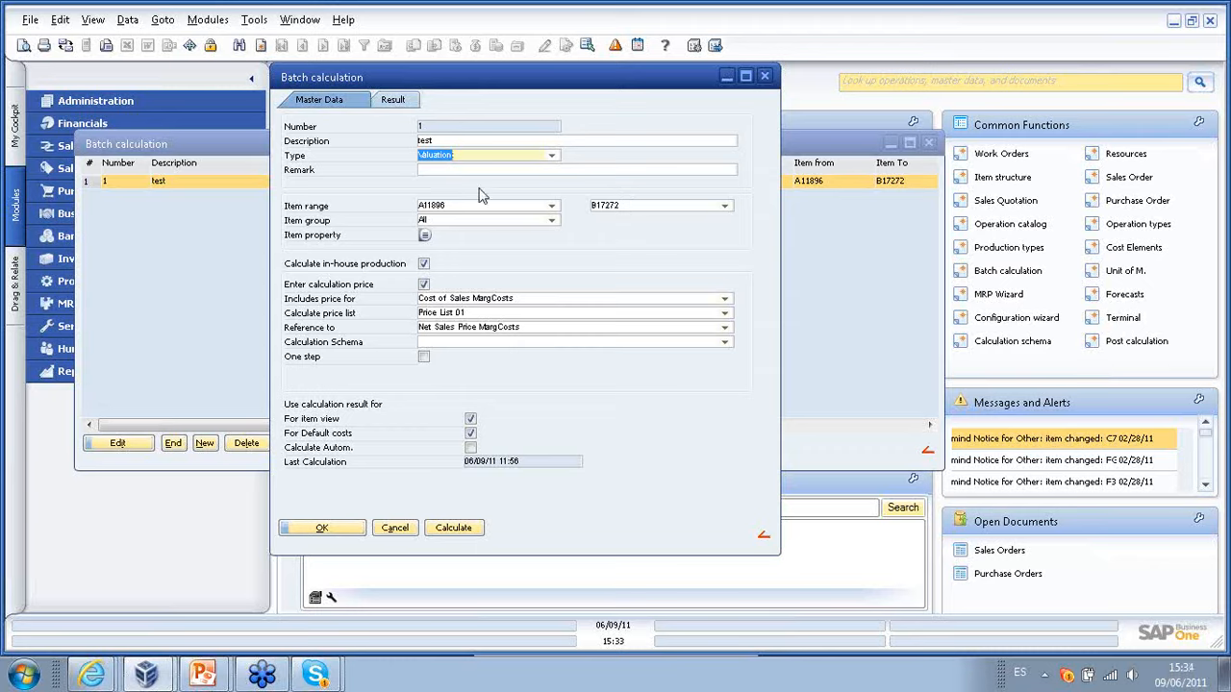
pyautogui.click(554, 207)
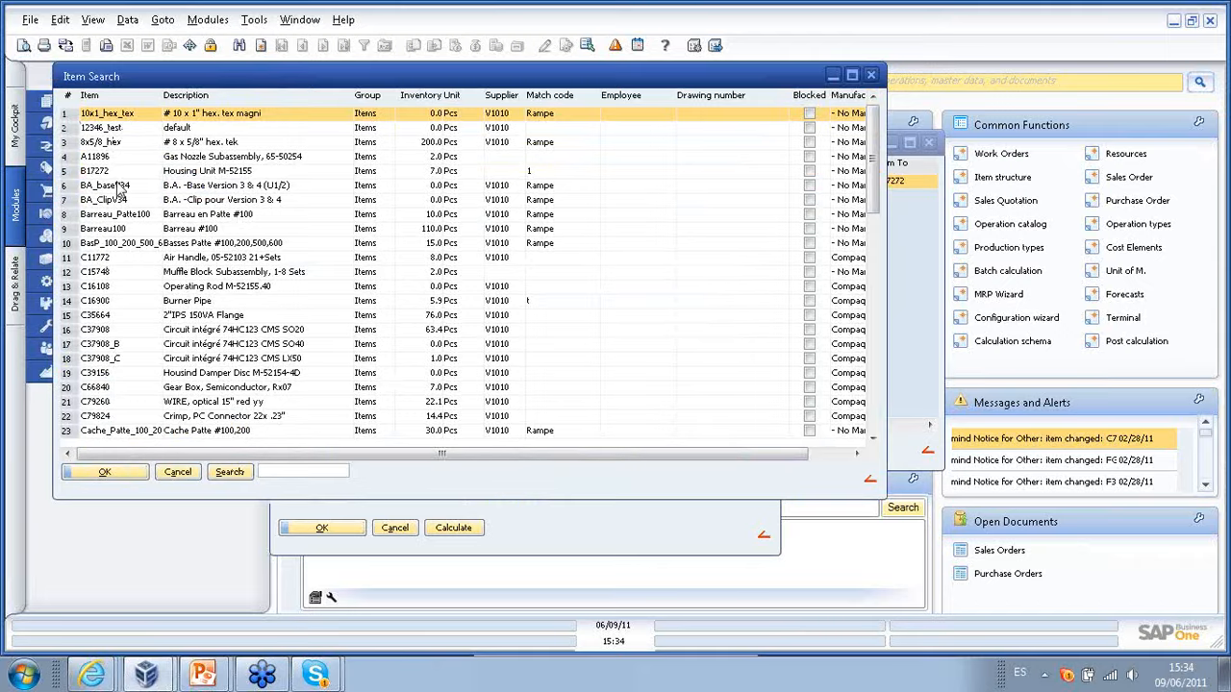
pyautogui.click(177, 473)
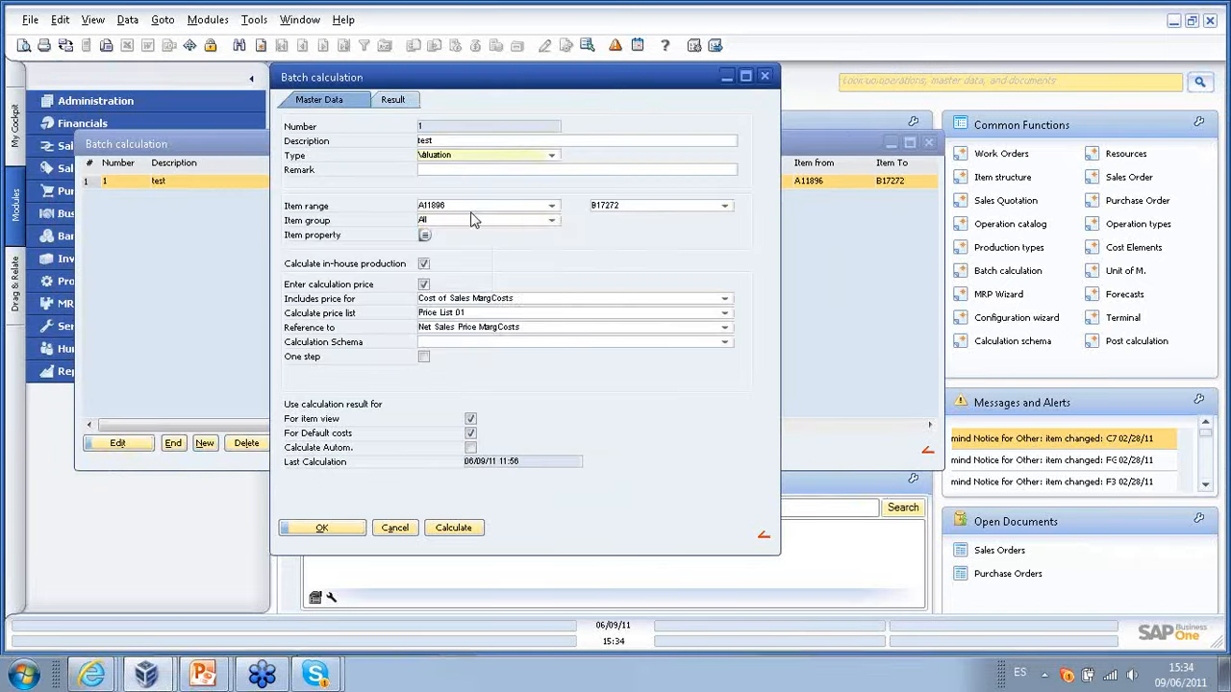
# - Review the item groups and item properties available as filters, keeping the item group at All
pyautogui.click(552, 222)
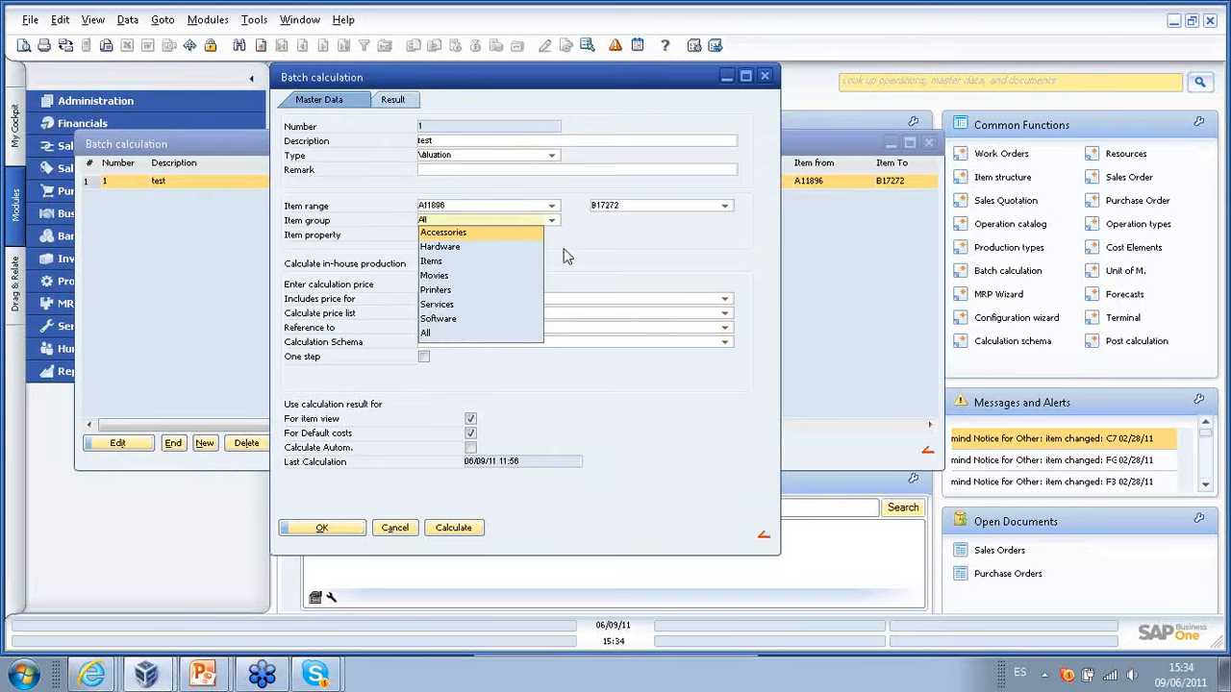
pyautogui.click(423, 335)
pyautogui.click(424, 236)
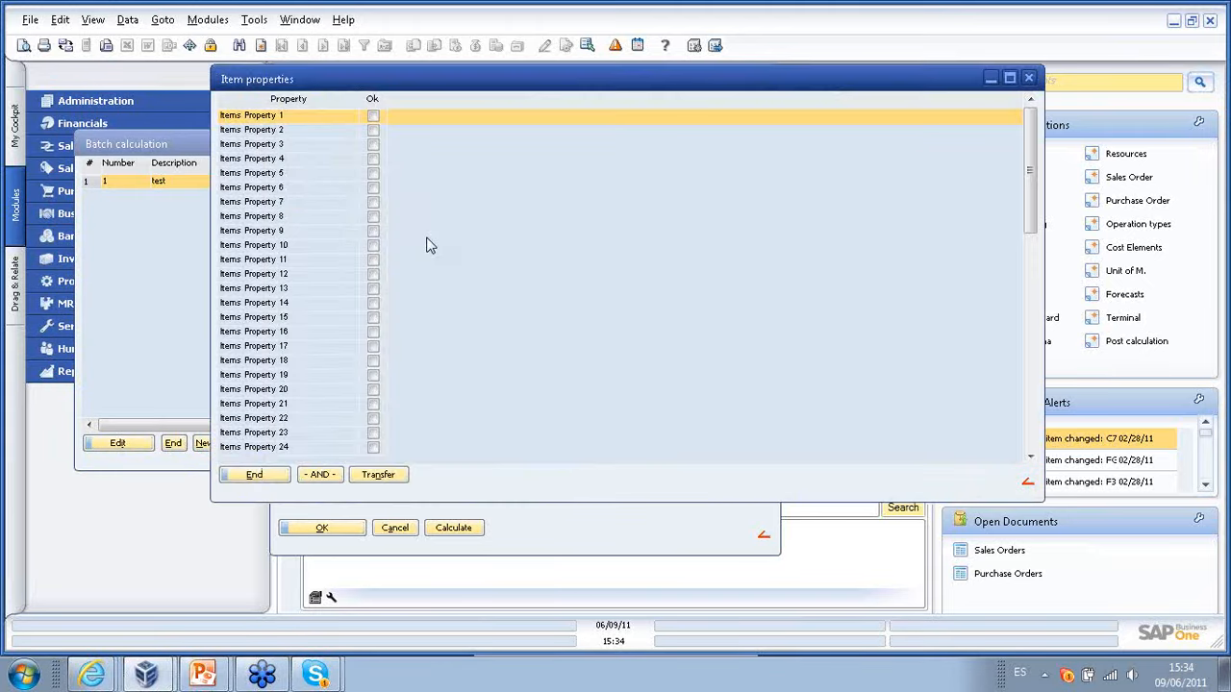
pyautogui.click(240, 477)
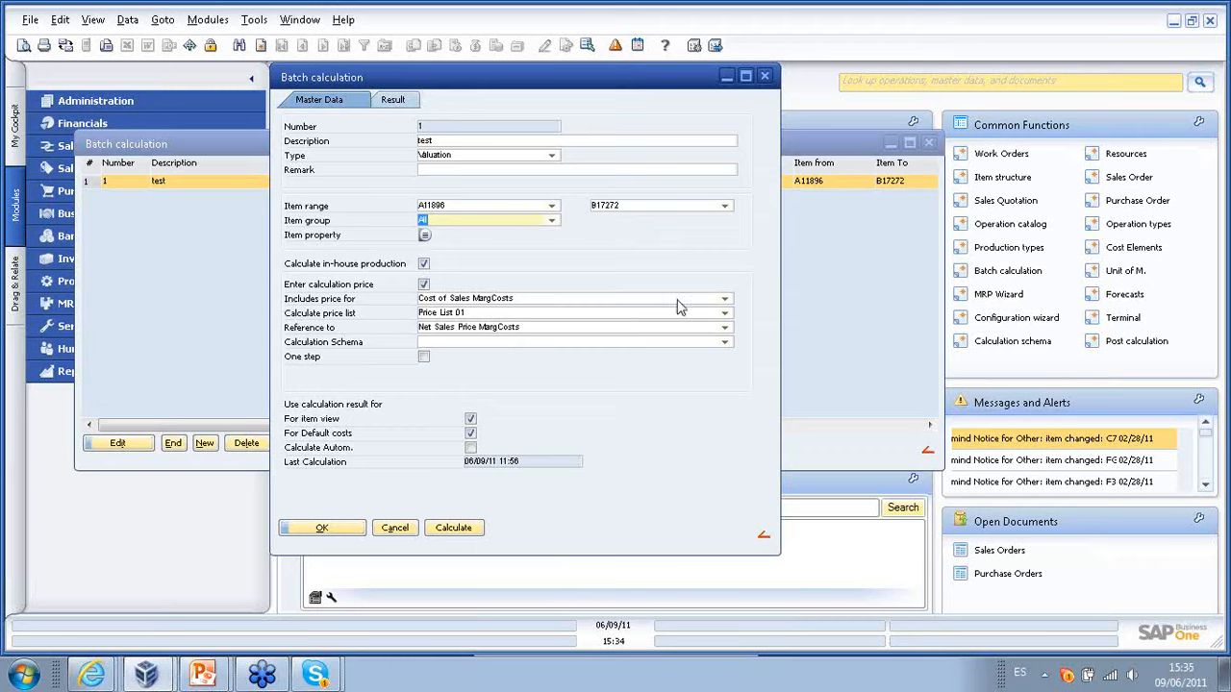
# - Look through the full list of cost types that can be included in the calculation price
pyautogui.click(724, 299)
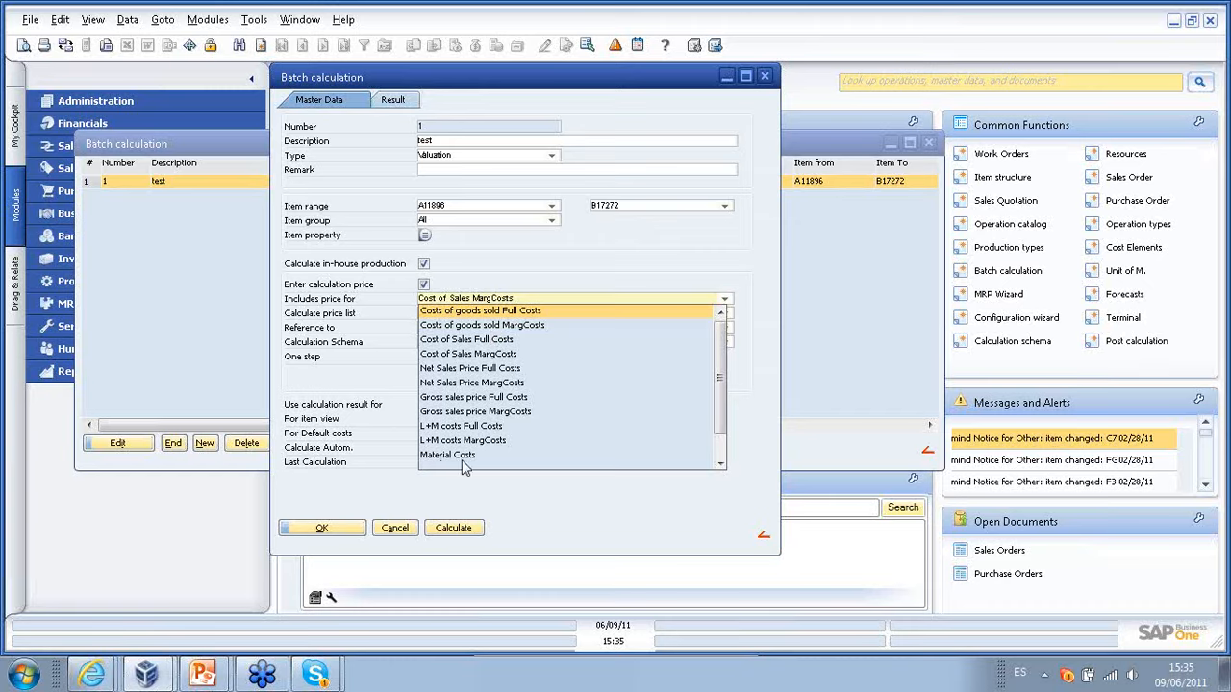
pyautogui.moveTo(721, 375); pyautogui.dragTo(721, 394)
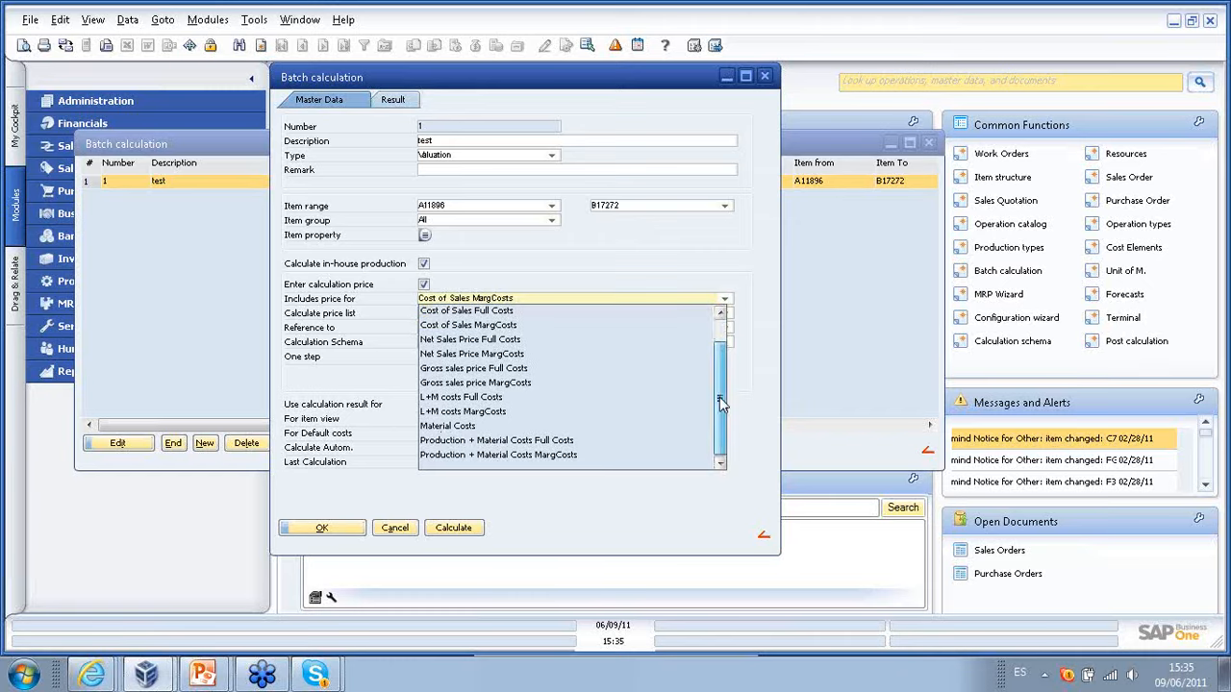
pyautogui.click(576, 286)
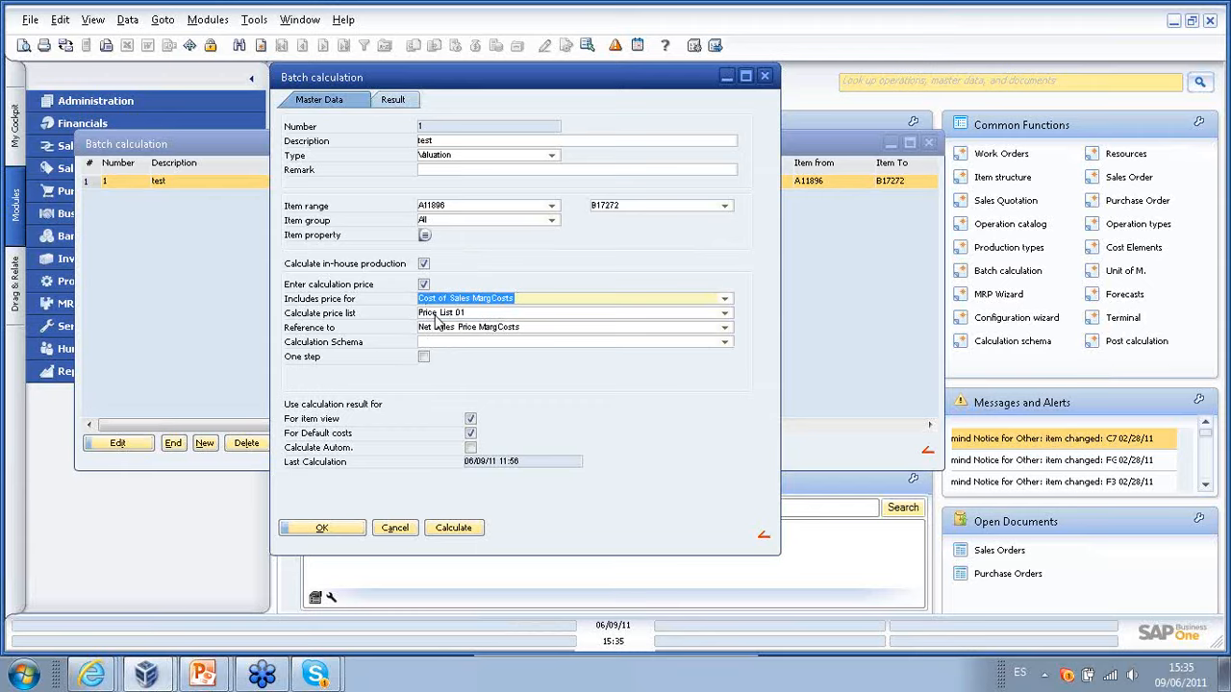
# - Review the selectable price lists and the cost types that the price list calculation can refer to
pyautogui.click(727, 316)
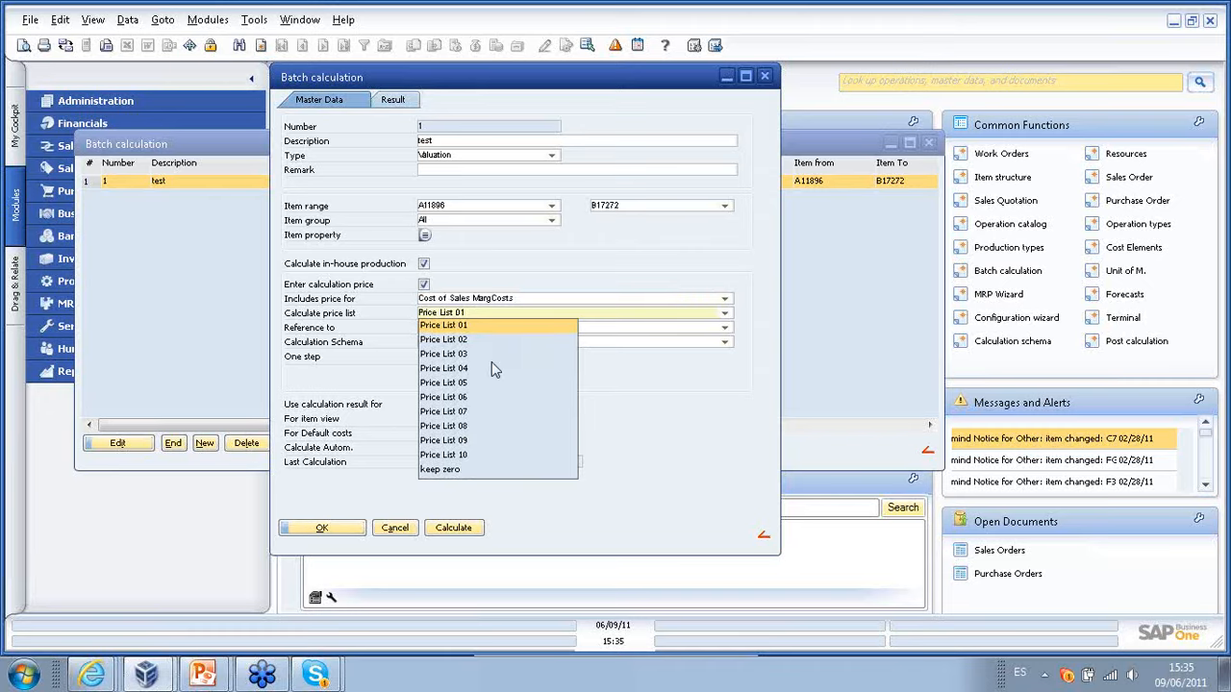
pyautogui.click(649, 374)
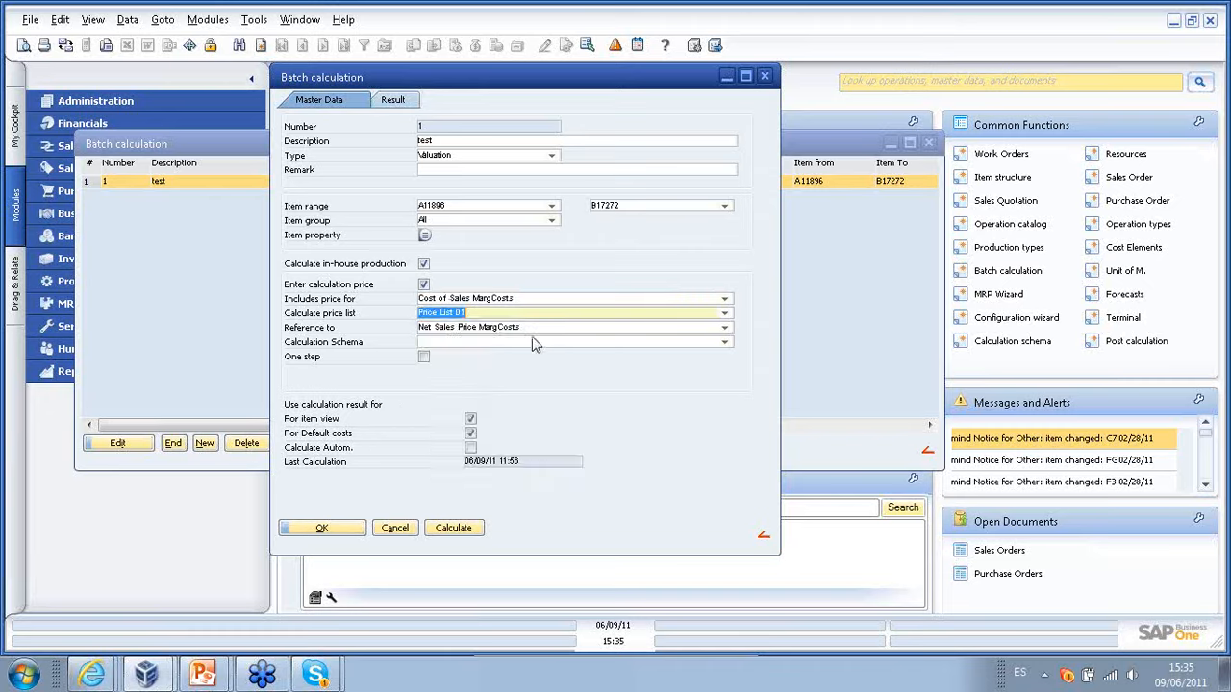
pyautogui.click(725, 329)
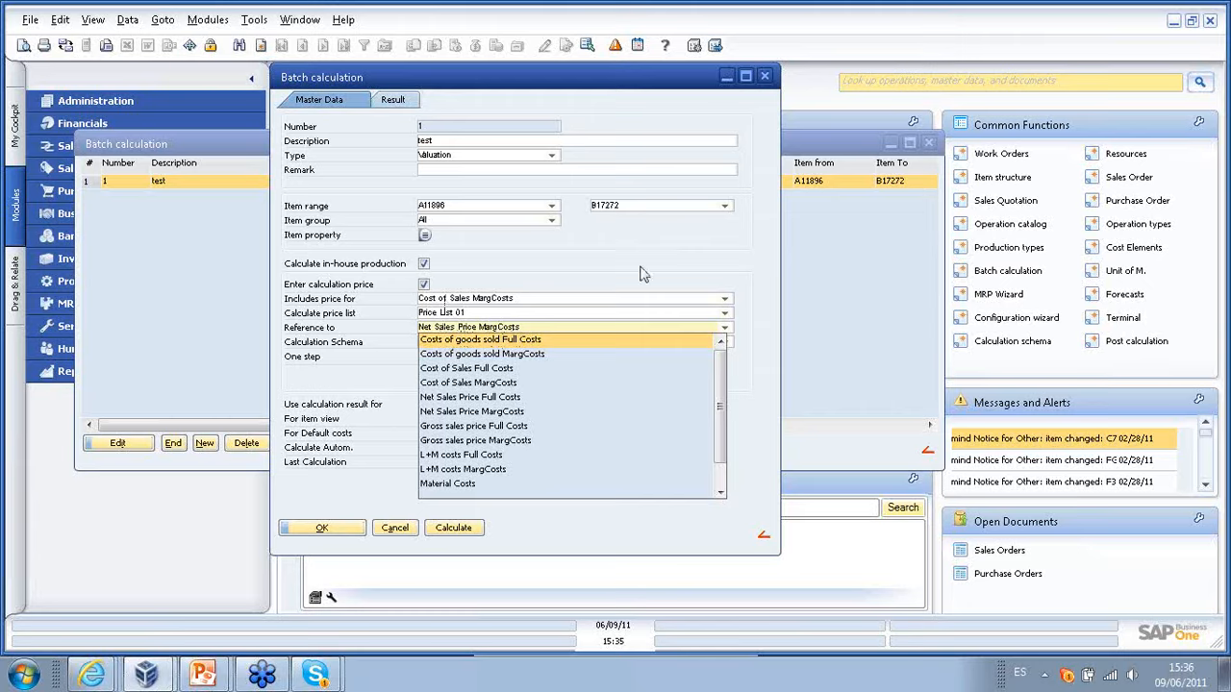
pyautogui.click(762, 325)
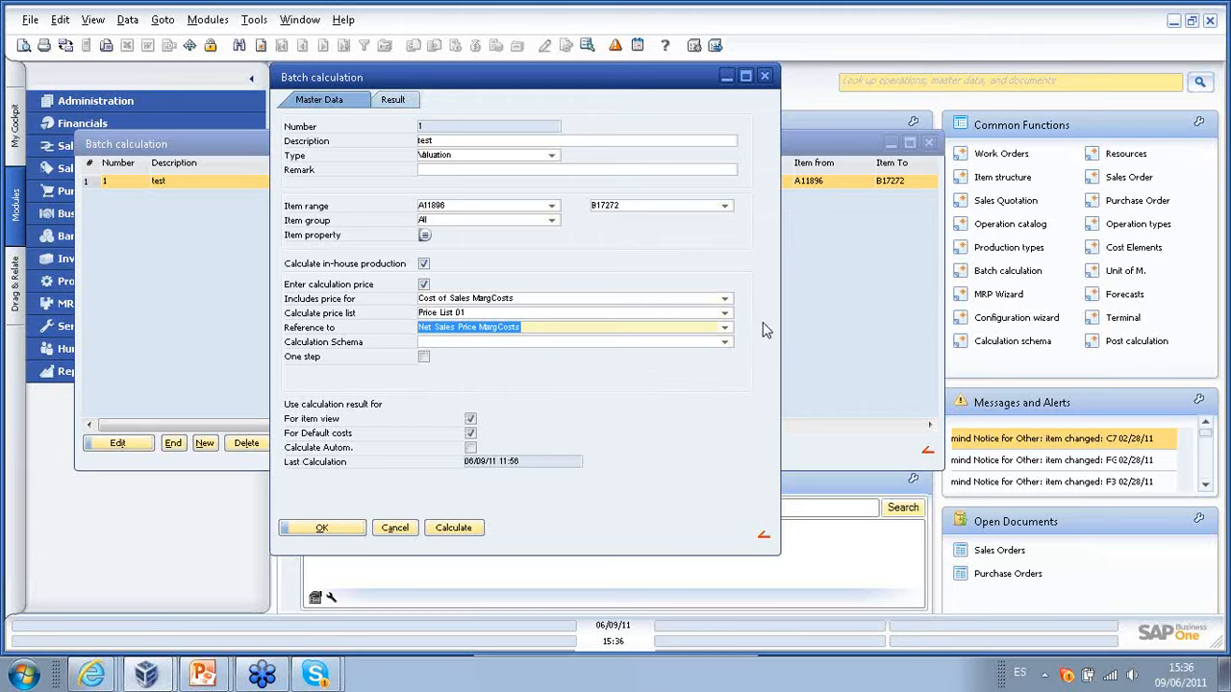
# - Review the available calculation schemas, leave the schema empty, and run the batch calculation for items A11896 to B17272
pyautogui.click(726, 343)
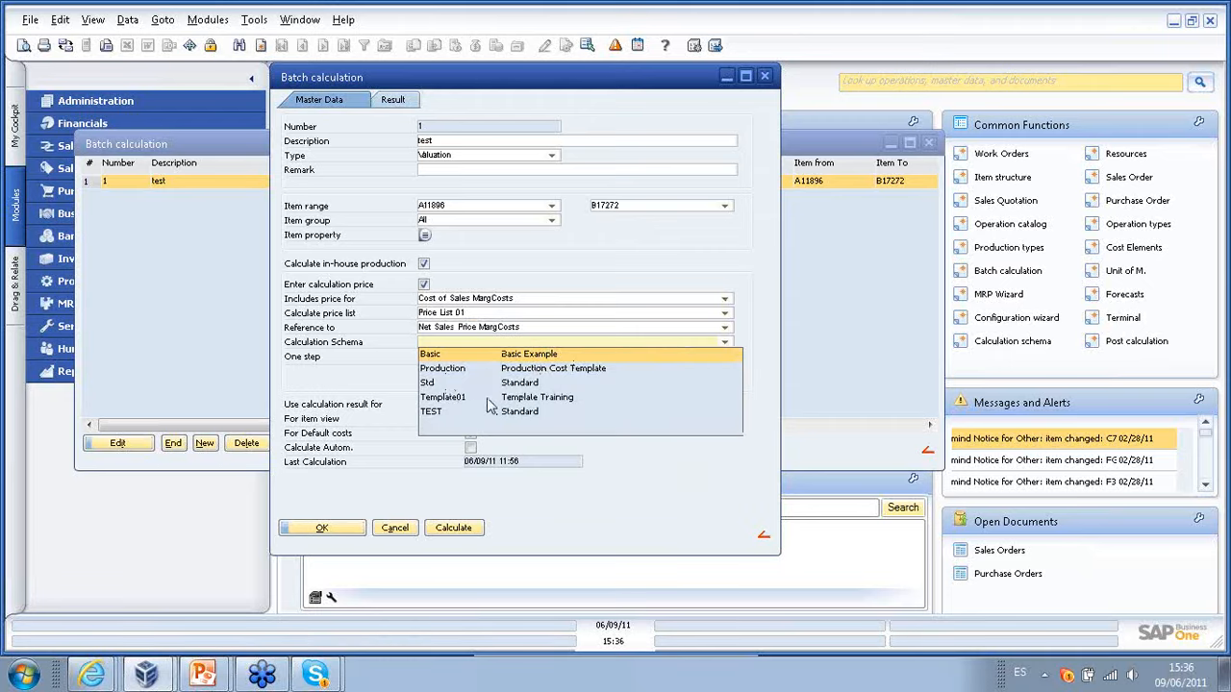
pyautogui.click(382, 383)
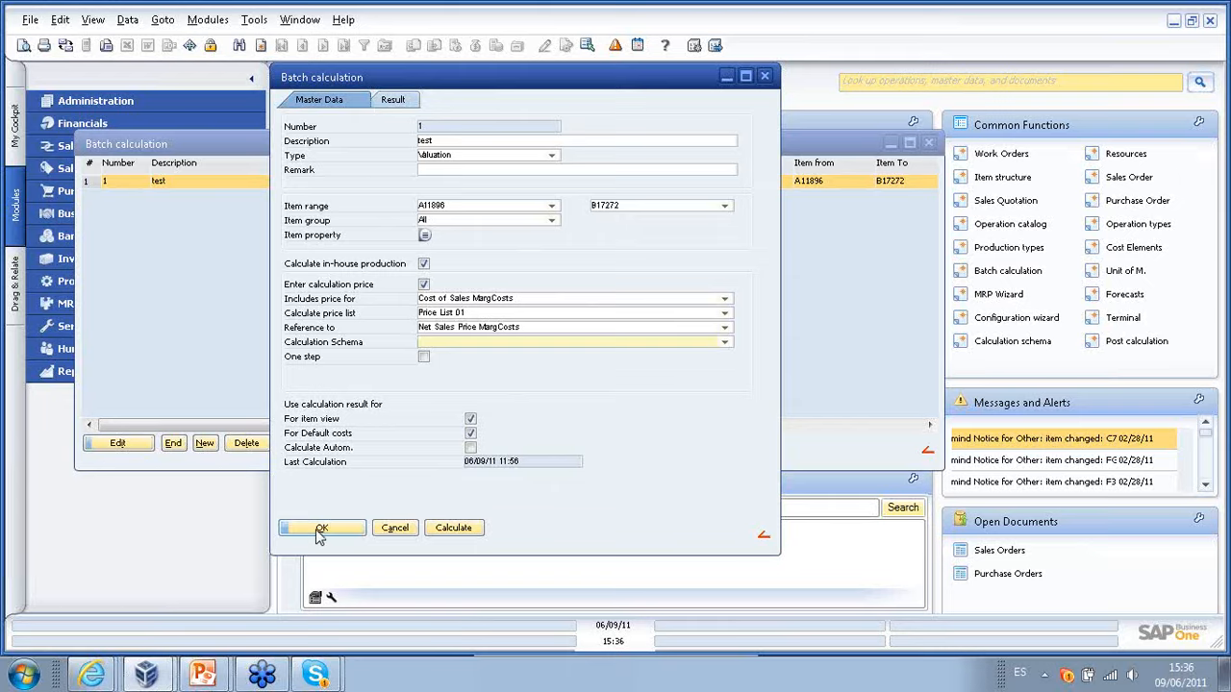
pyautogui.click(456, 529)
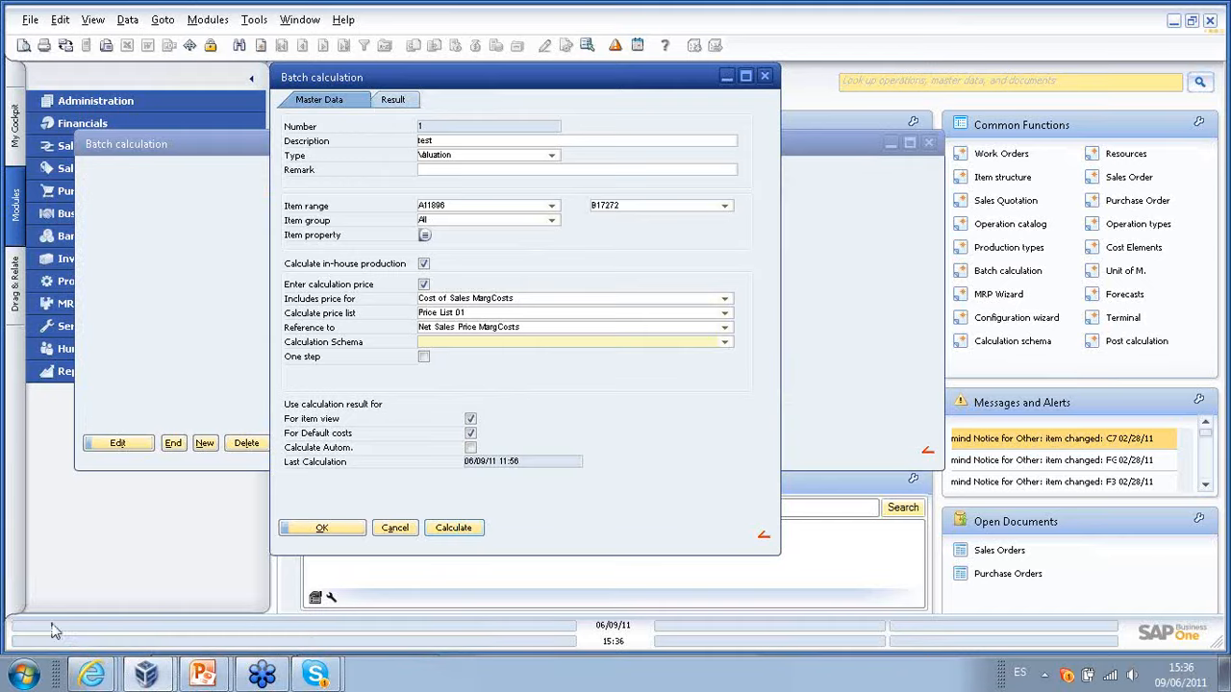
# - Open the batch calculation's results, enlarge the window on both sides and widen the Schema column to read the schema names
pyautogui.click(395, 100)
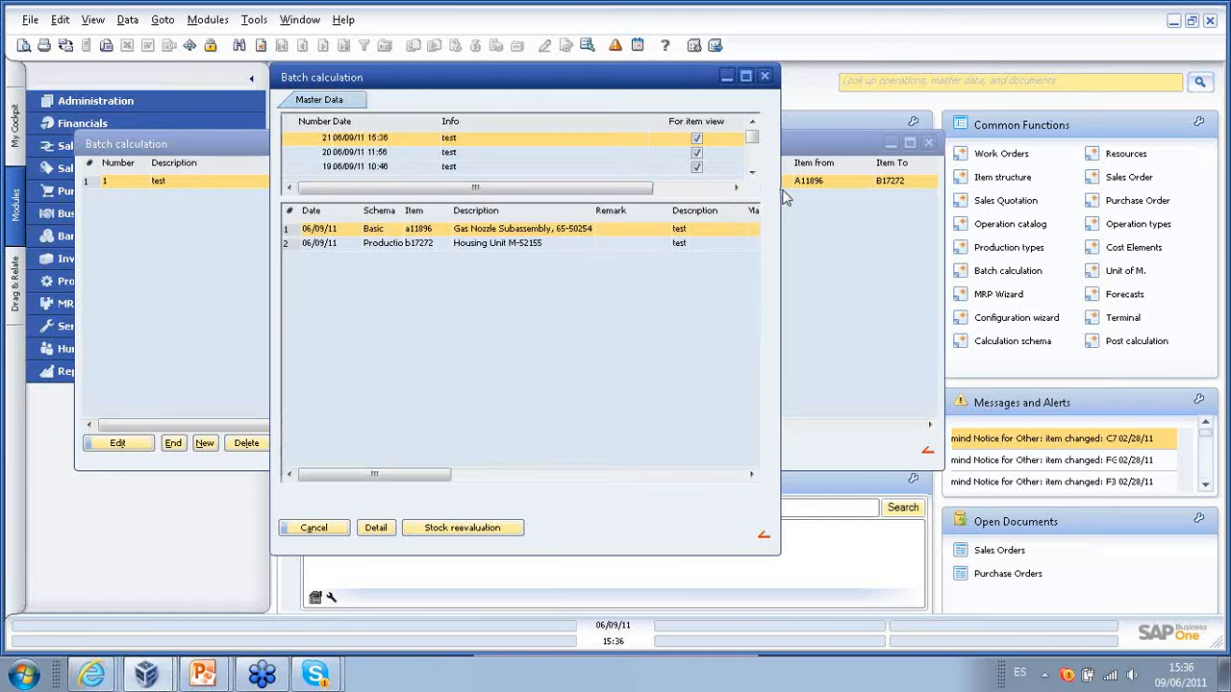
pyautogui.moveTo(779, 194); pyautogui.dragTo(1135, 194)
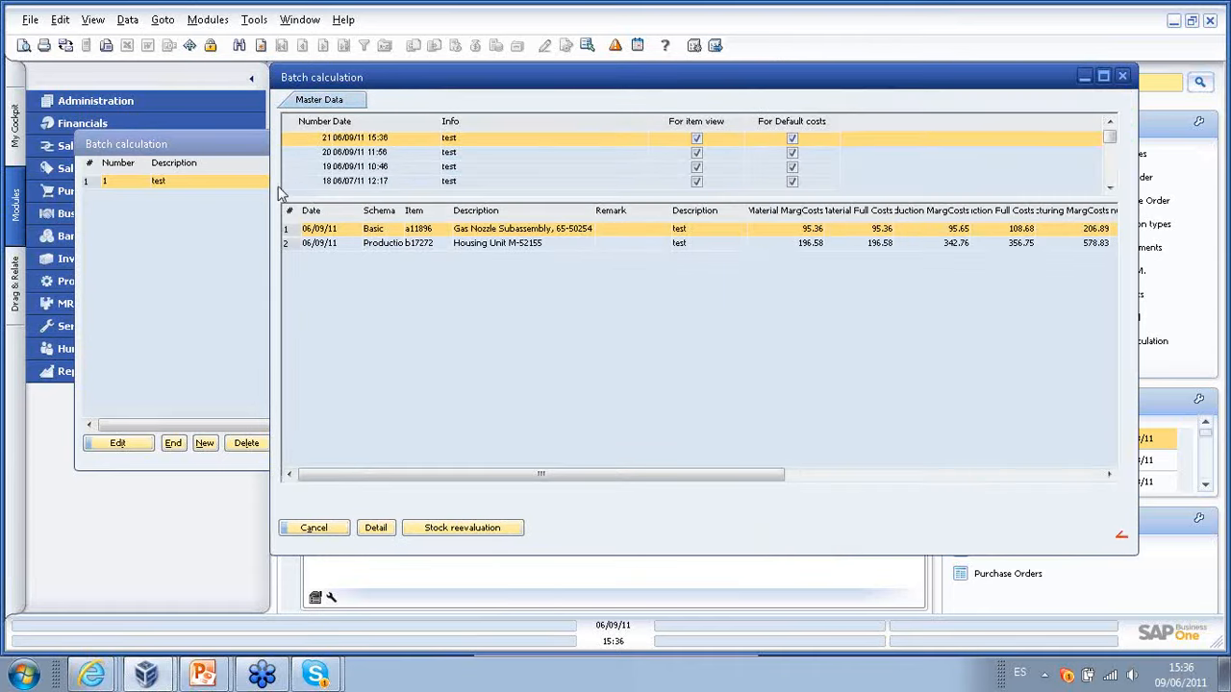
pyautogui.moveTo(267, 185); pyautogui.dragTo(188, 185)
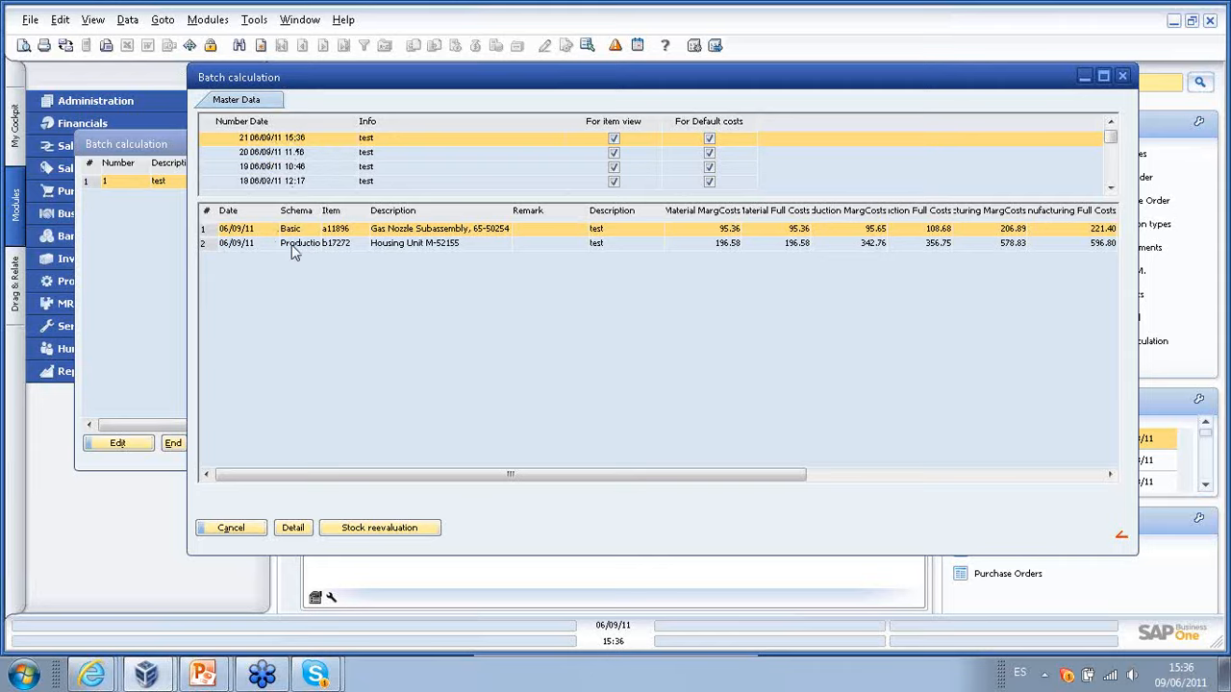
pyautogui.moveTo(326, 212); pyautogui.dragTo(366, 211)
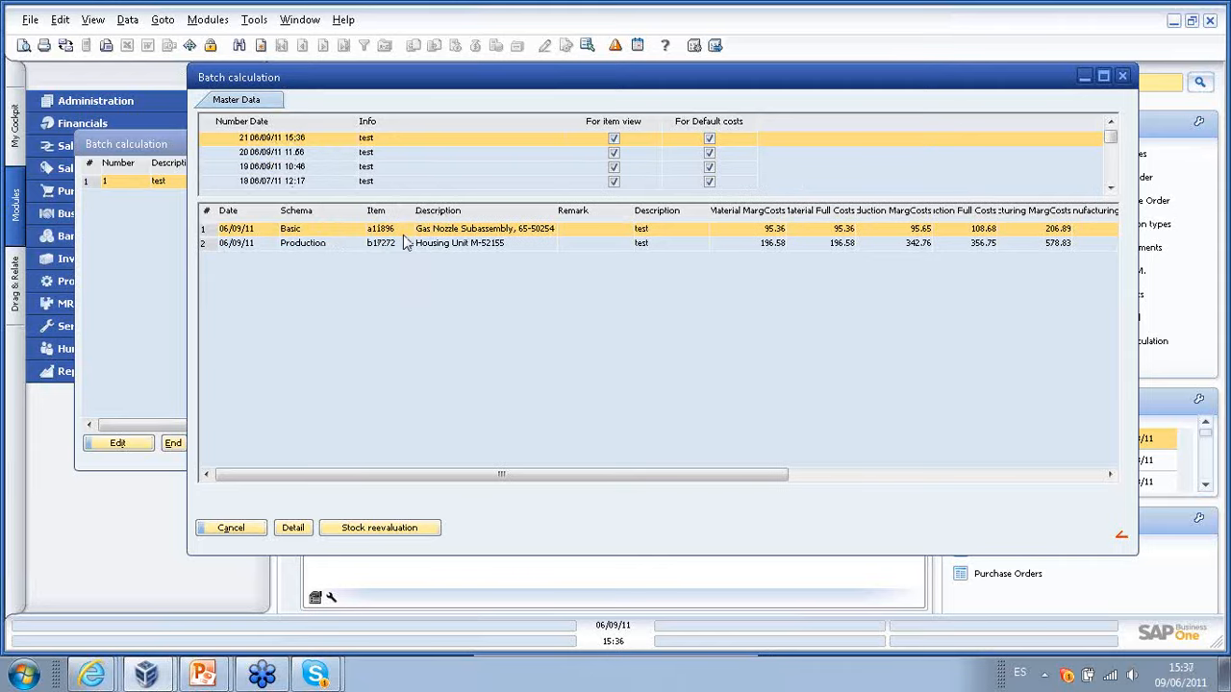
# - Widen the material, production and cost of sales columns and review the marginal and full costs of both calculated items
pyautogui.moveTo(700, 474); pyautogui.dragTo(791, 474)
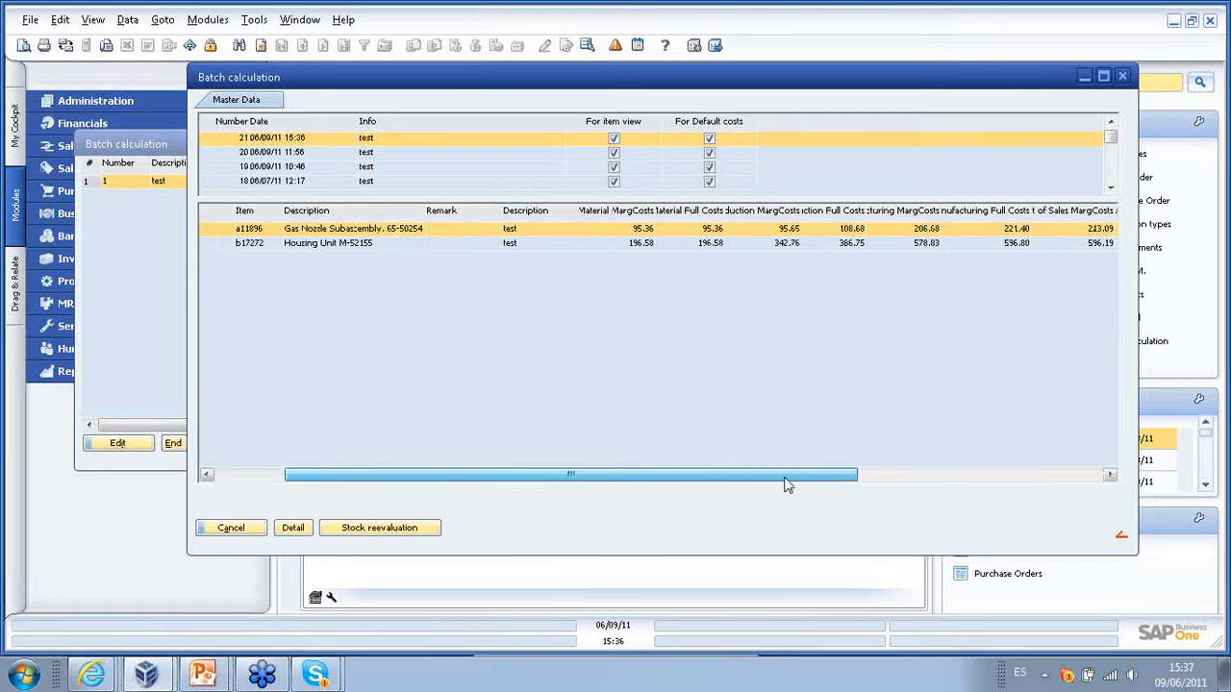
pyautogui.moveTo(631, 210); pyautogui.dragTo(728, 214)
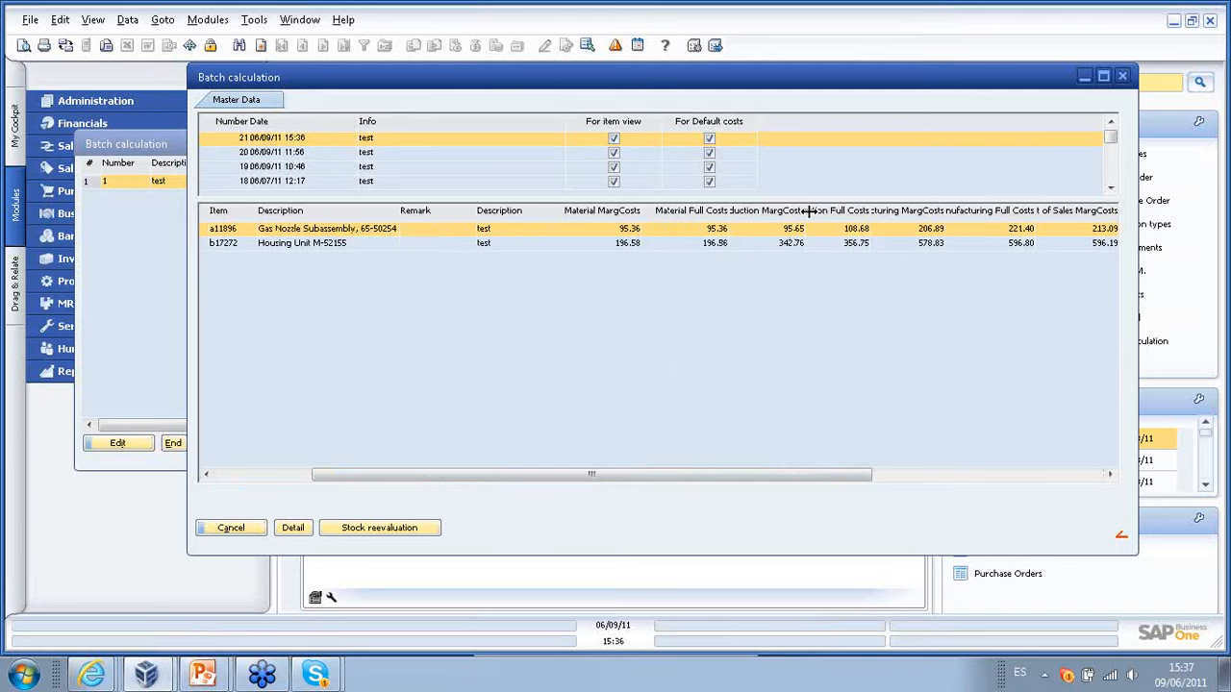
pyautogui.moveTo(804, 211); pyautogui.dragTo(916, 212)
pyautogui.moveTo(789, 476); pyautogui.dragTo(1057, 471)
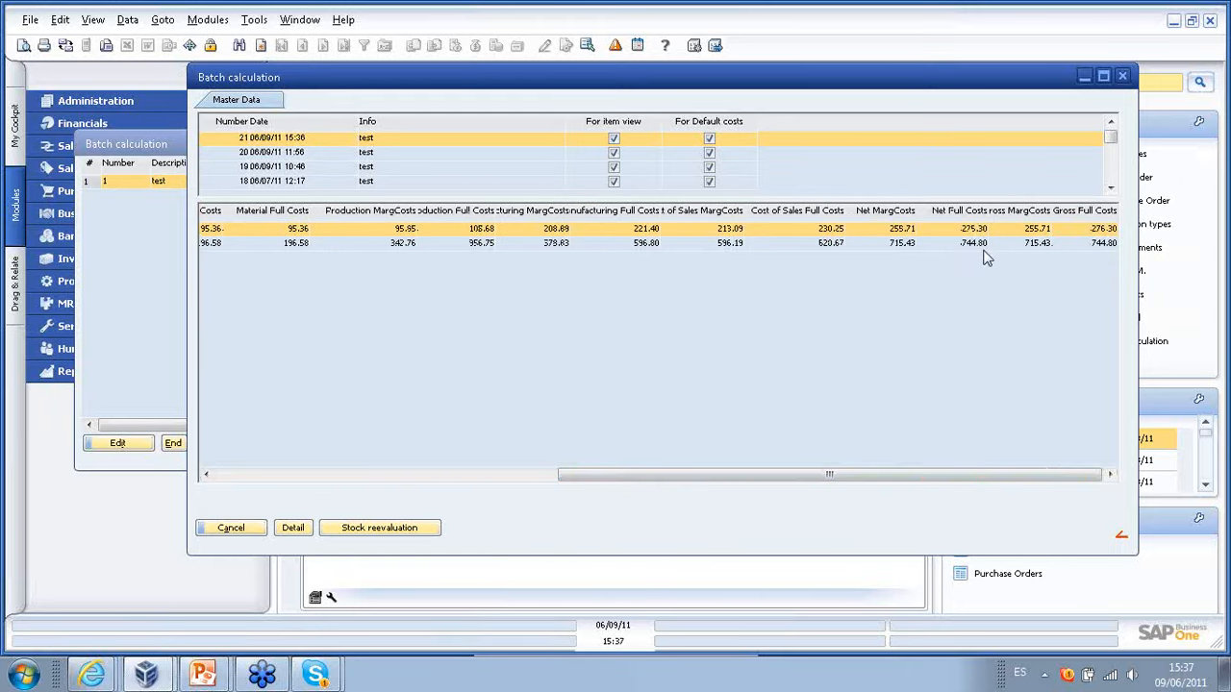
pyautogui.moveTo(747, 210); pyautogui.dragTo(792, 210)
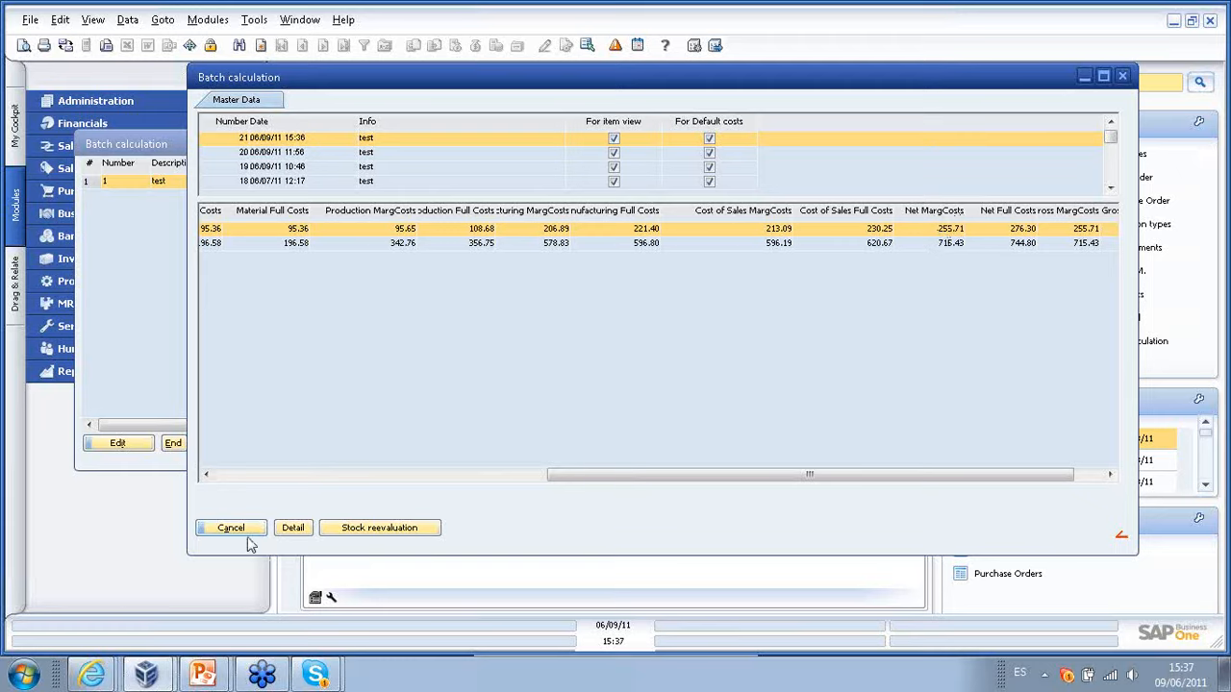
# - Review the precalculation schema cost breakdown of items A11896 and B17272, and close the batch calculation results
pyautogui.click(298, 530)
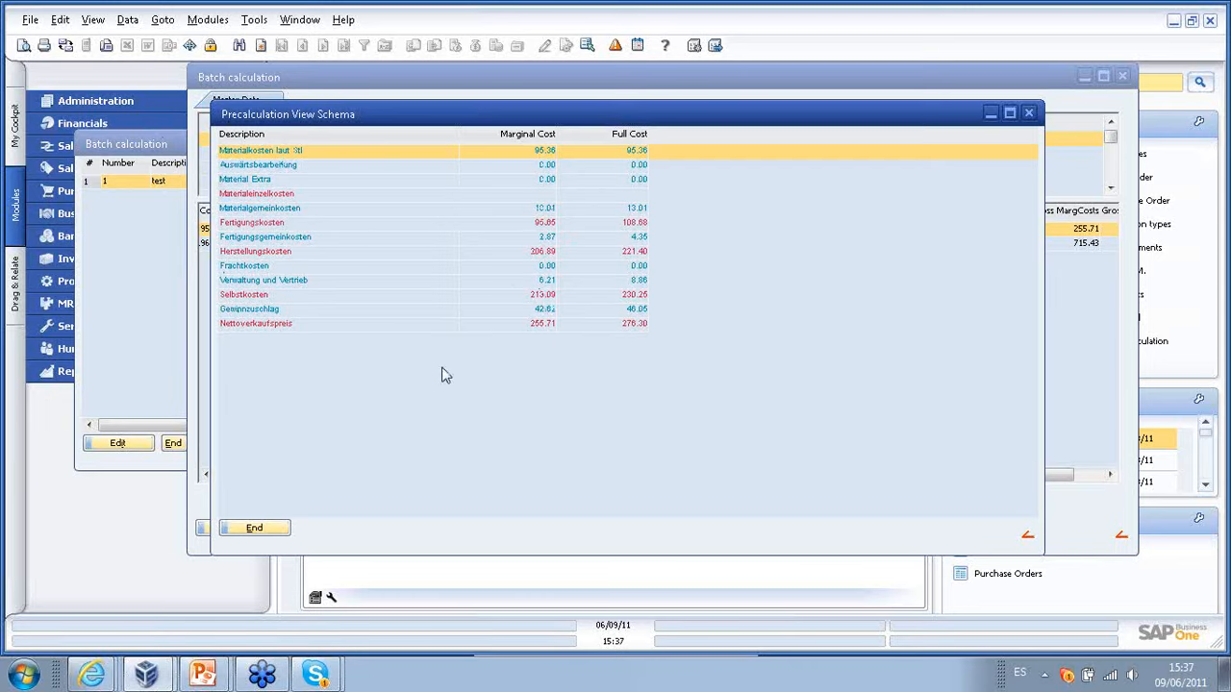
pyautogui.click(270, 529)
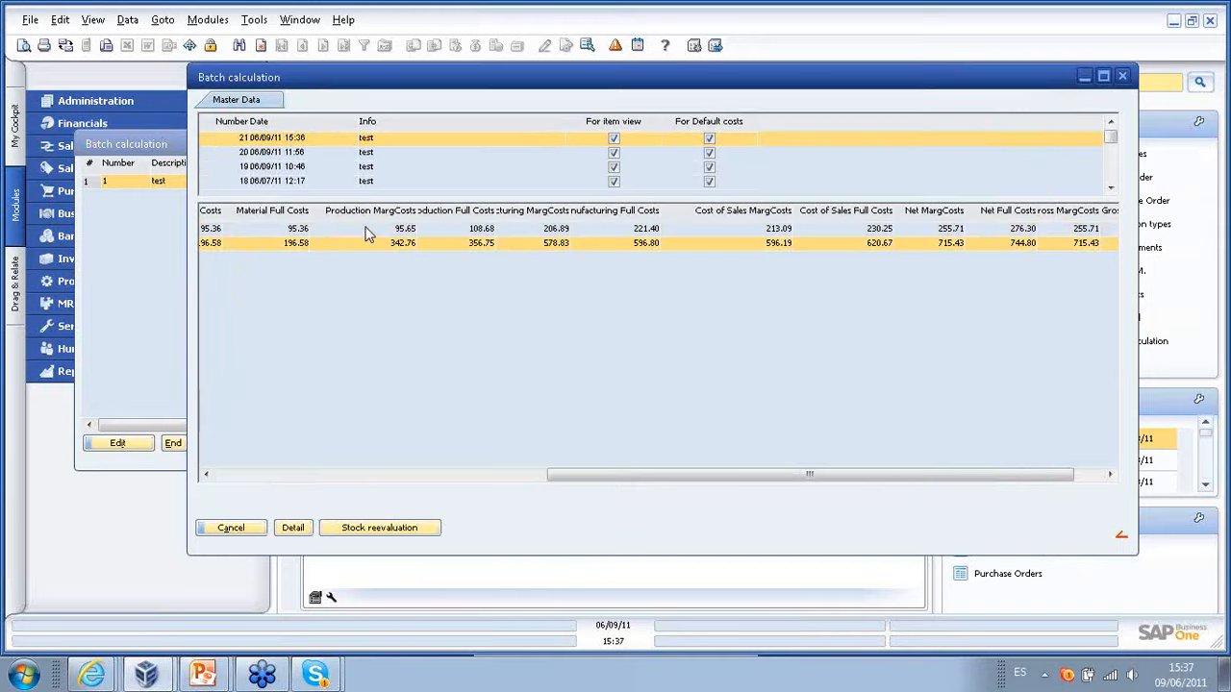
pyautogui.click(296, 527)
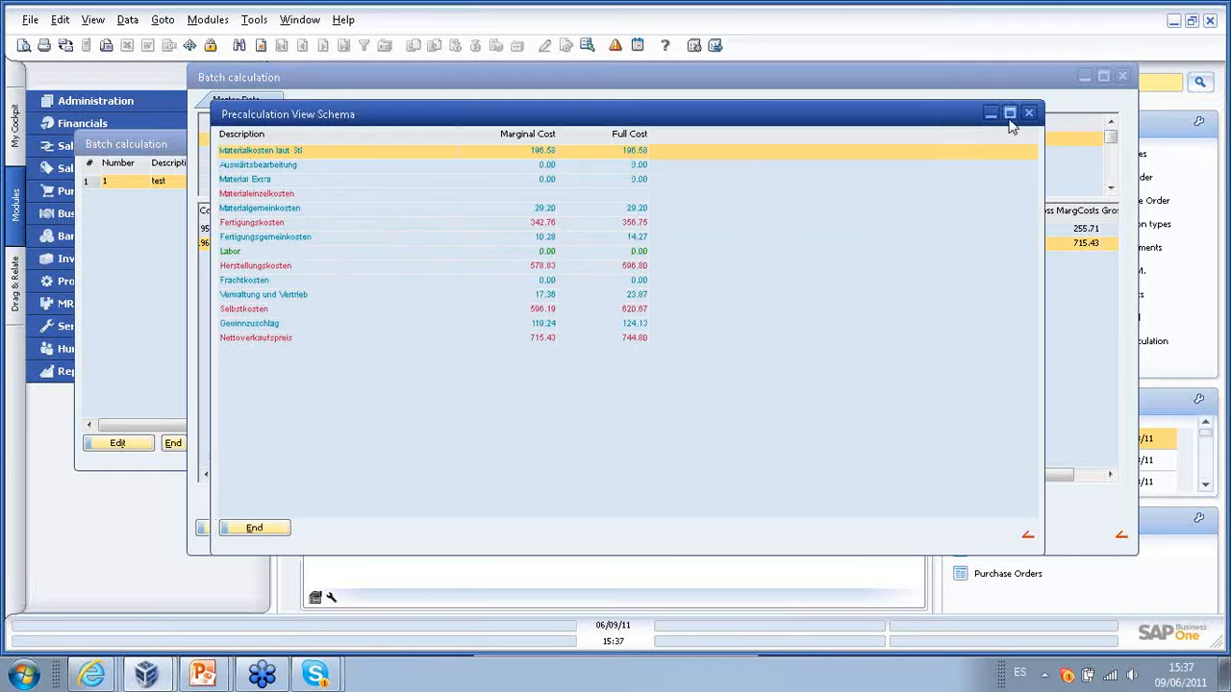
pyautogui.click(1029, 113)
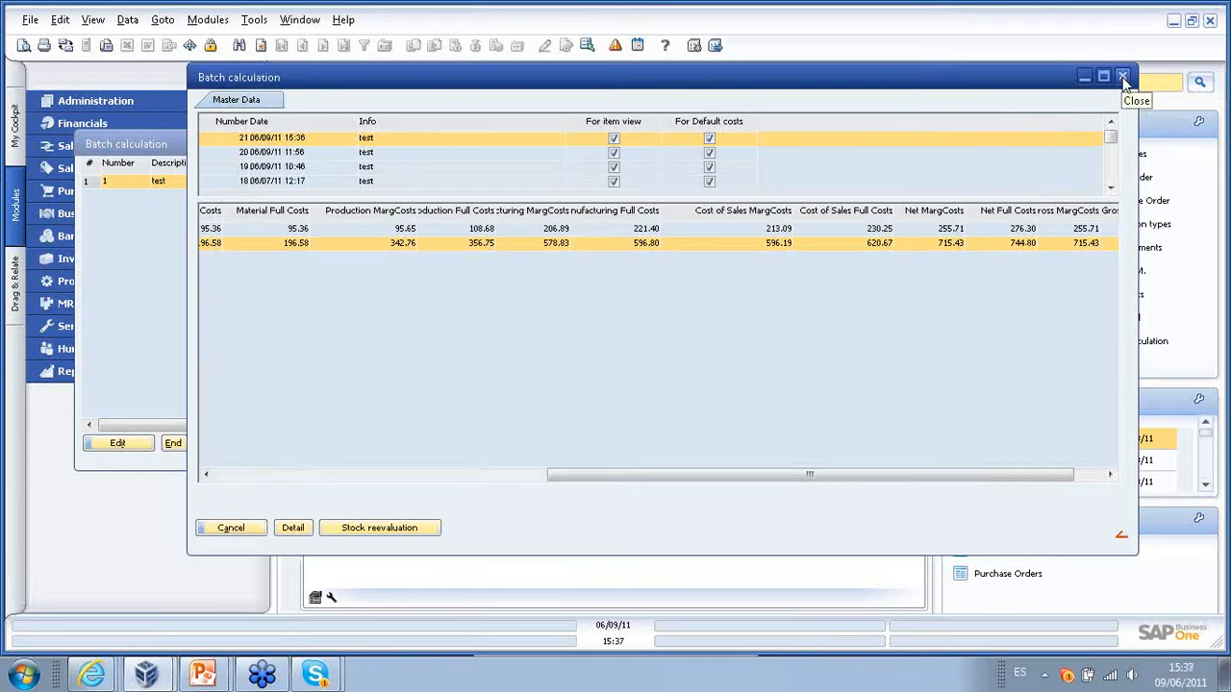
pyautogui.click(1122, 77)
# - Move the batch calculation window clear of the module list and open Price List 01 from the inventory price lists
pyautogui.moveTo(165, 151); pyautogui.dragTo(352, 159)
pyautogui.click(83, 255)
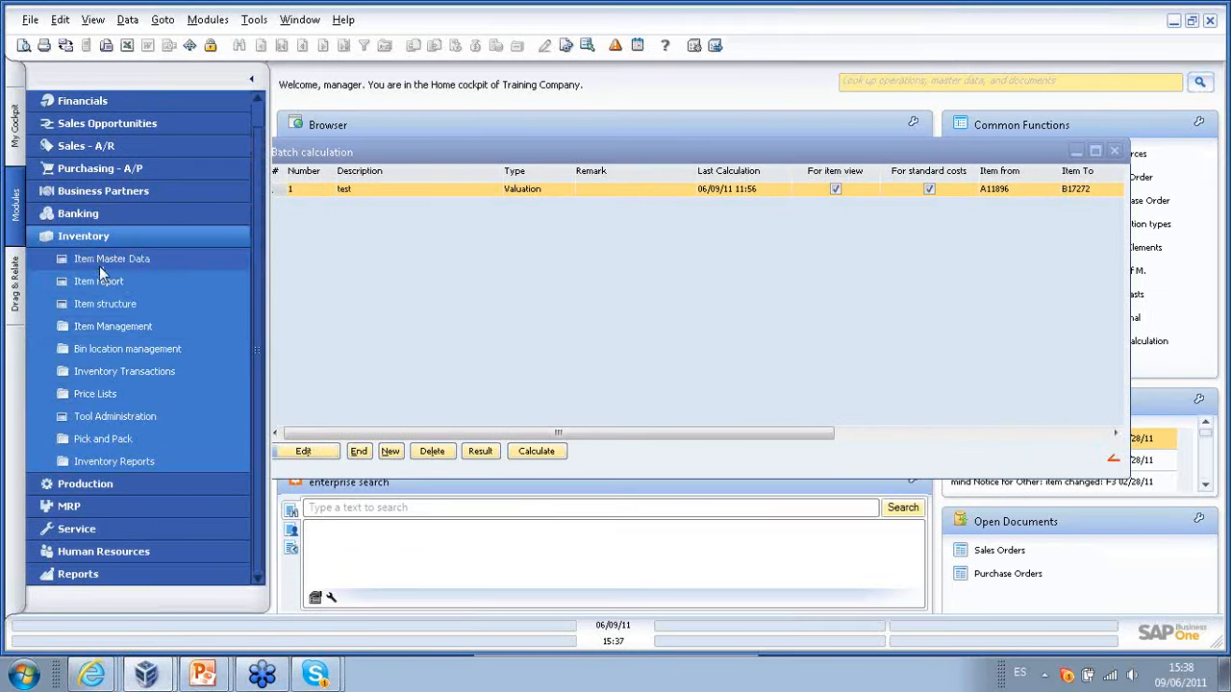
pyautogui.click(116, 395)
pyautogui.click(117, 417)
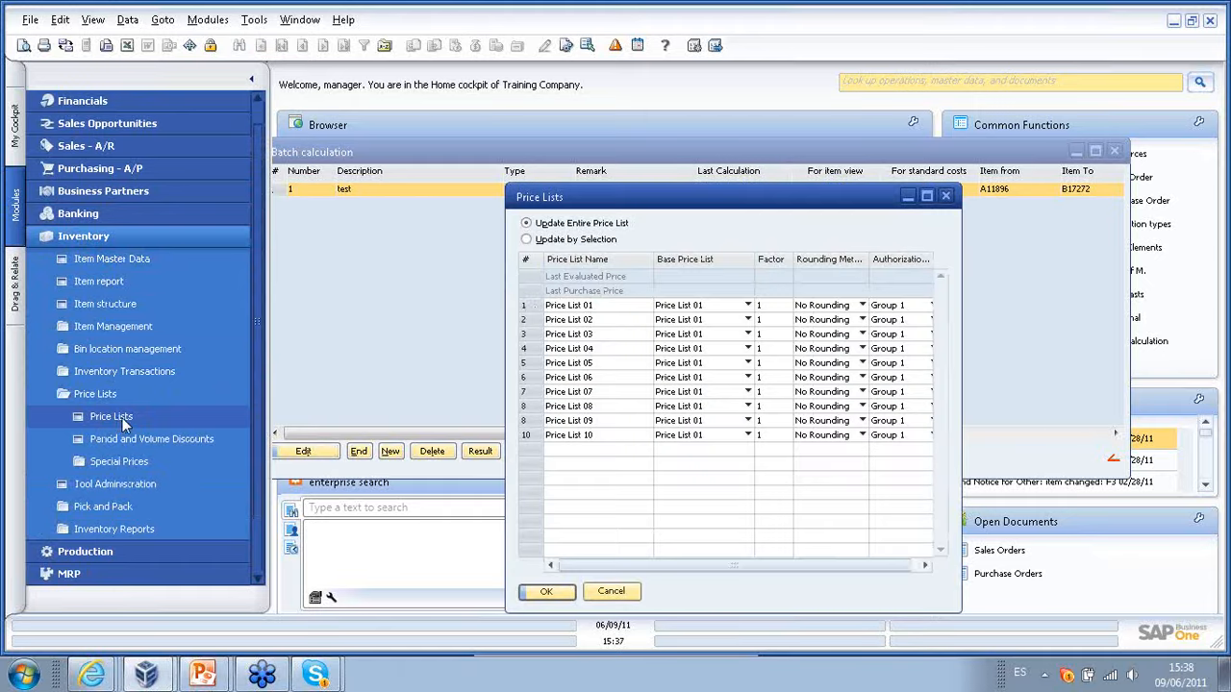
pyautogui.doubleClick(535, 309)
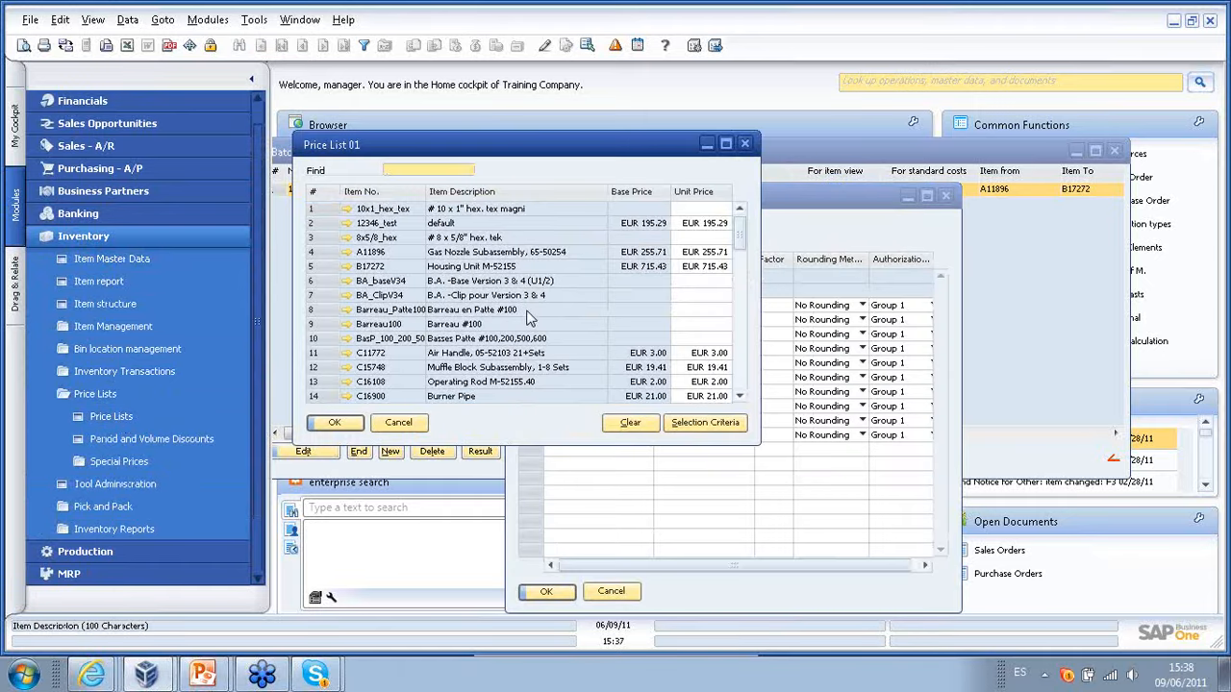
# - Check the unit prices of B17272 and A11896 in Price List 01, and close the price list and batch calculation windows
pyautogui.click(330, 267)
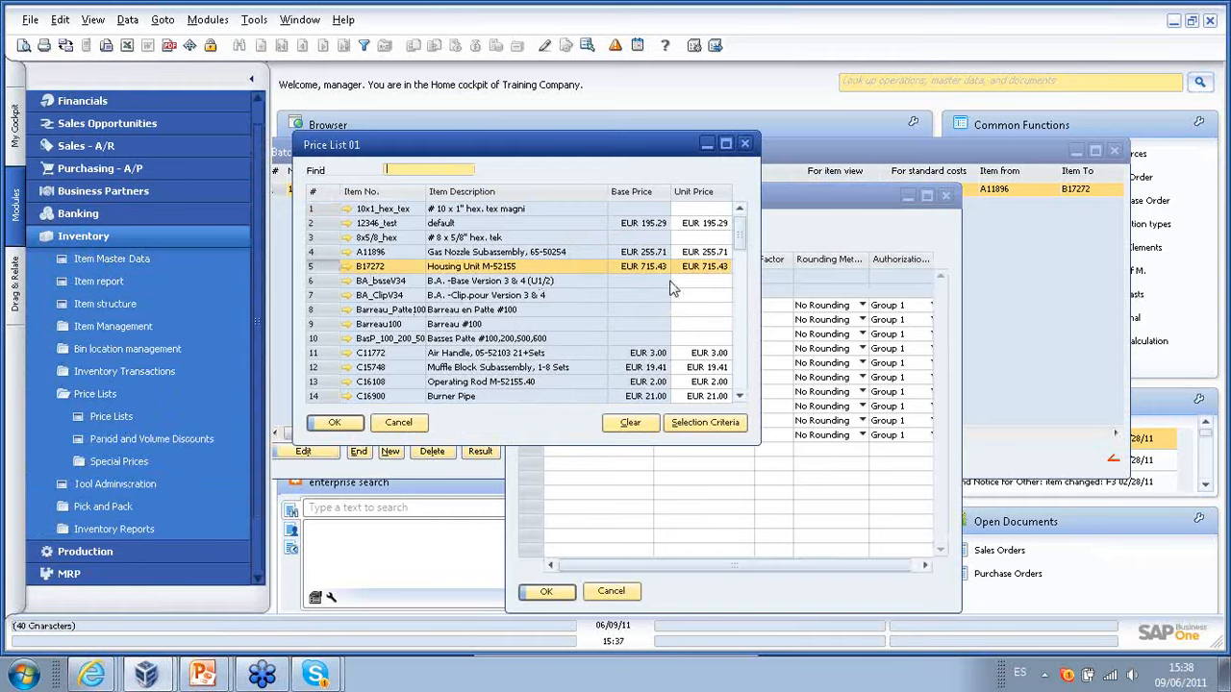
pyautogui.click(710, 252)
pyautogui.click(311, 252)
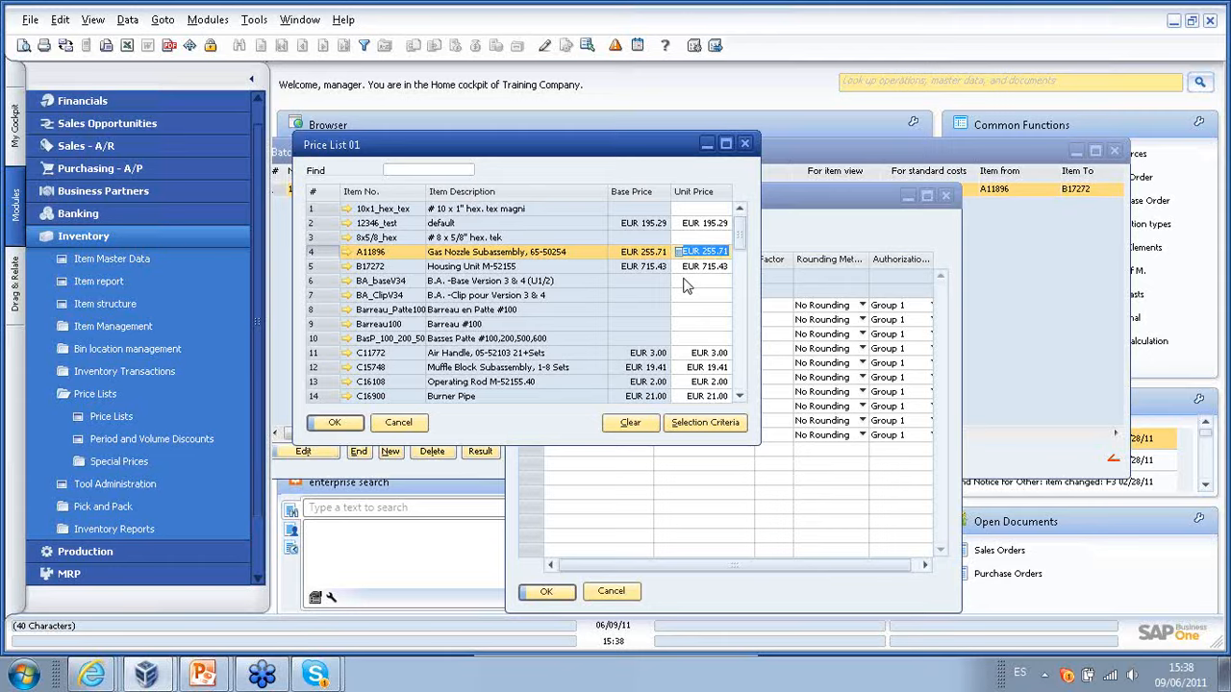
pyautogui.click(336, 424)
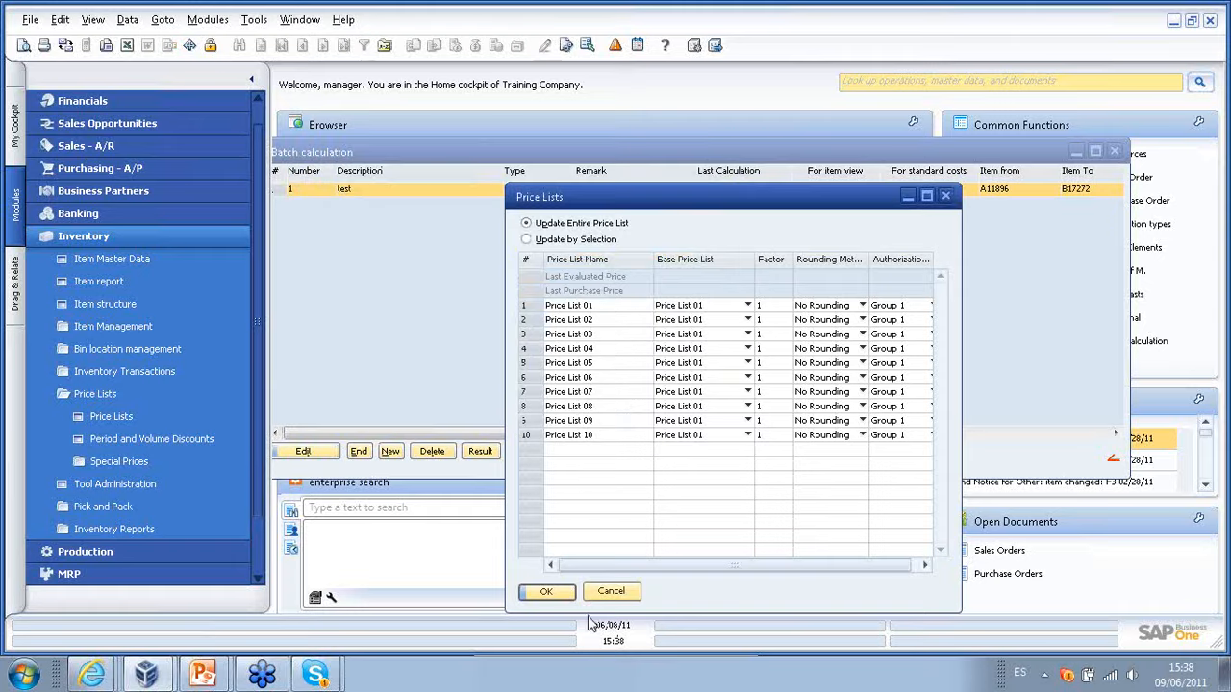
pyautogui.click(548, 592)
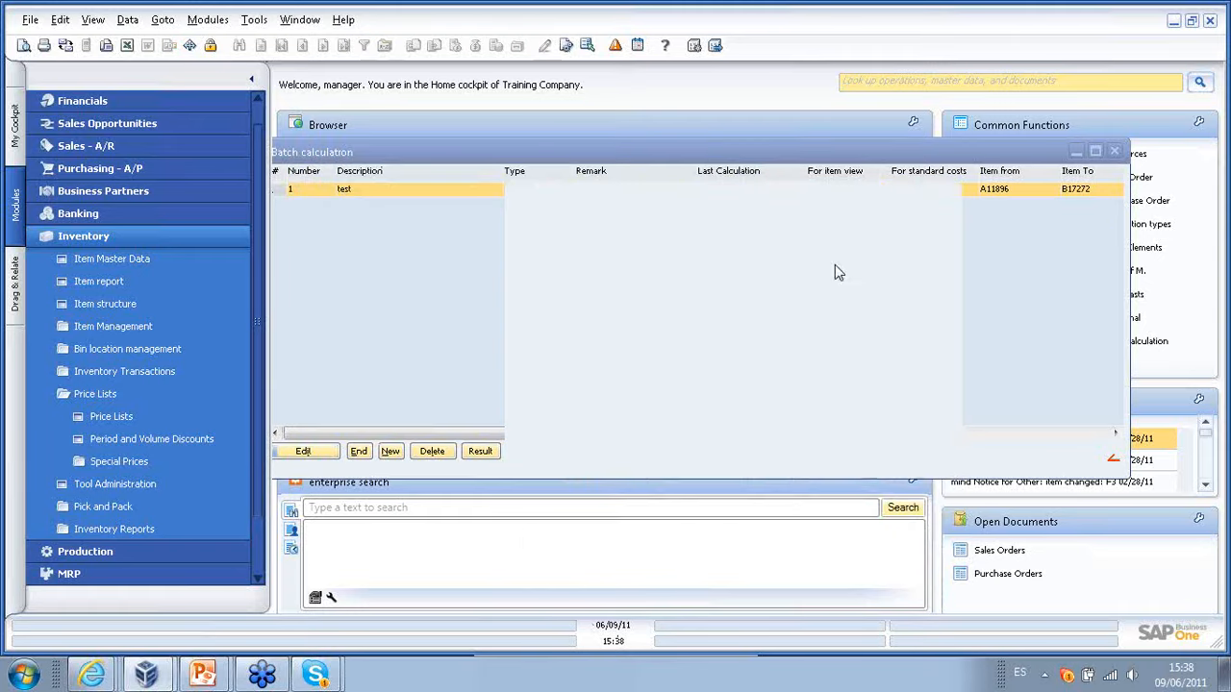
pyautogui.click(1114, 152)
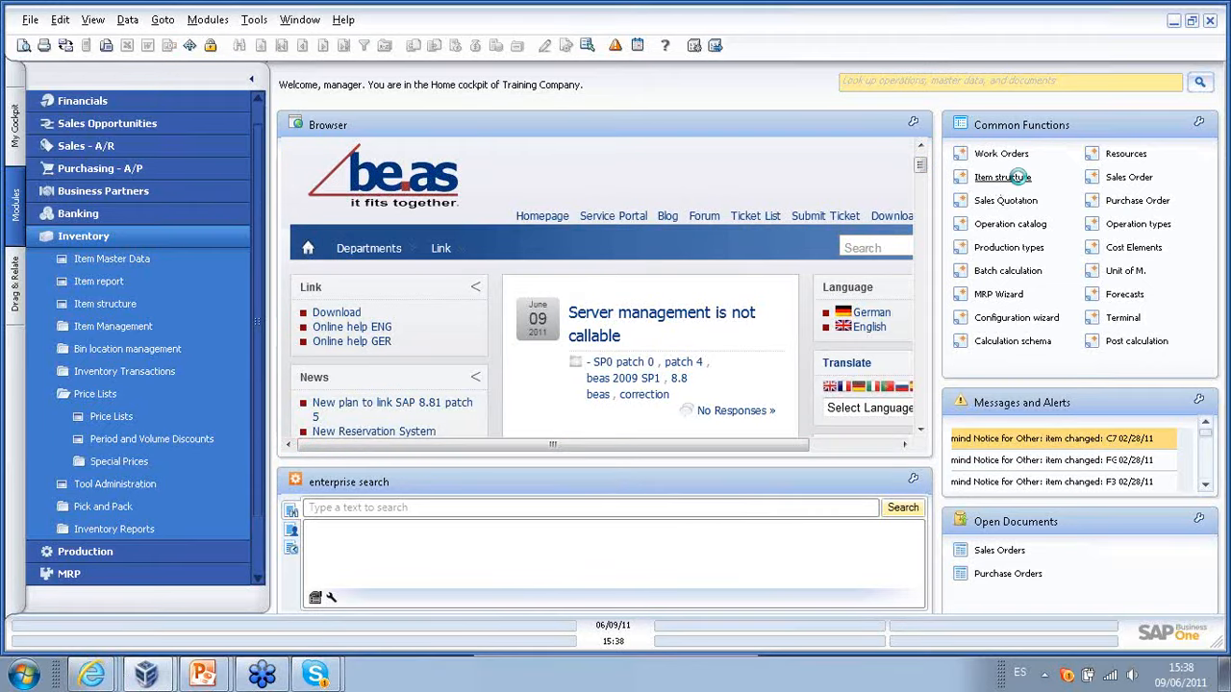
# - Open item B17272's master data from the item structure and check the calculation price in its calculation data
pyautogui.click(1021, 181)
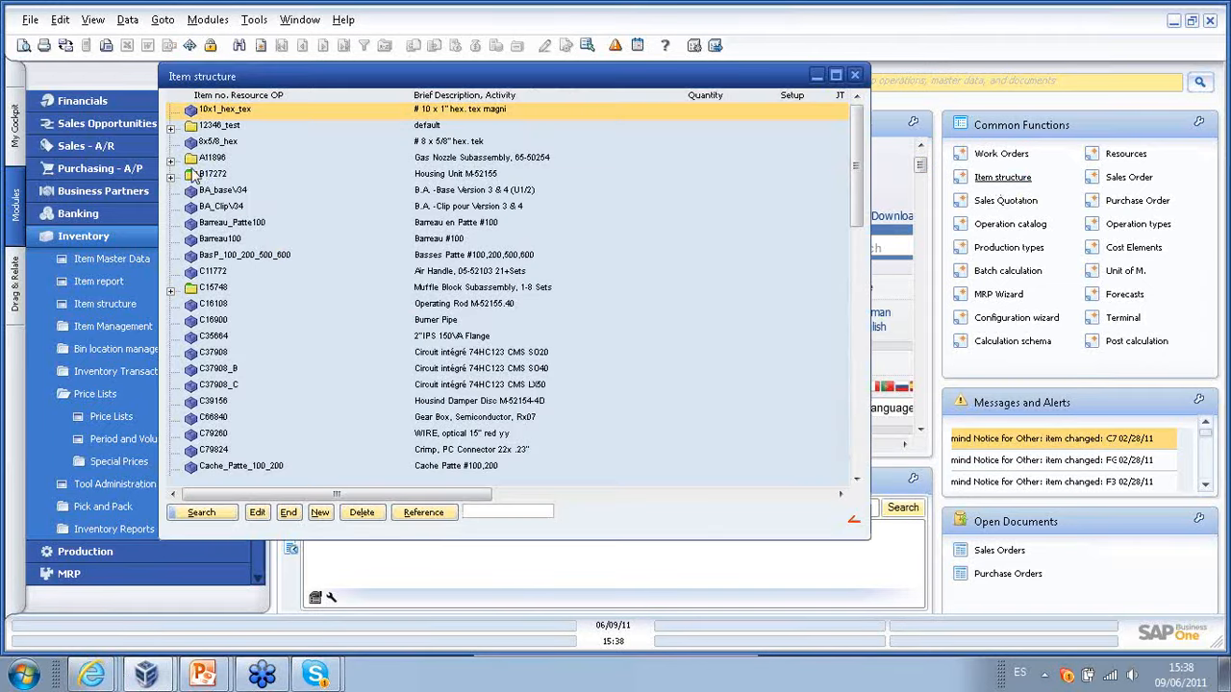
pyautogui.click(262, 176)
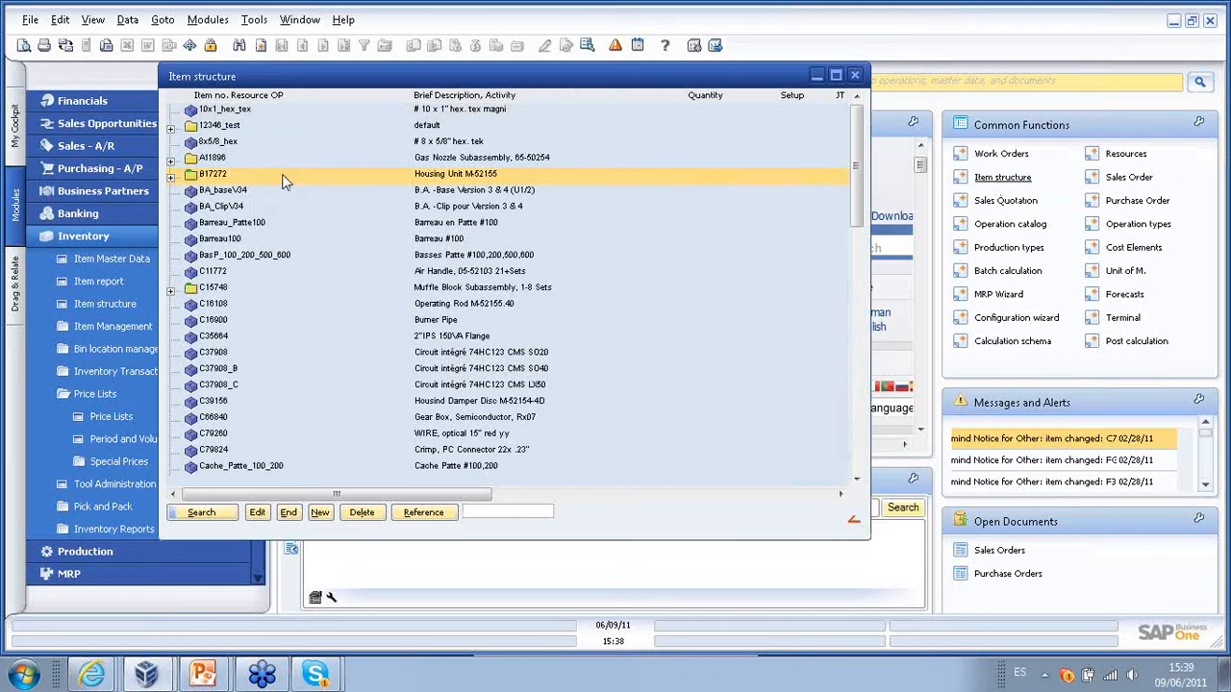
pyautogui.doubleClick(282, 177)
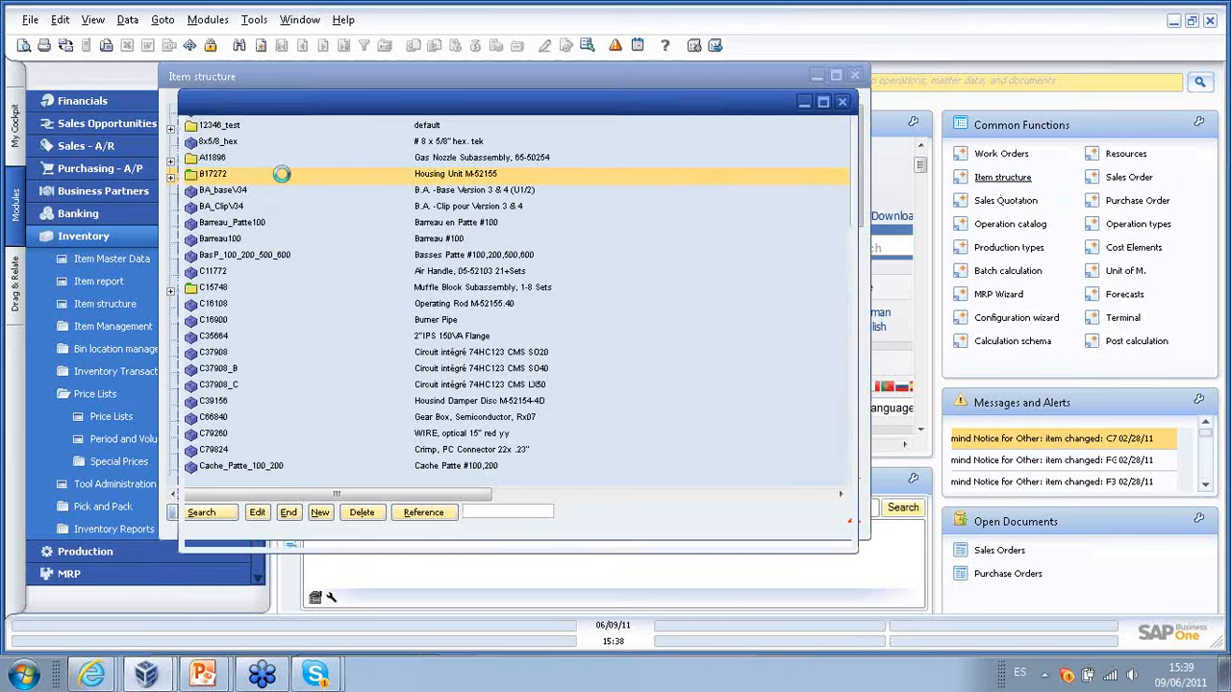
pyautogui.click(693, 229)
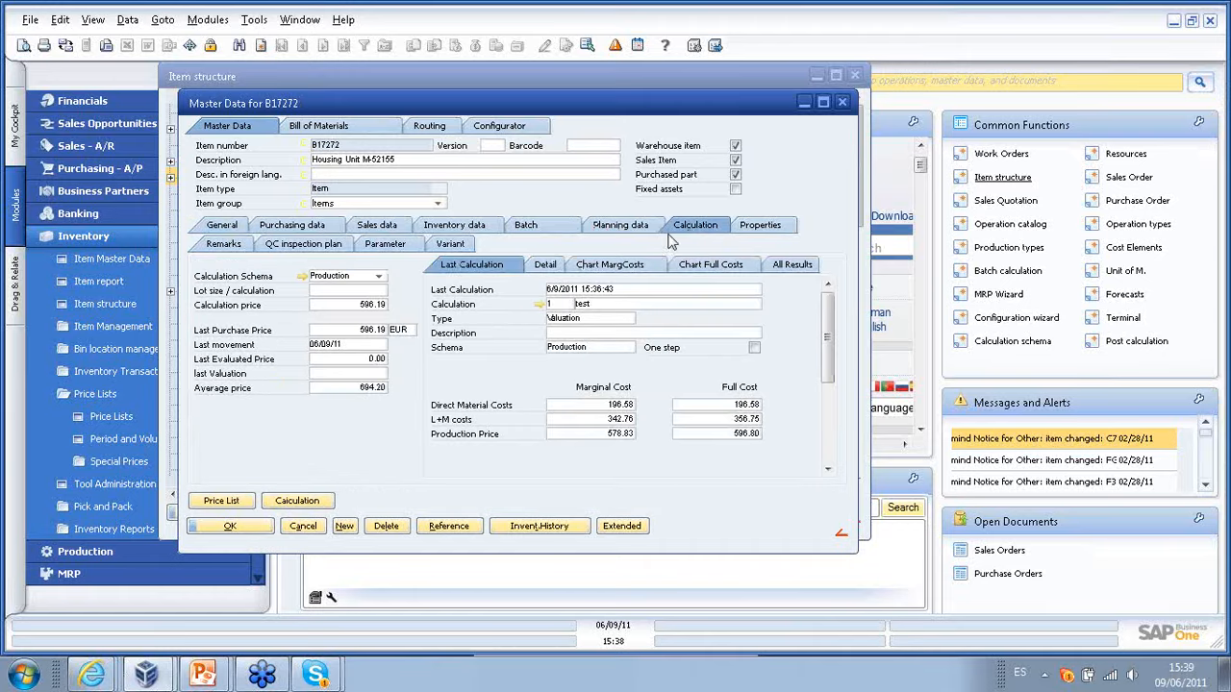
pyautogui.click(370, 311)
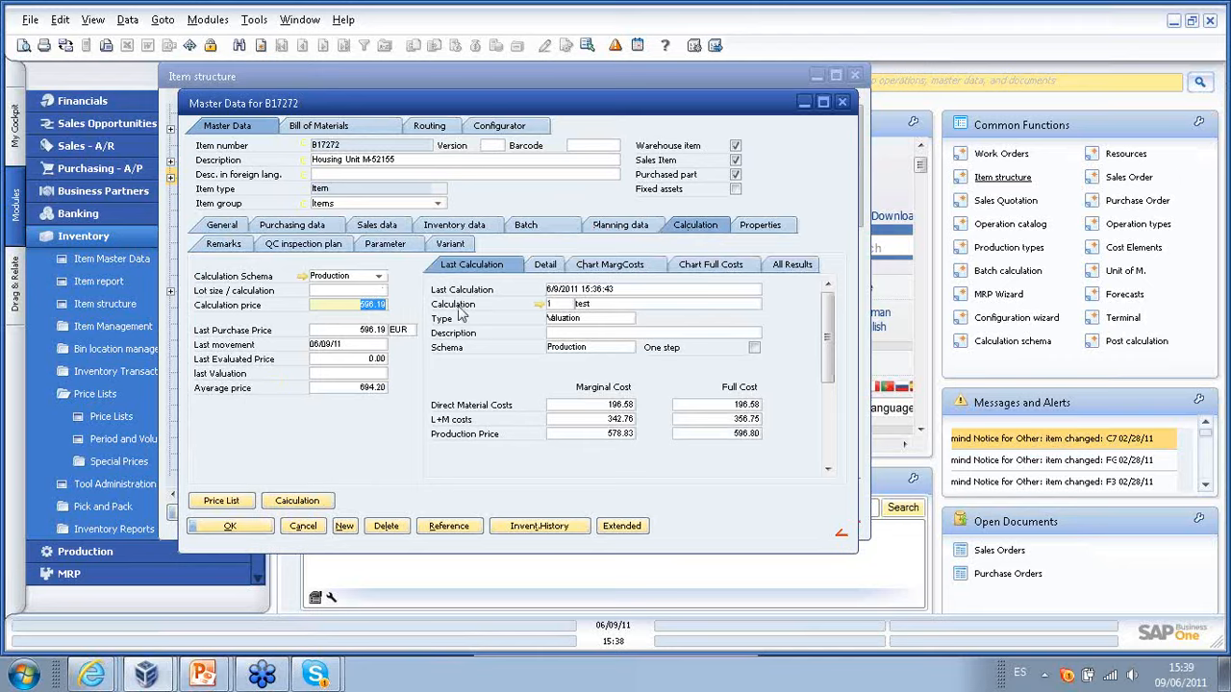
# - Review the batch calculation linked to item B17272 and the list of all the item's calculation results
pyautogui.click(540, 304)
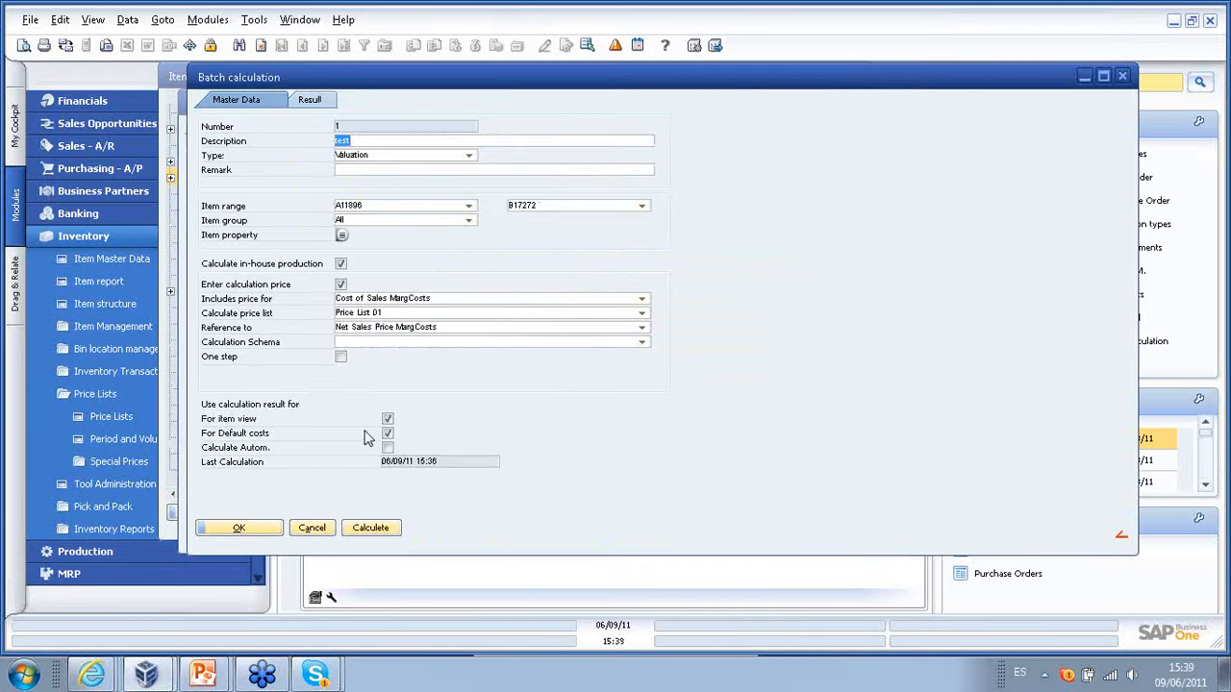
pyautogui.click(241, 529)
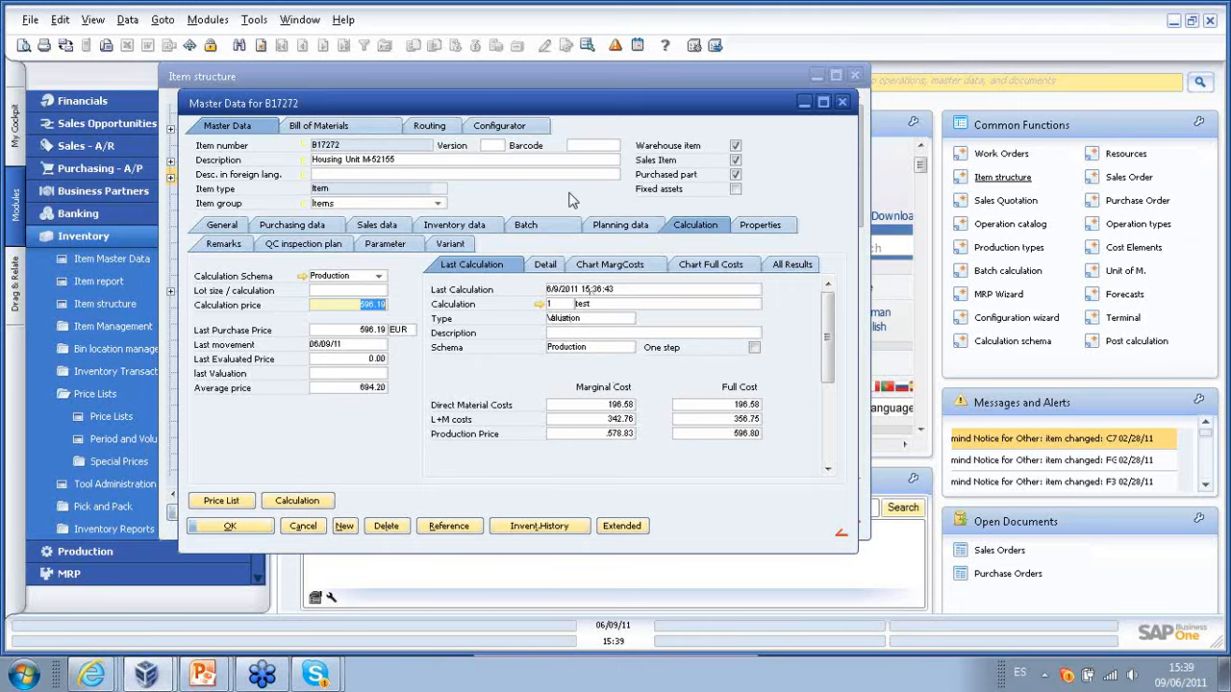
pyautogui.click(798, 269)
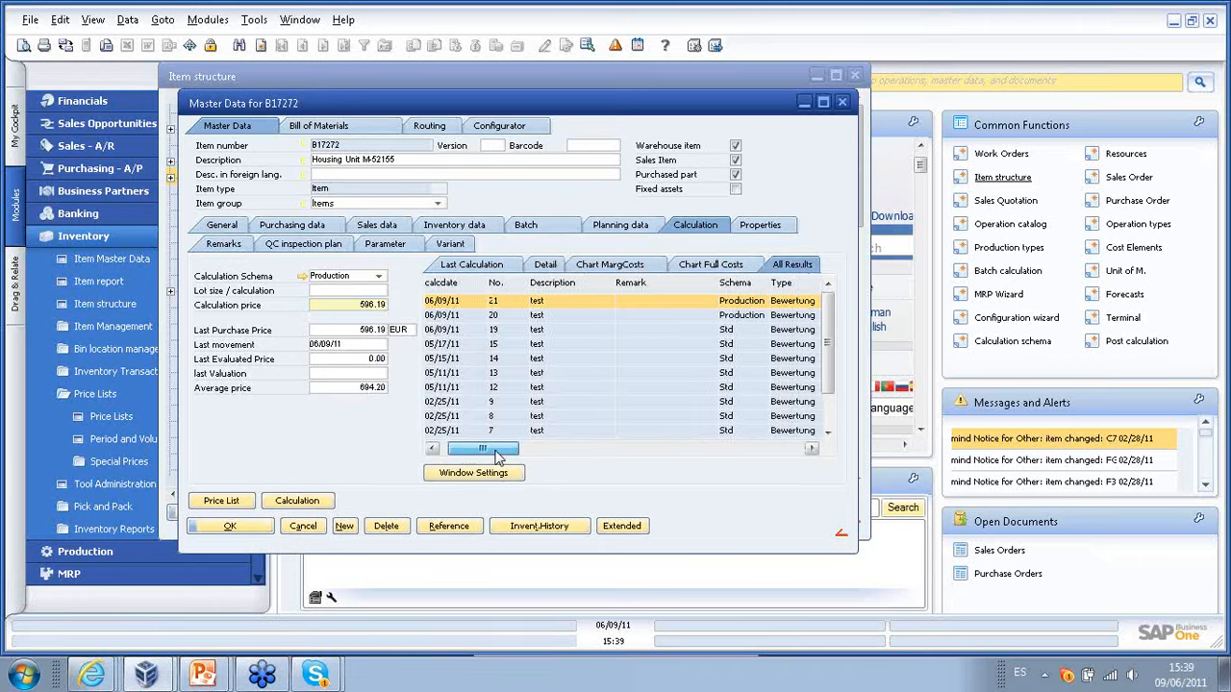
pyautogui.moveTo(493, 448)
pyautogui.mouseDown()
pyautogui.moveTo(774, 457)
pyautogui.moveTo(475, 452)
pyautogui.mouseUp()
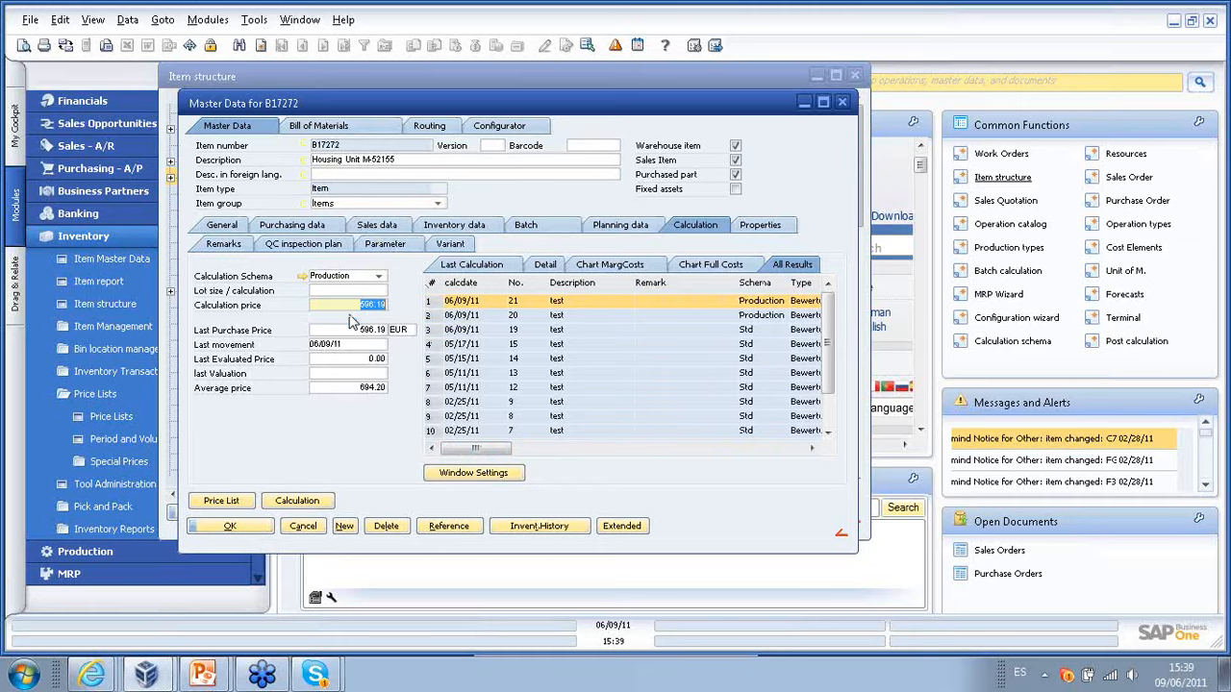
# - Recheck B17272's calculation price, close its master data and the item structure, and collapse the Inventory module
pyautogui.moveTo(360, 308); pyautogui.dragTo(385, 315)
pyautogui.click(256, 529)
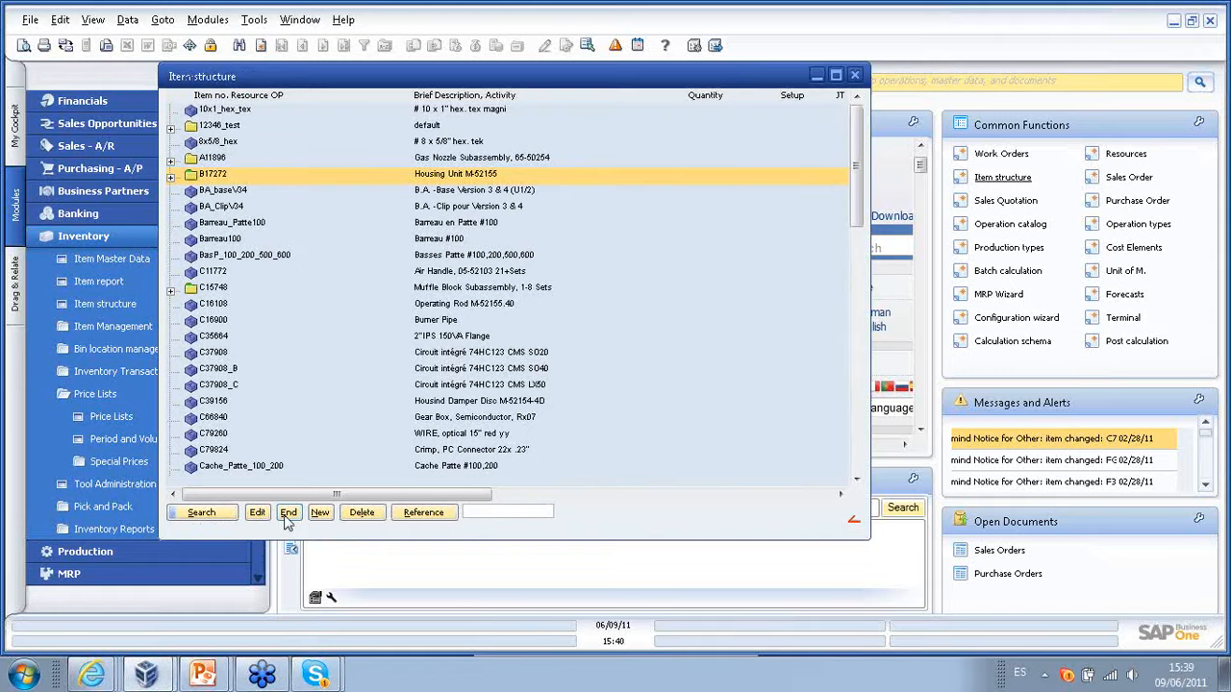
pyautogui.click(286, 513)
pyautogui.click(114, 238)
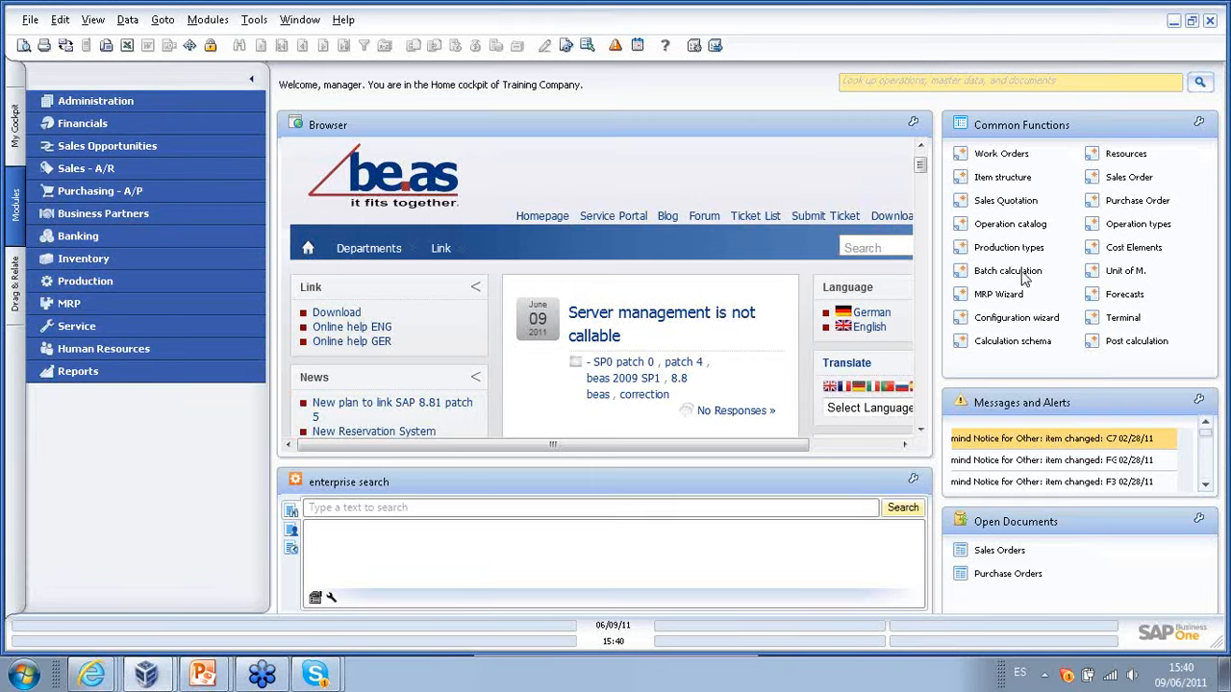
# - Search for "manage s", open Manage Server, and reposition and widen the server administration window
pyautogui.click(974, 87)
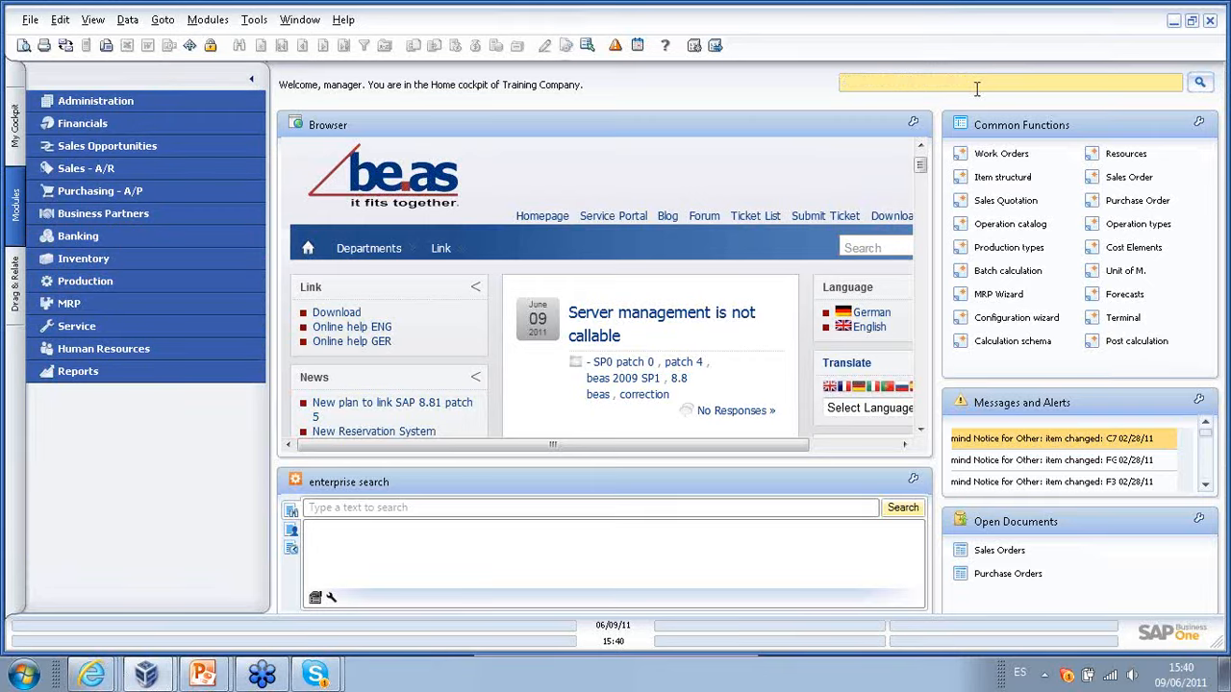
pyautogui.write('manage s')
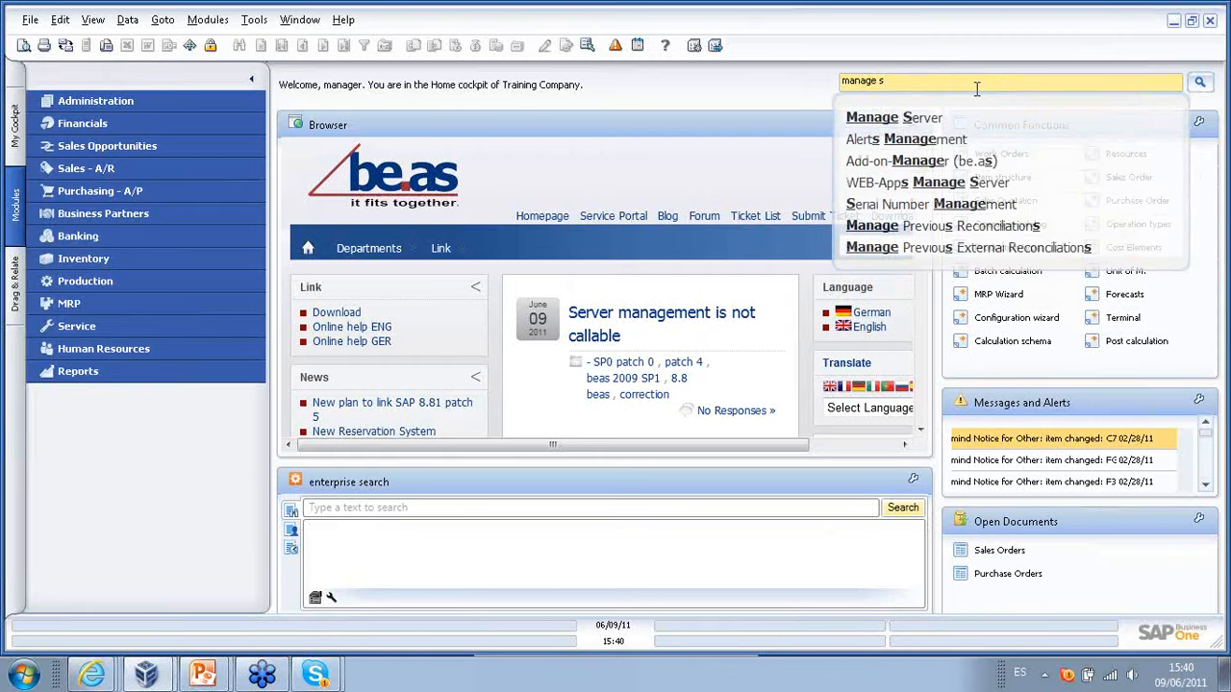
pyautogui.press('Return')
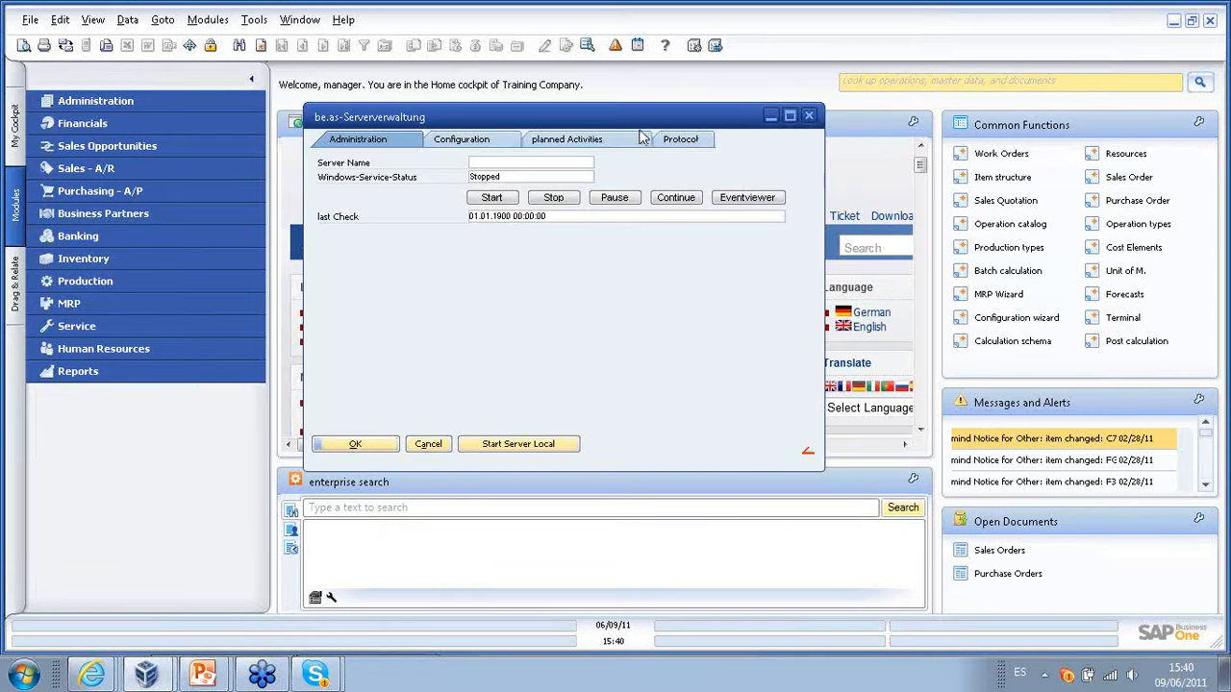
pyautogui.moveTo(637, 123); pyautogui.dragTo(636, 140)
pyautogui.moveTo(824, 207); pyautogui.dragTo(906, 207)
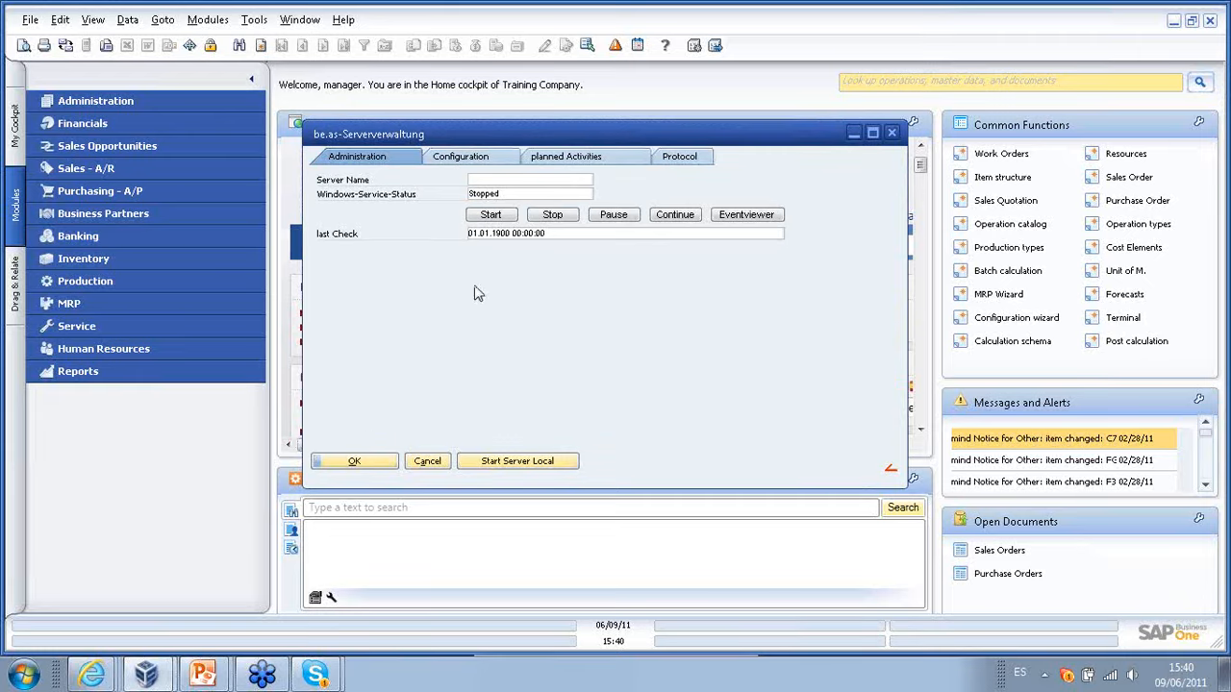
# - Show the planned activities in the server administration, widen its window, and open the Calculate Batch-PreCaclulation activity
pyautogui.click(484, 164)
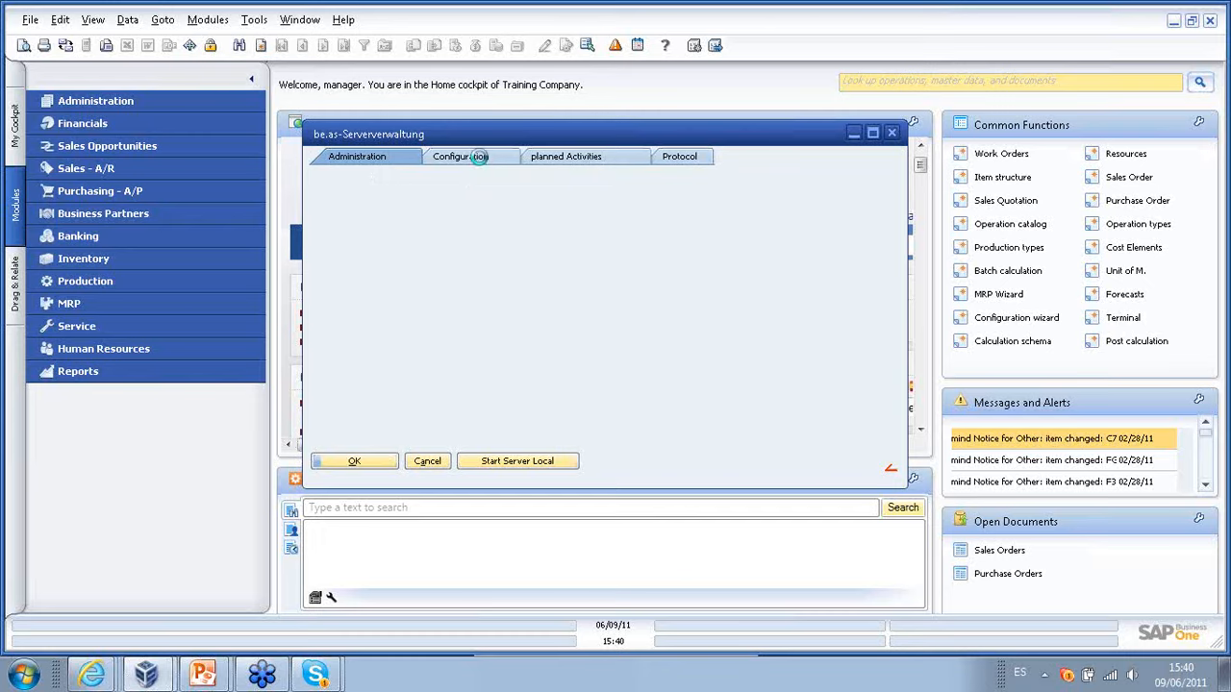
pyautogui.click(585, 164)
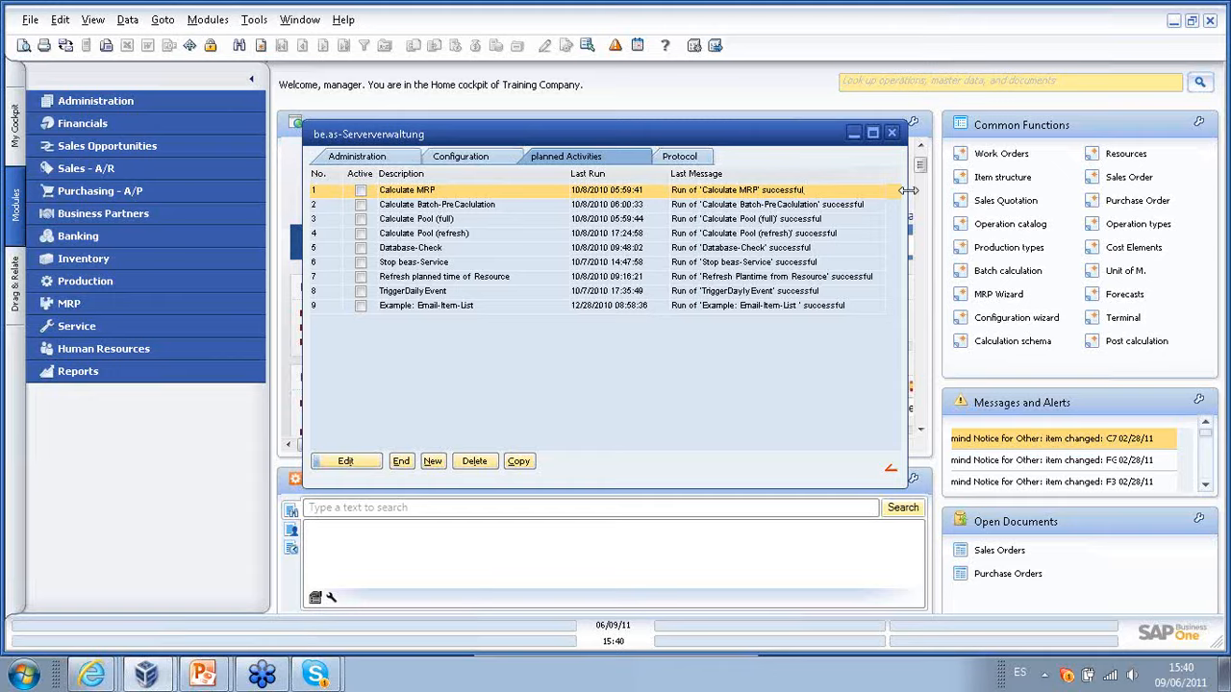
pyautogui.moveTo(904, 191); pyautogui.dragTo(1021, 191)
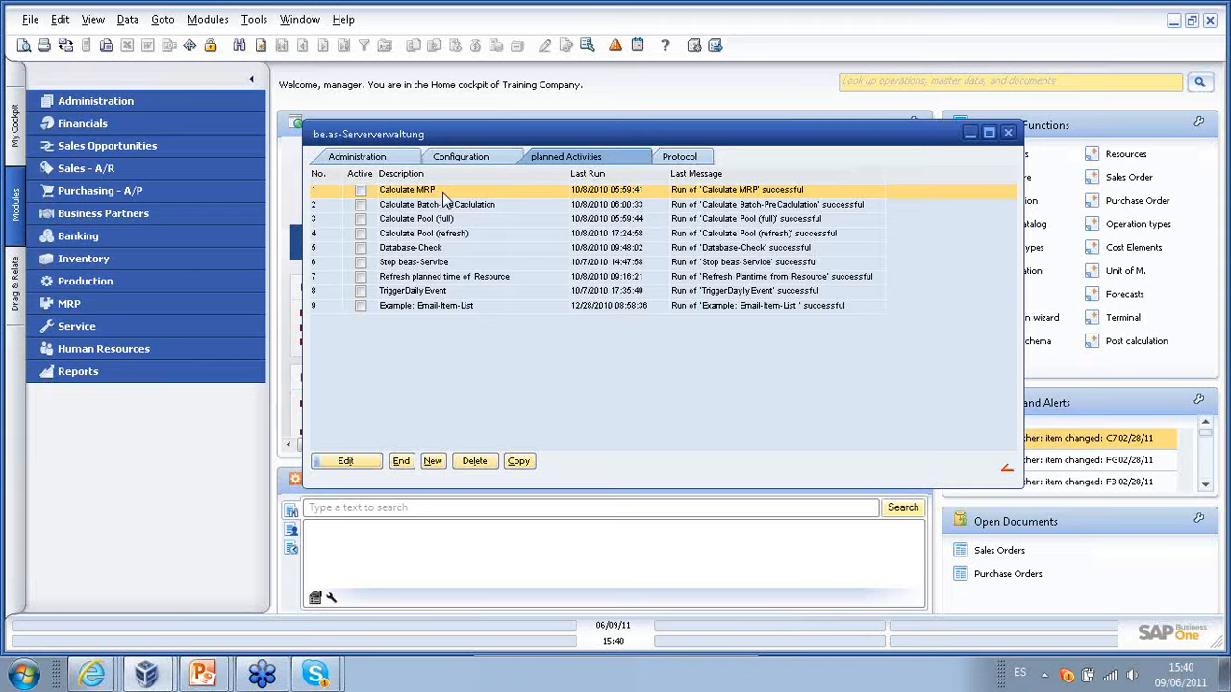
pyautogui.click(440, 204)
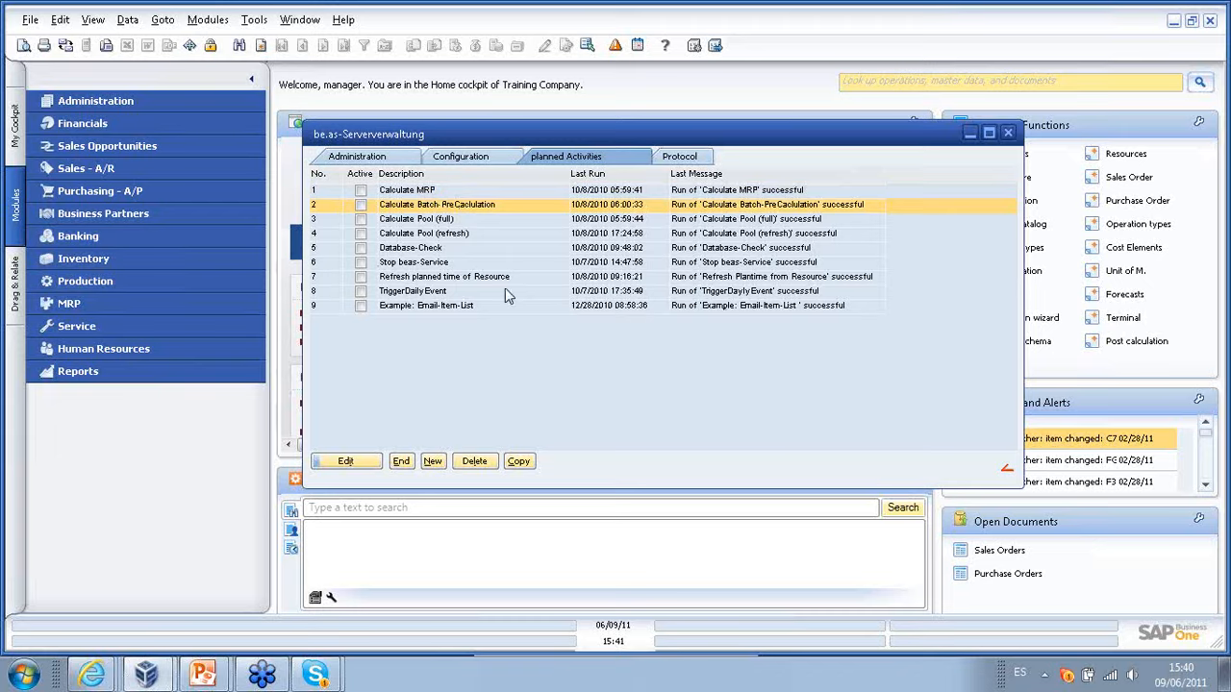
pyautogui.click(443, 204)
pyautogui.doubleClick(443, 205)
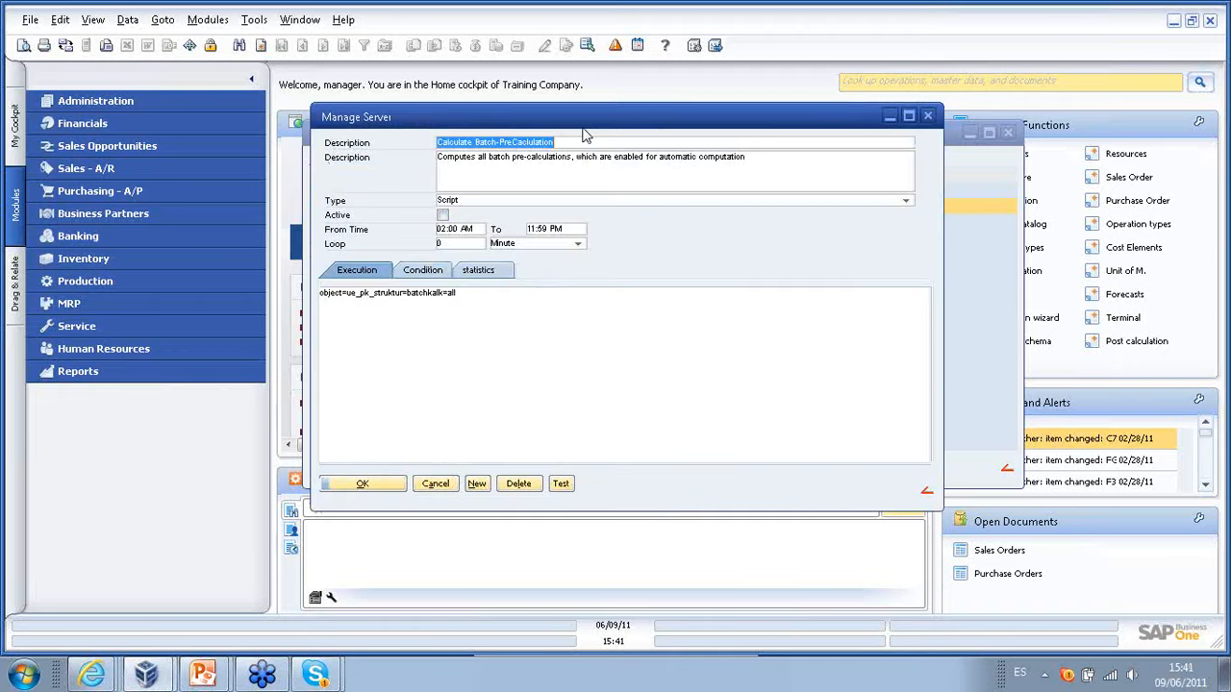
# - Review the batch pre-calculation activity's execution script, weekday conditions and loop setting, and close the activity and the server administration
pyautogui.moveTo(587, 128); pyautogui.dragTo(606, 149)
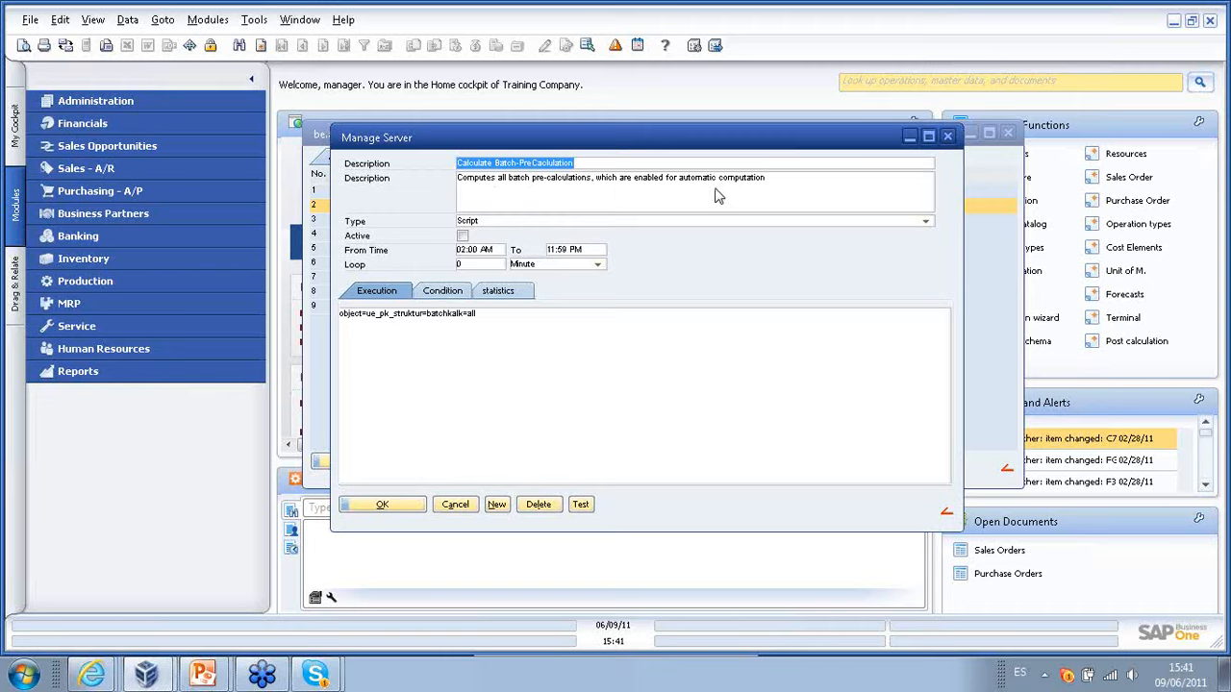
pyautogui.click(487, 321)
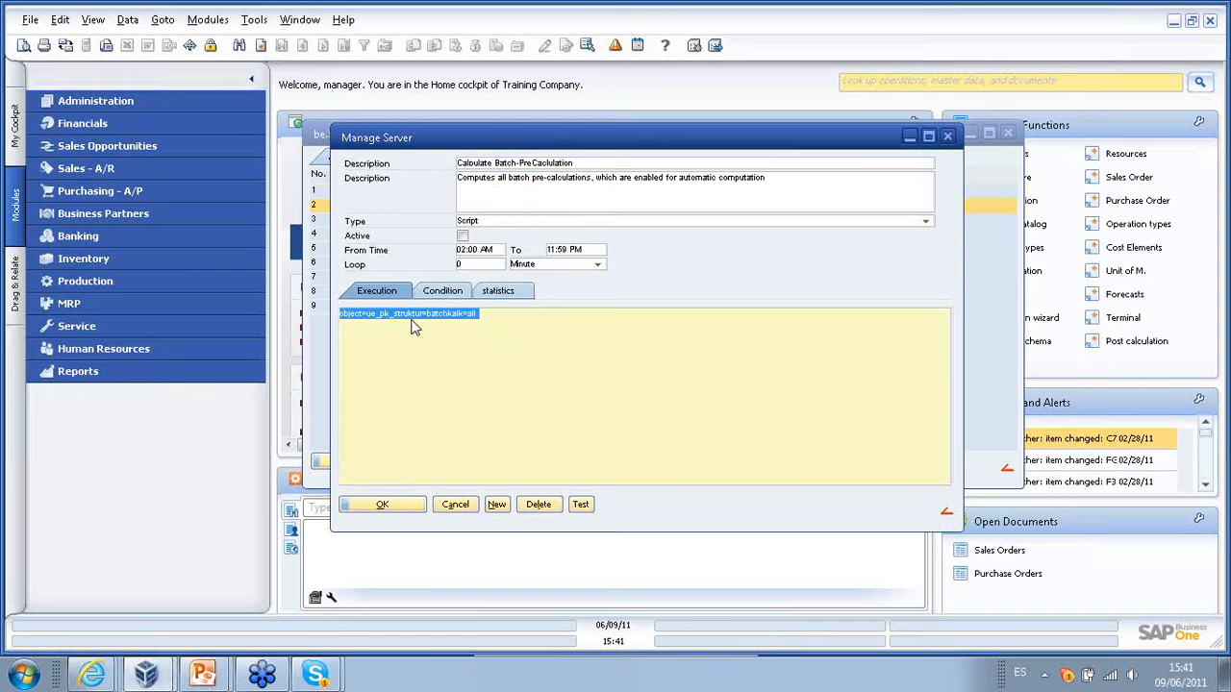
pyautogui.click(461, 298)
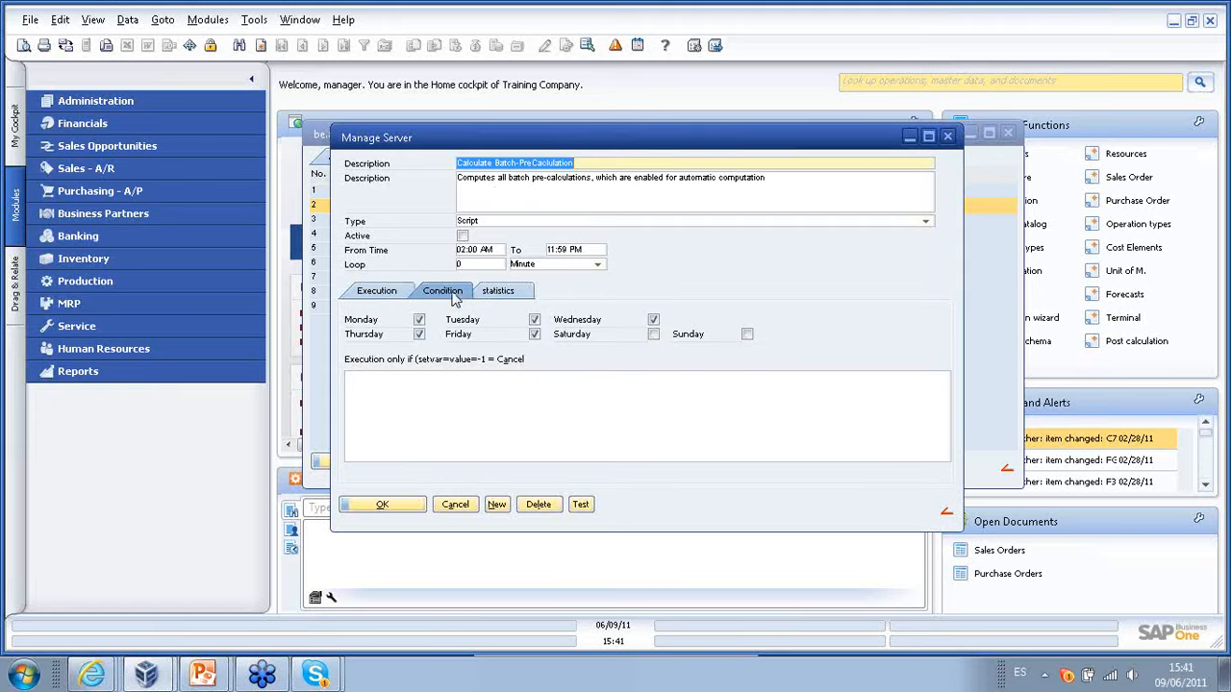
pyautogui.click(419, 319)
pyautogui.click(420, 334)
pyautogui.click(420, 333)
pyautogui.click(484, 267)
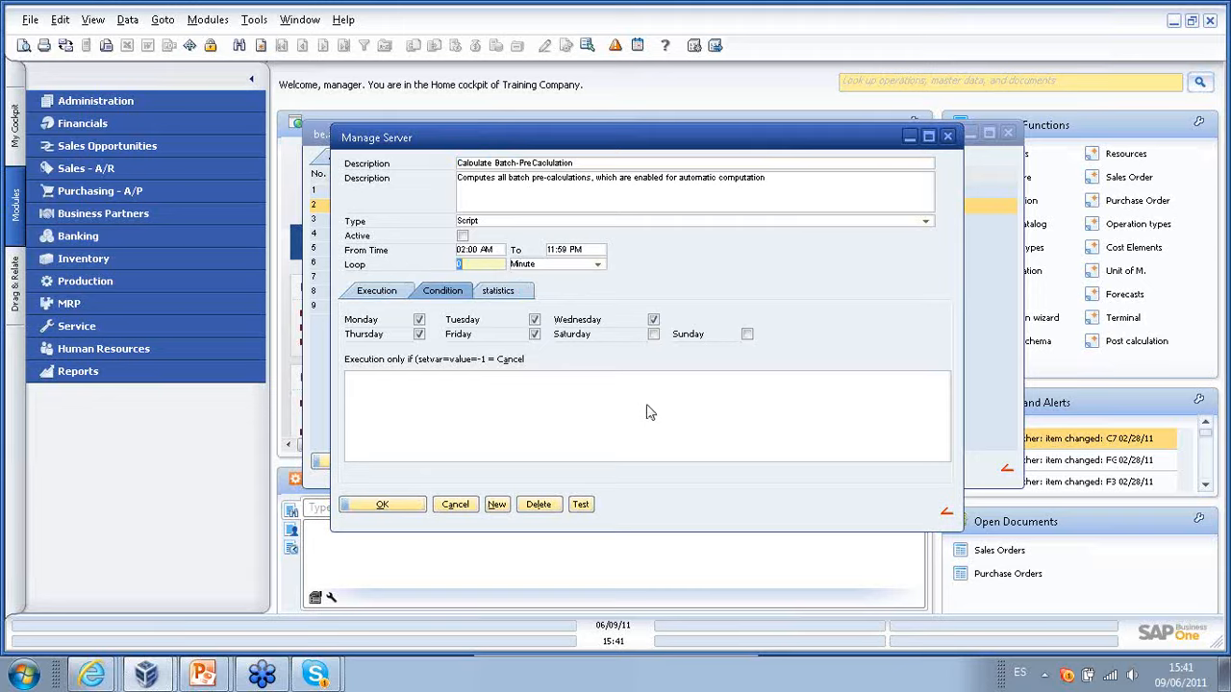
pyautogui.click(382, 508)
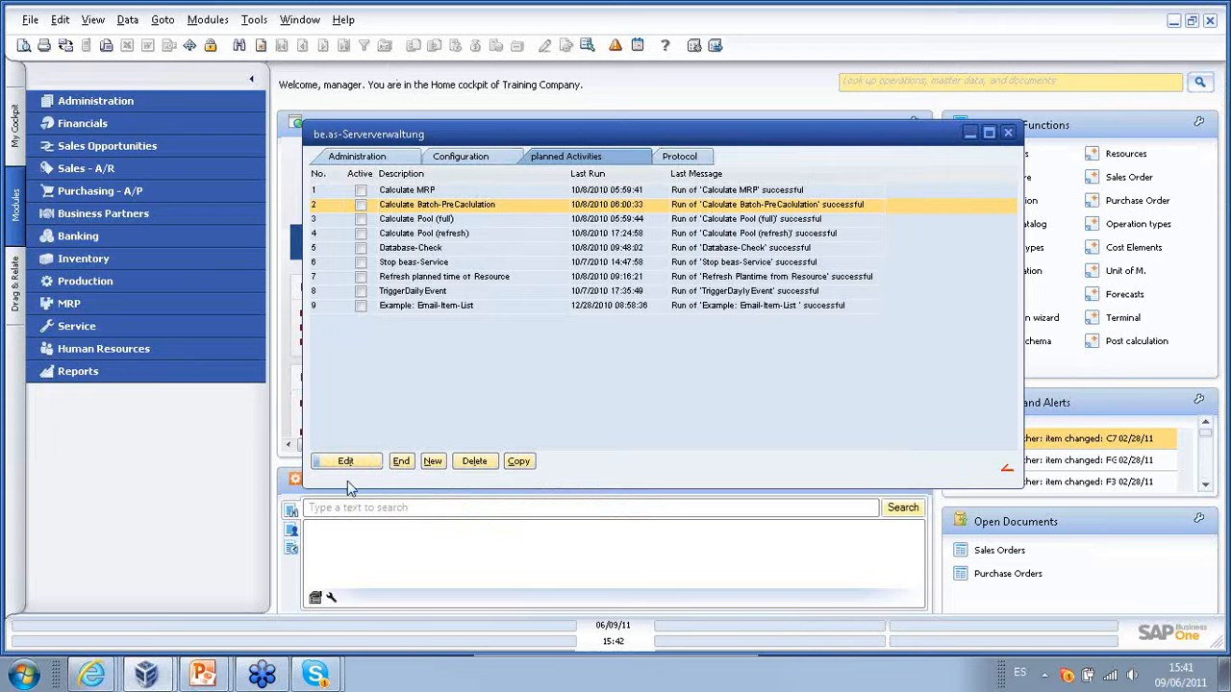
pyautogui.click(403, 463)
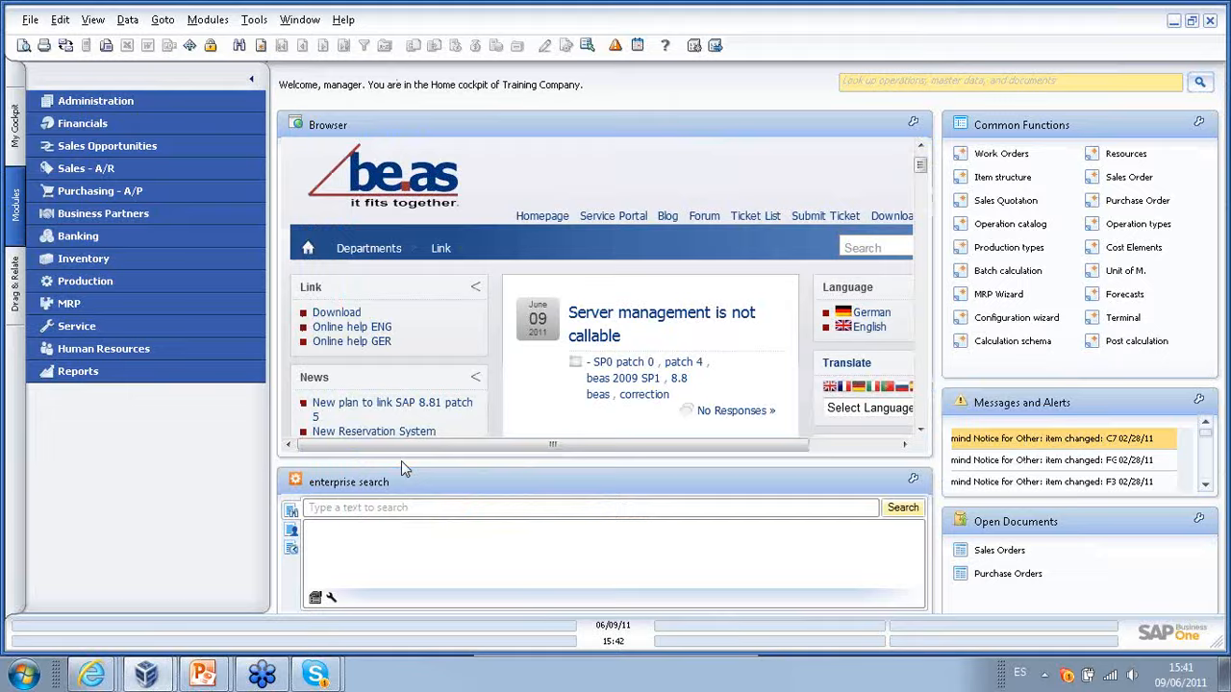
# - Switch to the Calculation slide show in PowerPoint and advance from the Batch Calculation slide to the Agenda slide
pyautogui.click(216, 675)
pyautogui.click(209, 645)
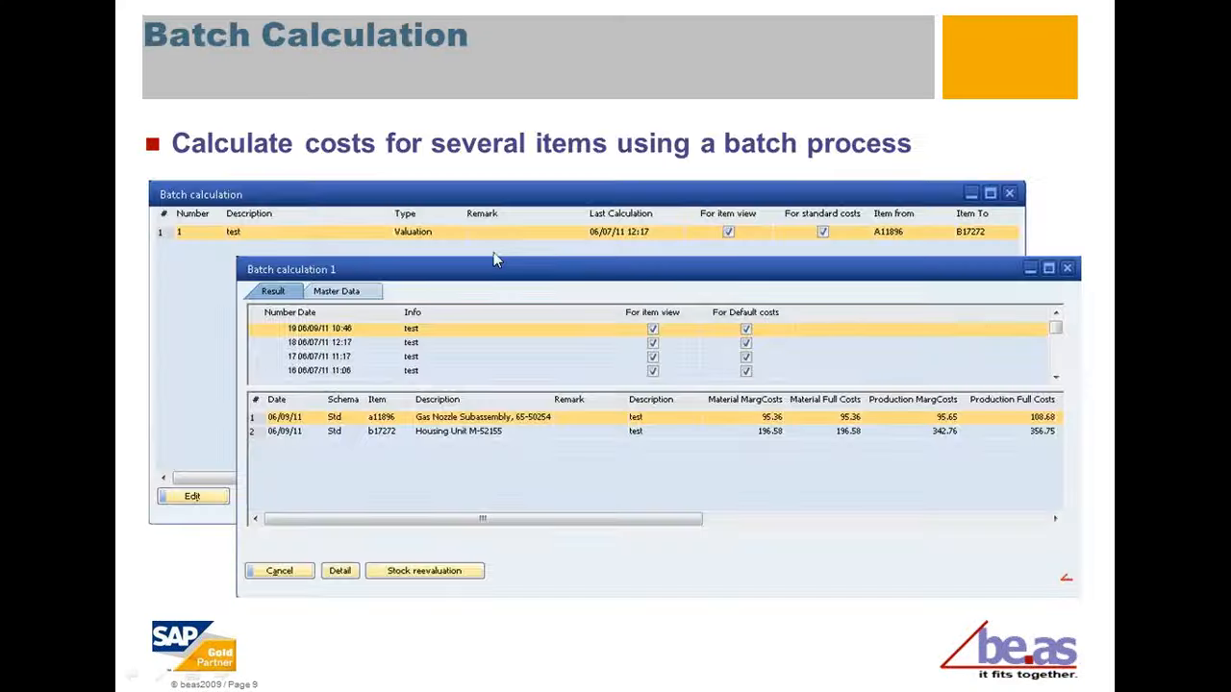
pyautogui.click(494, 254)
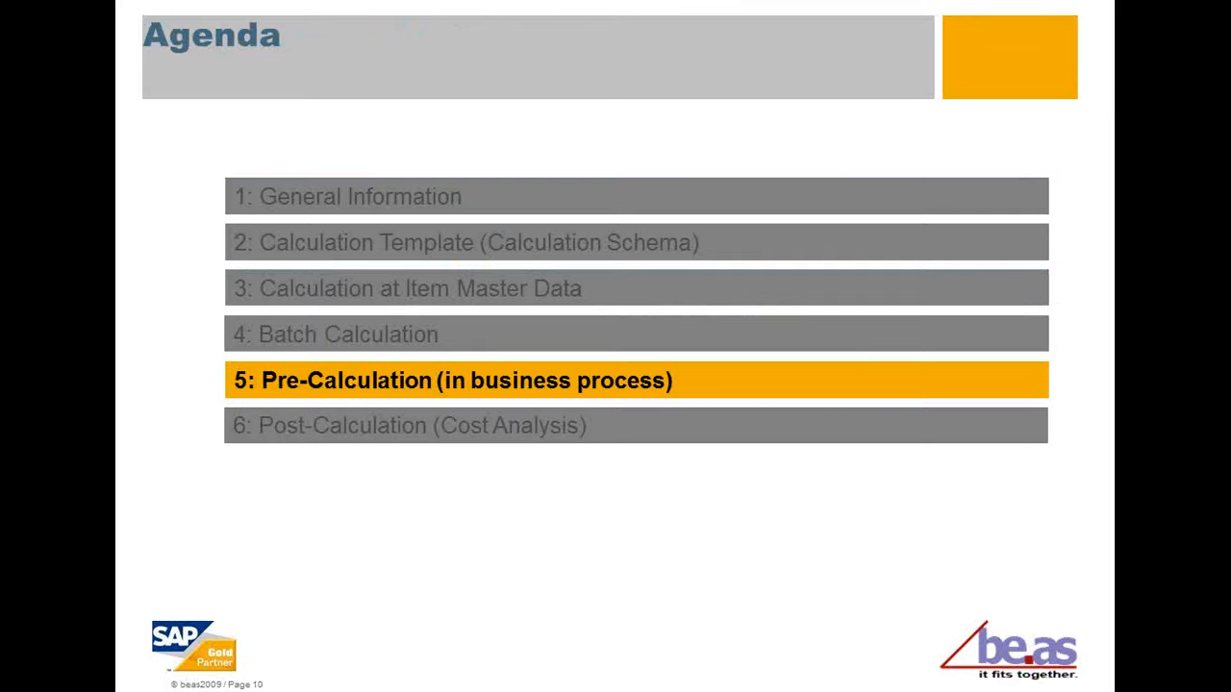
# - Switch back to SAP Business One, open Work Orders, and expand the last b17272 order down to its materials and operations
pyautogui.hotkey('alt', 'Tab')
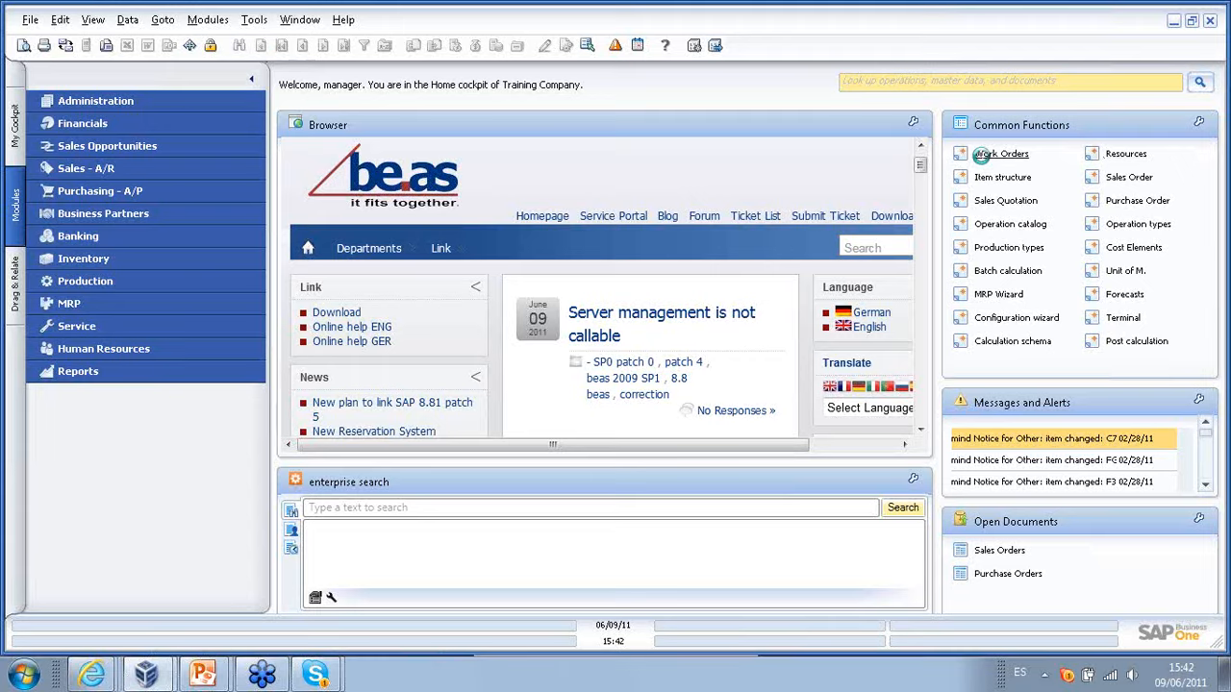
pyautogui.click(1000, 154)
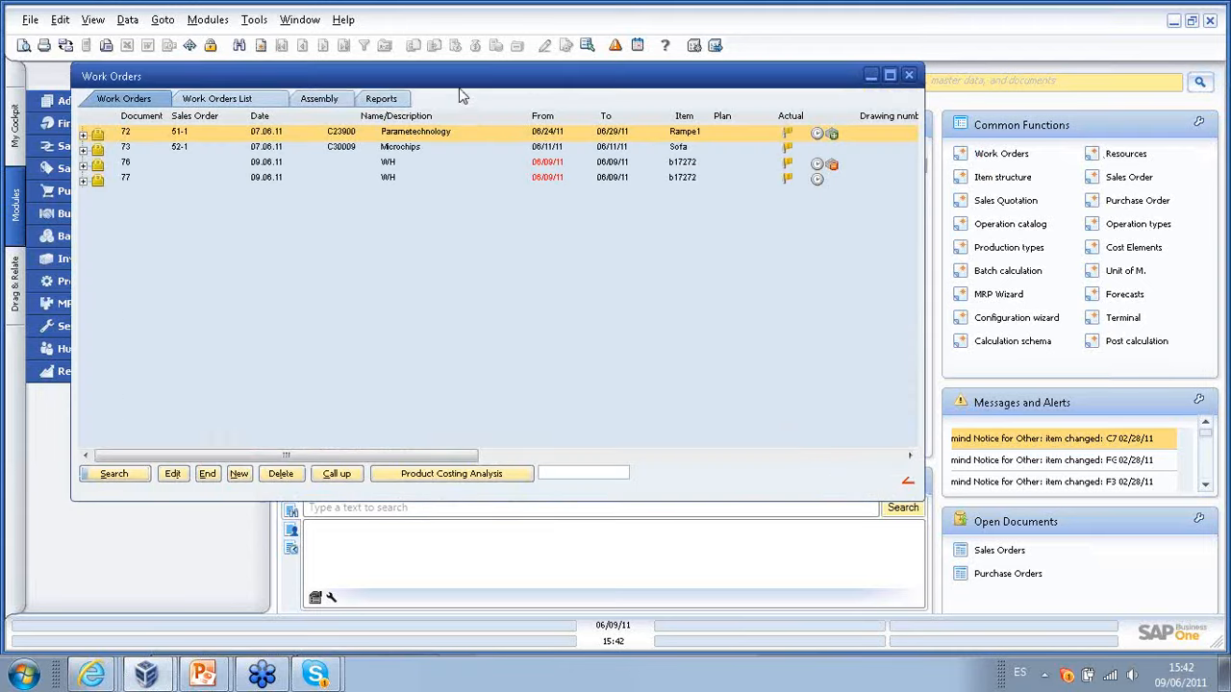
pyautogui.moveTo(462, 82); pyautogui.dragTo(508, 135)
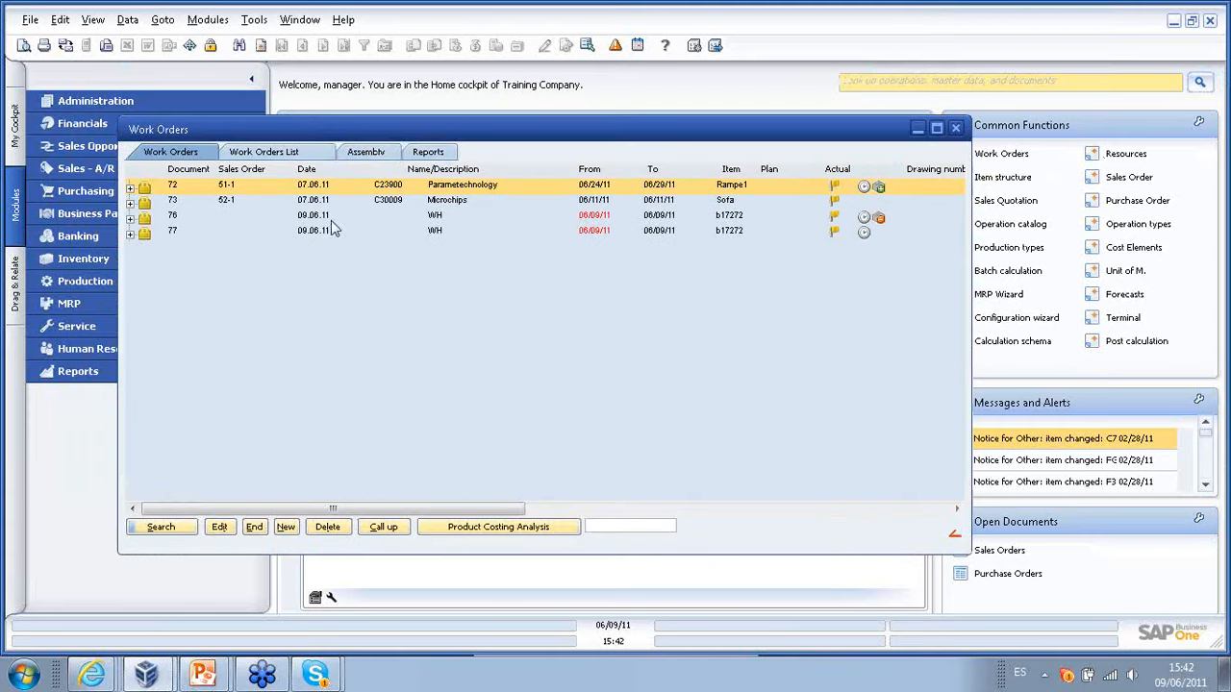
pyautogui.click(130, 234)
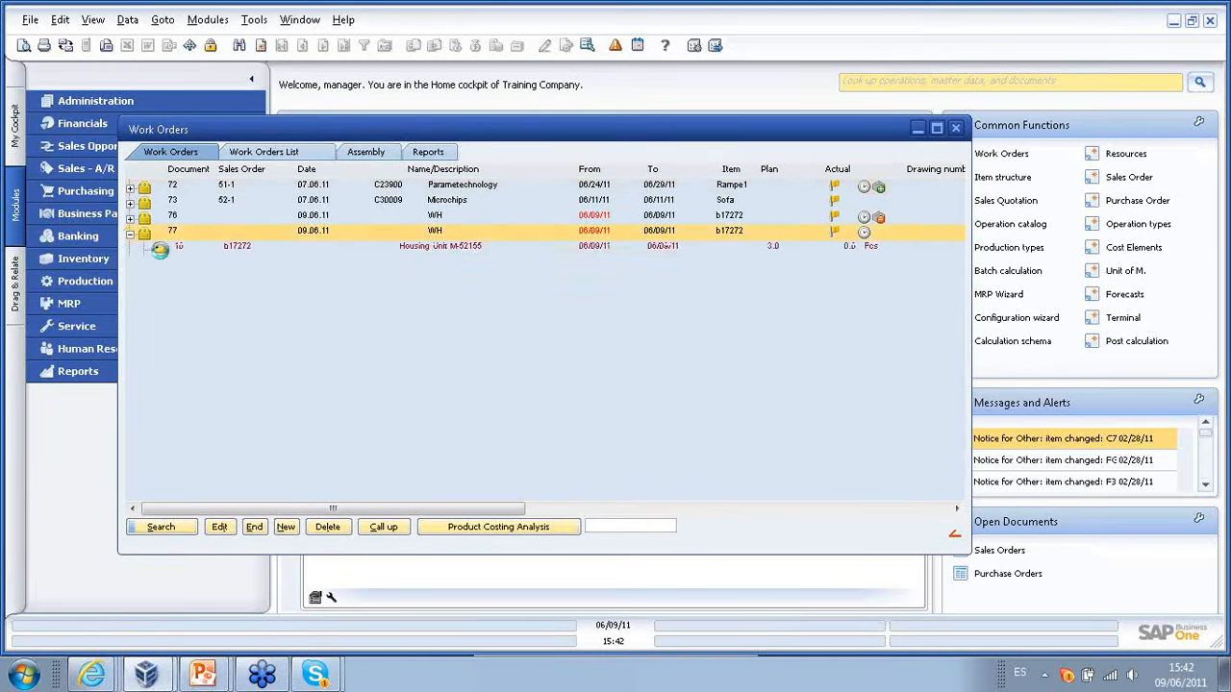
pyautogui.click(158, 246)
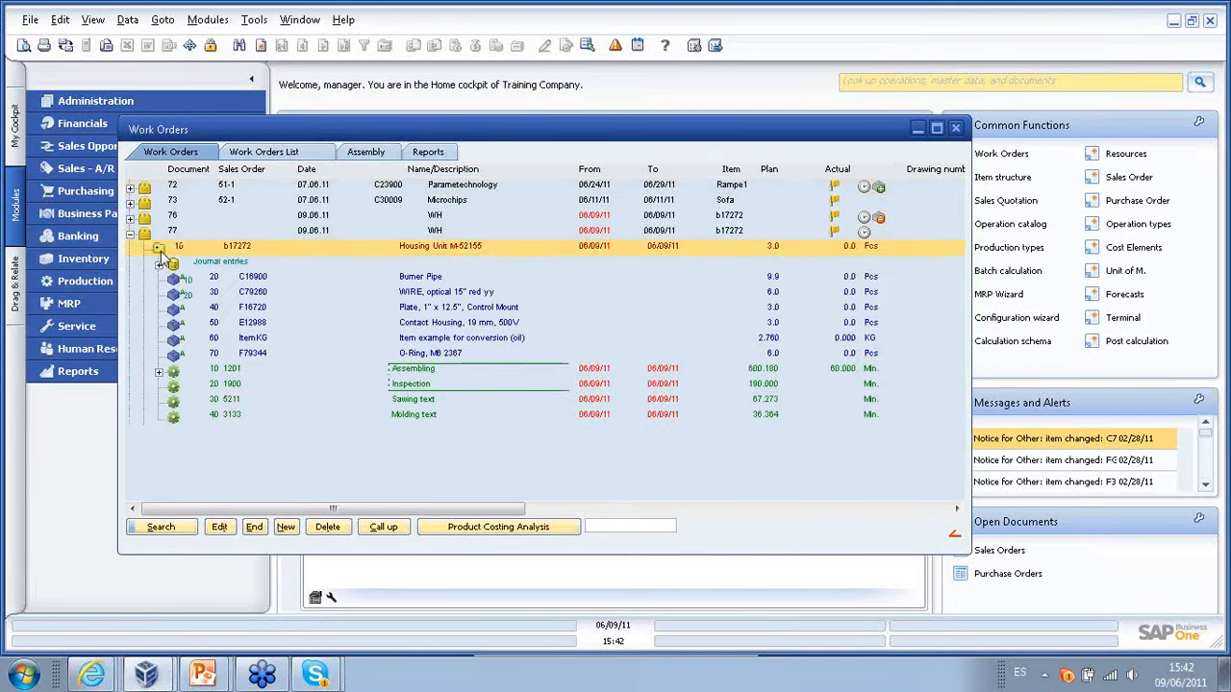
pyautogui.click(199, 292)
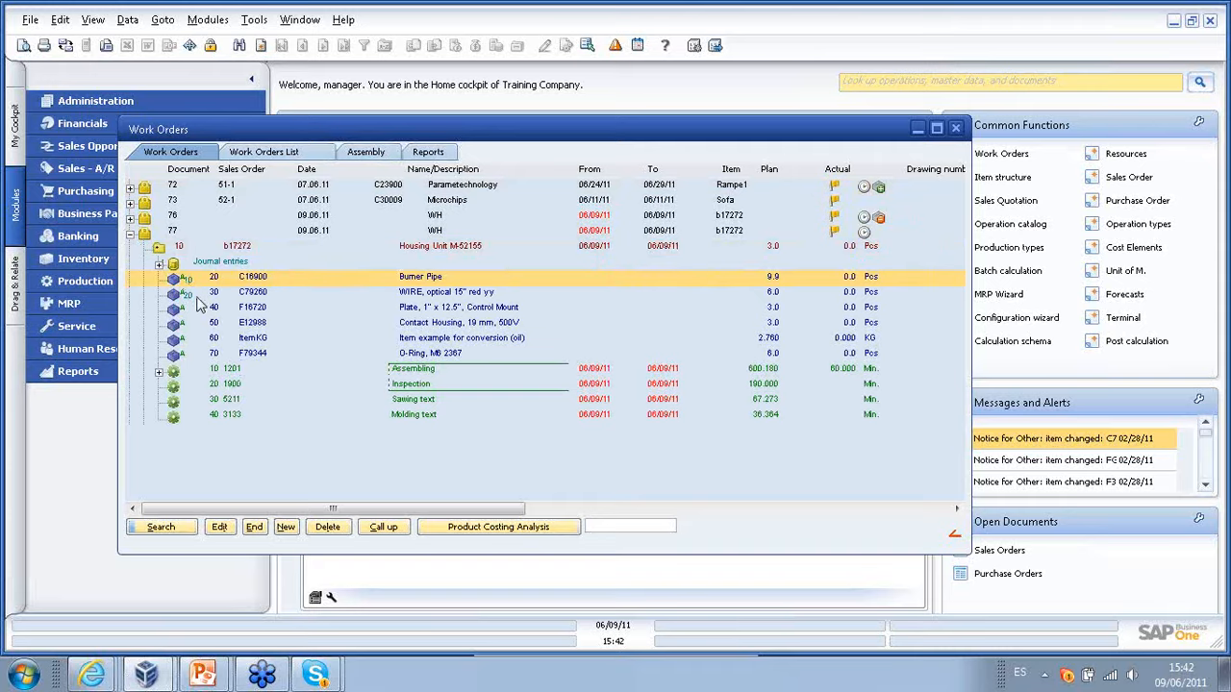
# - Expand the Assembling operation's time receipt and its document down to the account lines of the Timereceipt-Message journal entry
pyautogui.click(159, 372)
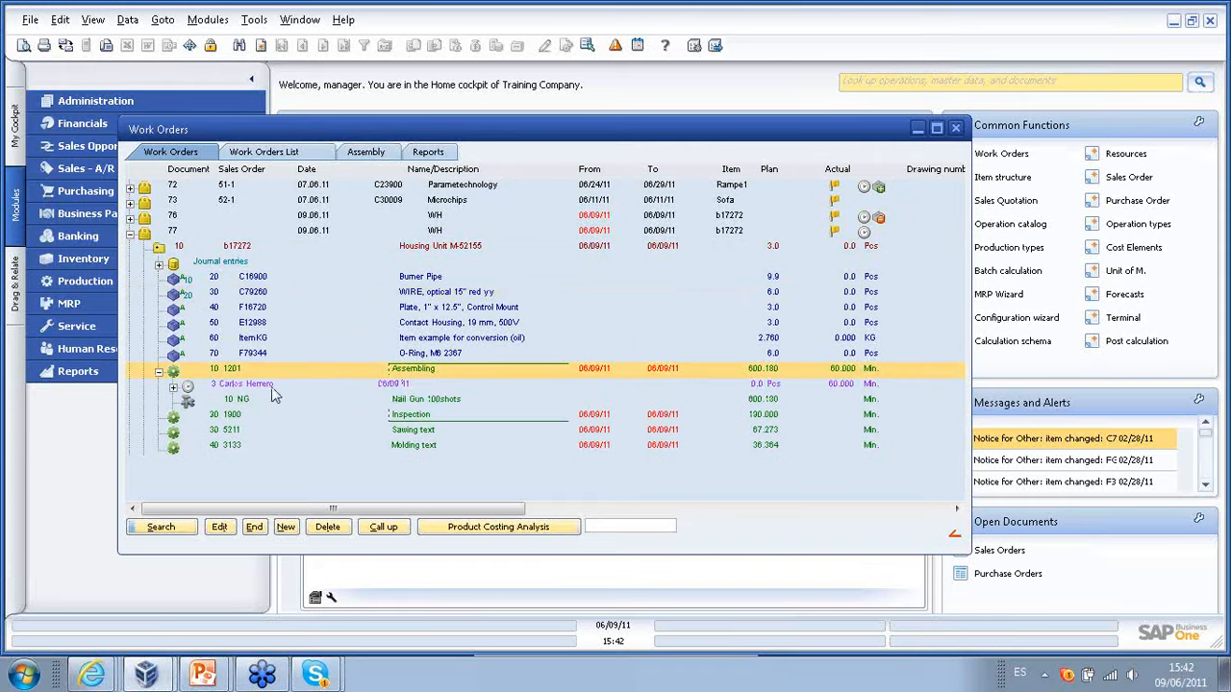
pyautogui.click(272, 386)
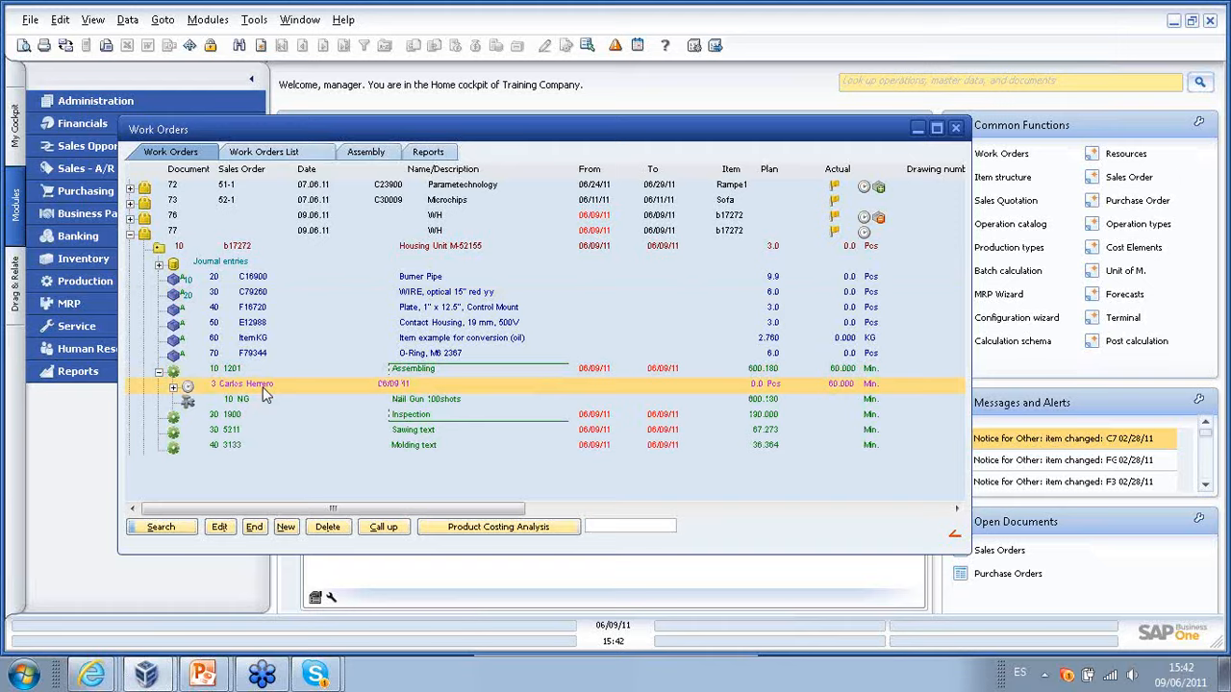
pyautogui.click(174, 387)
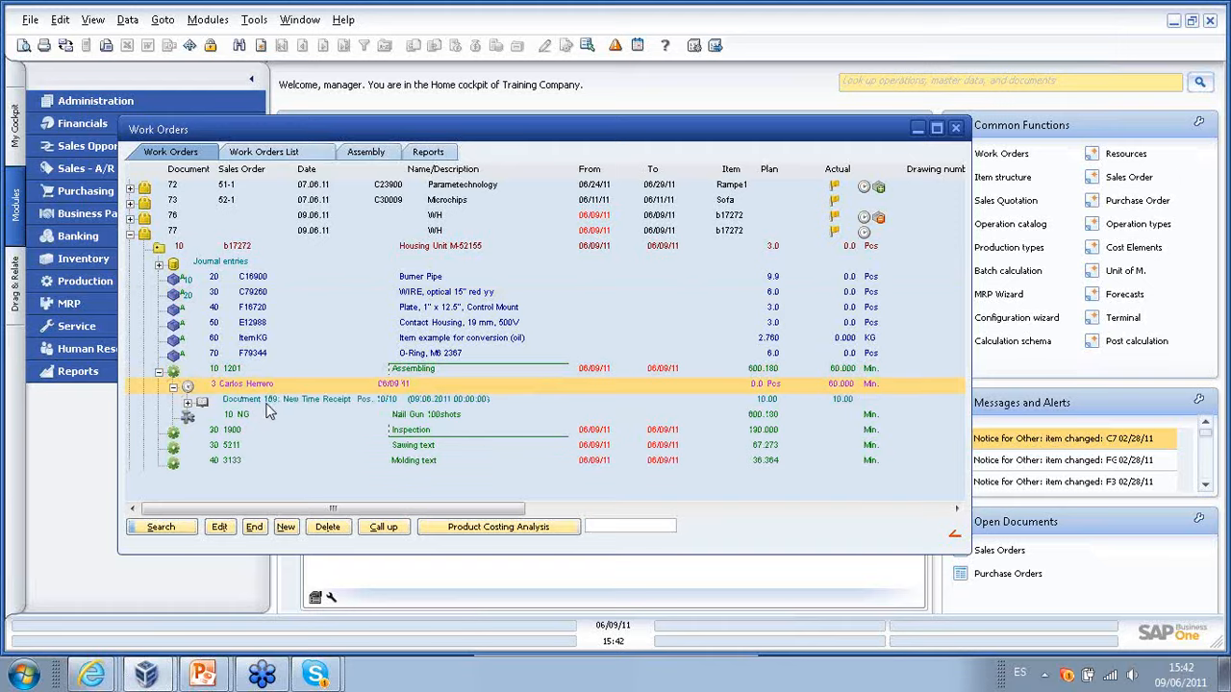
pyautogui.click(271, 402)
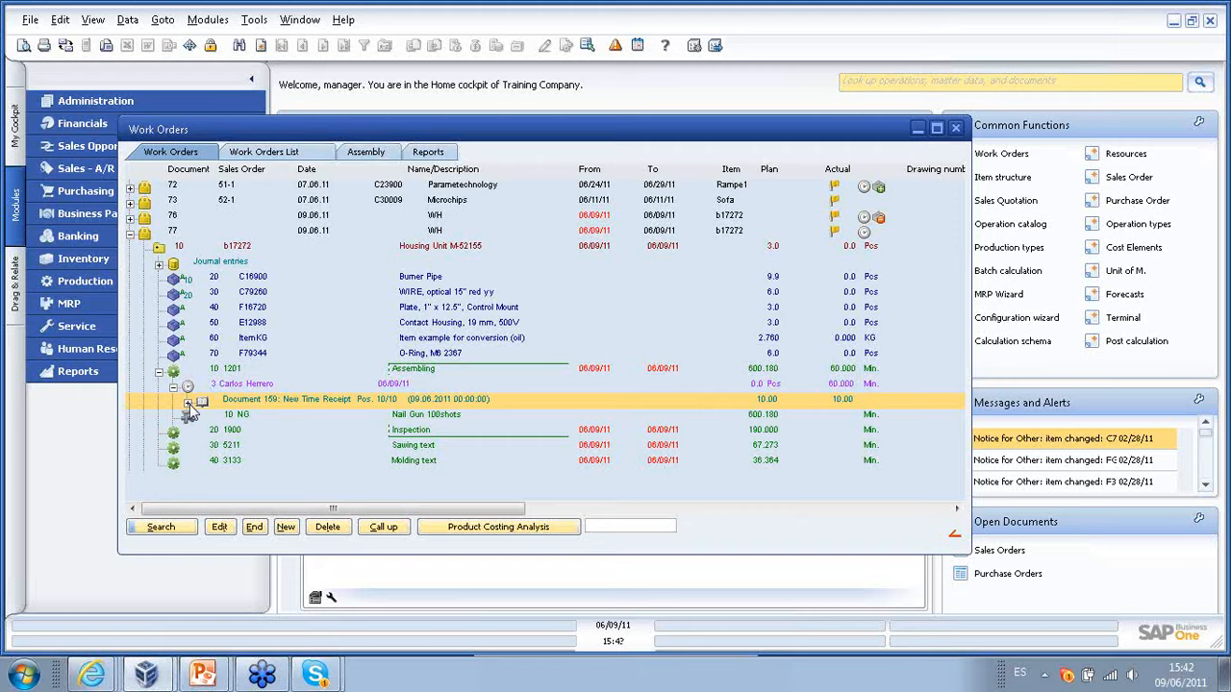
pyautogui.click(188, 404)
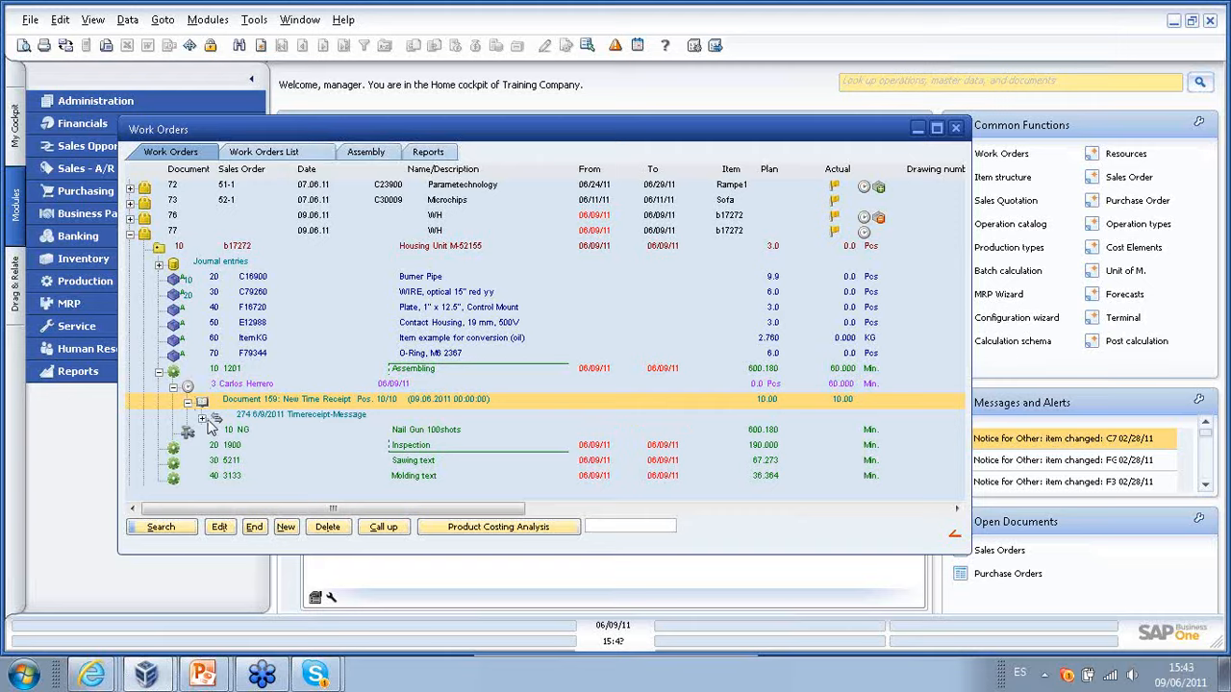
pyautogui.click(202, 419)
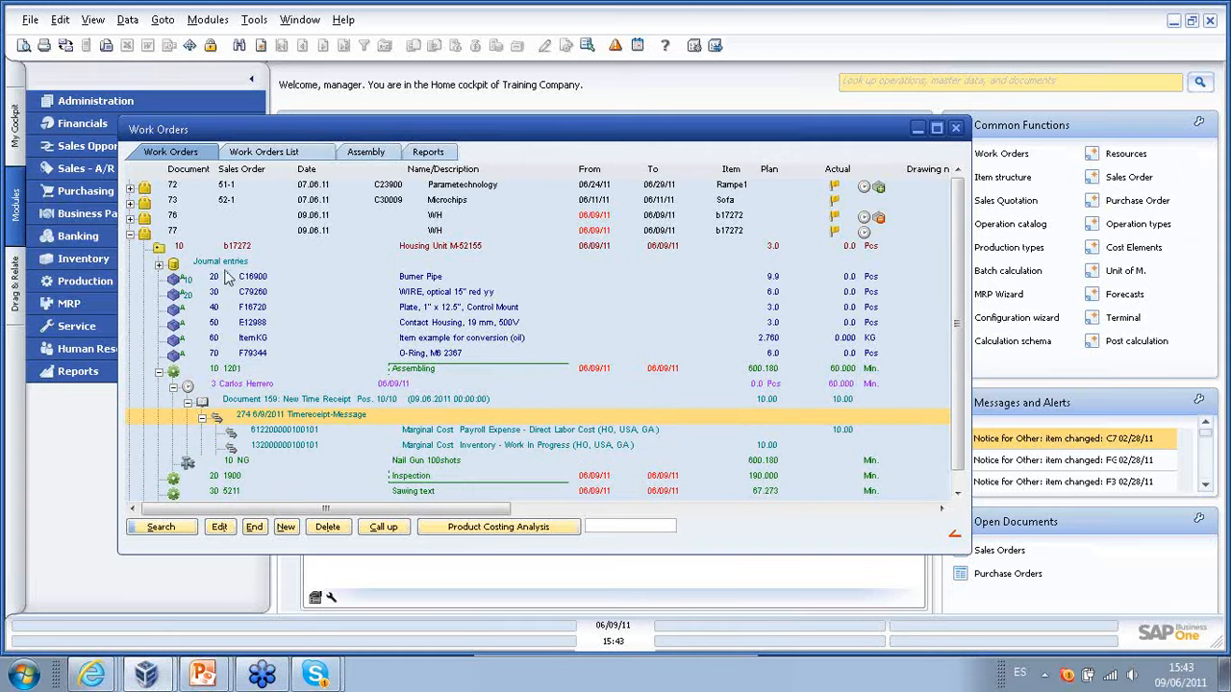
pyautogui.click(267, 389)
pyautogui.doubleClick(267, 389)
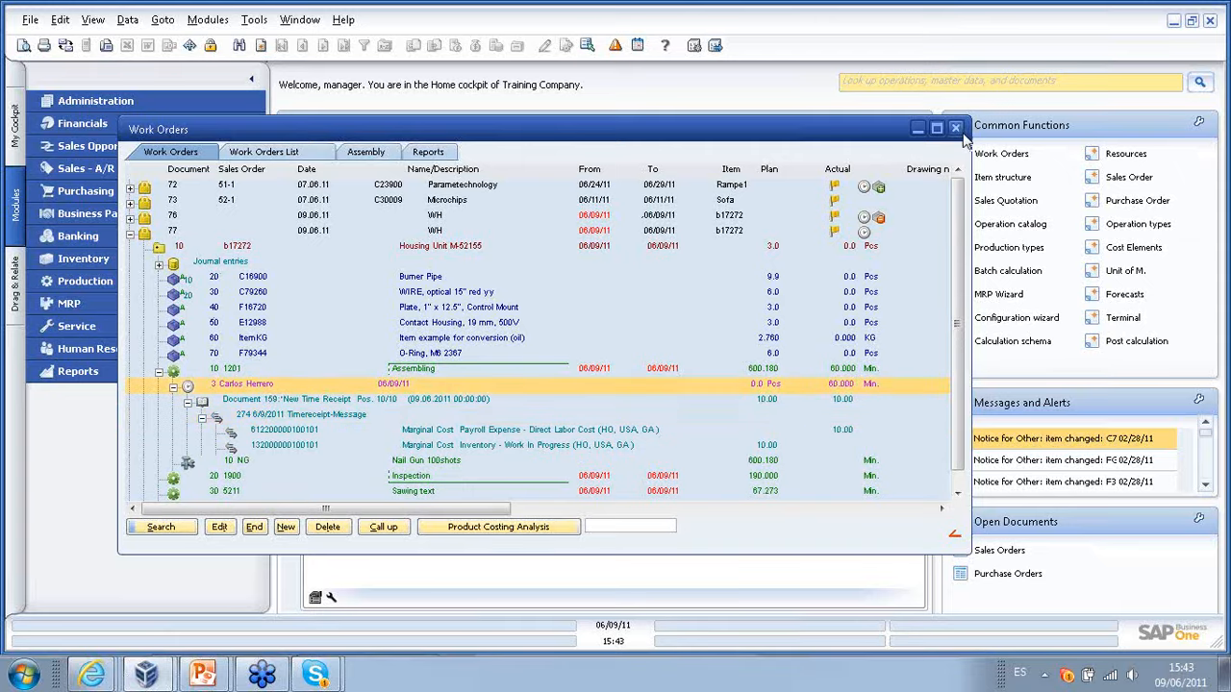
pyautogui.click(936, 75)
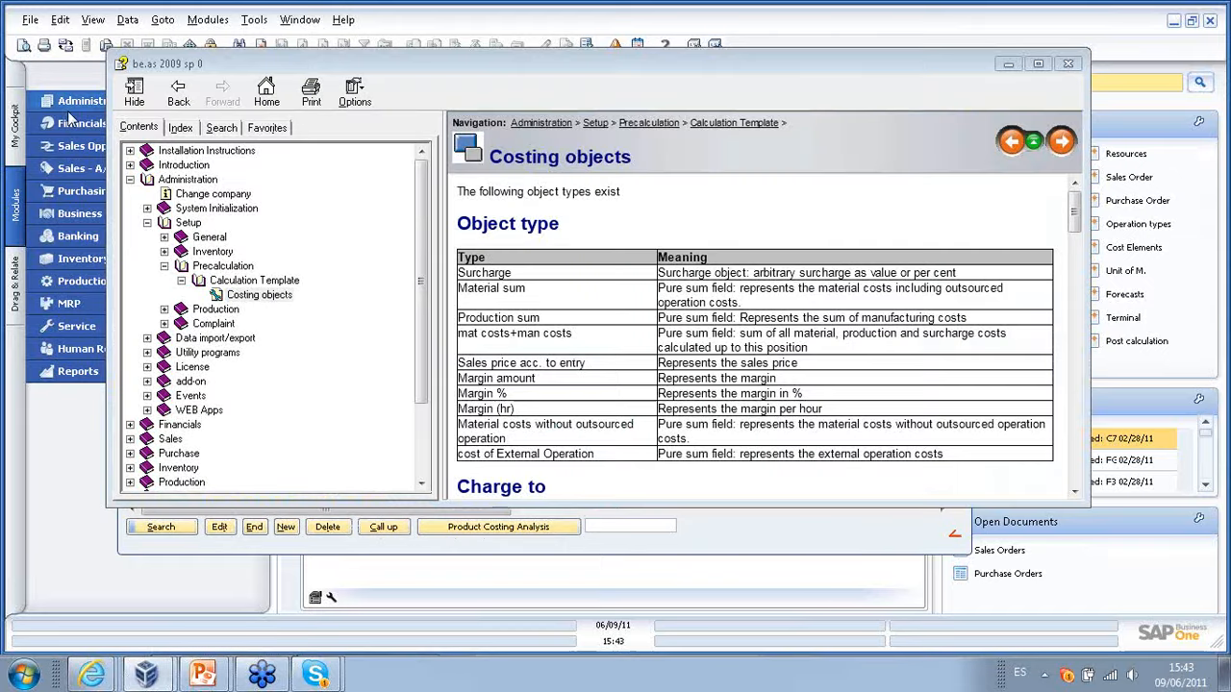
pyautogui.click(1006, 65)
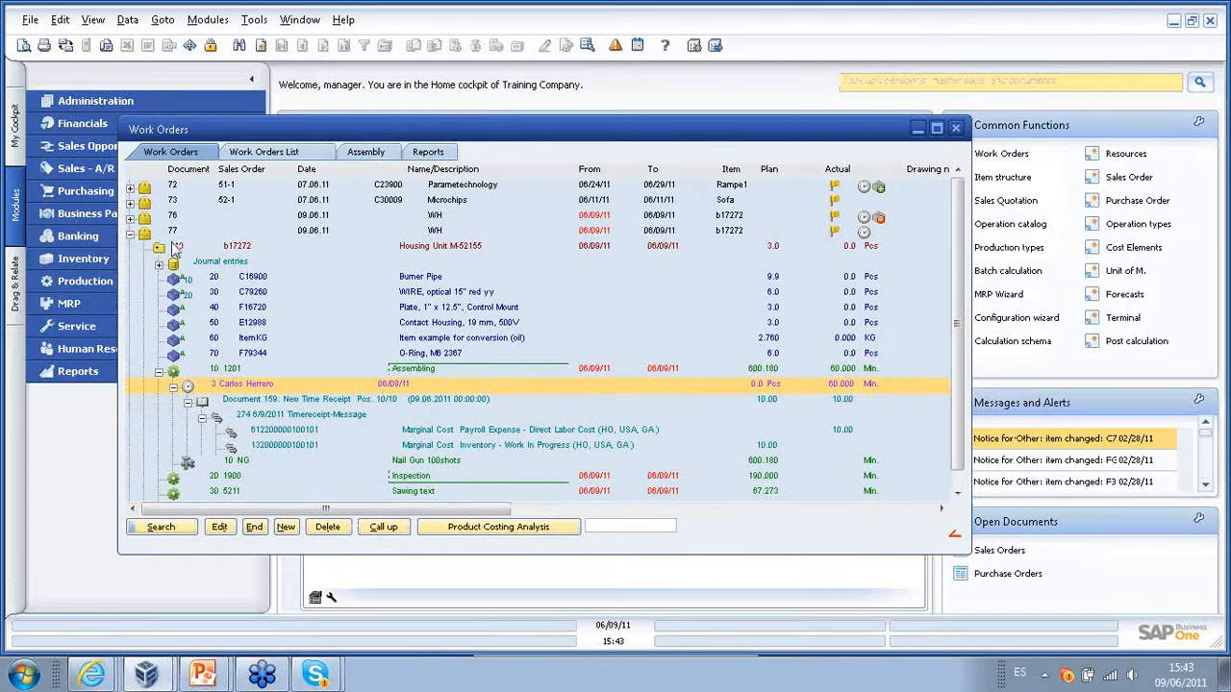
# - Open Journal Entry in Financials, widen the G/L account code and name columns to examine the Timereceipt-Message posting, and close it
pyautogui.click(81, 127)
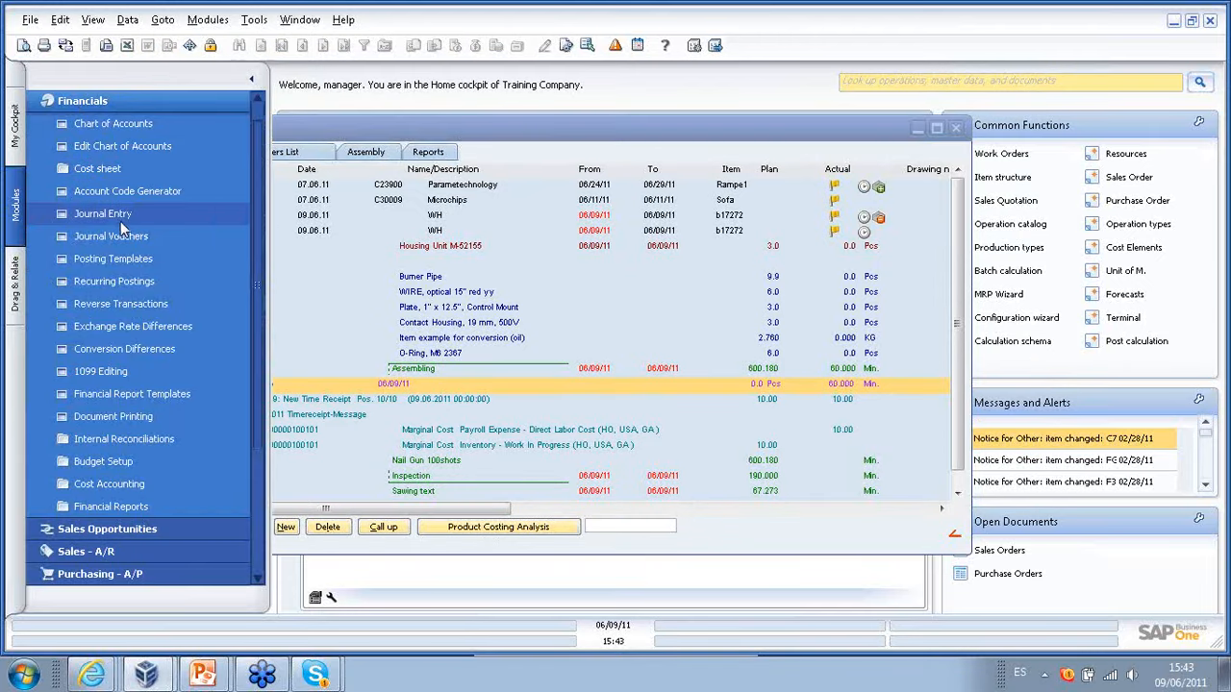
pyautogui.click(121, 219)
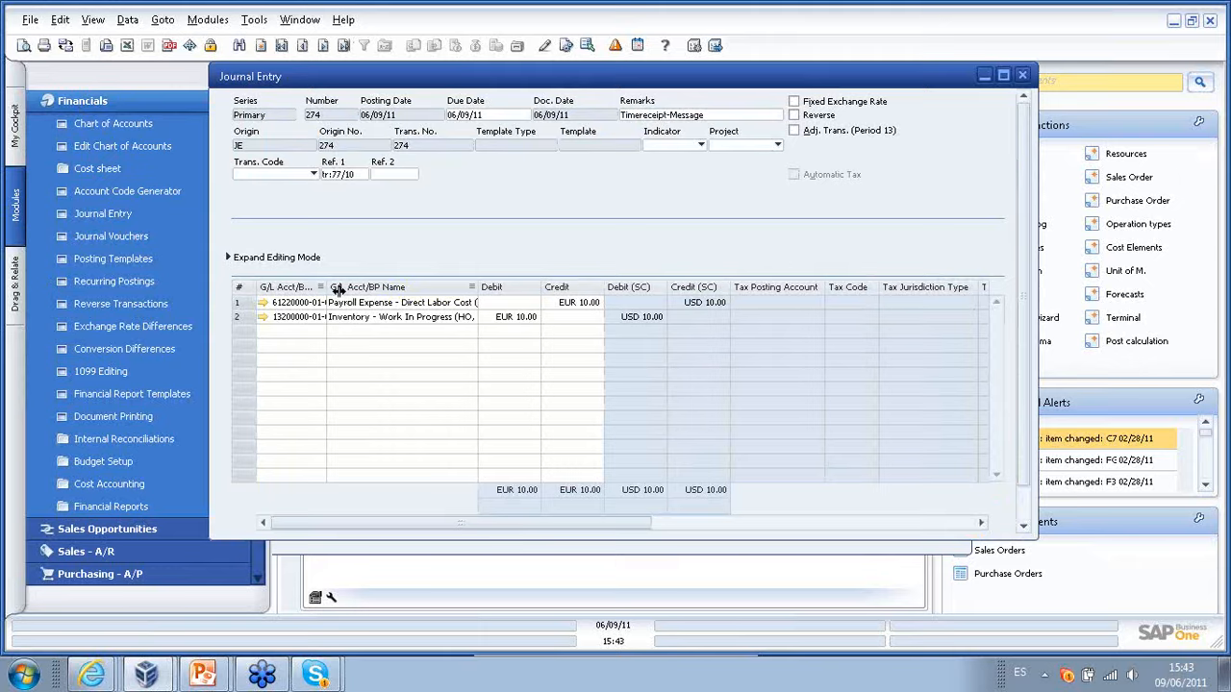
pyautogui.moveTo(360, 297); pyautogui.dragTo(408, 304)
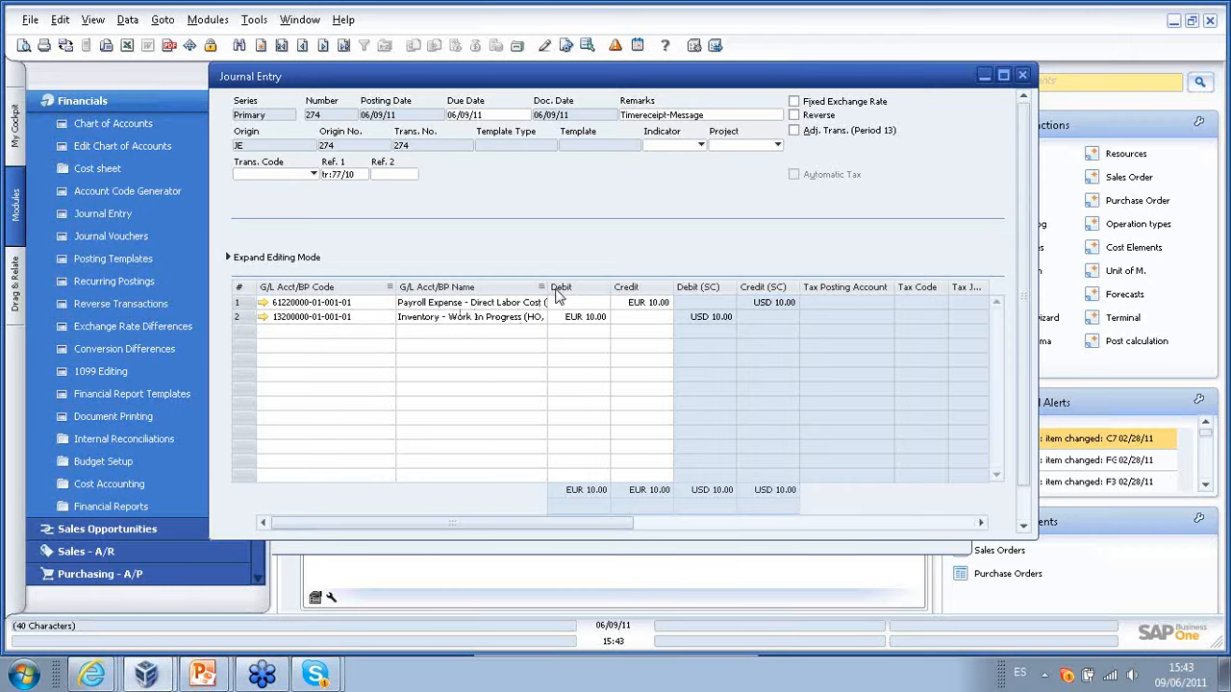
pyautogui.moveTo(547, 287); pyautogui.dragTo(593, 287)
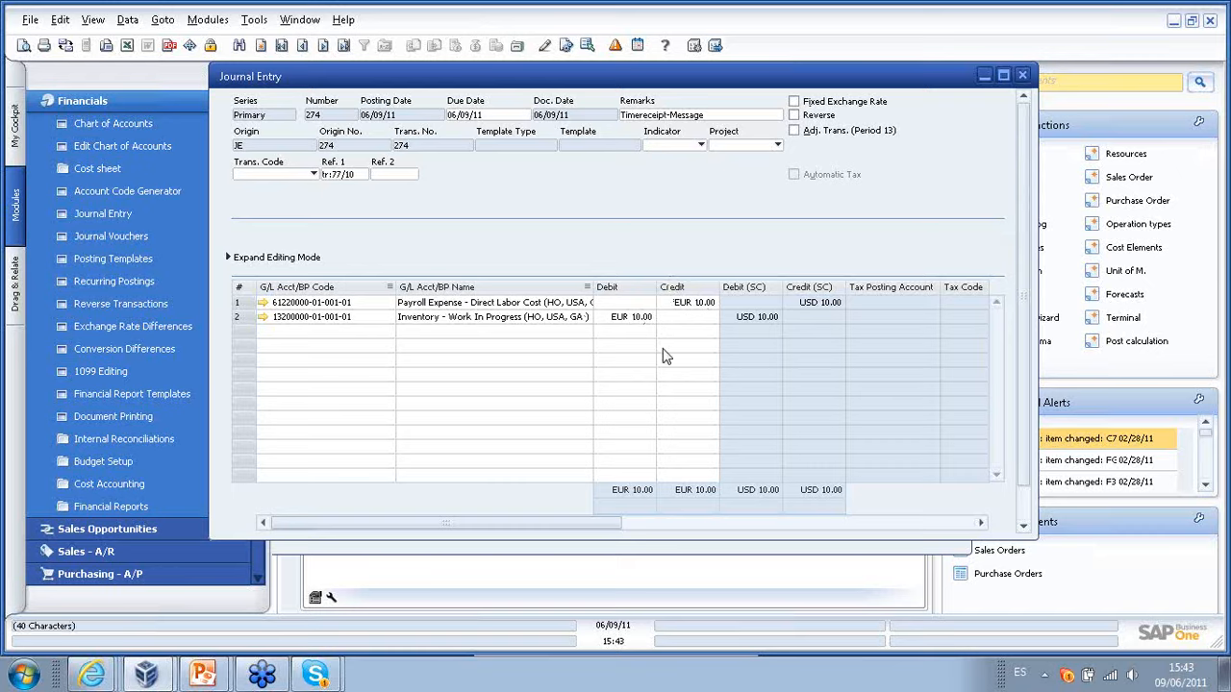
pyautogui.click(1022, 76)
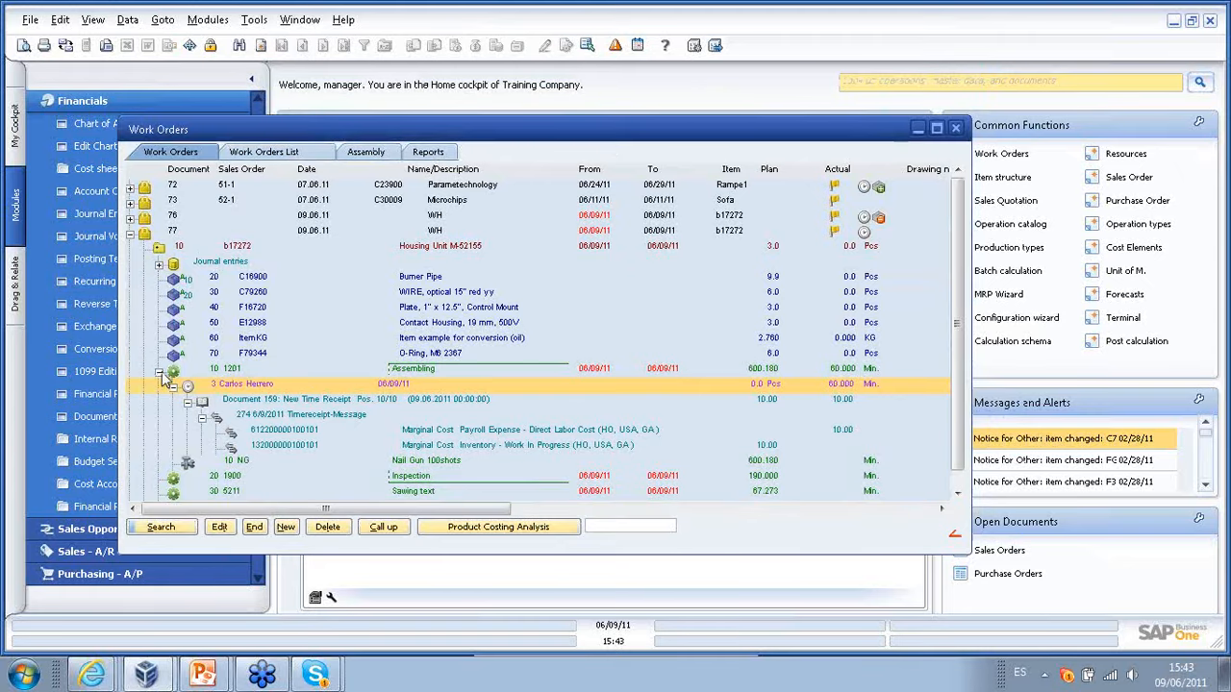
# - Collapse the Assembling operation in the work order and bring up the open PowerPoint windows to return to the Calculation presentation
pyautogui.click(160, 372)
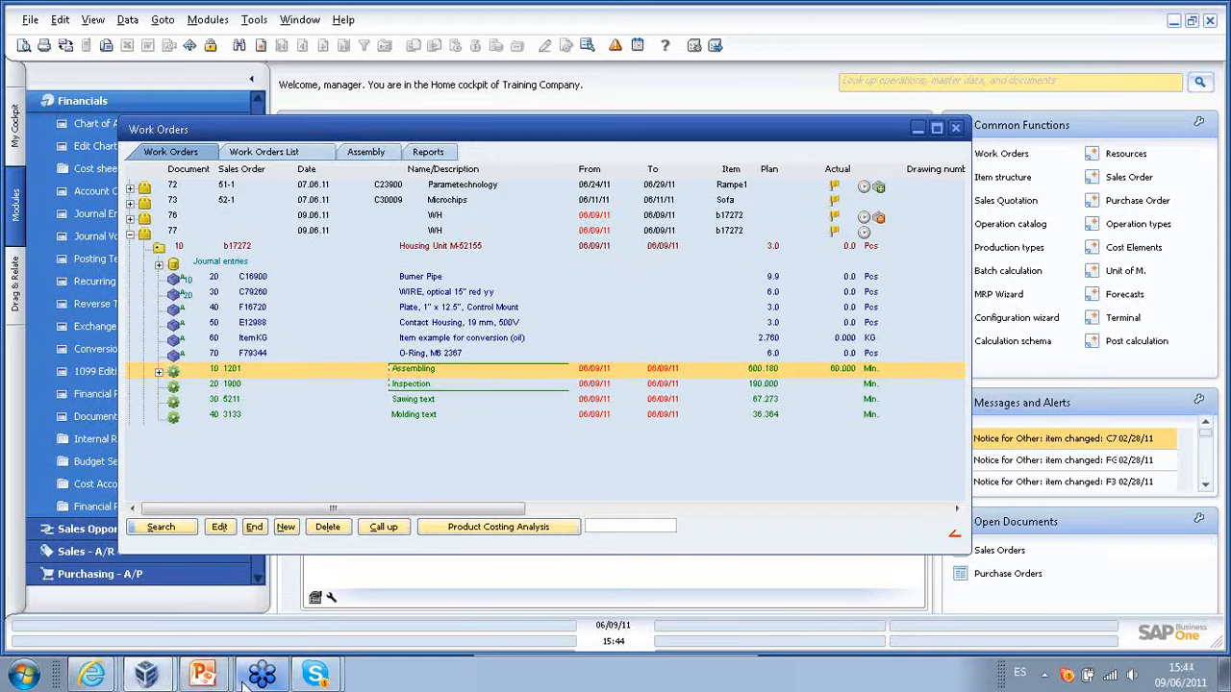
pyautogui.moveTo(243, 683)
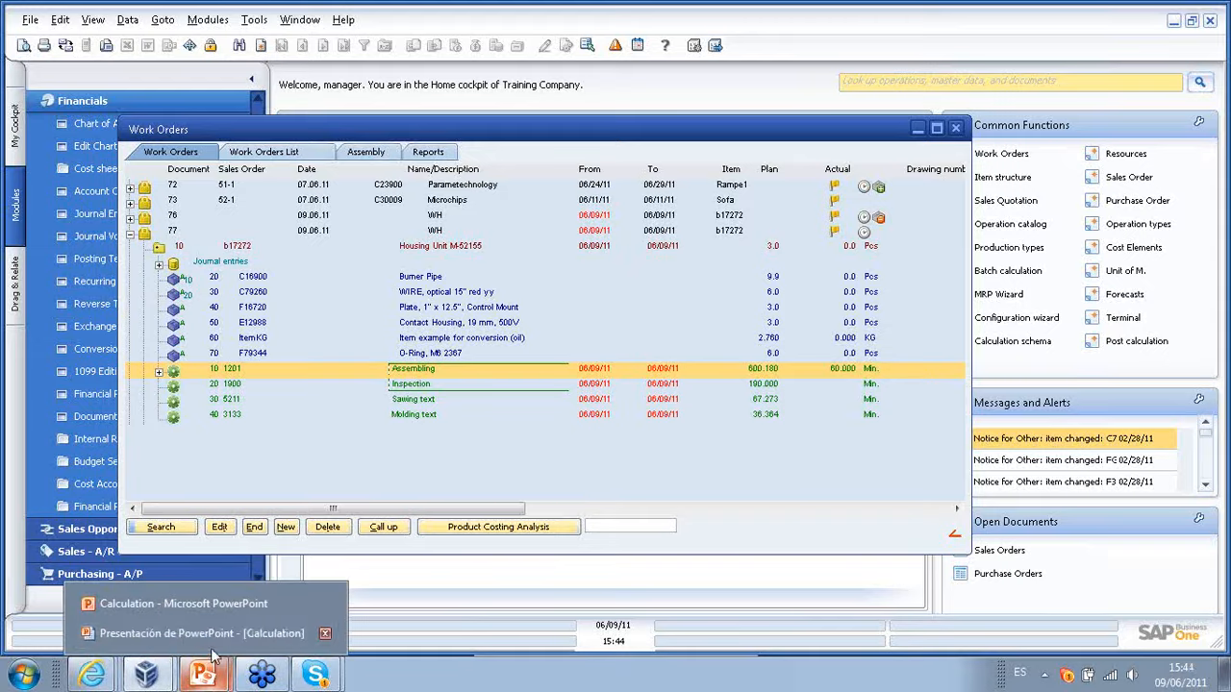
# - Switch to the running Calculation slideshow in PowerPoint and advance to the slide on the requirements for the precalculation
pyautogui.click(214, 633)
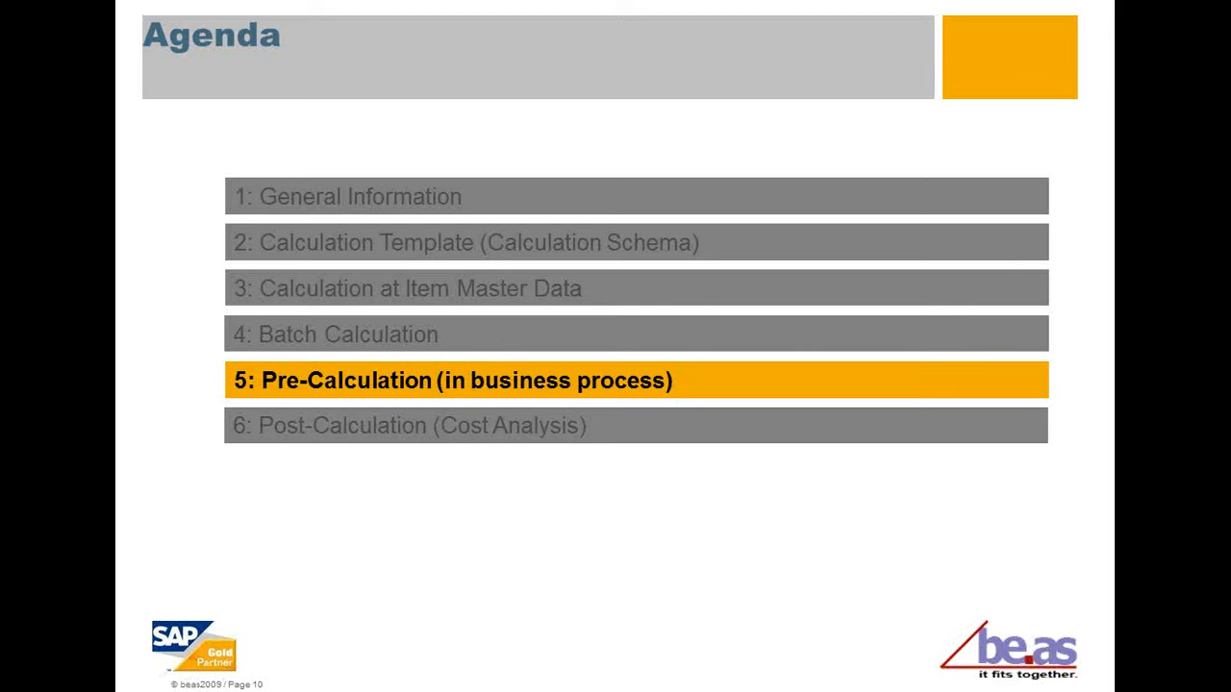
pyautogui.press('Right')
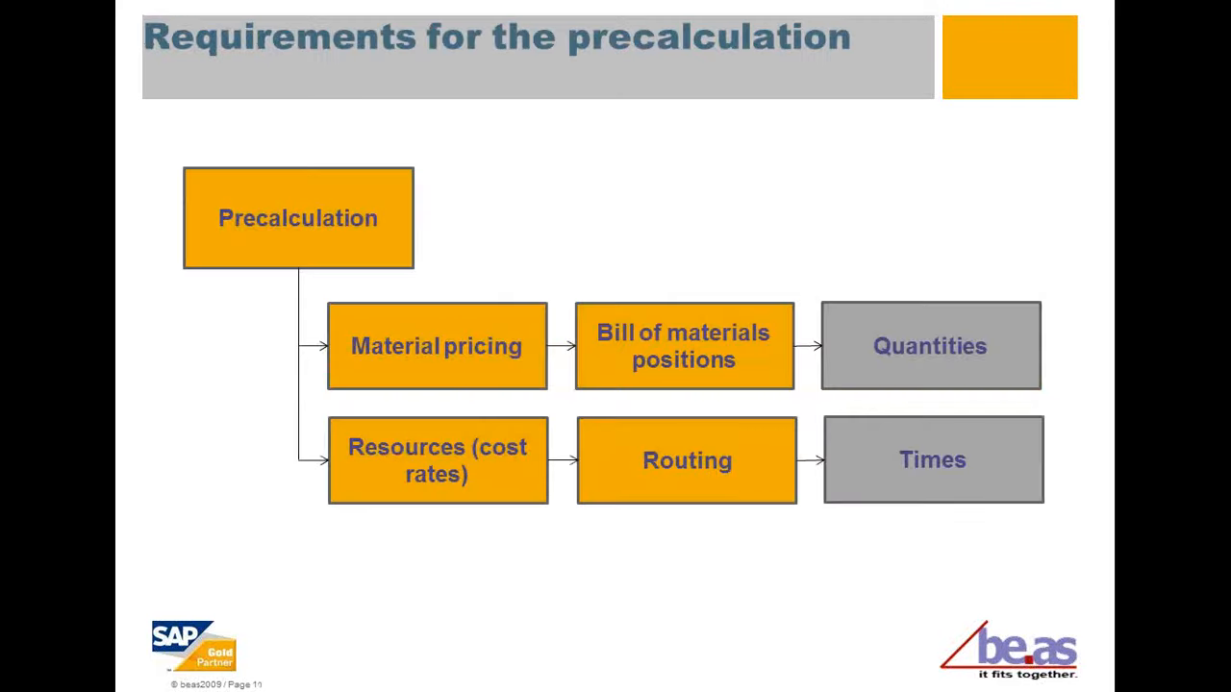
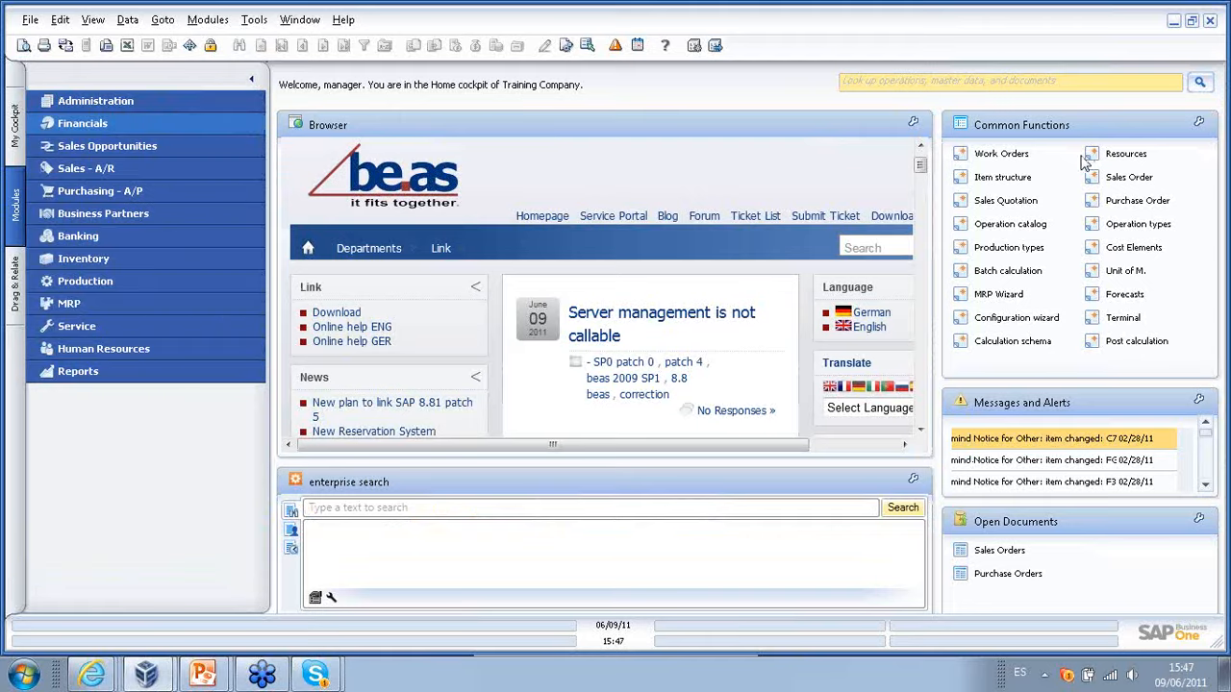
# - Open the sales quotation form, start a new quotation and choose Microchips as its customer
pyautogui.click(1112, 179)
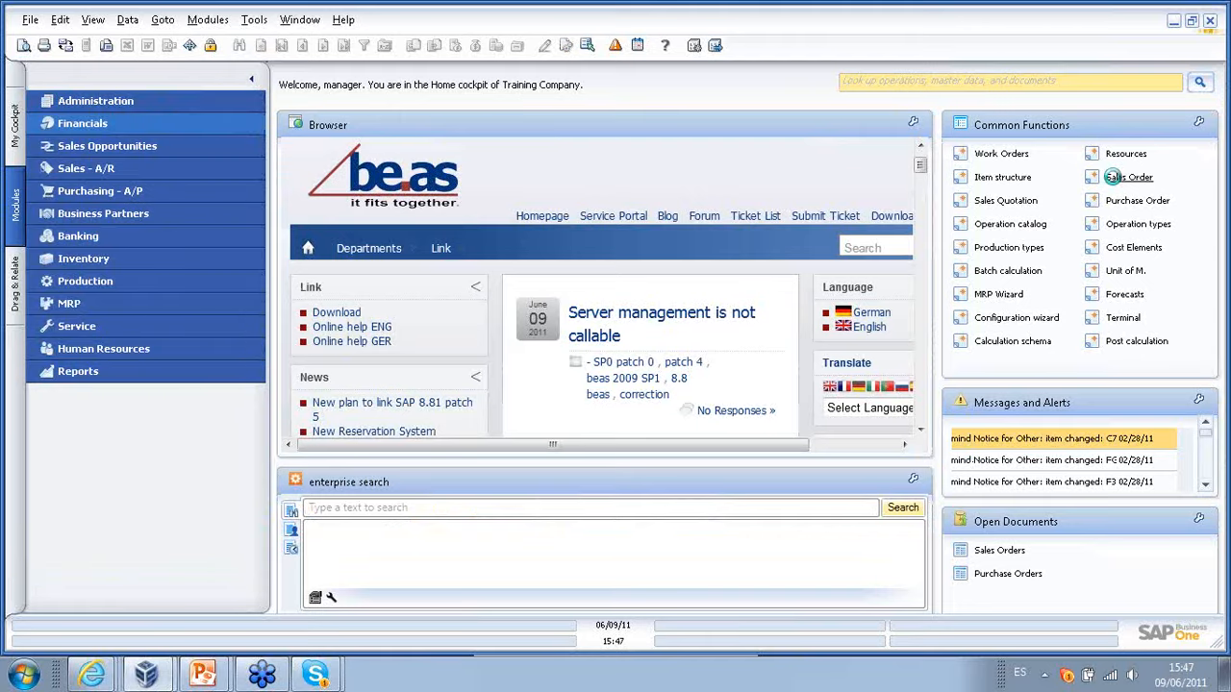
pyautogui.click(751, 83)
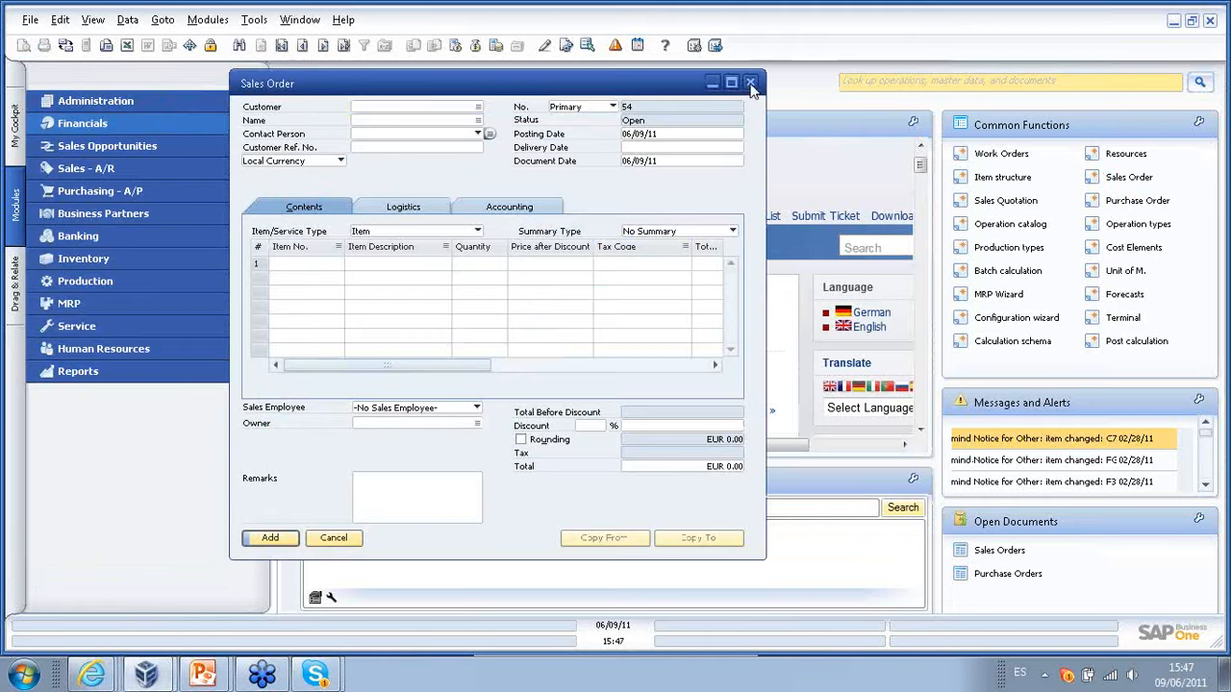
pyautogui.click(1004, 200)
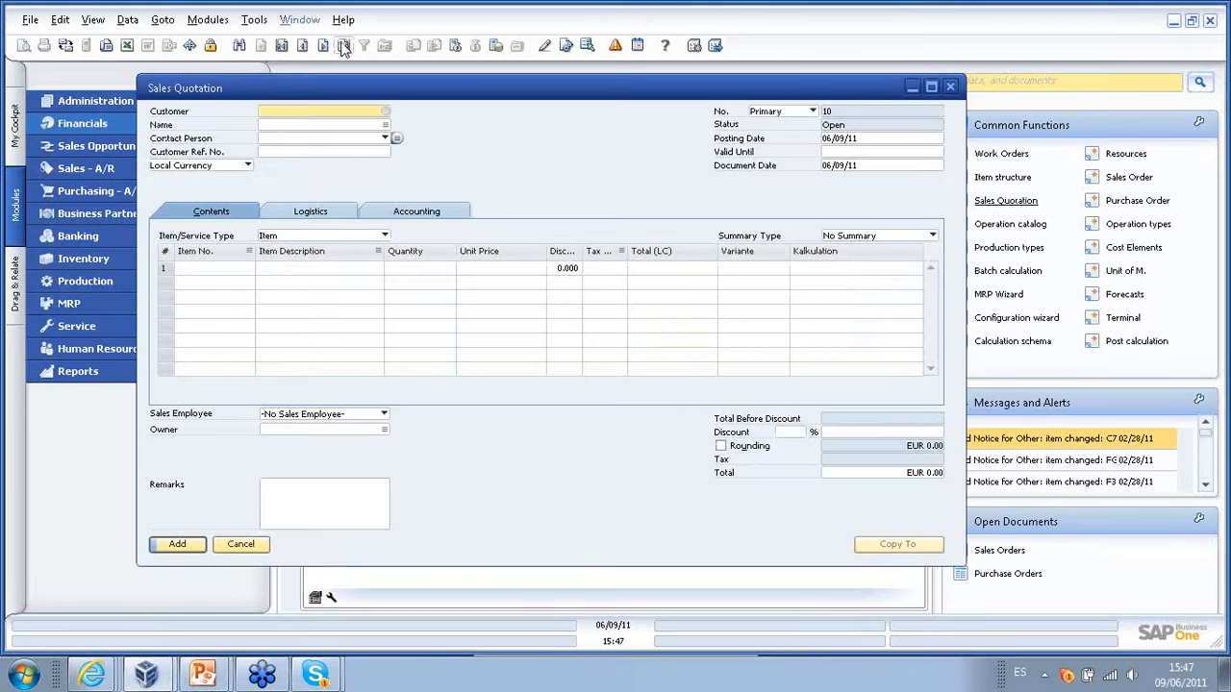
pyautogui.click(343, 45)
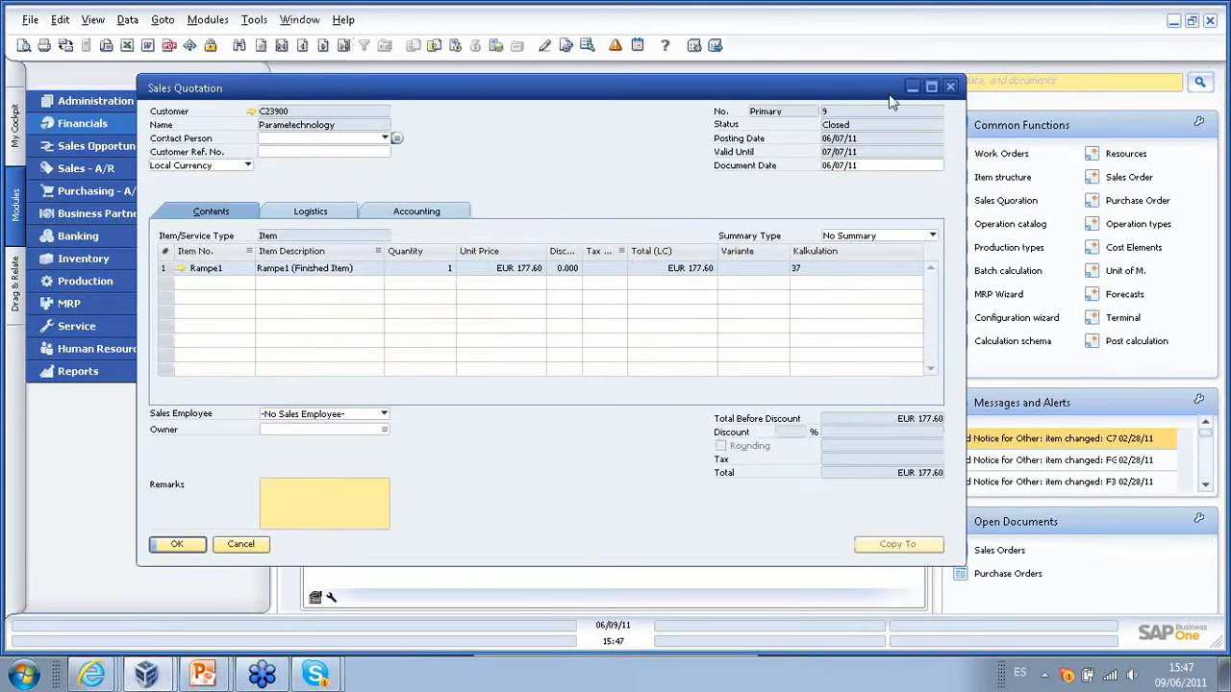
pyautogui.click(261, 45)
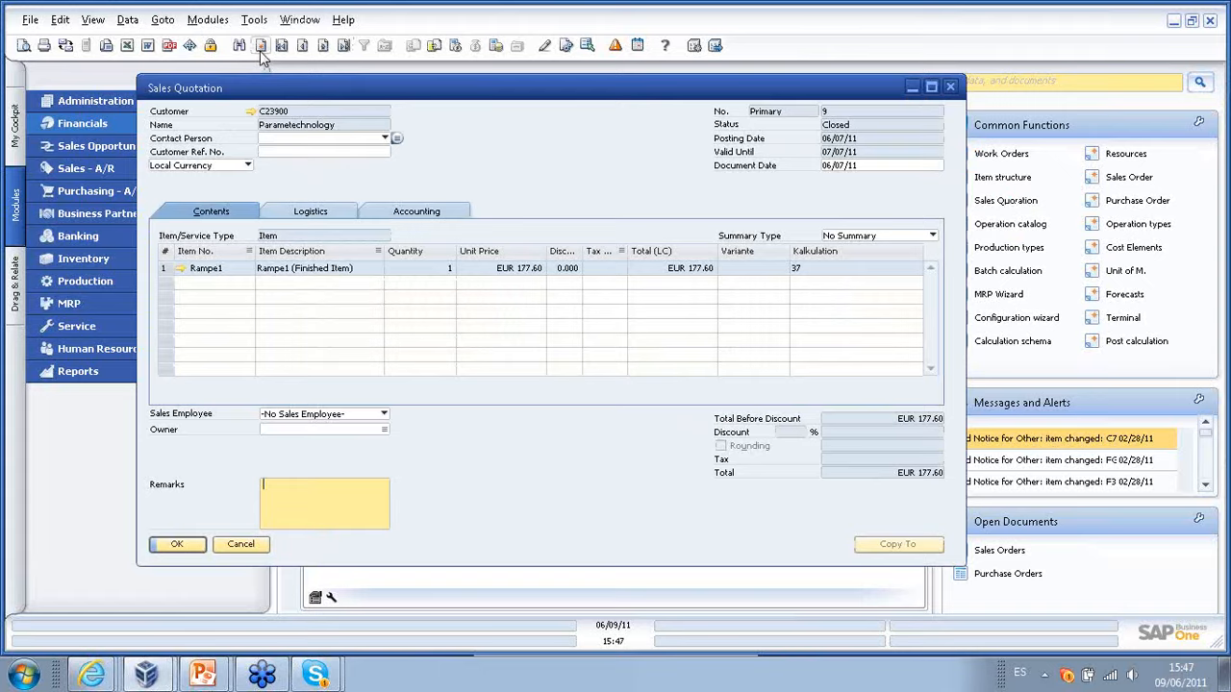
pyautogui.click(385, 112)
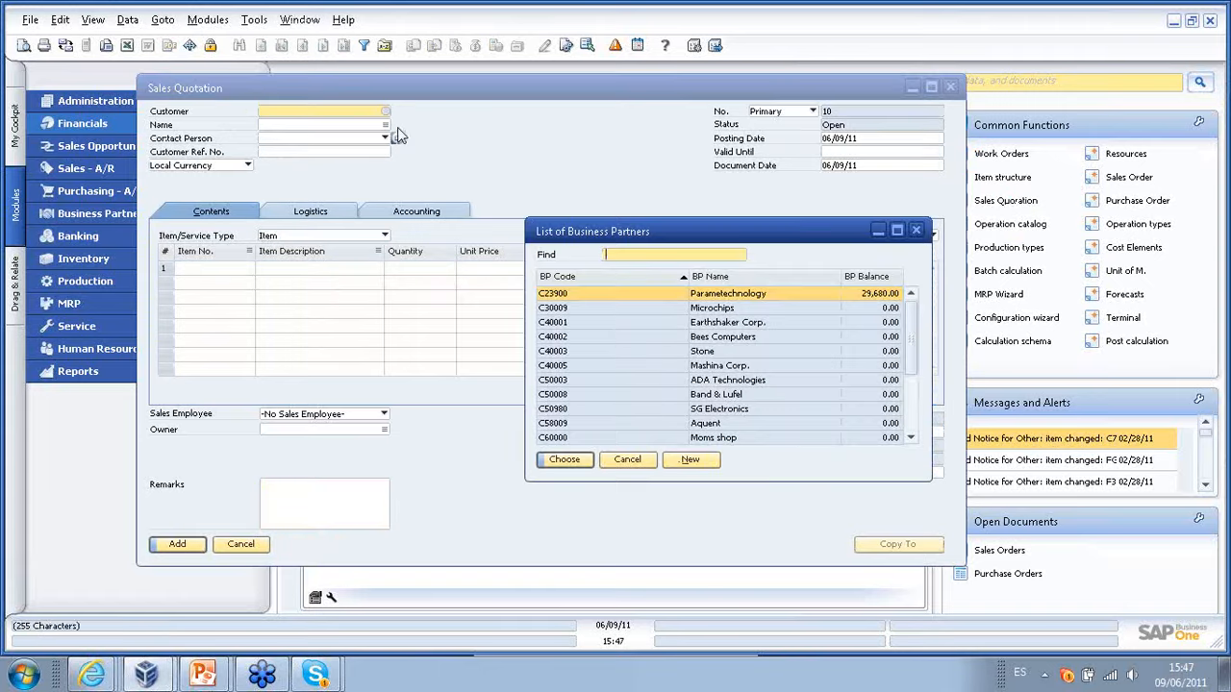
pyautogui.click(627, 309)
pyautogui.doubleClick(627, 309)
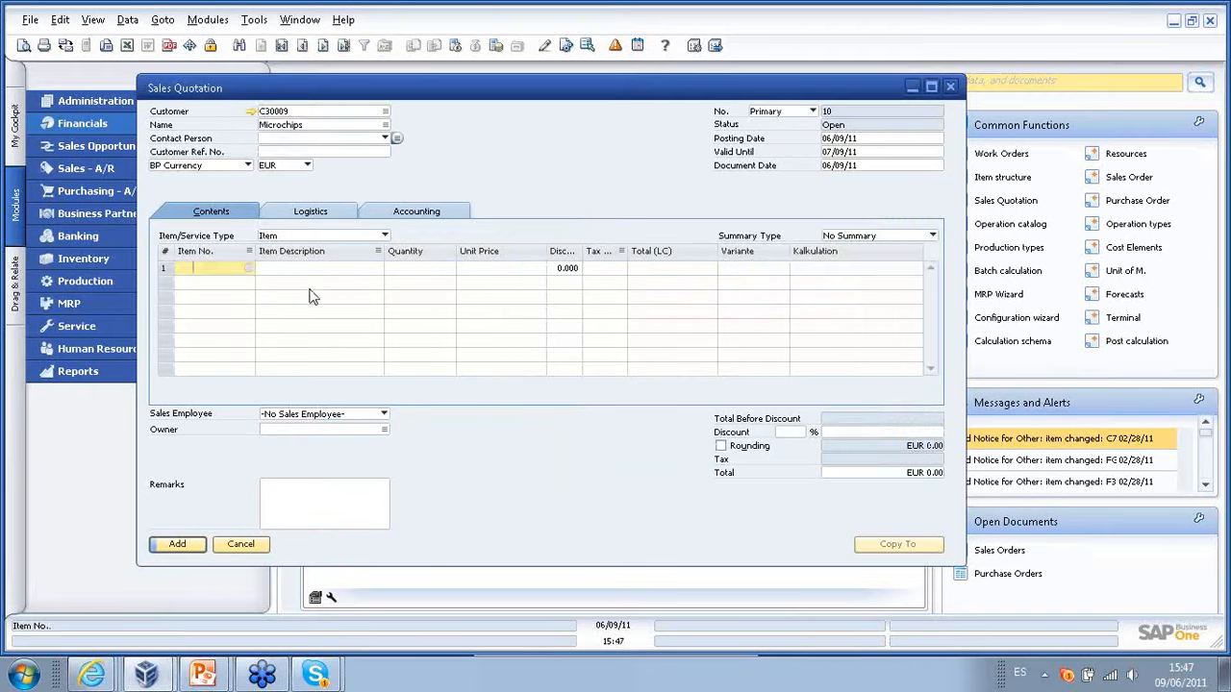
# - Add item B17272 with quantity 5 to the quotation, save it and reopen the saved quotation
pyautogui.press('Tab')
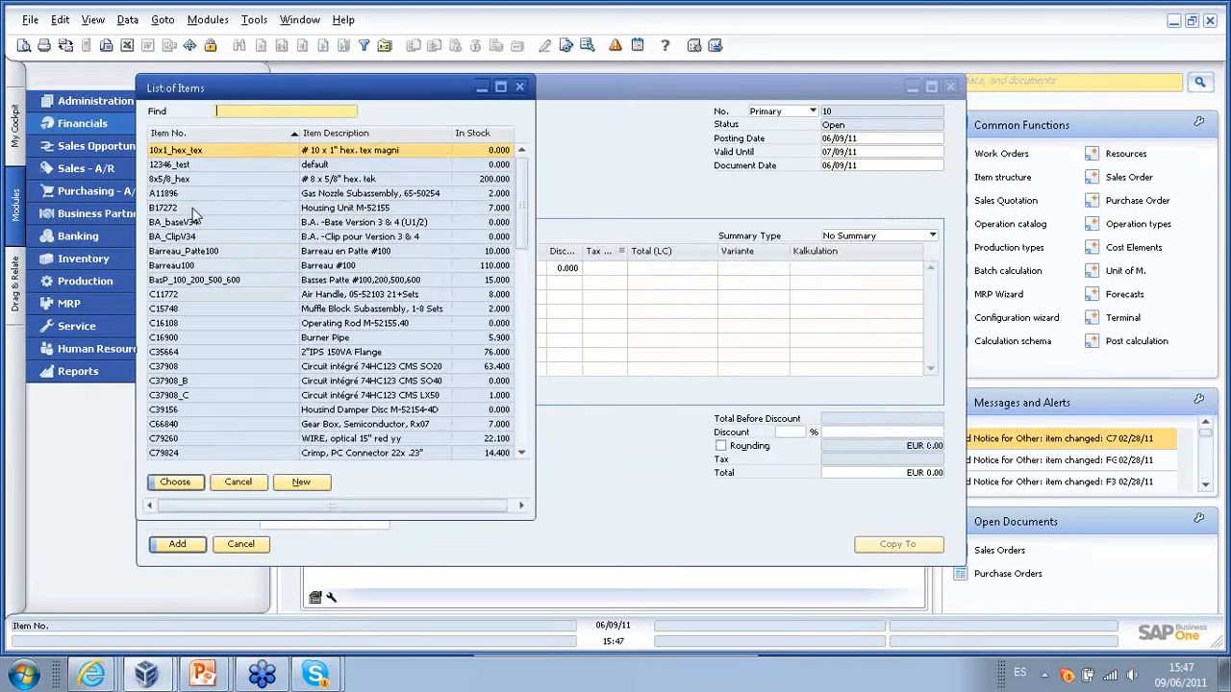
pyautogui.click(194, 210)
pyautogui.doubleClick(193, 209)
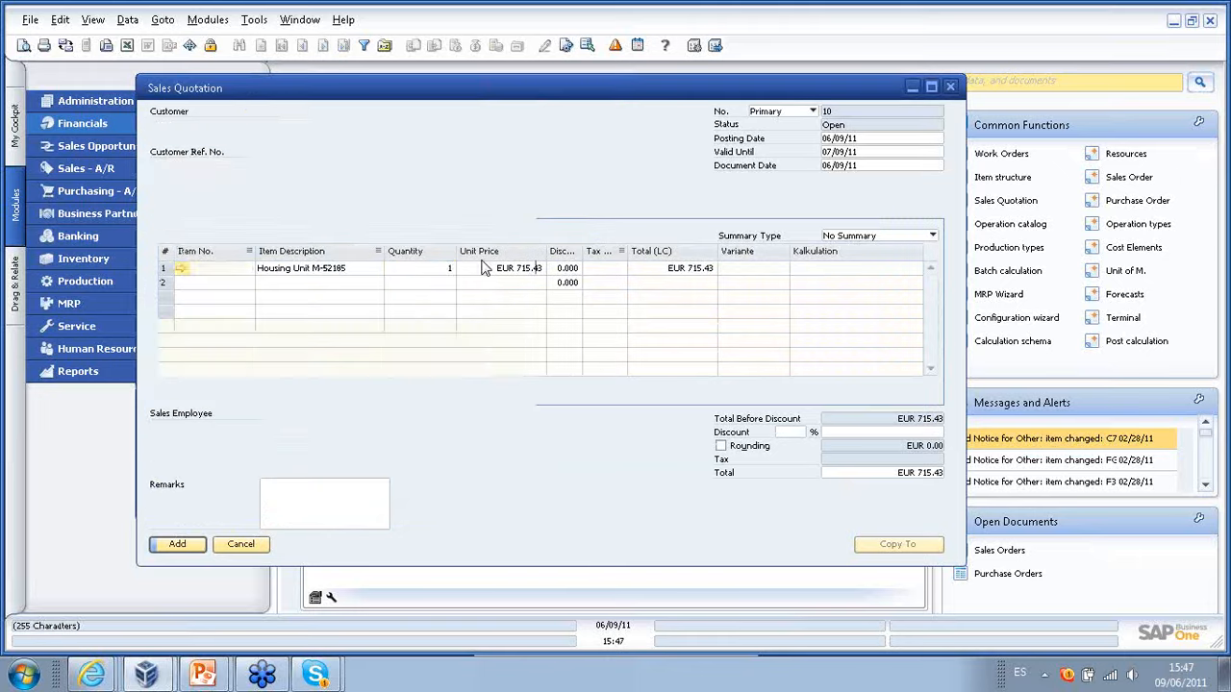
pyautogui.click(415, 268)
pyautogui.write('5')
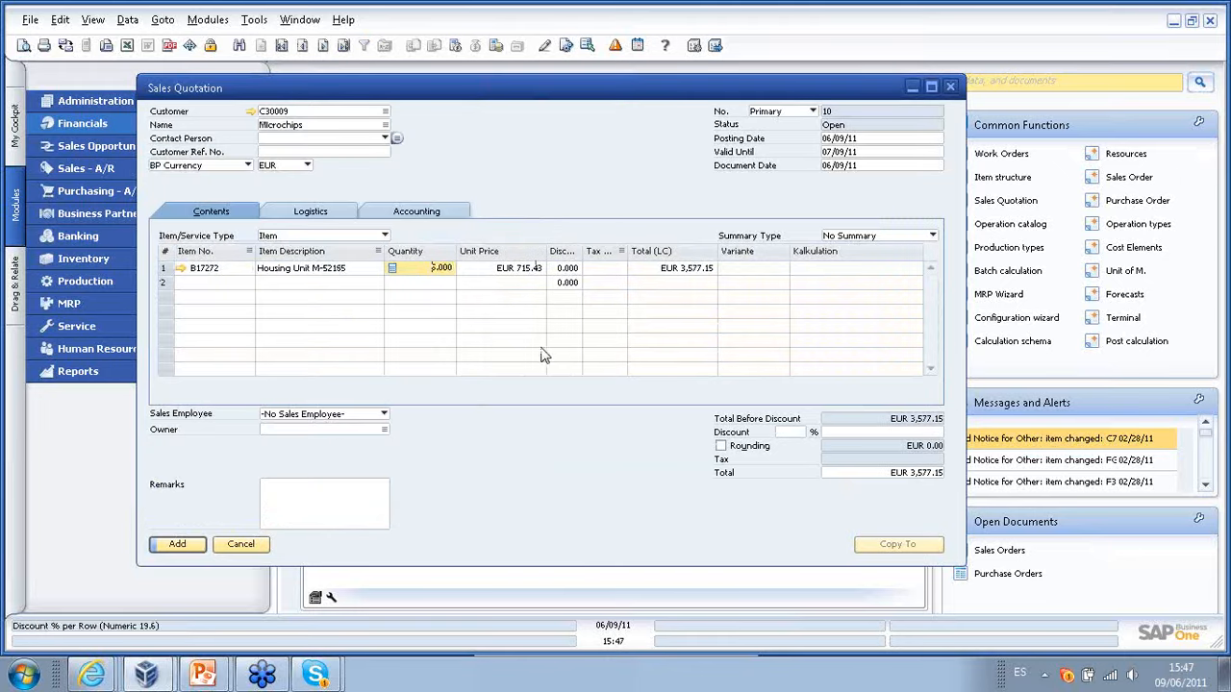
pyautogui.press('Tab')
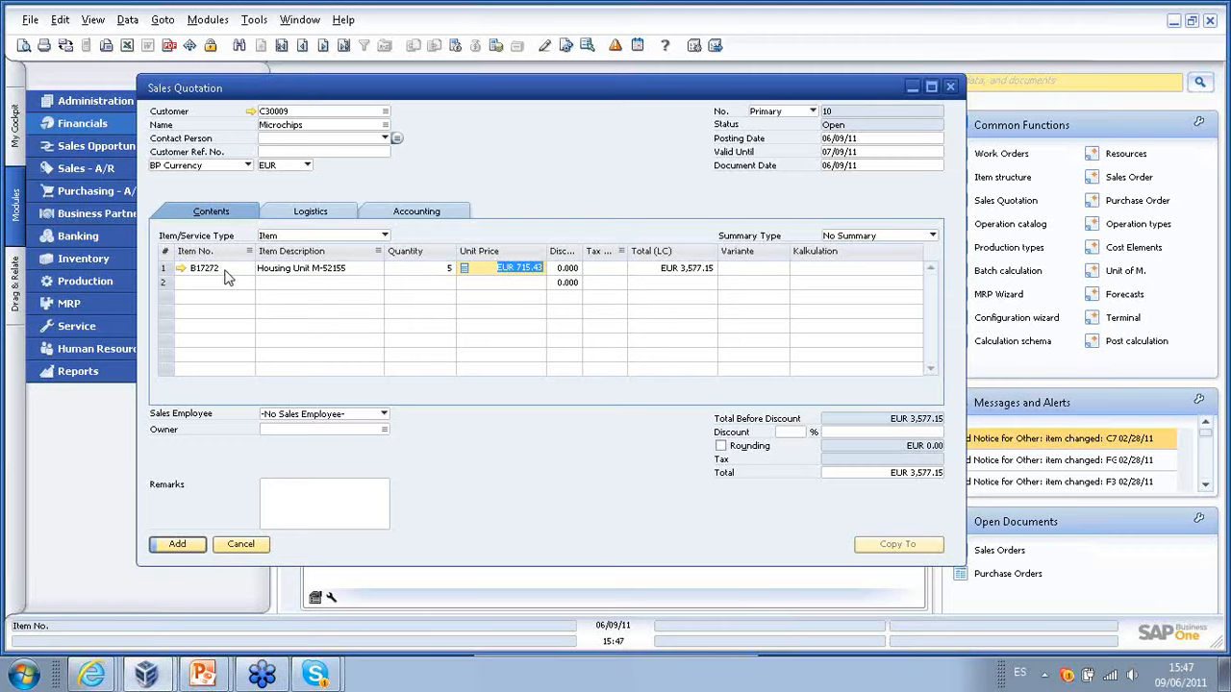
pyautogui.click(182, 546)
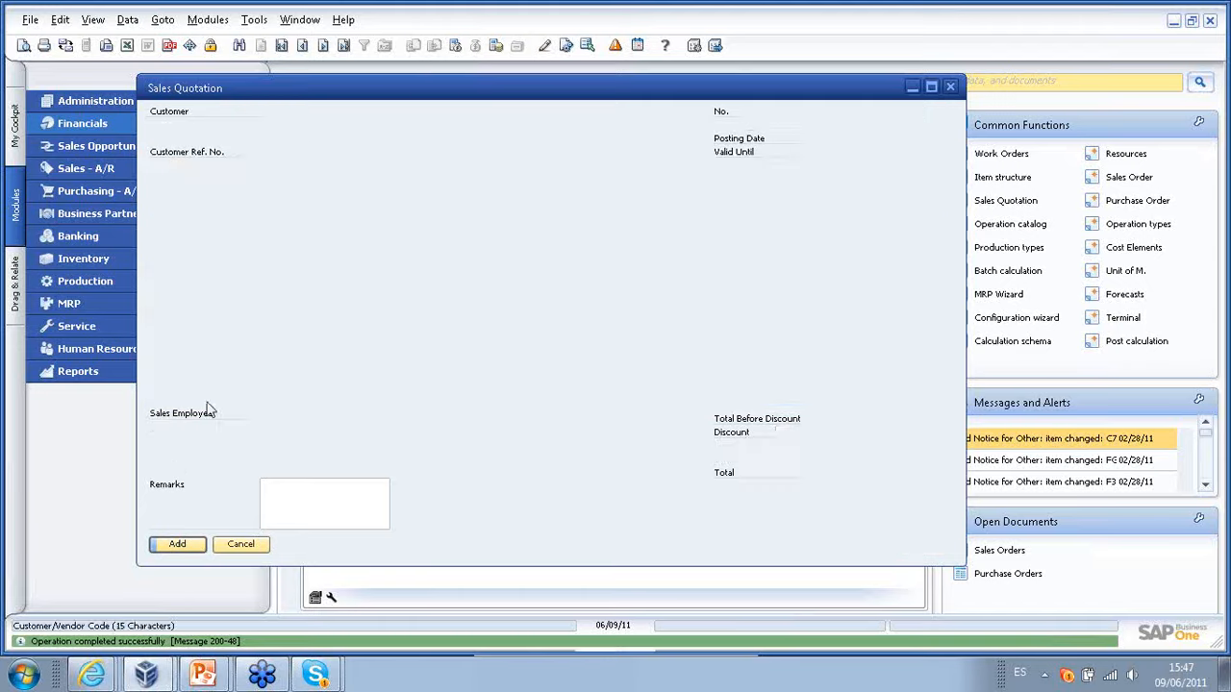
pyautogui.click(343, 46)
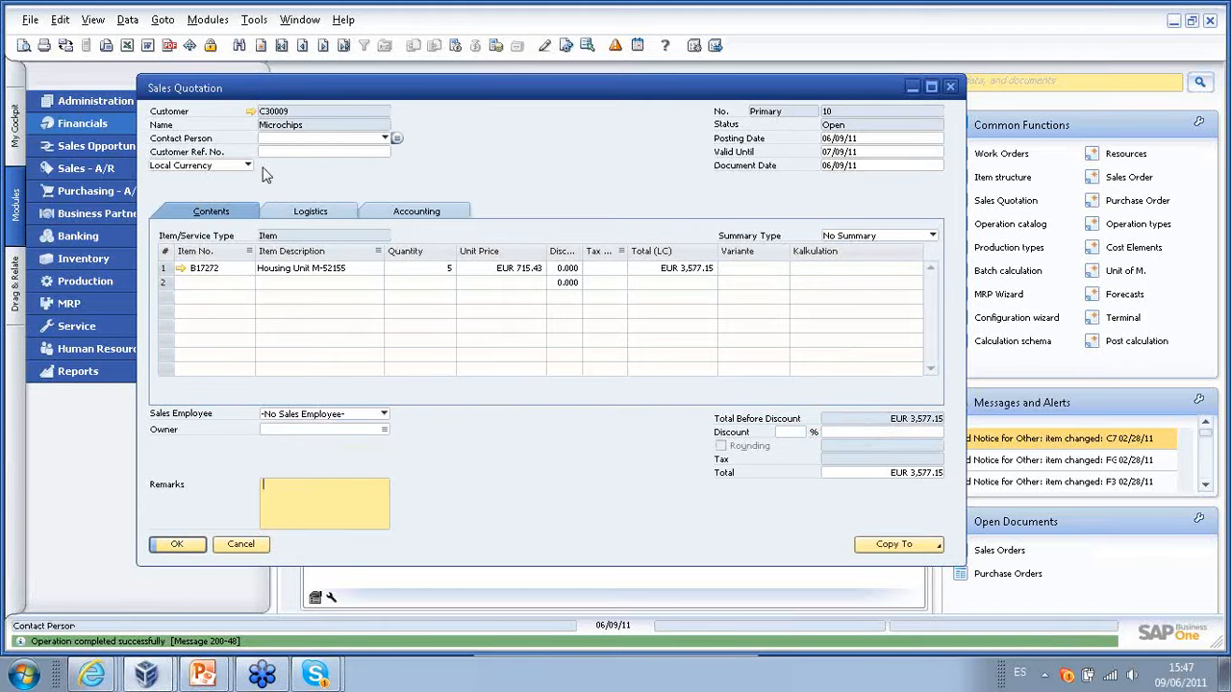
# - Start a new calculation from the quotation's B17272 line and set its version to 1, leaving the project empty
pyautogui.rightClick(237, 274)
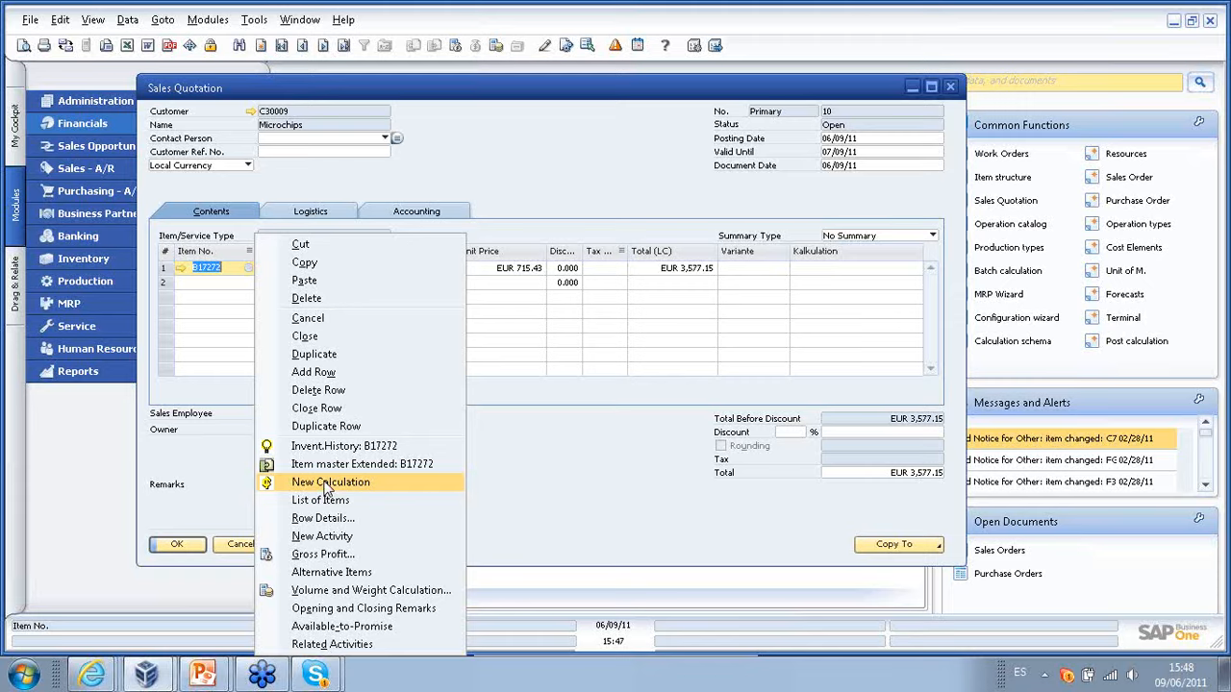
pyautogui.click(327, 491)
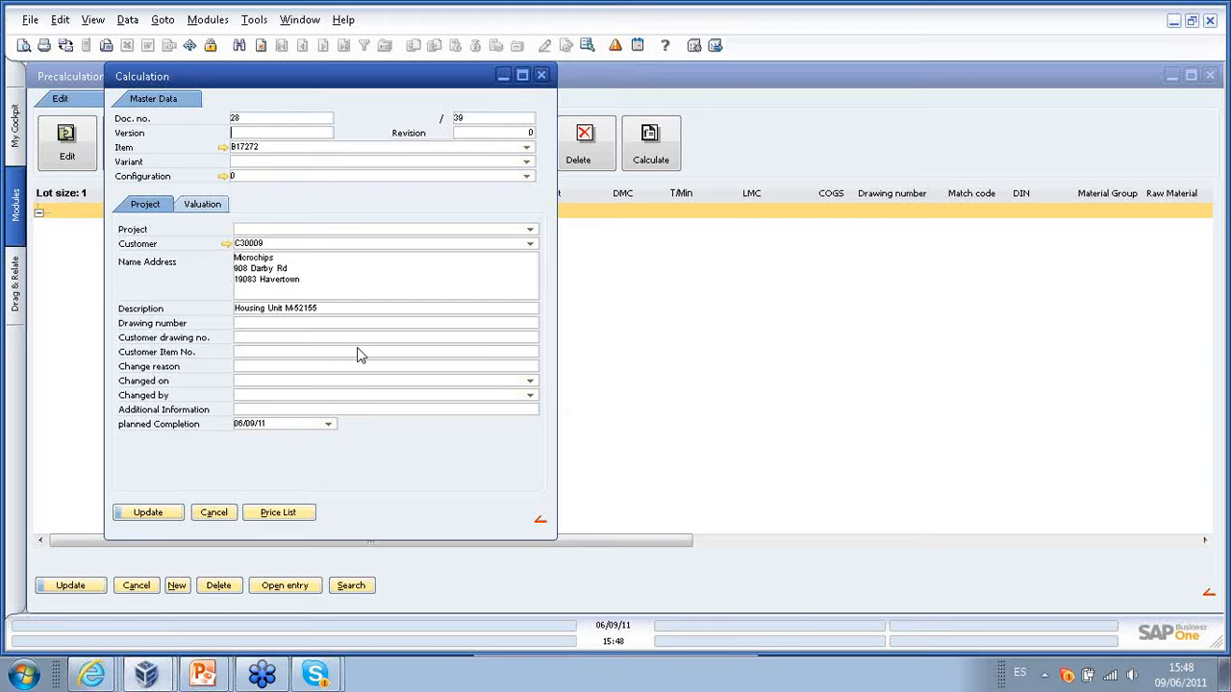
pyautogui.write('1')
pyautogui.click(532, 232)
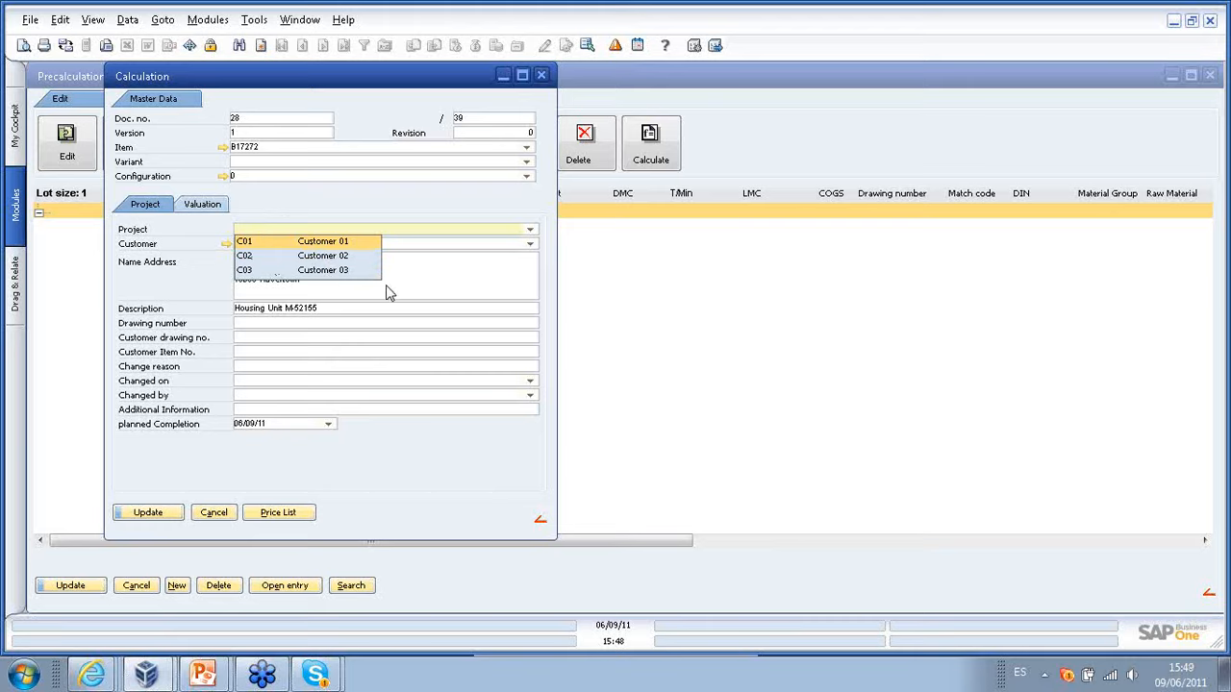
pyautogui.click(436, 285)
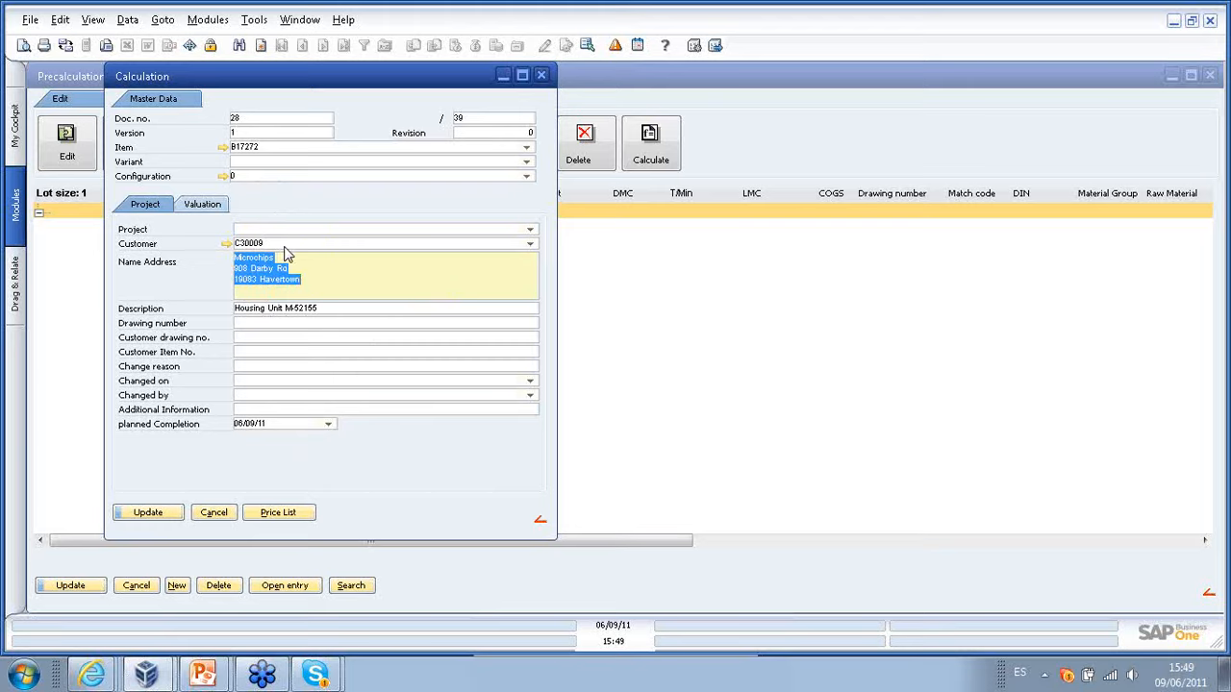
# - Append TEST to the calculation's description
pyautogui.click(336, 313)
pyautogui.click(358, 311)
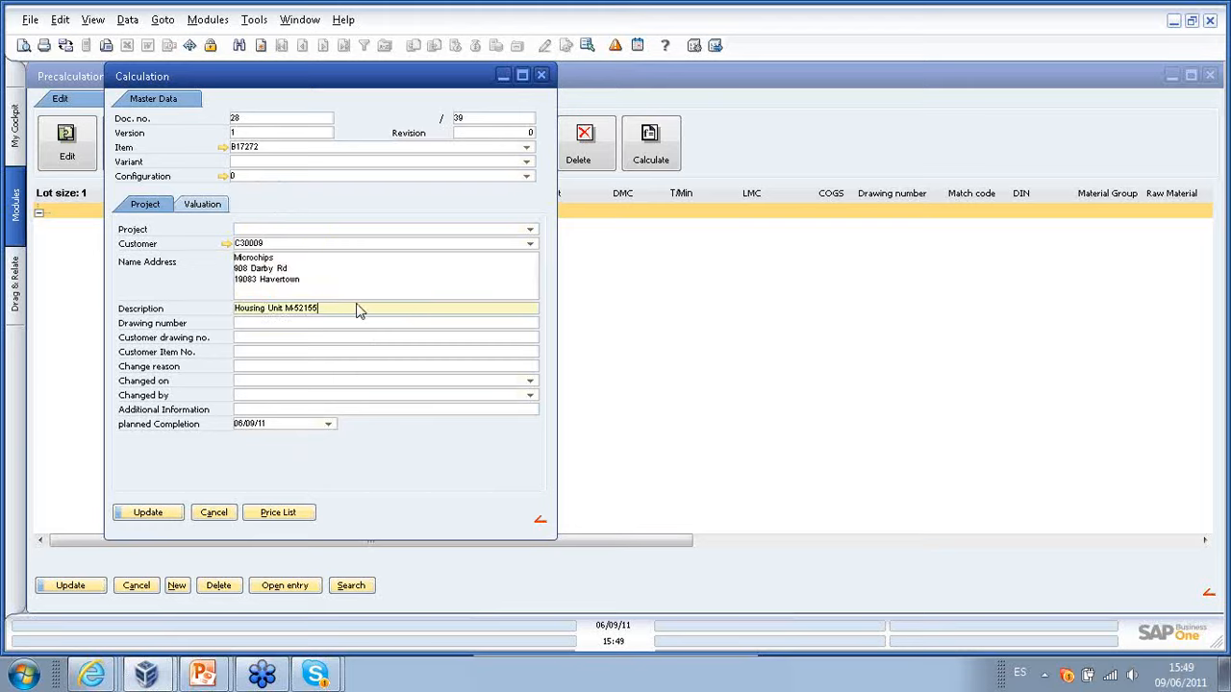
pyautogui.write('TEST')
pyautogui.click(149, 515)
# - In the calculation's valuation data, set the second lot size to 50 and the third to 100
pyautogui.click(189, 209)
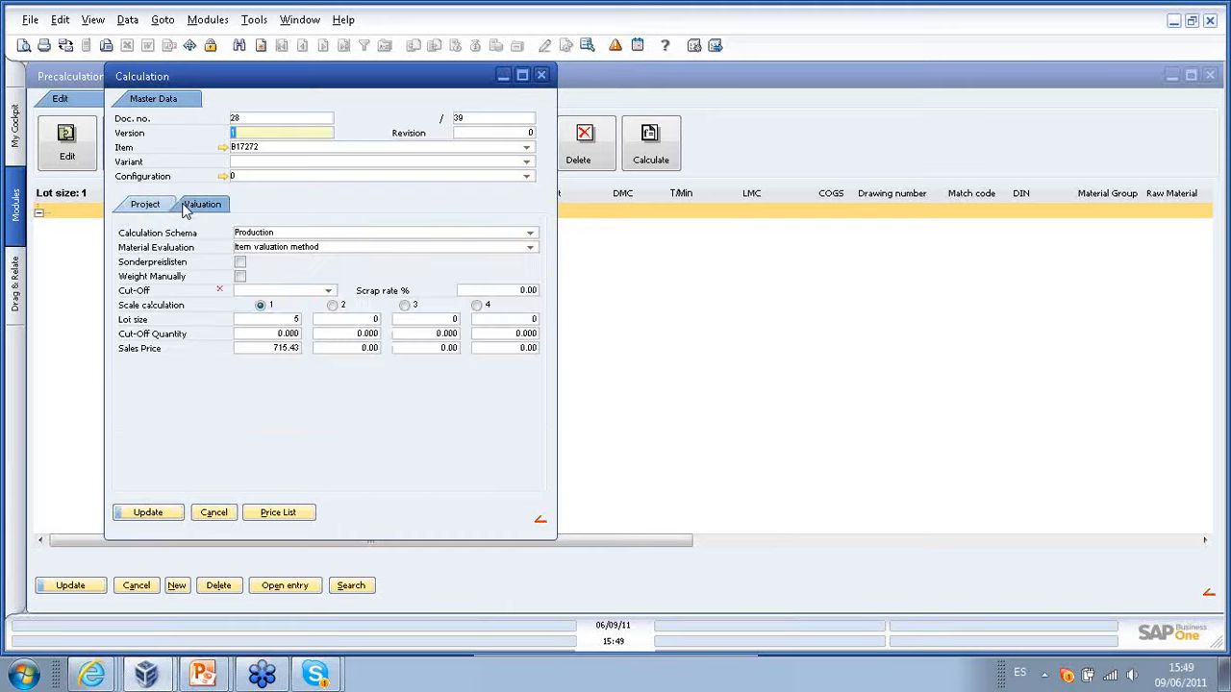
pyautogui.moveTo(554, 188); pyautogui.dragTo(575, 188)
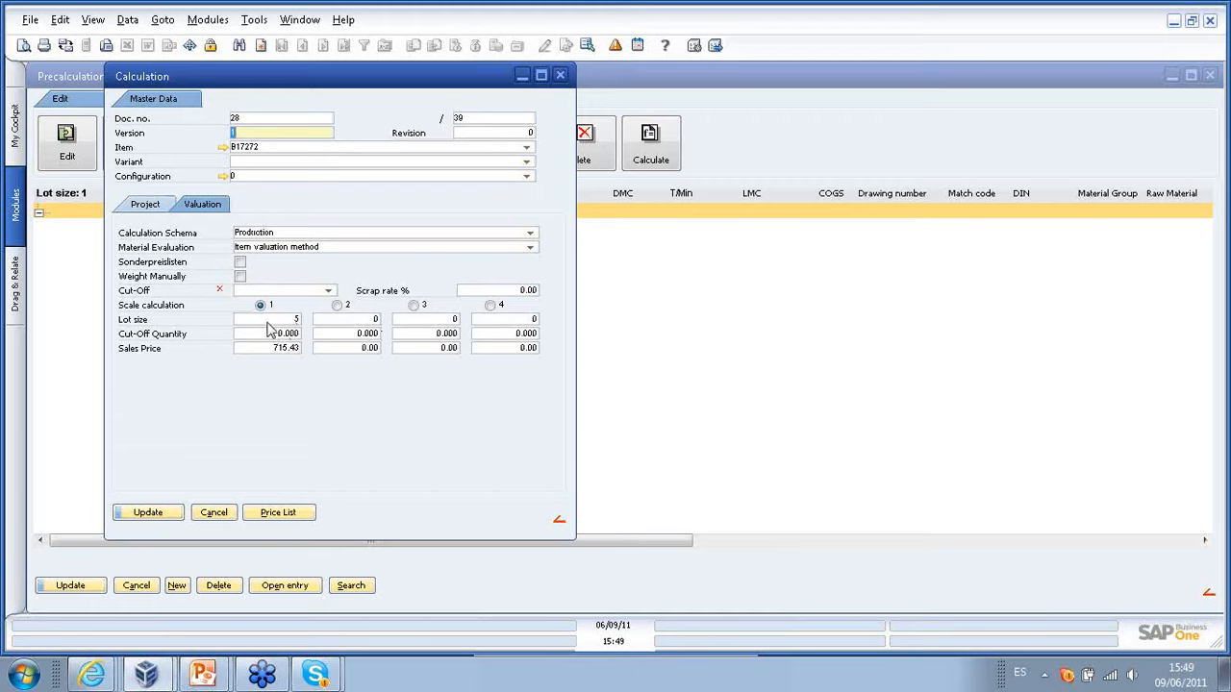
pyautogui.click(365, 321)
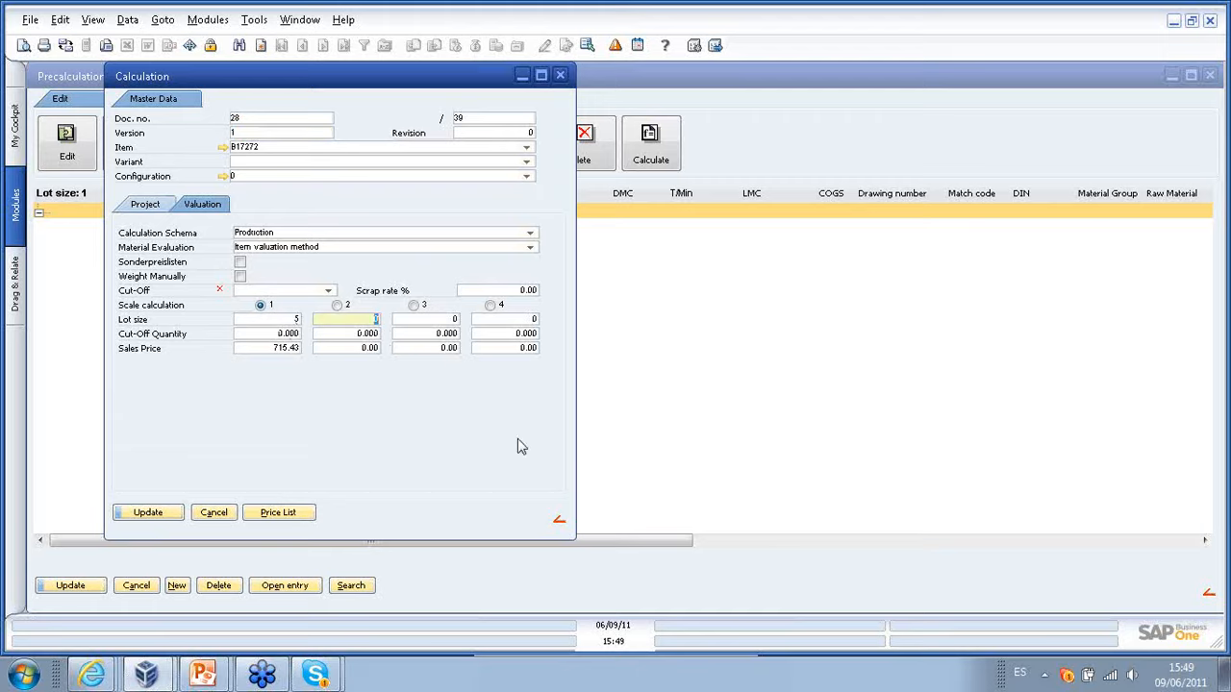
pyautogui.click(288, 321)
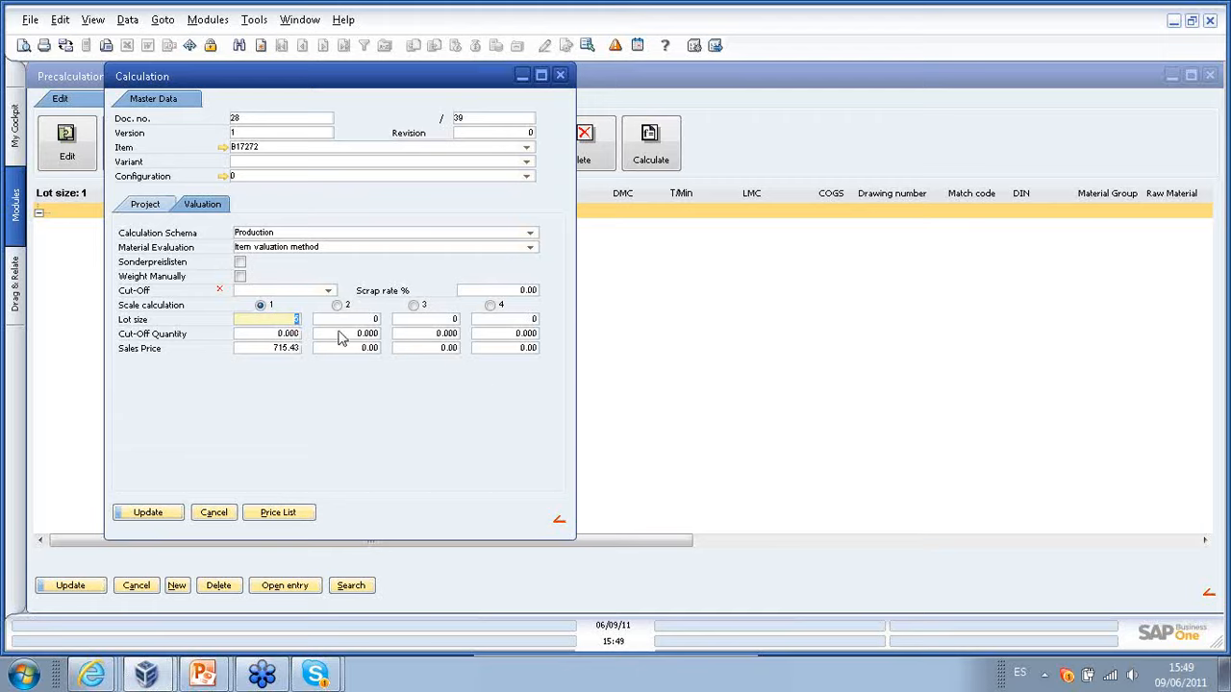
pyautogui.press('Tab')
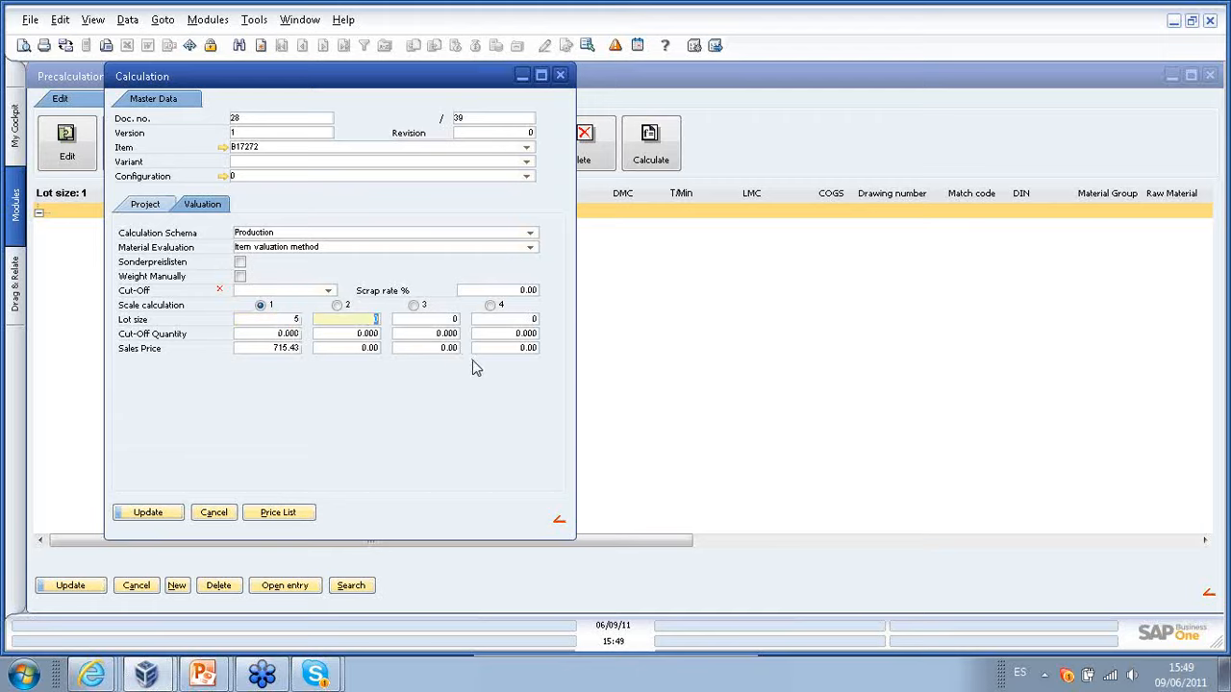
pyautogui.write('50')
pyautogui.click(455, 319)
pyautogui.write('100')
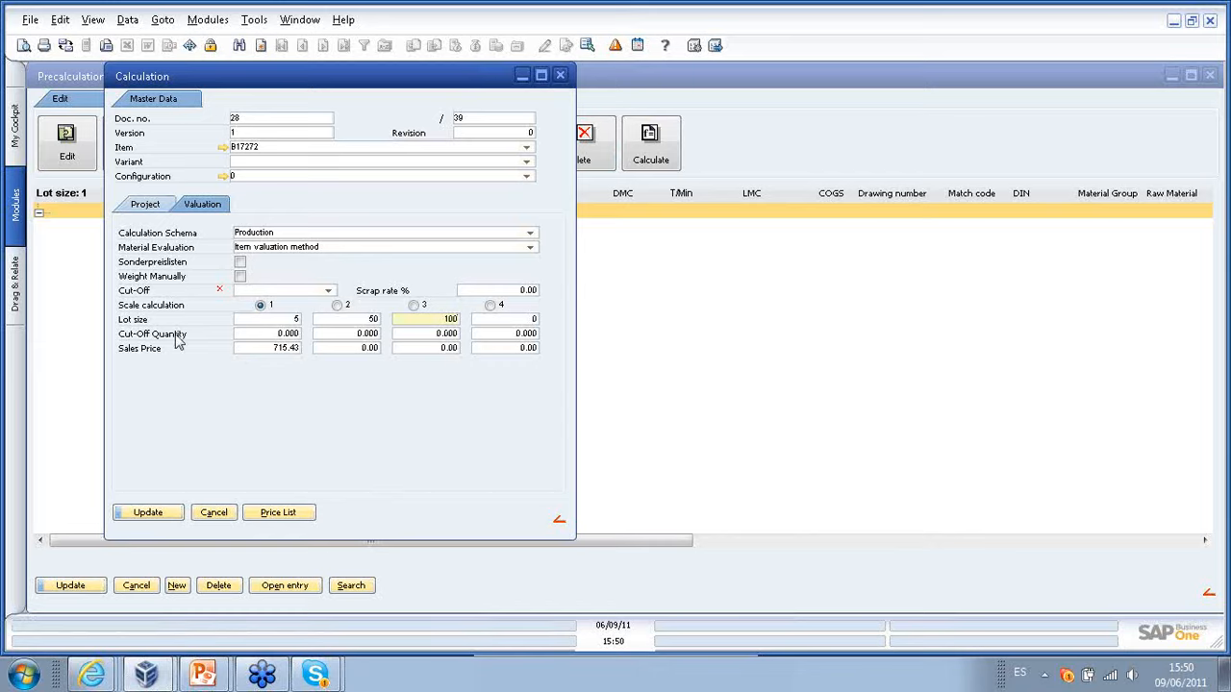
# - Set the calculation's variant to A, save the master data and close the calculation dialog
pyautogui.click(161, 520)
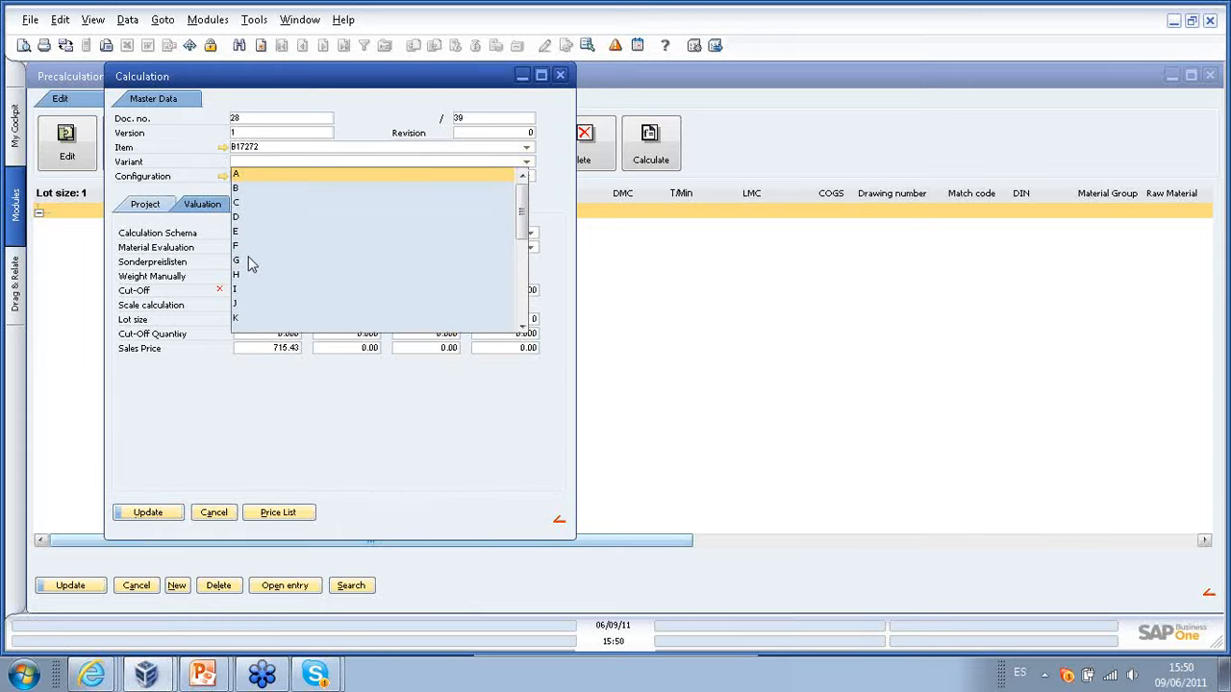
pyautogui.click(255, 179)
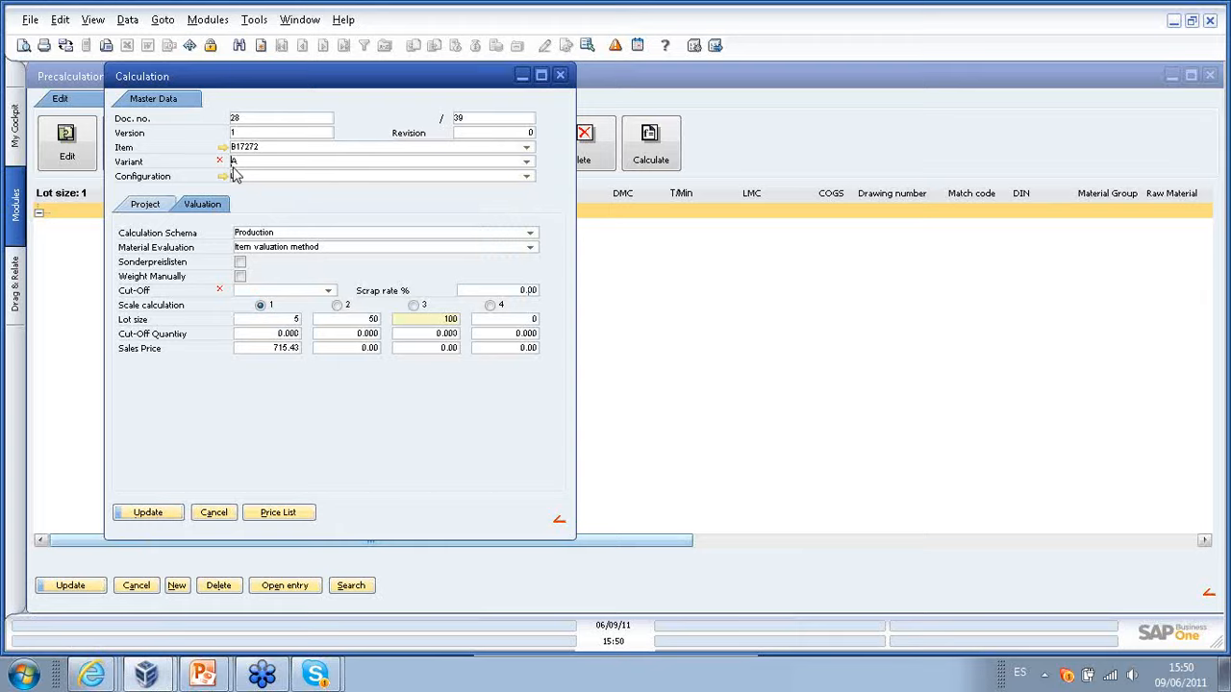
pyautogui.click(142, 516)
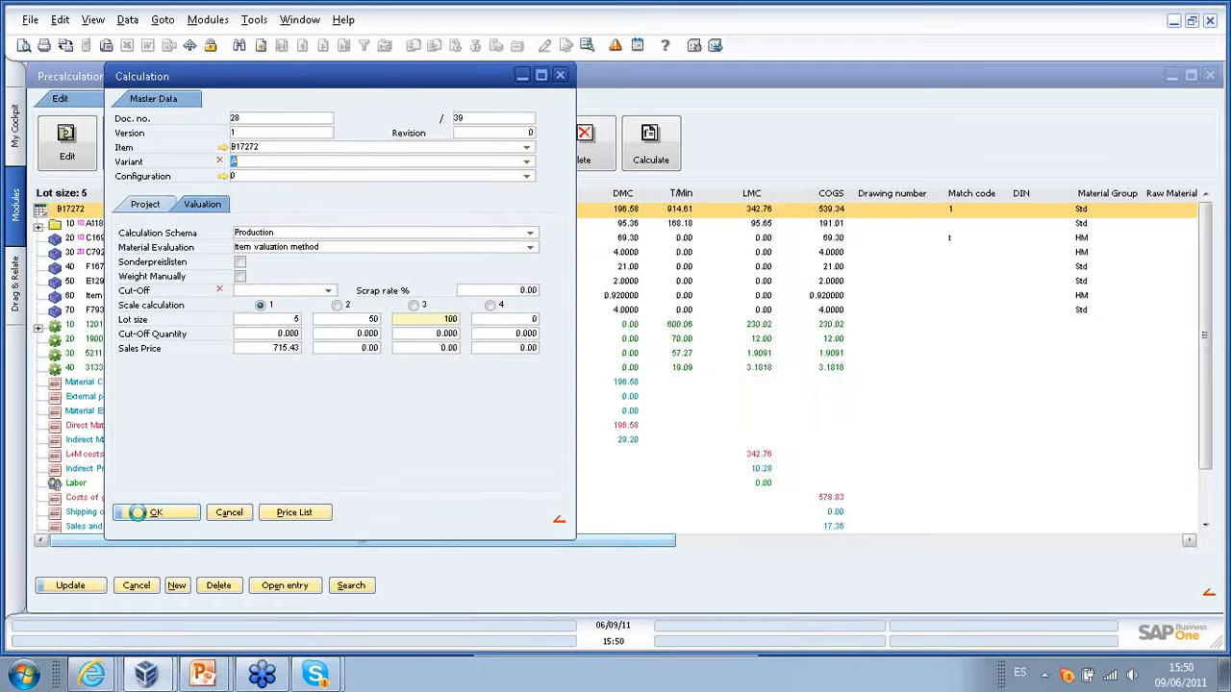
pyautogui.click(144, 516)
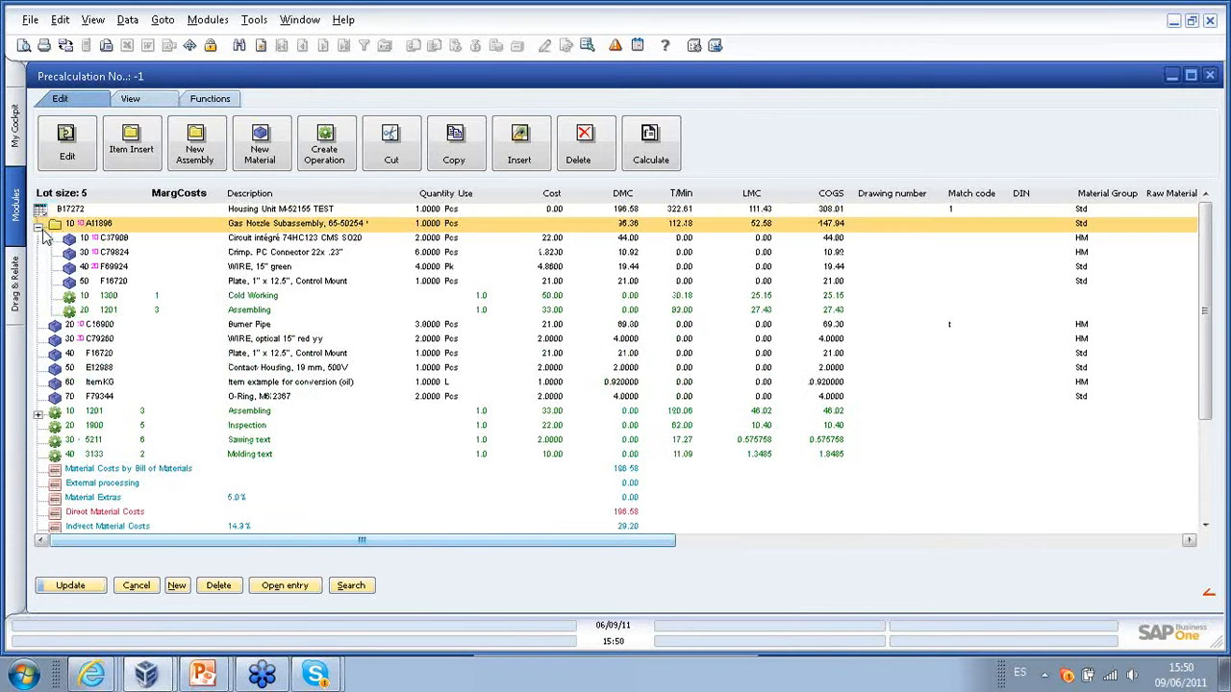
# - Review the components of the Gas Nozzle Subassembly A11896 and delete this subassembly from the precalculation
pyautogui.click(38, 224)
pyautogui.click(39, 227)
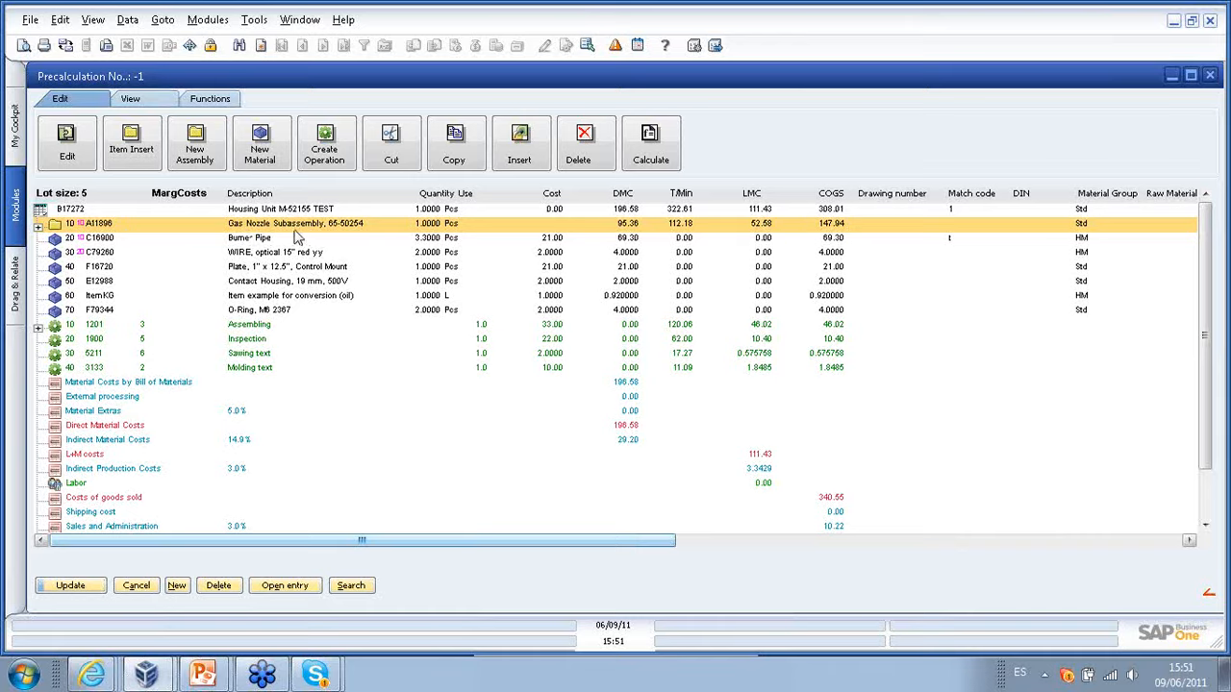
pyautogui.rightClick(100, 226)
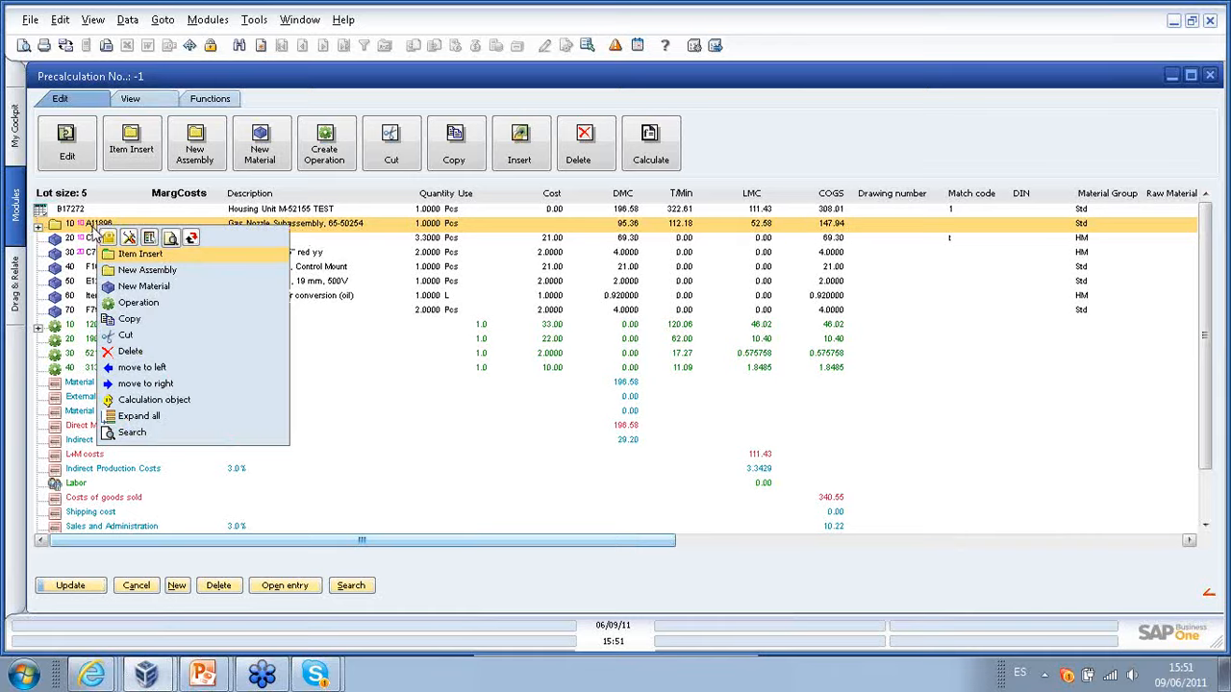
pyautogui.press('Escape')
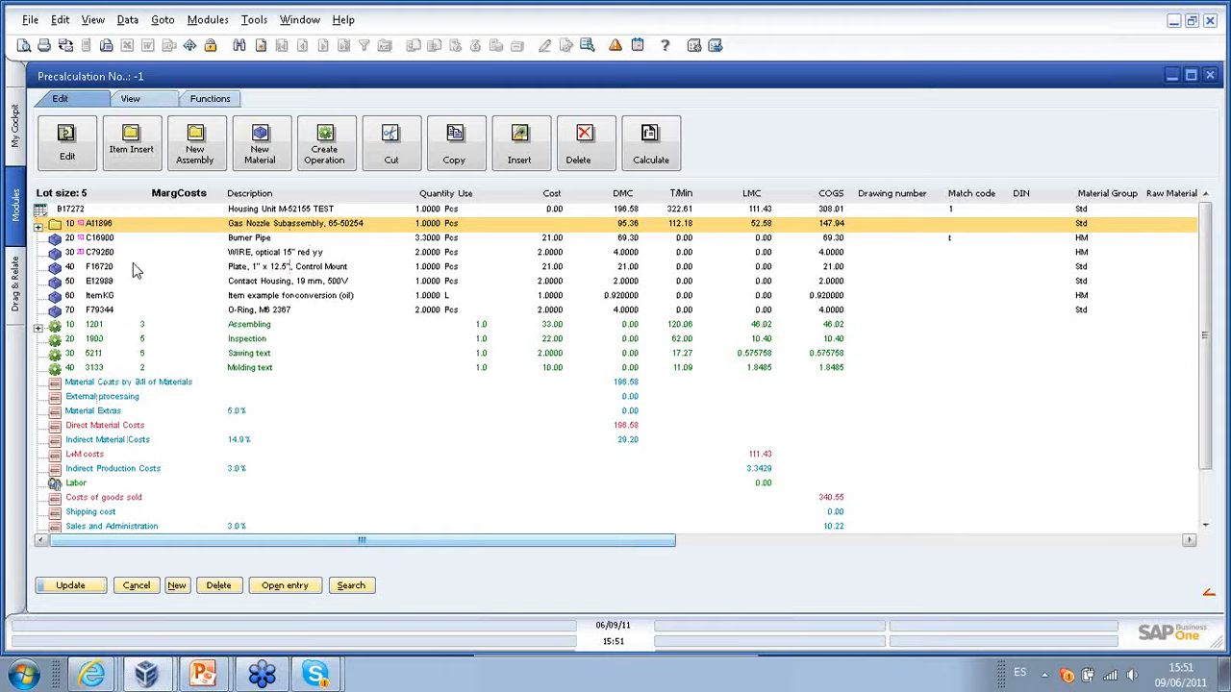
pyautogui.click(426, 354)
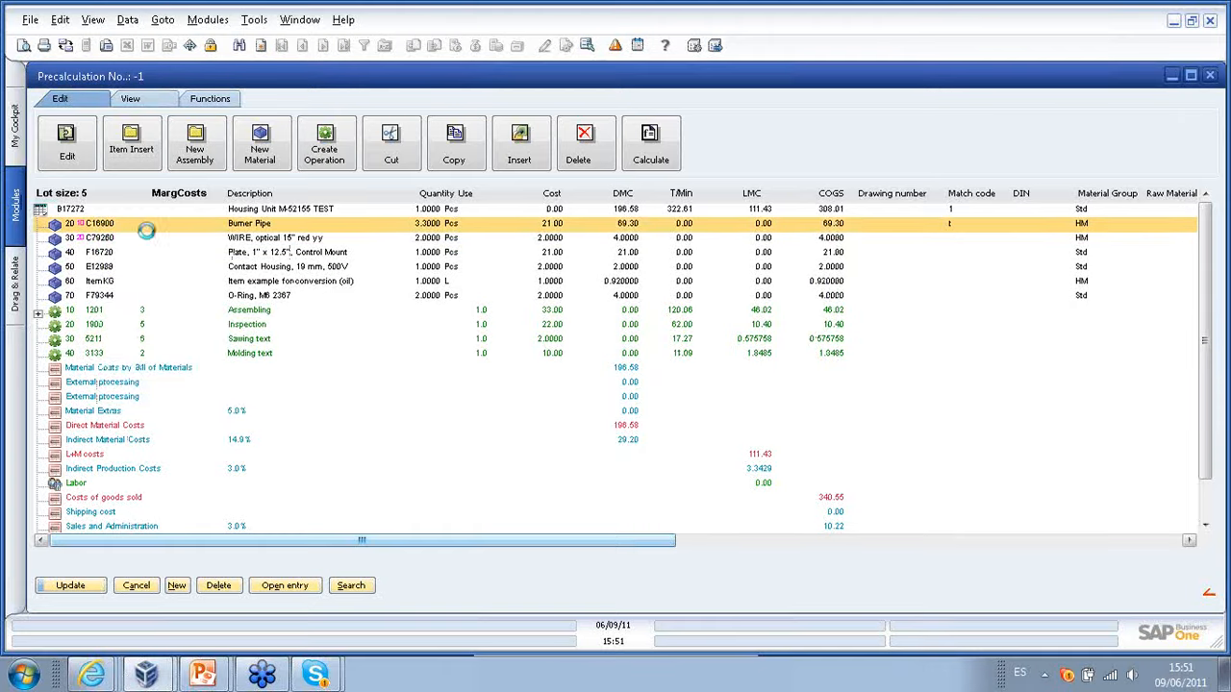
# - Delete the material ItemKG, the oil conversion example at position 60, from the precalculation
pyautogui.click(121, 281)
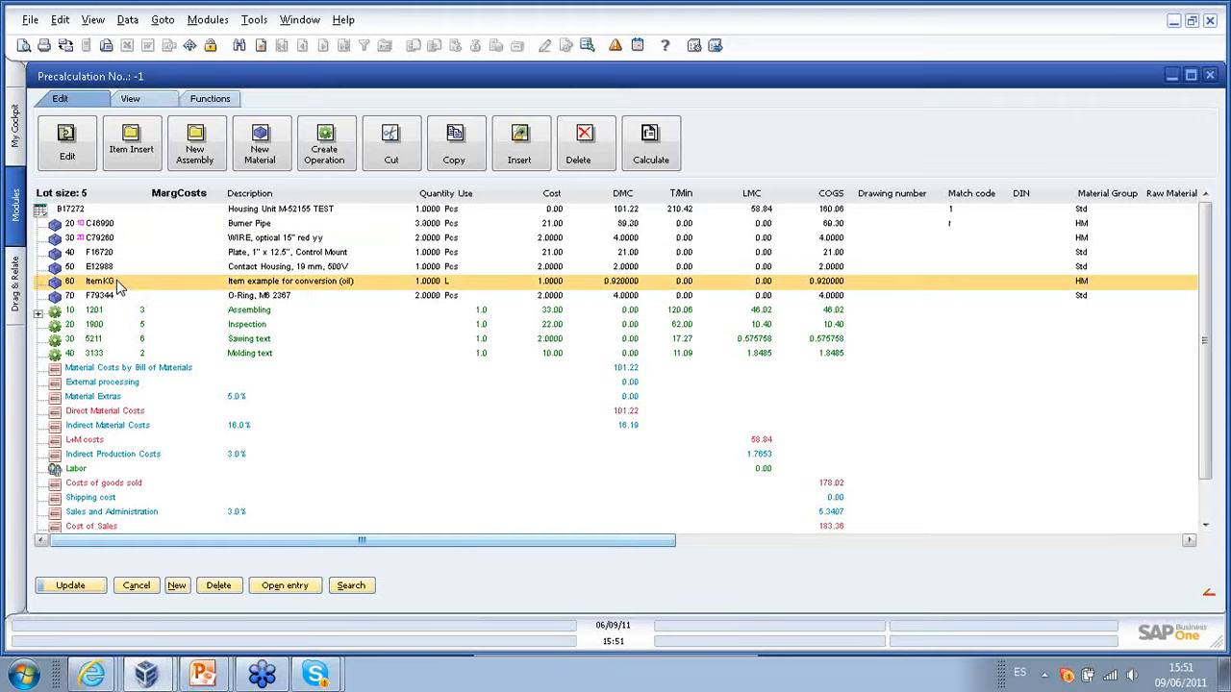
pyautogui.rightClick(117, 279)
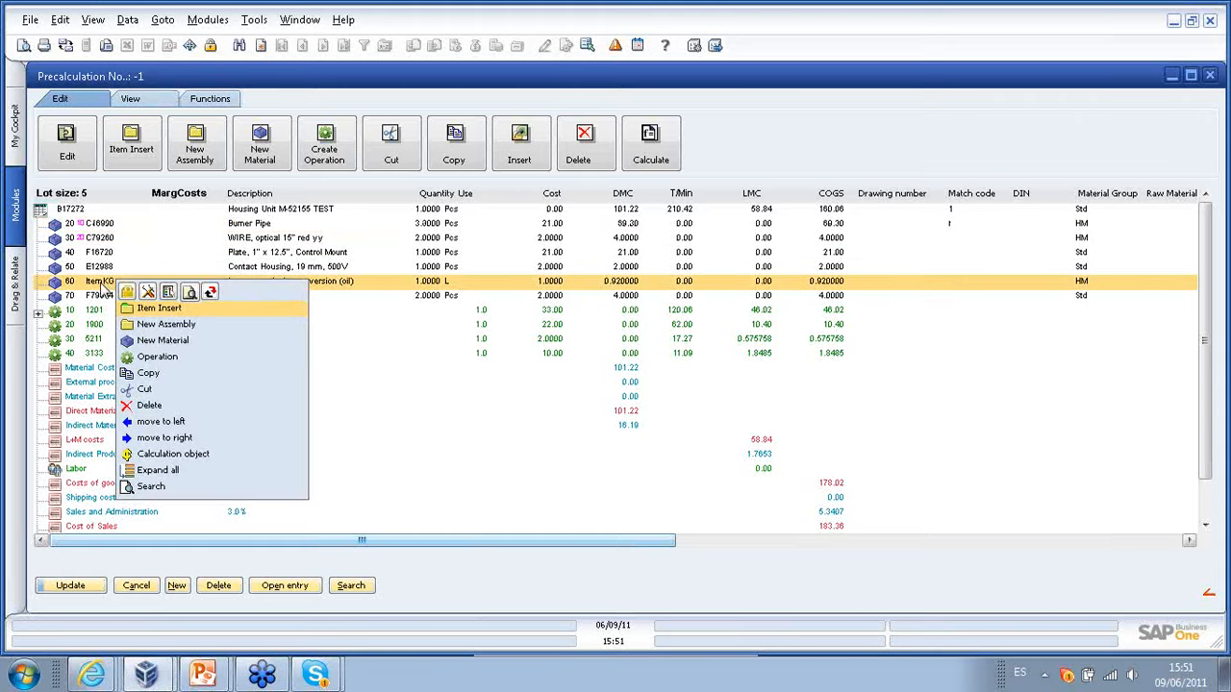
pyautogui.click(149, 405)
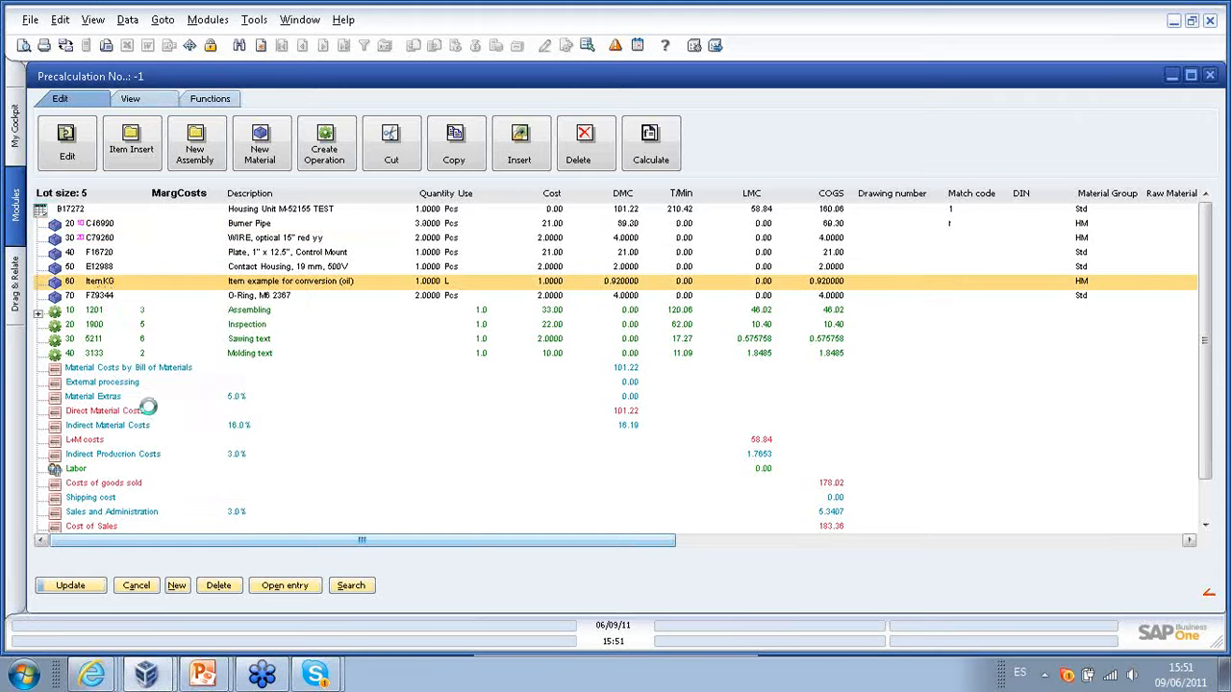
pyautogui.click(434, 350)
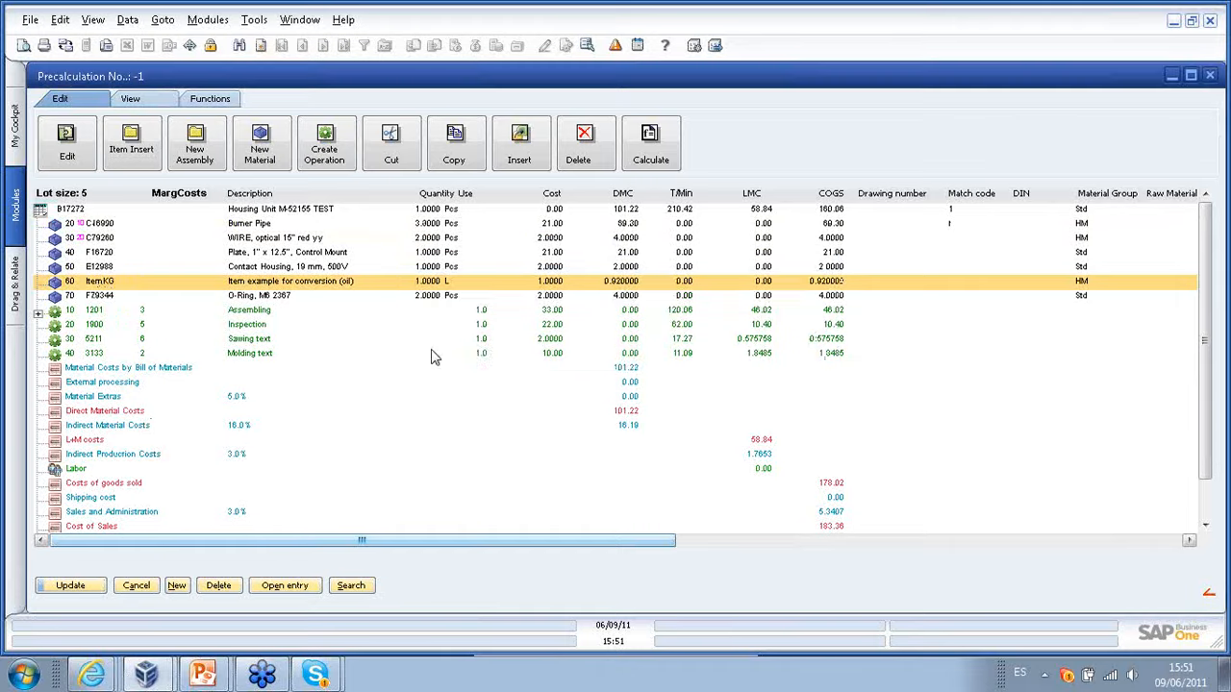
# - Set the quantity of the Contact Housing E12988 to 3, check its master data and close the material dialog
pyautogui.doubleClick(279, 266)
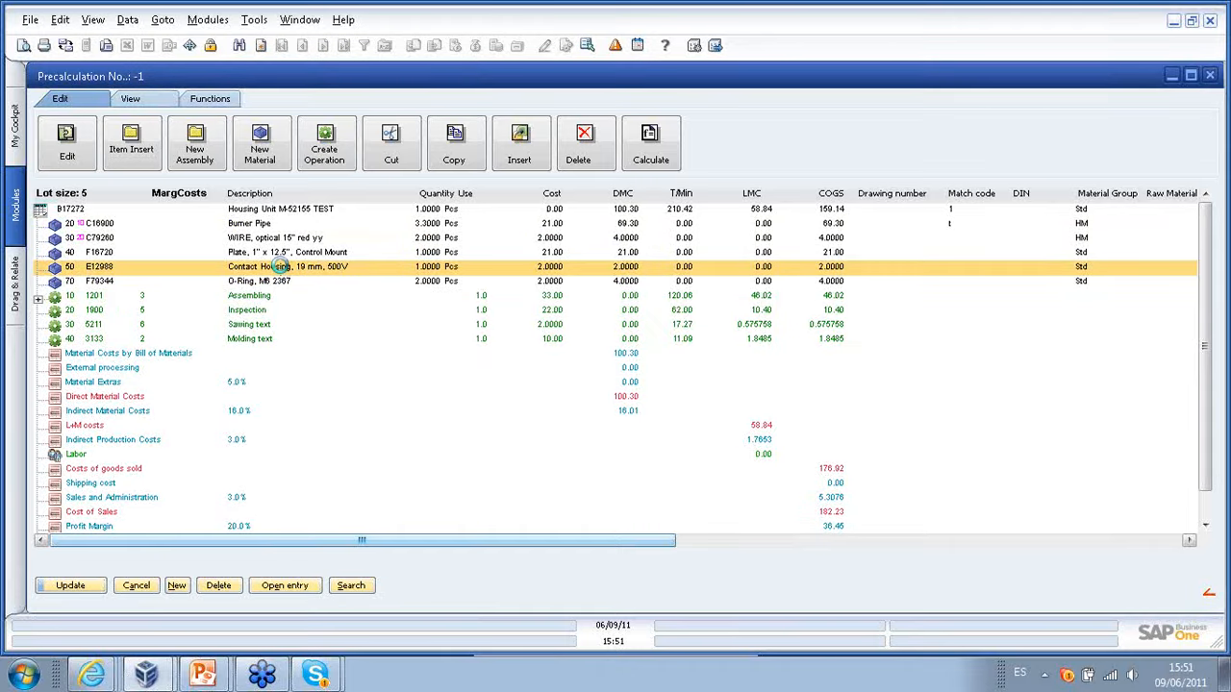
pyautogui.click(250, 196)
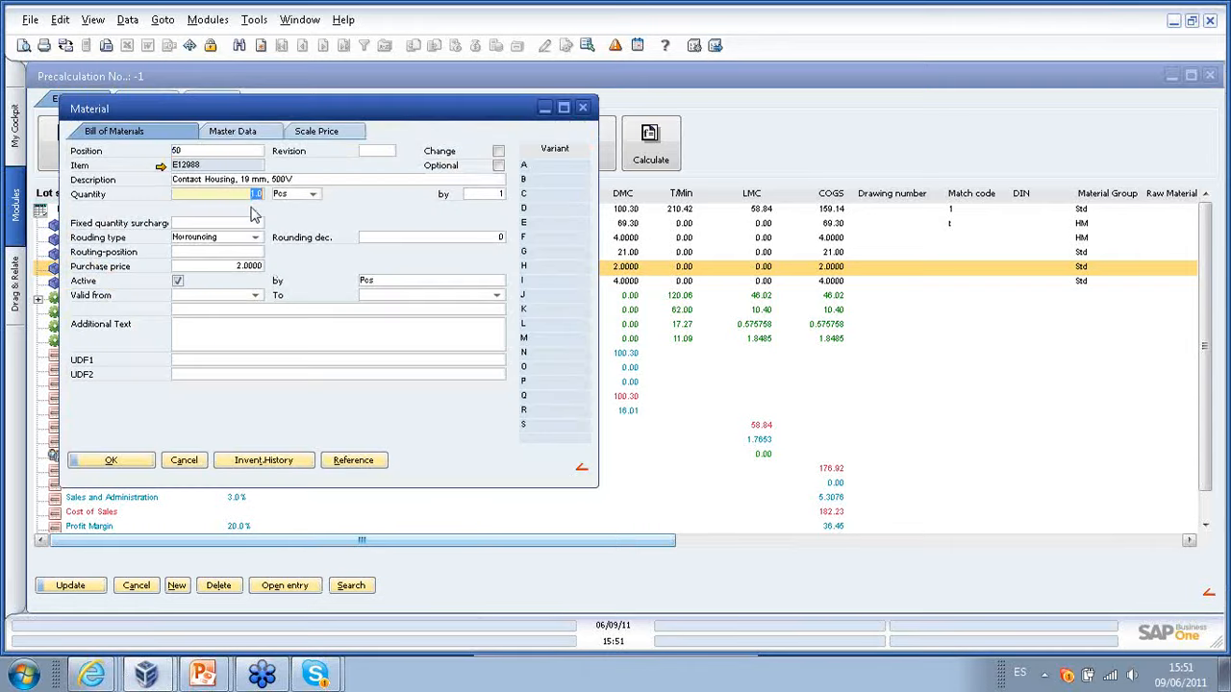
pyautogui.press('BackSpace')
pyautogui.write('3')
pyautogui.click(221, 131)
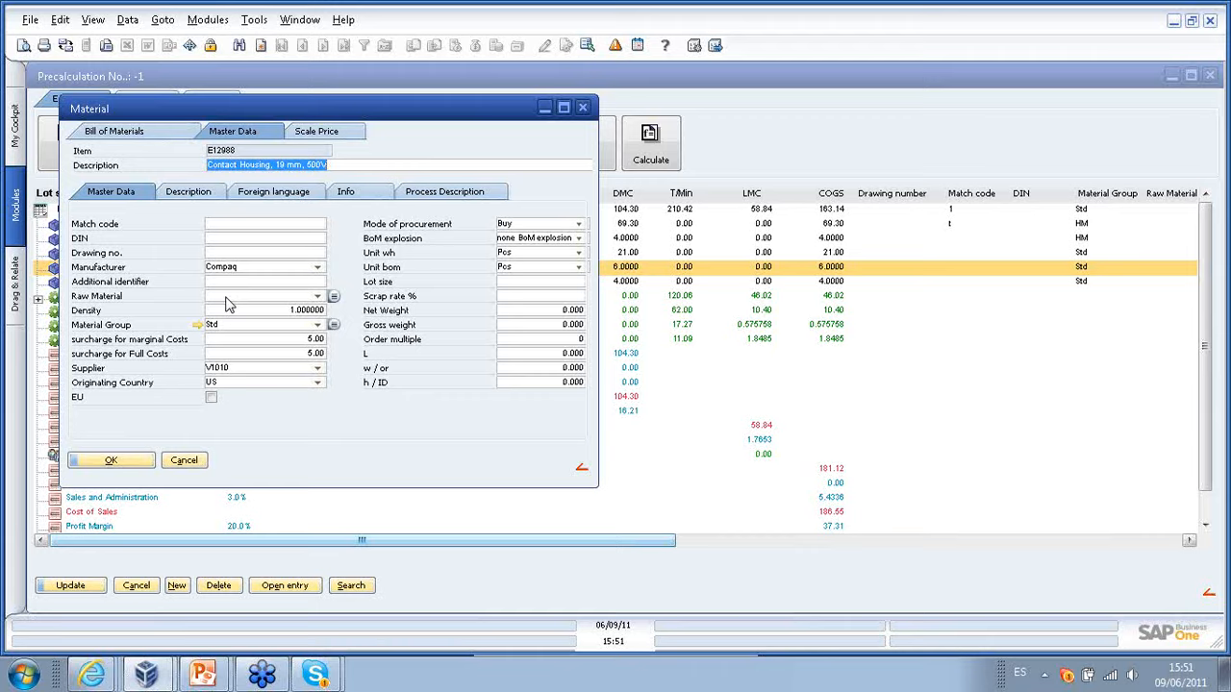
pyautogui.moveTo(209, 110); pyautogui.dragTo(366, 142)
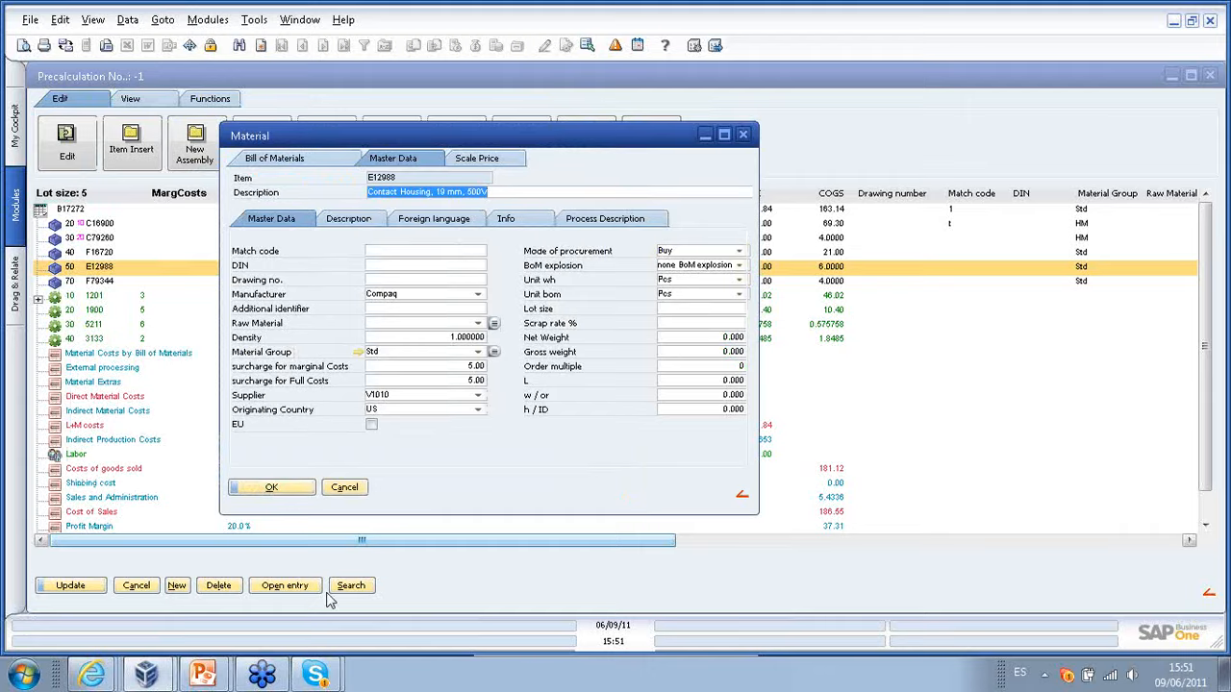
pyautogui.click(261, 488)
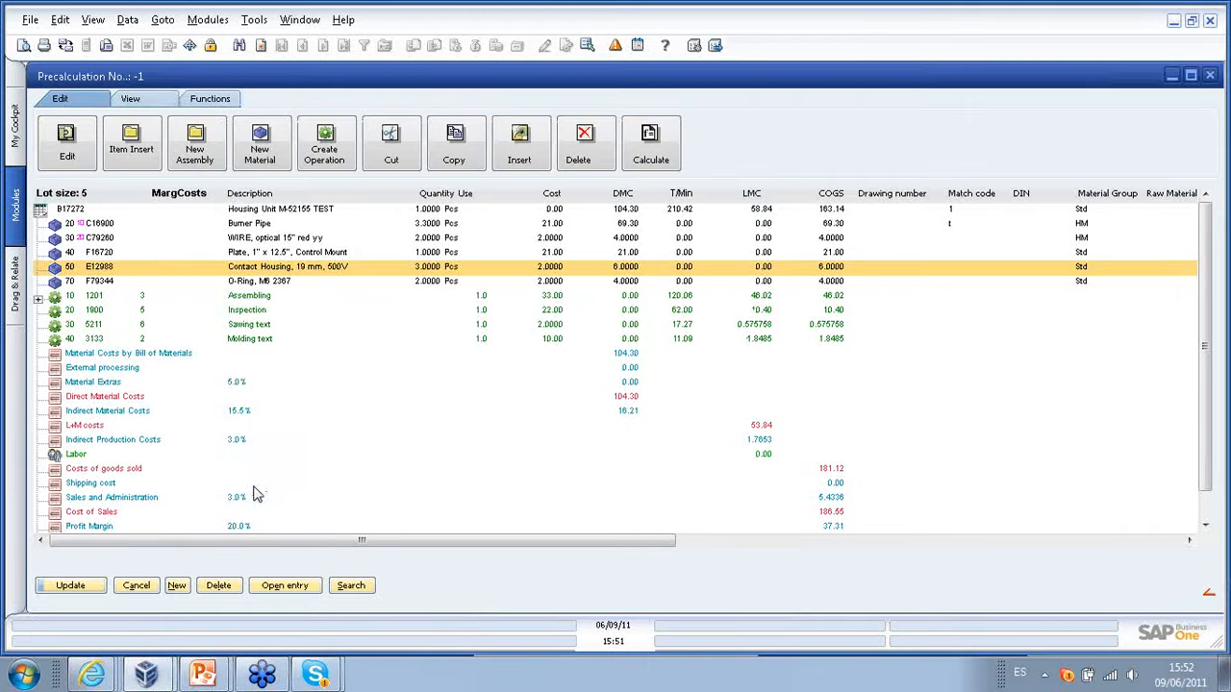
# - Delete operation 30, Sawing text, from the precalculation
pyautogui.click(121, 327)
pyautogui.rightClick(120, 327)
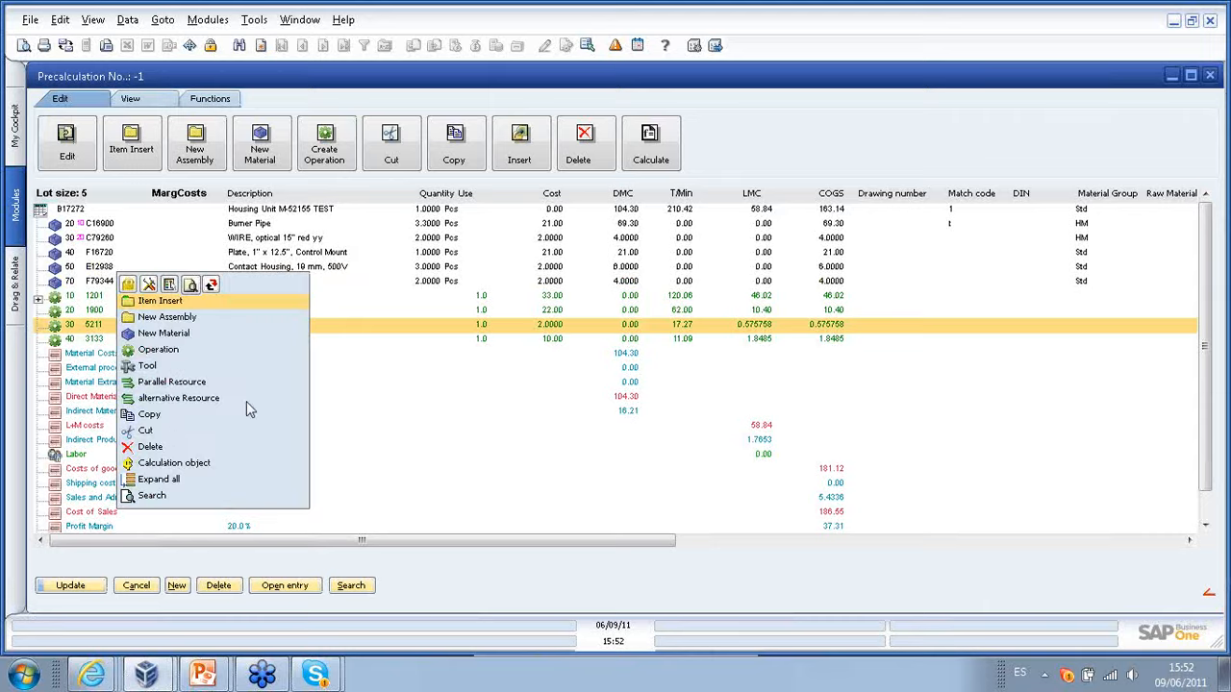
pyautogui.click(149, 447)
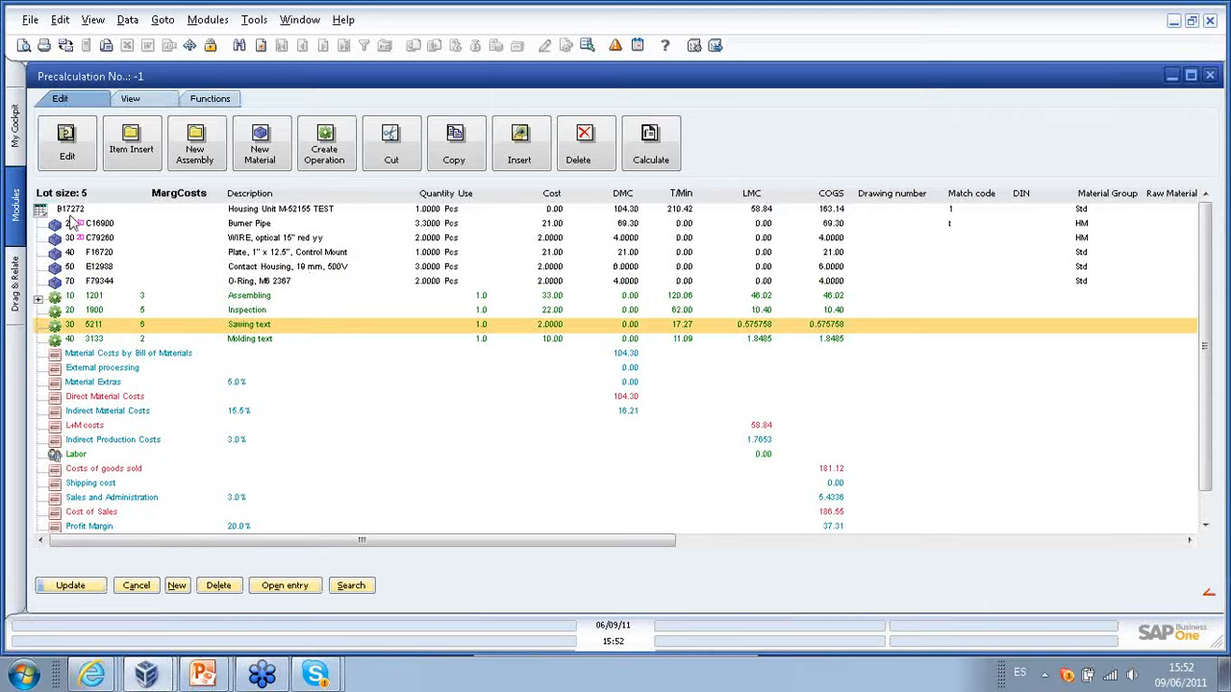
pyautogui.click(431, 349)
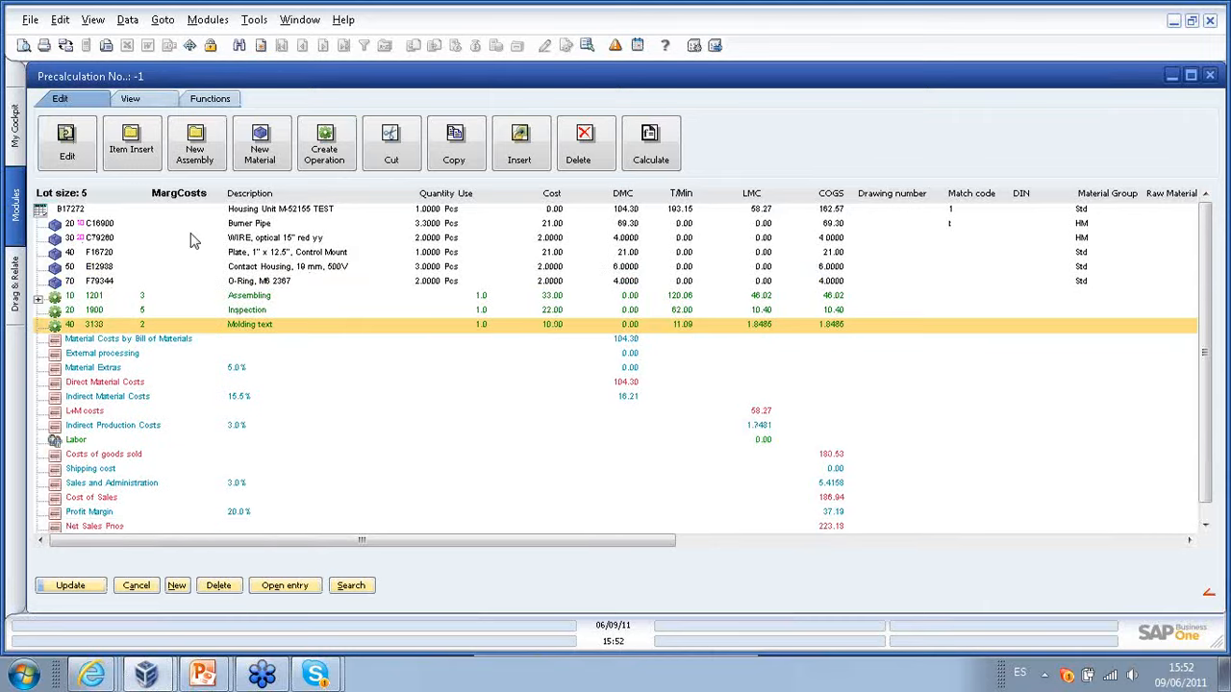
# - Set the machine and labor time per unit of operation 40, Molding text, to 25 minutes and save the operation
pyautogui.doubleClick(108, 327)
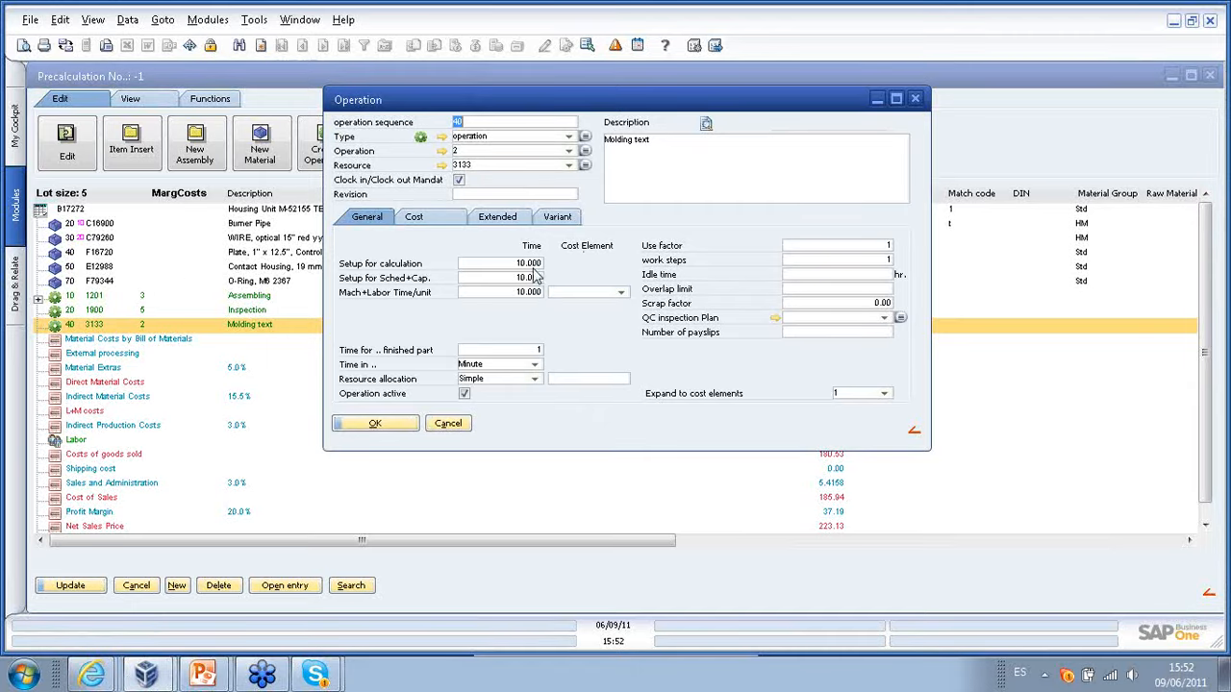
pyautogui.click(515, 293)
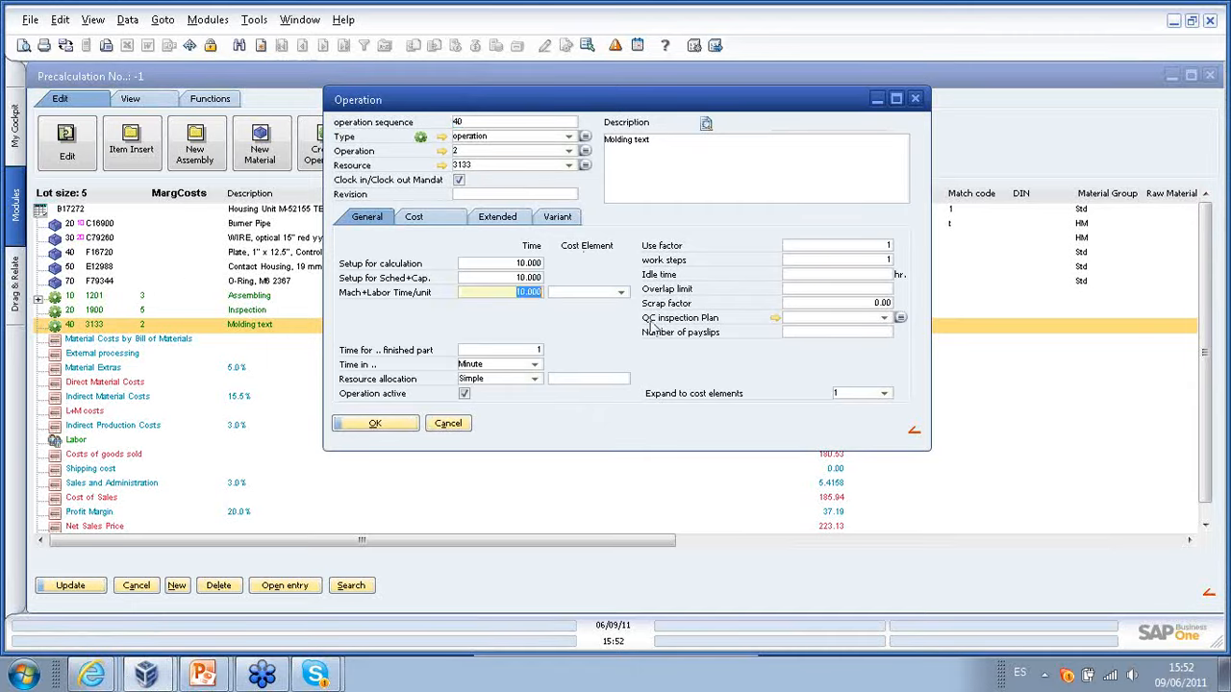
pyautogui.click(536, 265)
pyautogui.click(527, 294)
pyautogui.write('25')
pyautogui.press('Tab')
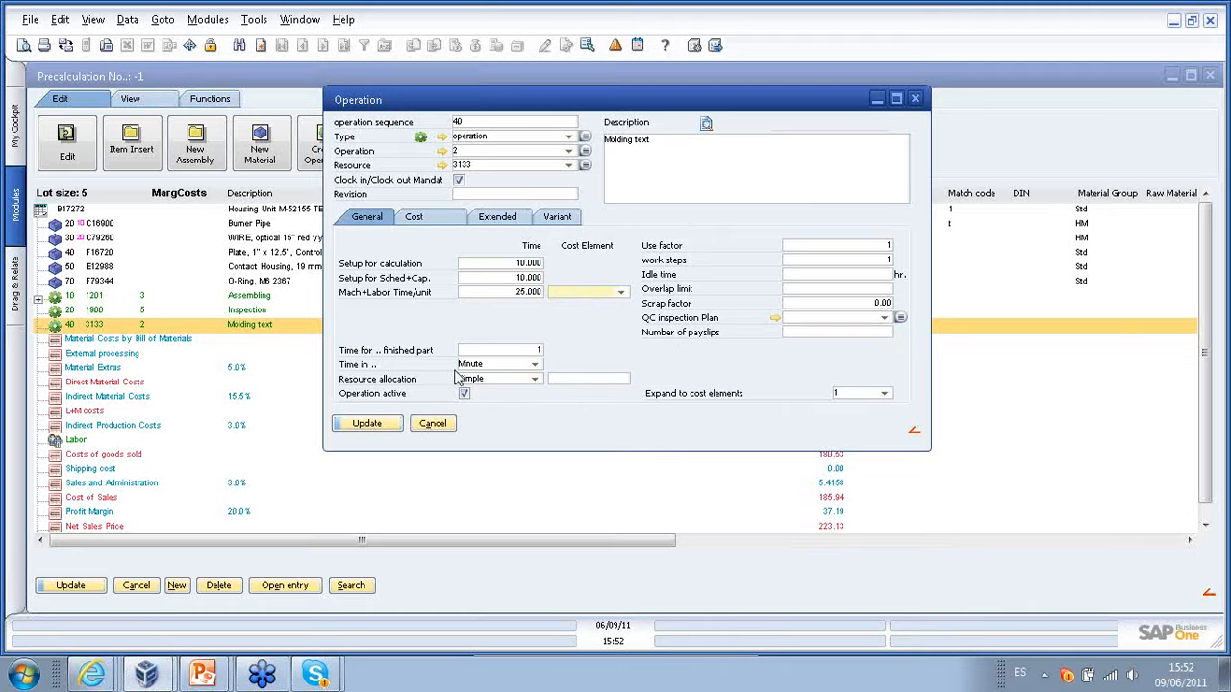
pyautogui.click(379, 421)
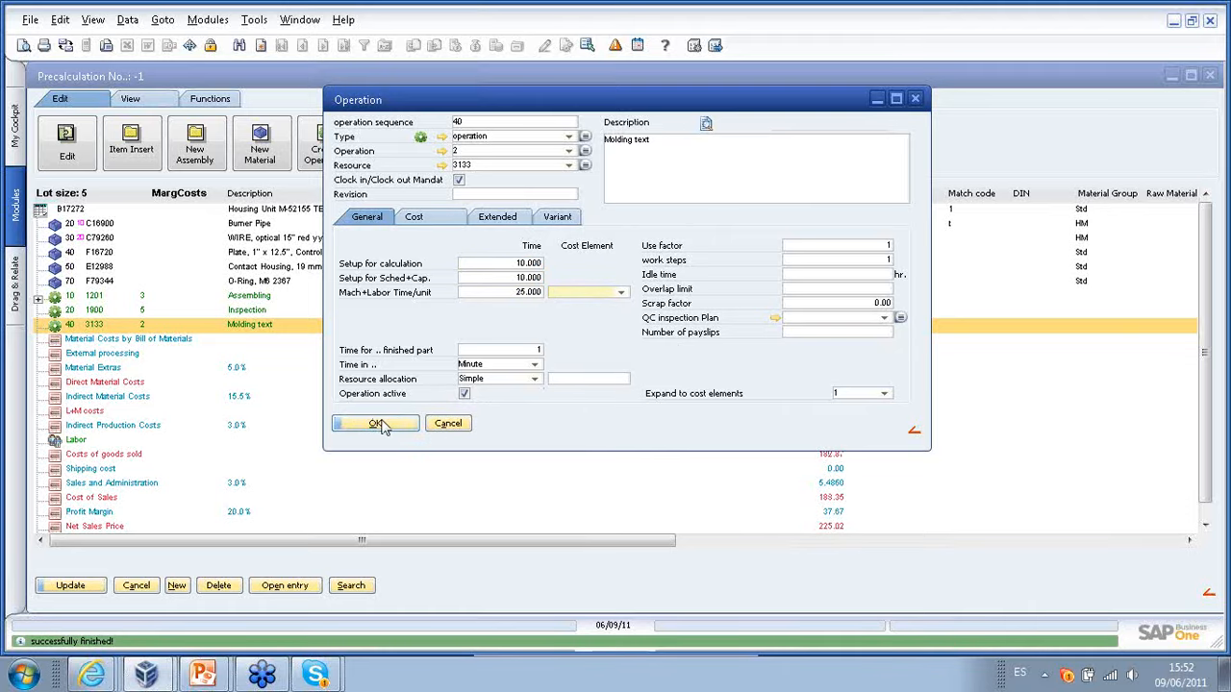
pyautogui.click(377, 423)
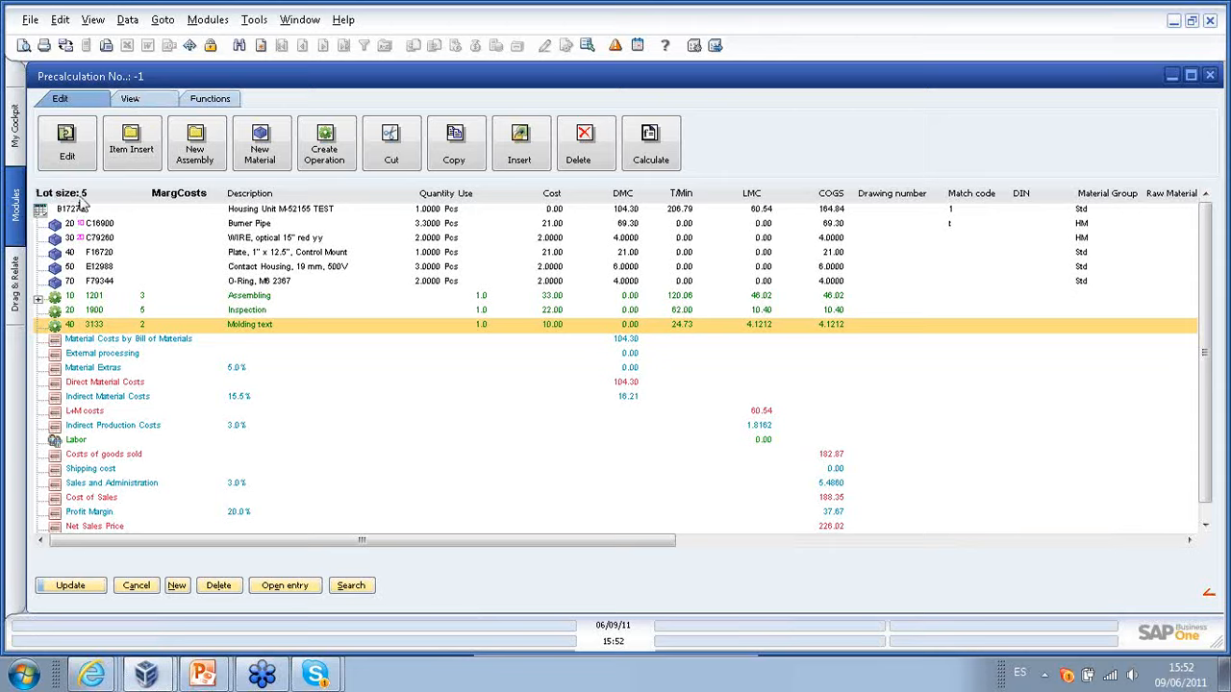
# - Compare the precalculation's costs and net sales price across the lot sizes 5, 50 and 100
pyautogui.write('0')
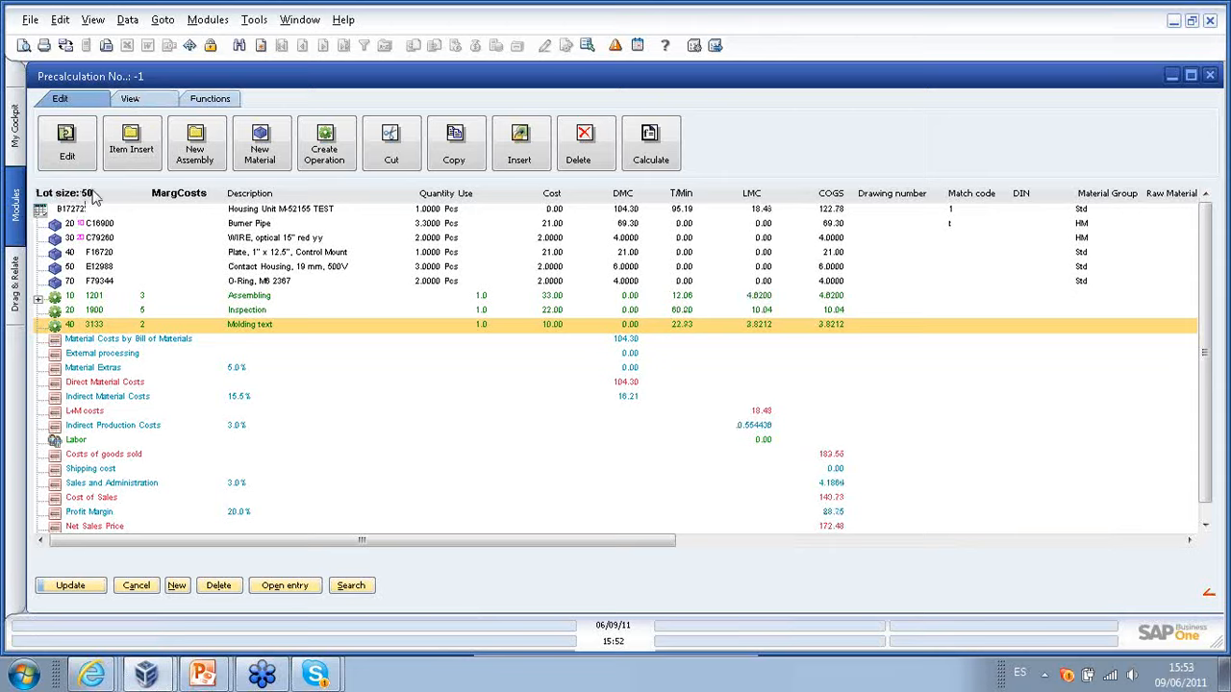
pyautogui.click(88, 197)
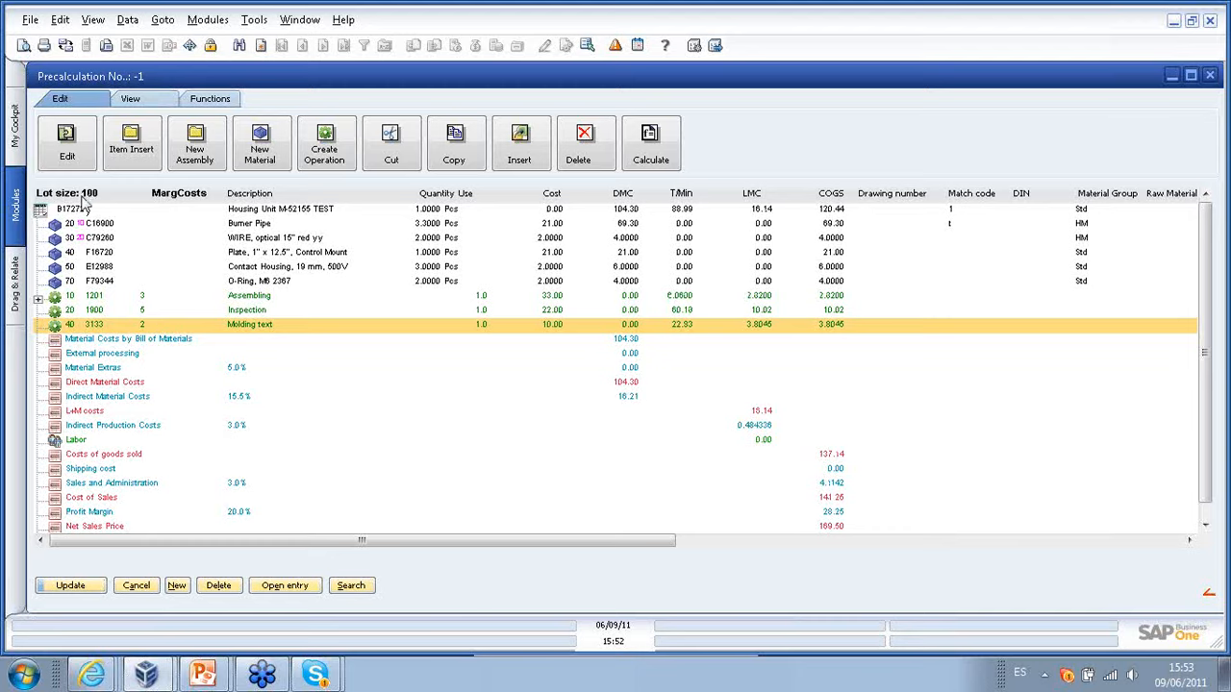
pyautogui.click(87, 197)
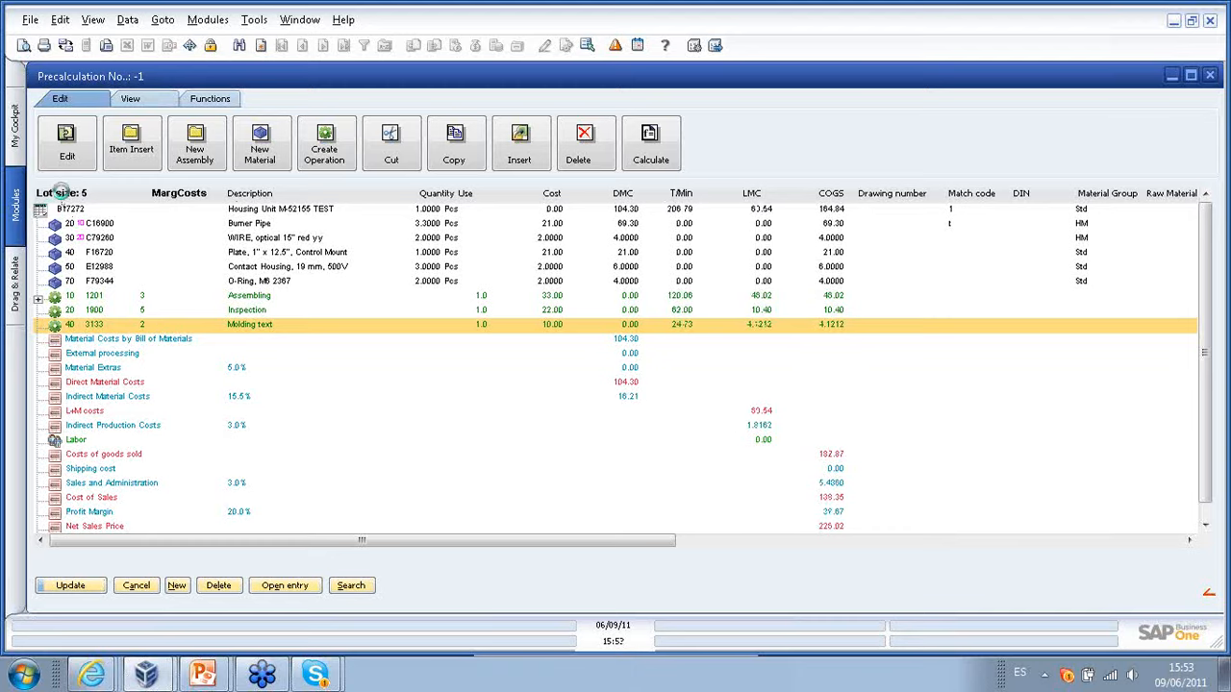
pyautogui.click(64, 195)
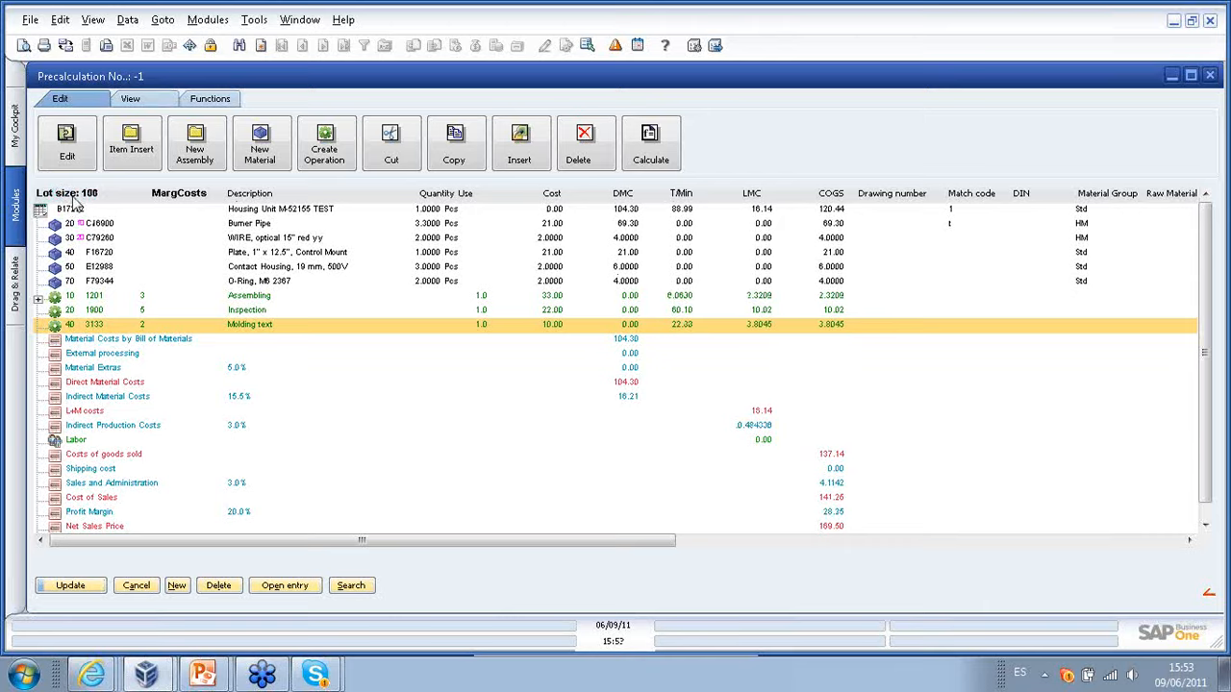
pyautogui.click(74, 197)
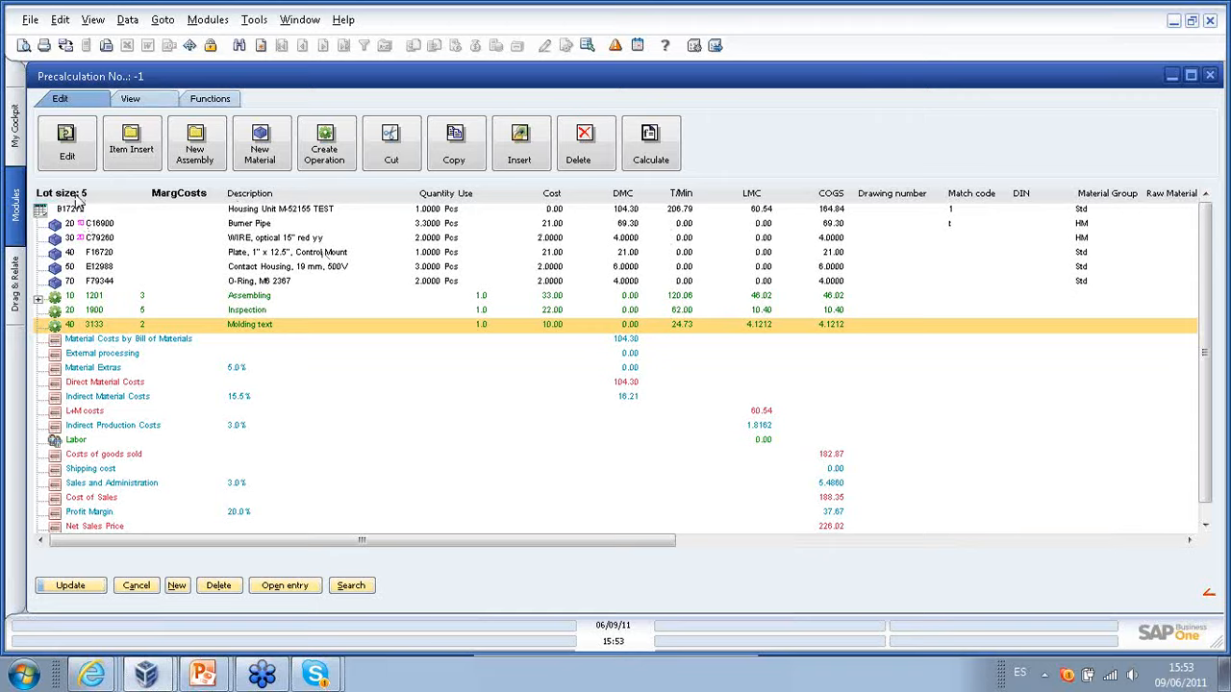
pyautogui.write('0')
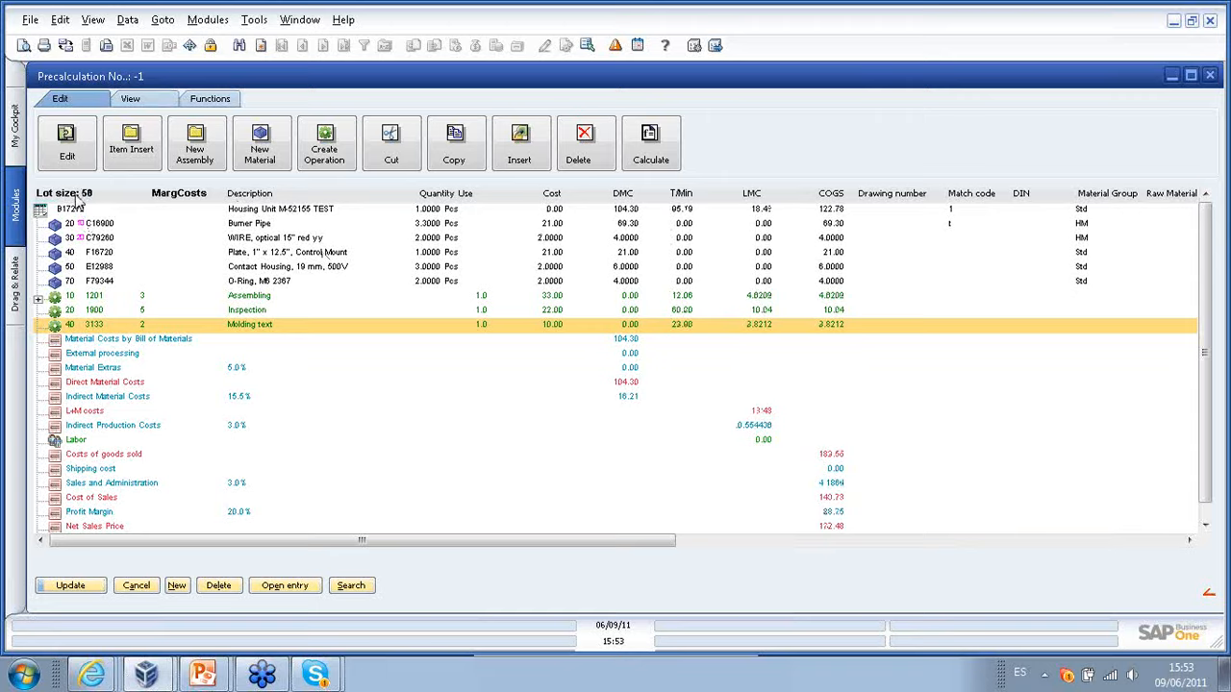
pyautogui.click(76, 196)
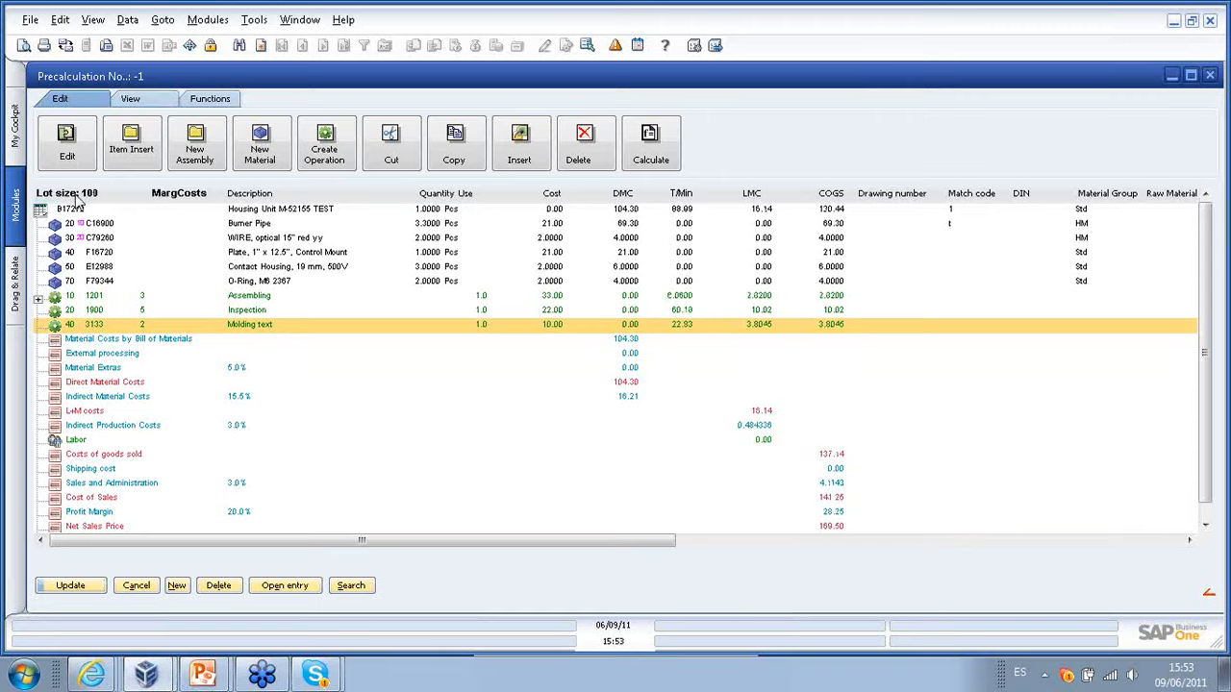
# - Show the quantities and costs of the whole precalculation for 100 pieces
pyautogui.click(129, 99)
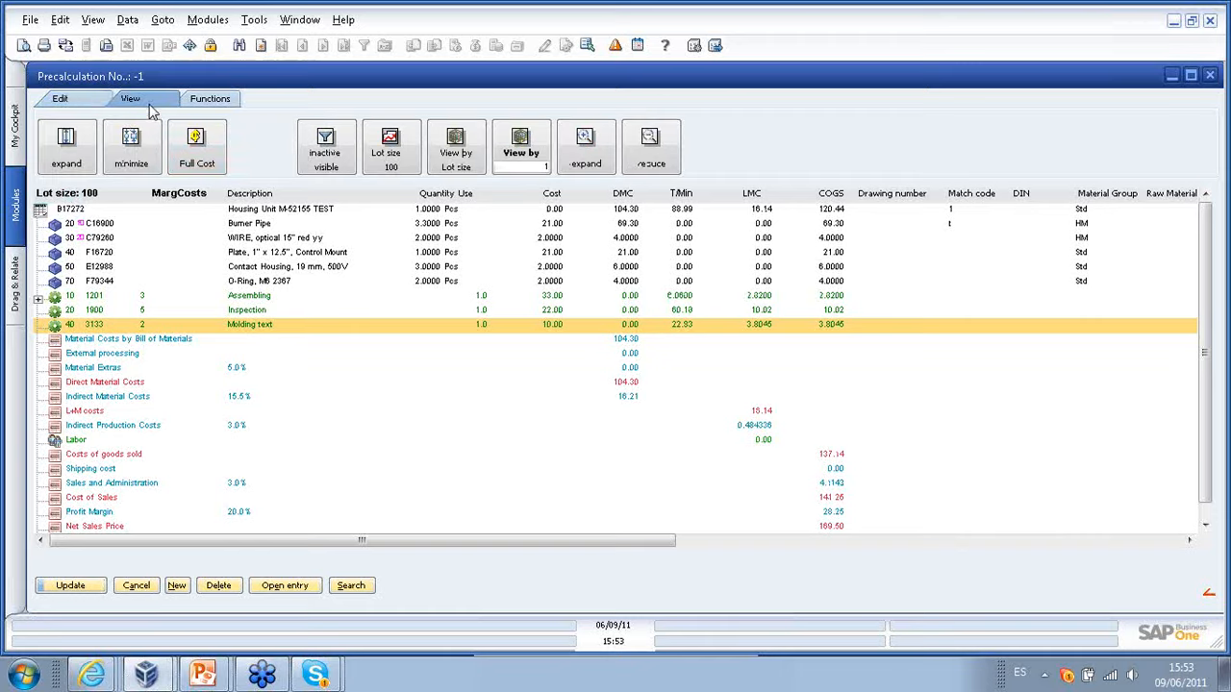
pyautogui.click(519, 167)
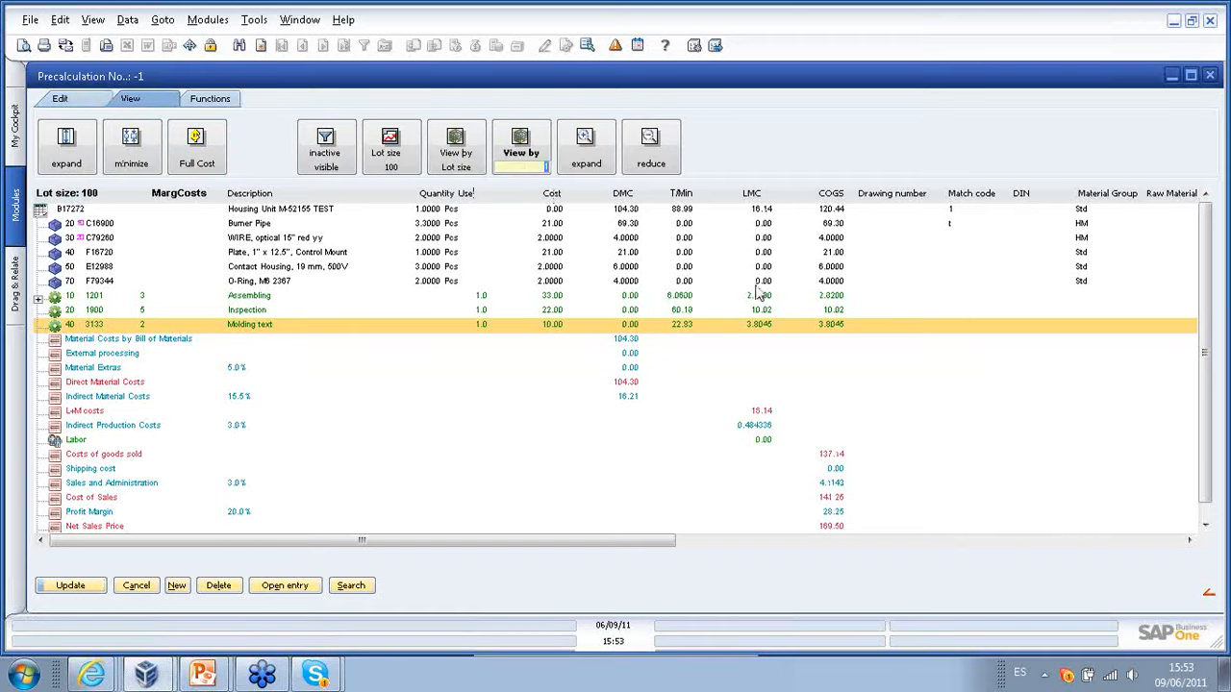
pyautogui.write('100')
pyautogui.press('Return')
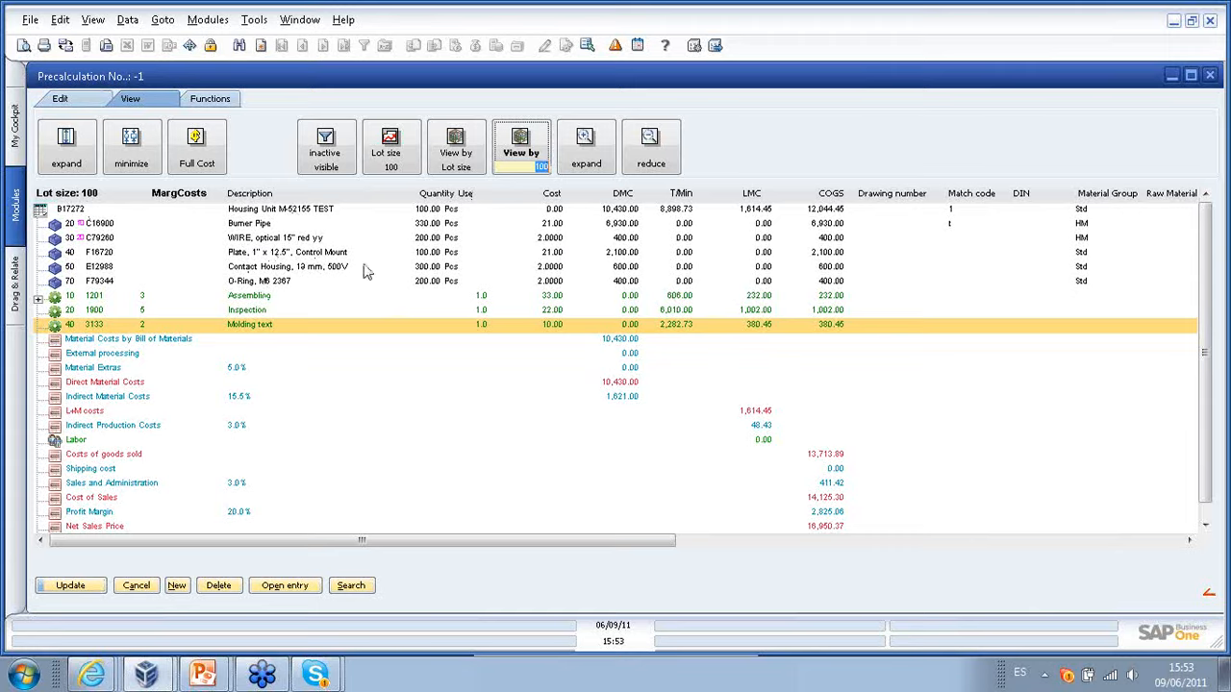
# - Save the precalculation and update the sales quotation with the linked calculation number
pyautogui.click(73, 588)
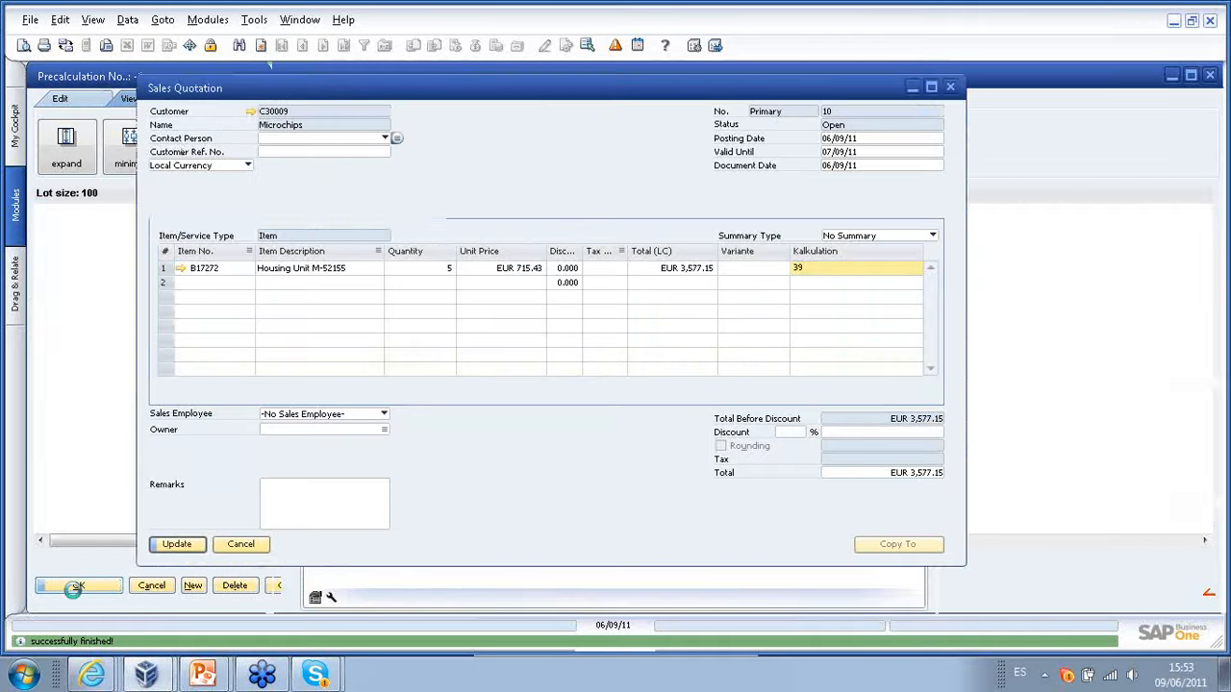
pyautogui.click(830, 269)
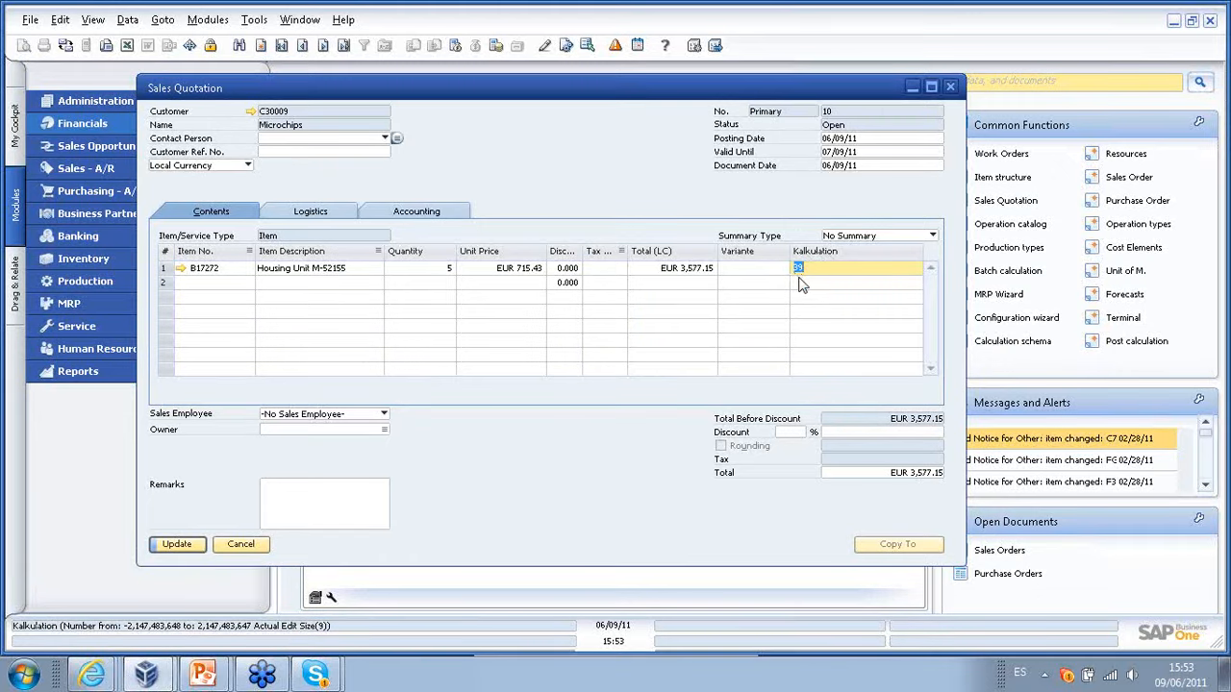
pyautogui.click(177, 545)
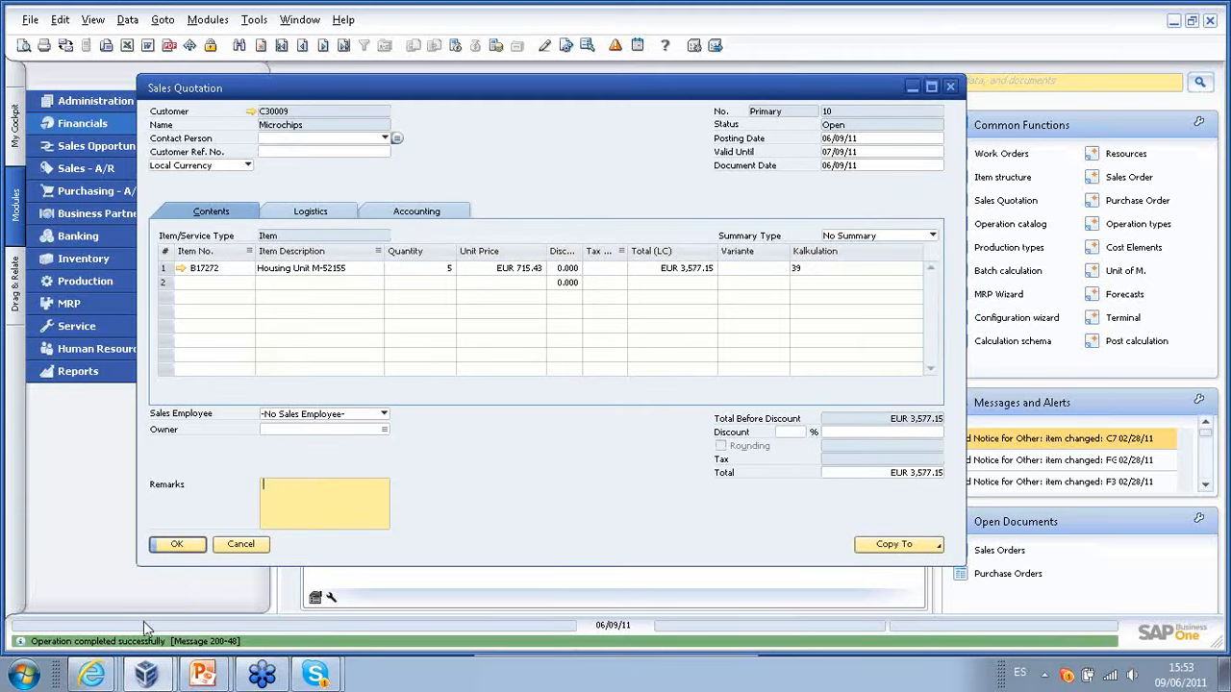
# - Check the quotation line's unit price and linked calculation, and copy the quotation to a sales order
pyautogui.click(517, 273)
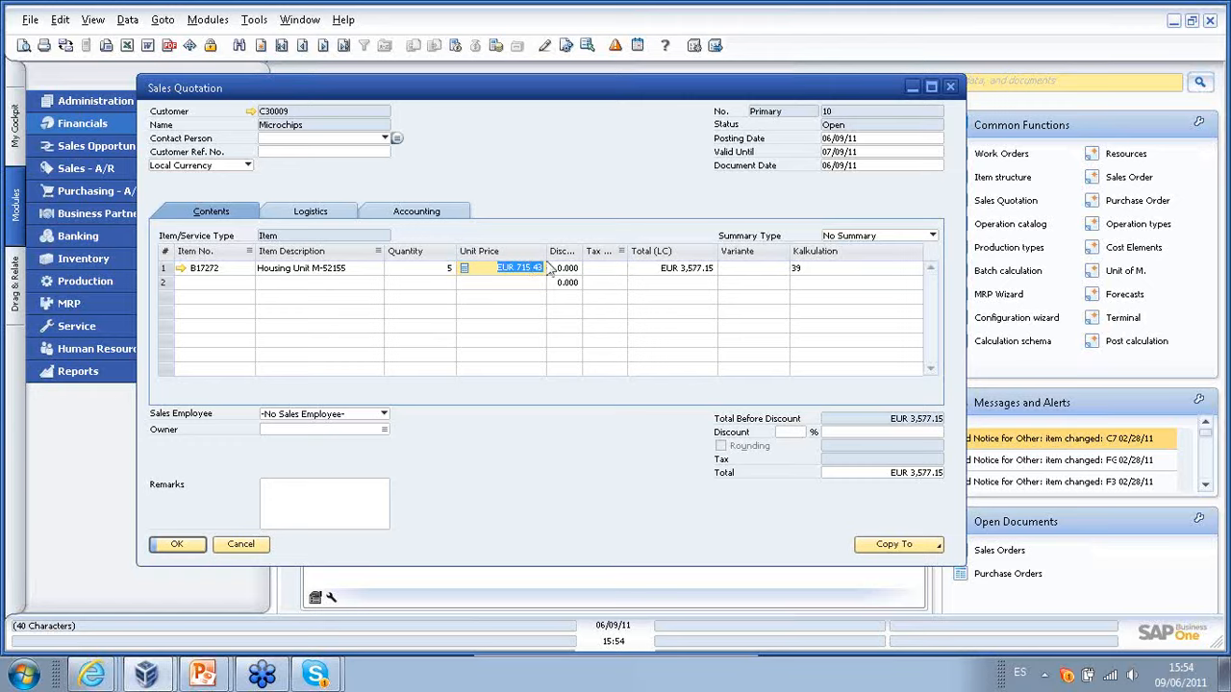
pyautogui.click(814, 269)
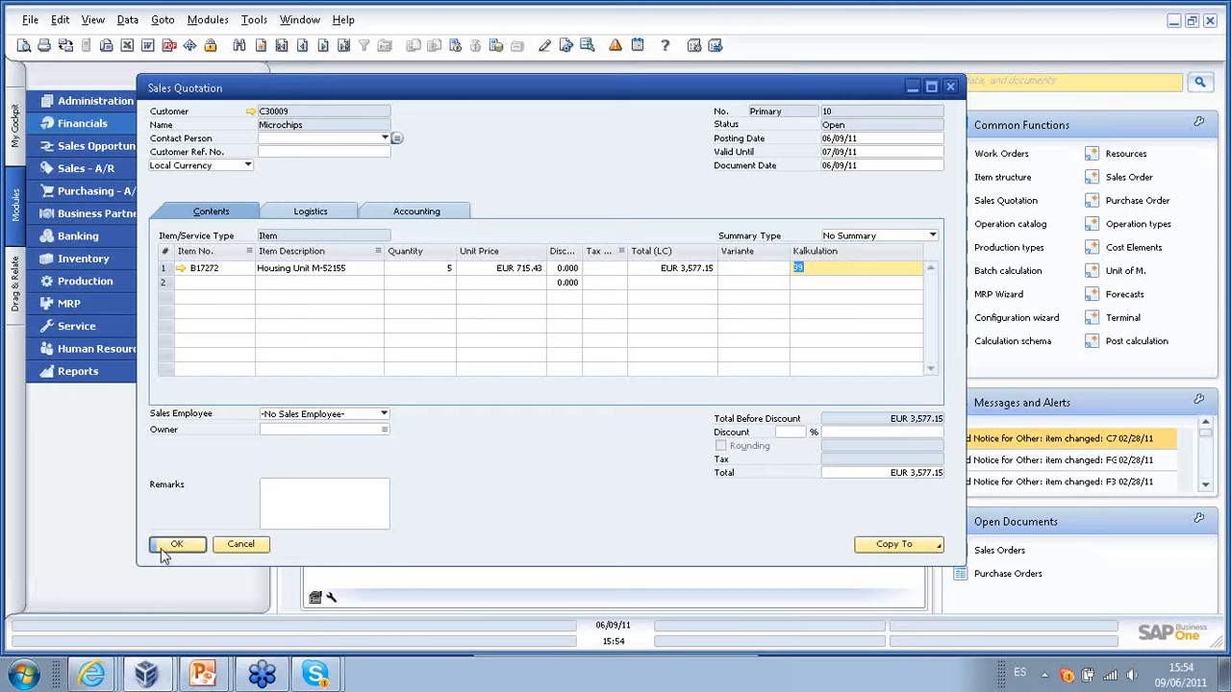
pyautogui.click(932, 551)
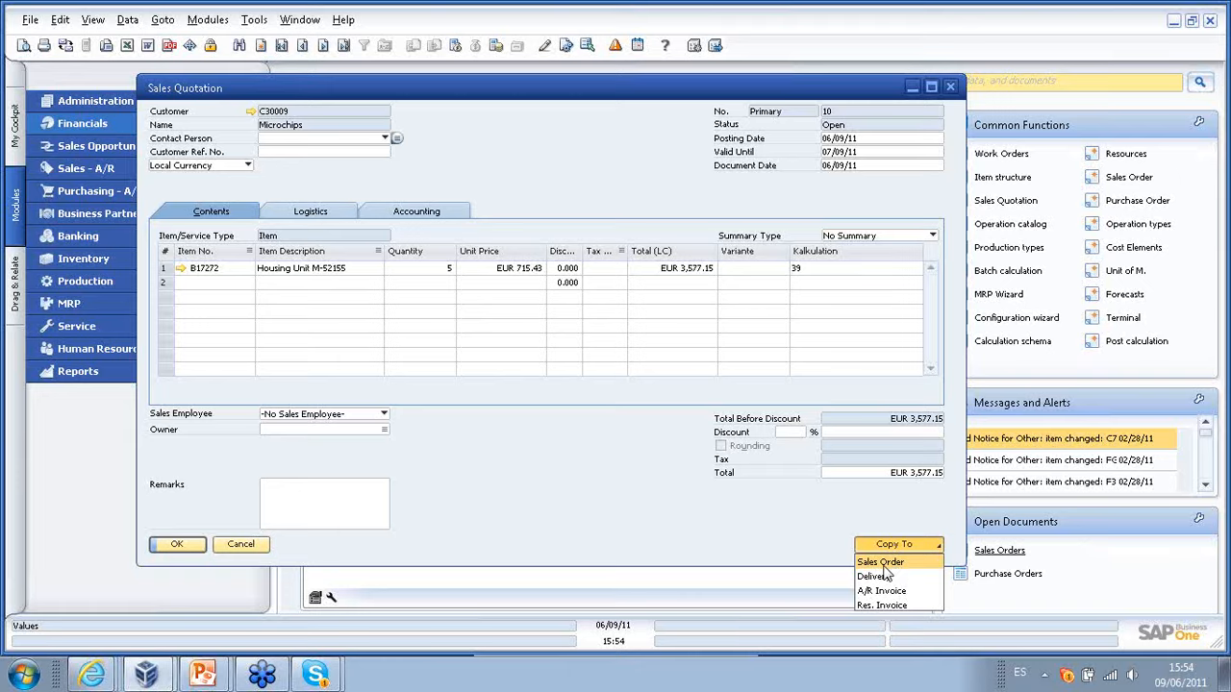
pyautogui.click(883, 565)
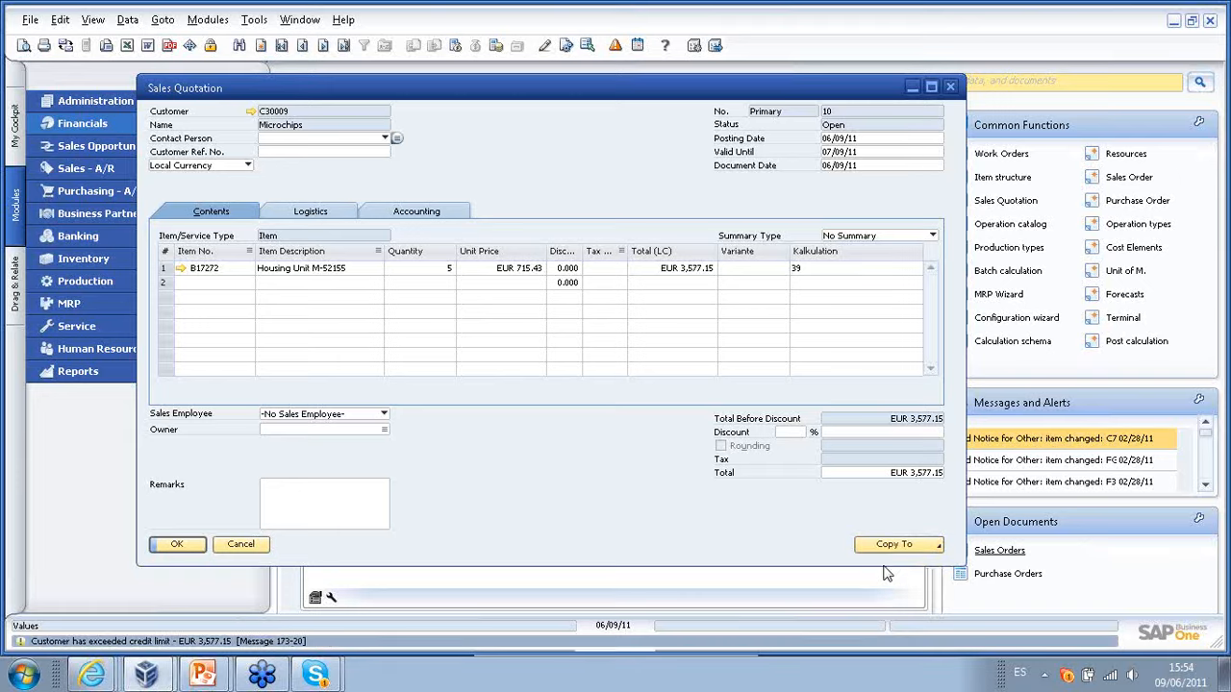
pyautogui.click(438, 352)
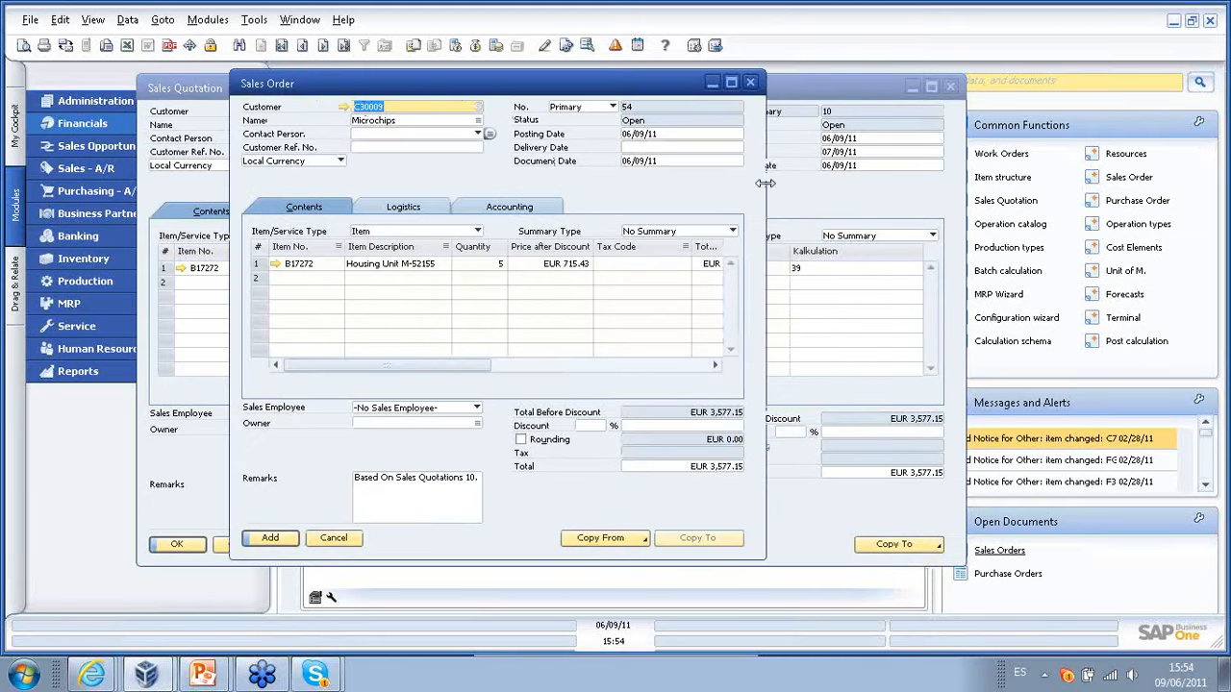
# - Widen the sales order window and check the B17272 line's quantity, price and linked calculation
pyautogui.moveTo(766, 192); pyautogui.dragTo(951, 194)
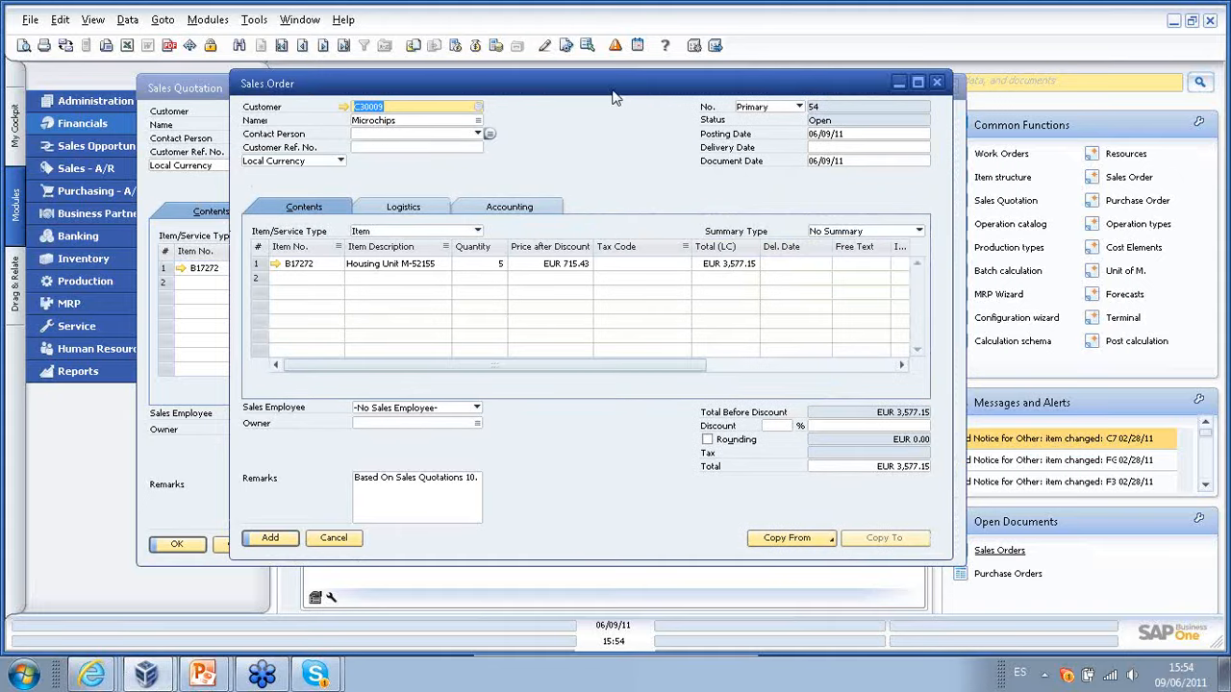
pyautogui.moveTo(615, 96); pyautogui.dragTo(629, 115)
pyautogui.click(505, 283)
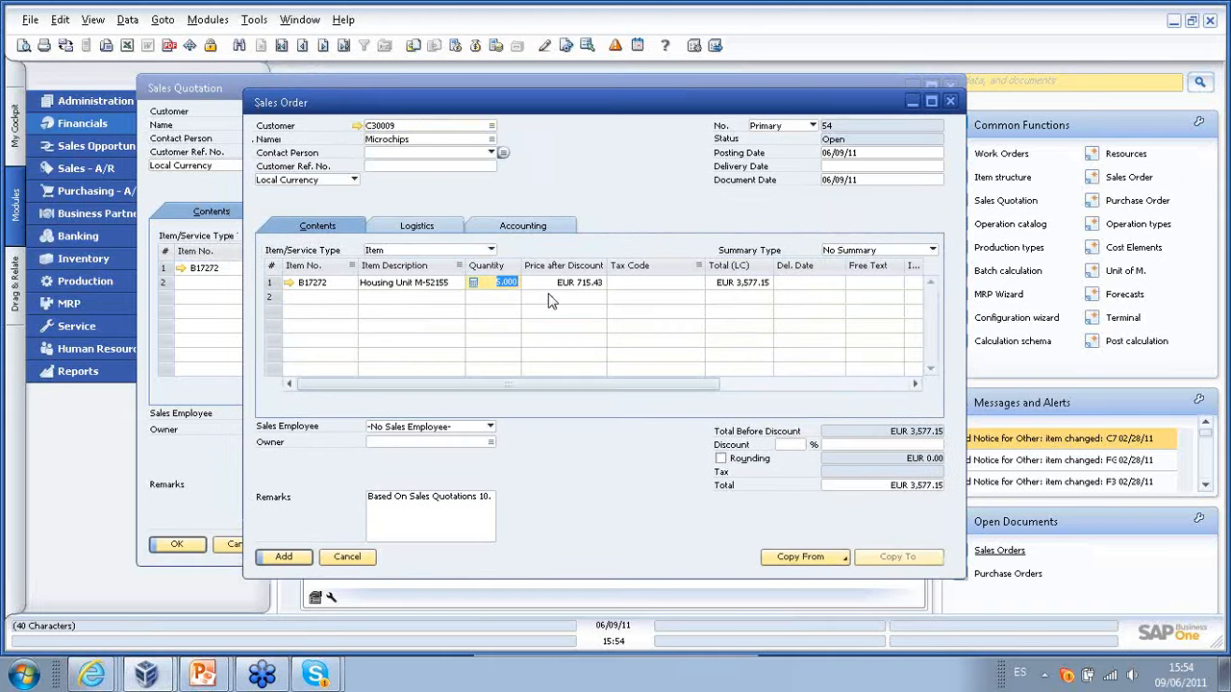
pyautogui.moveTo(626, 394); pyautogui.dragTo(837, 390)
pyautogui.click(846, 282)
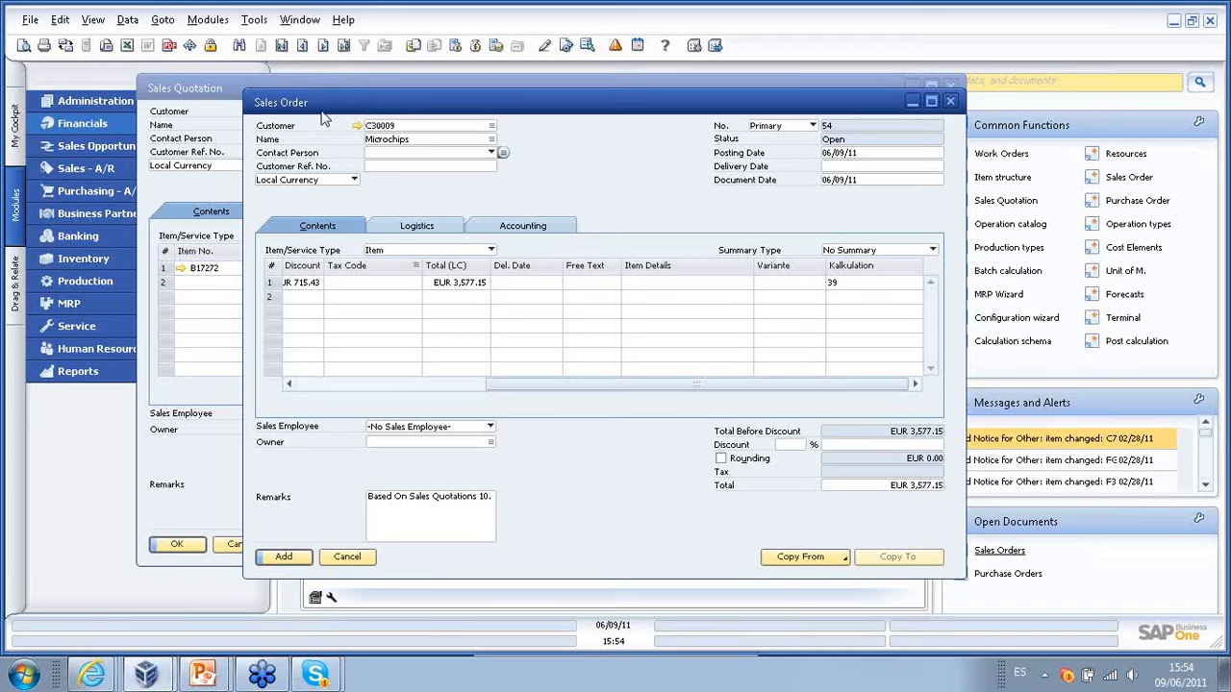
pyautogui.moveTo(535, 385); pyautogui.dragTo(338, 382)
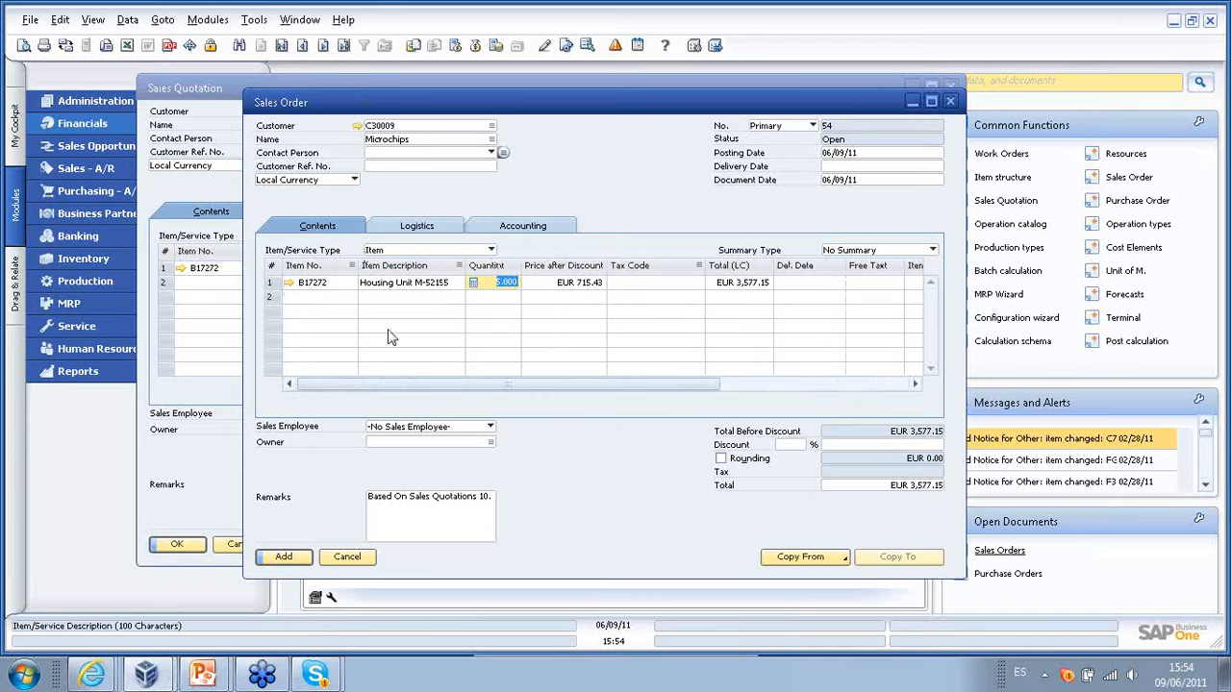
# - Continue past the item availability check, view the calculation linked to the B17272 order line, and close it
pyautogui.click(352, 291)
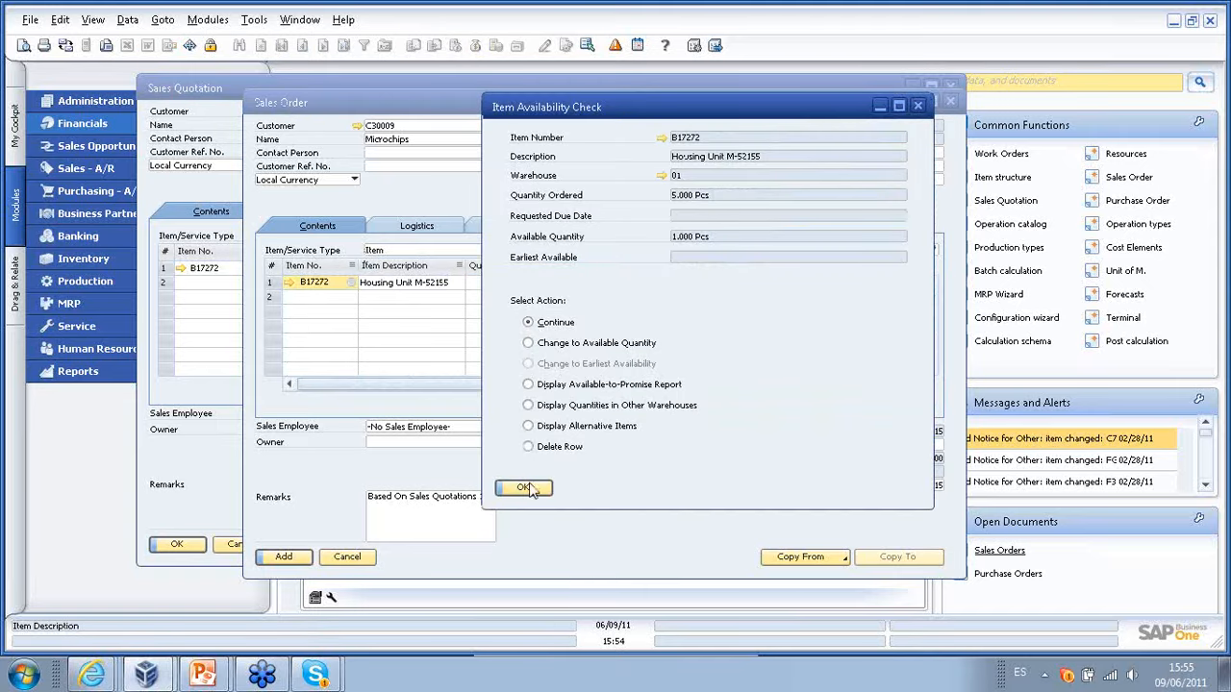
pyautogui.click(532, 490)
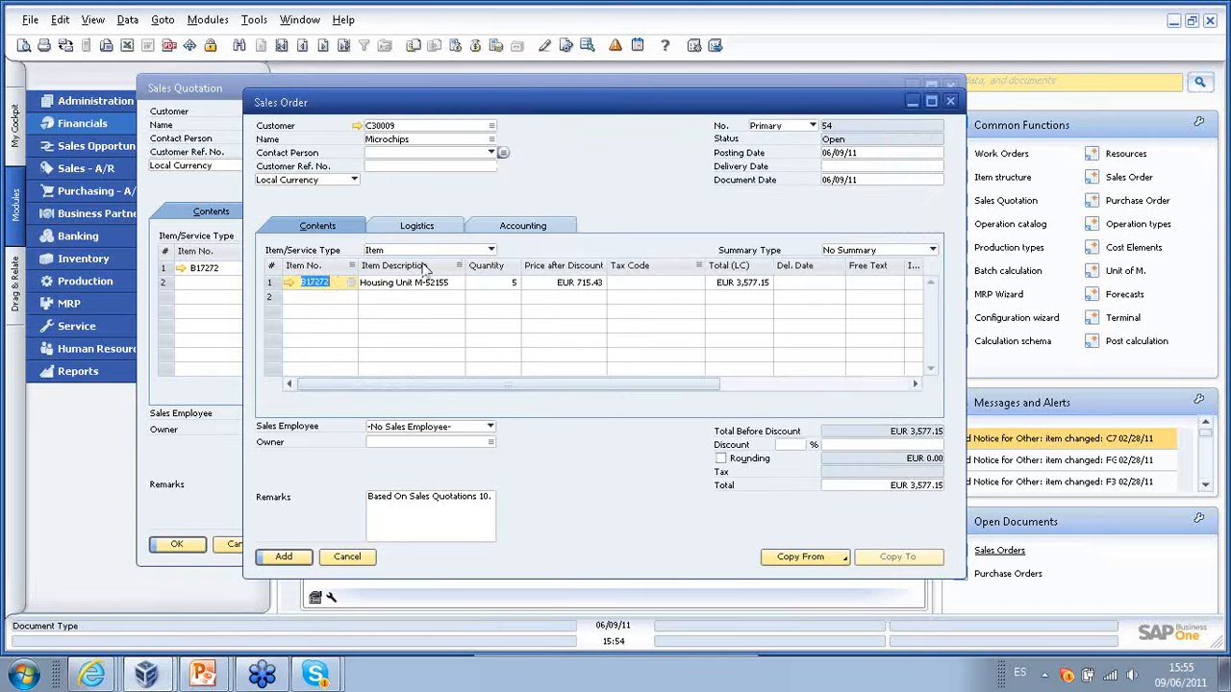
pyautogui.rightClick(338, 288)
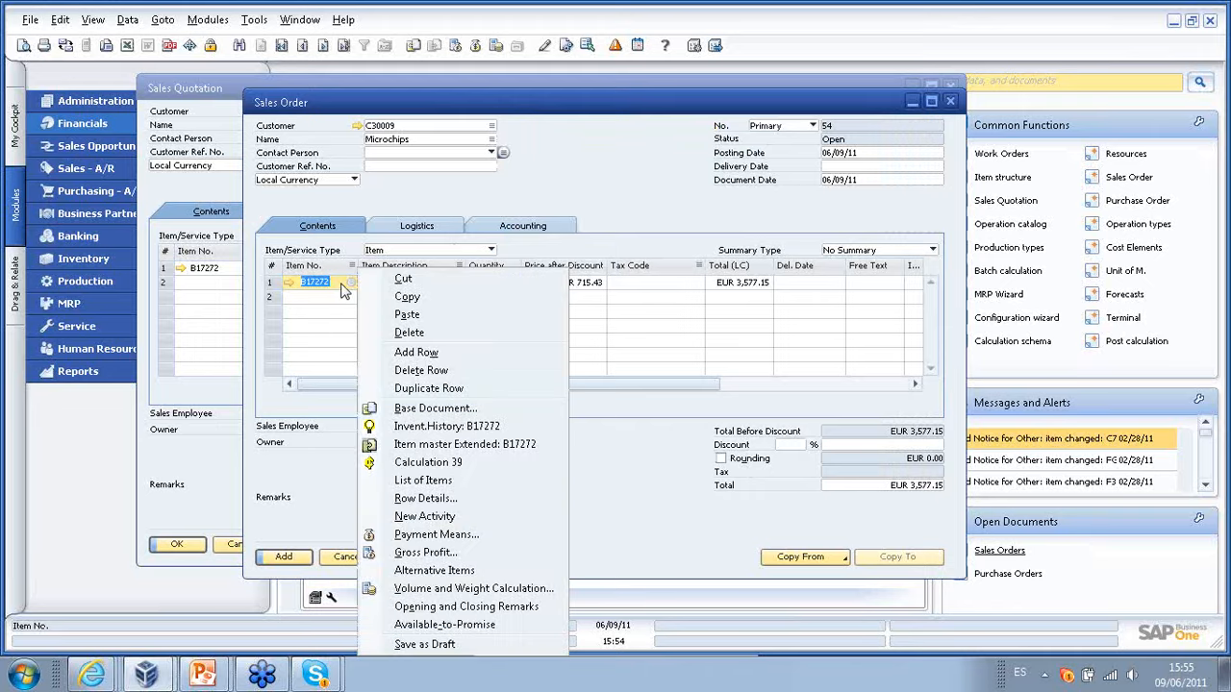
pyautogui.click(432, 468)
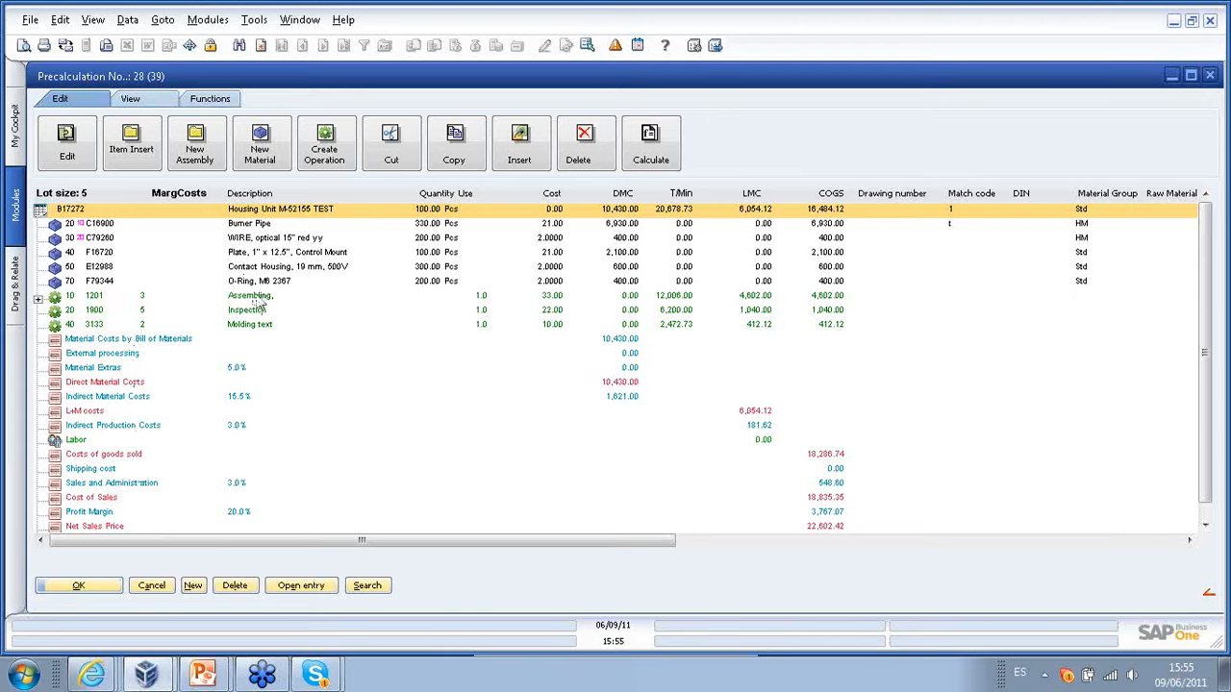
pyautogui.click(72, 586)
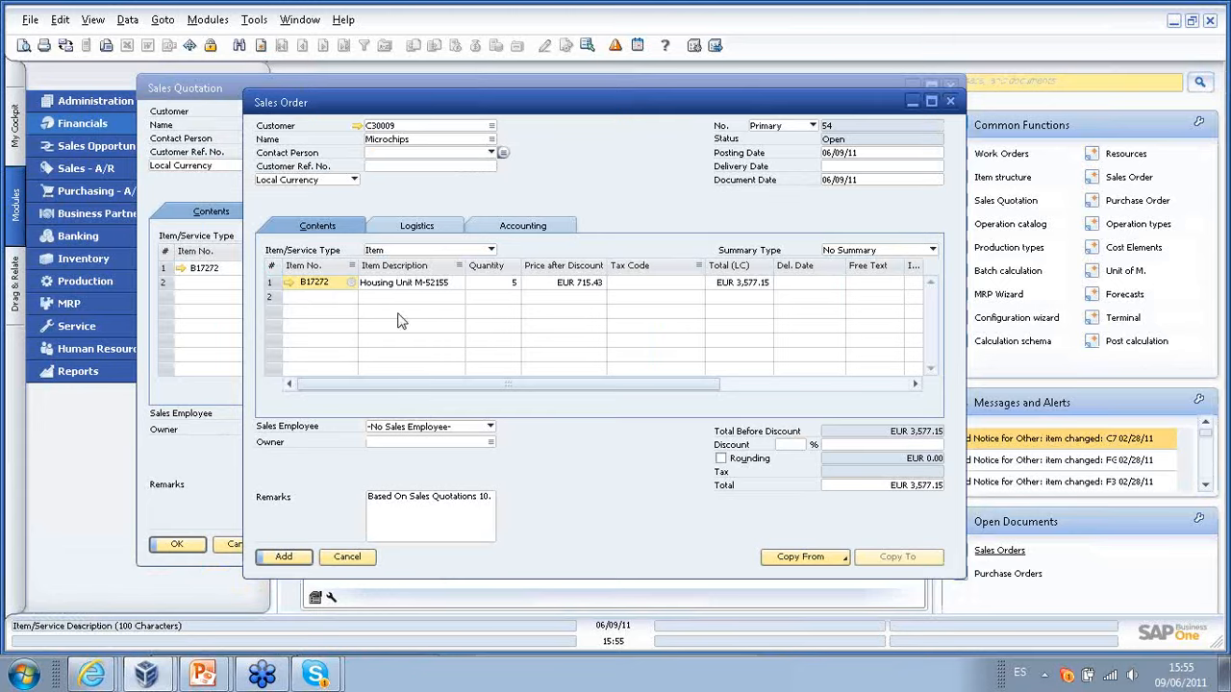
# - Set the sales order's delivery date to 06/30/11 for the header and existing rows, and add the order despite the exceeded credit limit
pyautogui.click(286, 558)
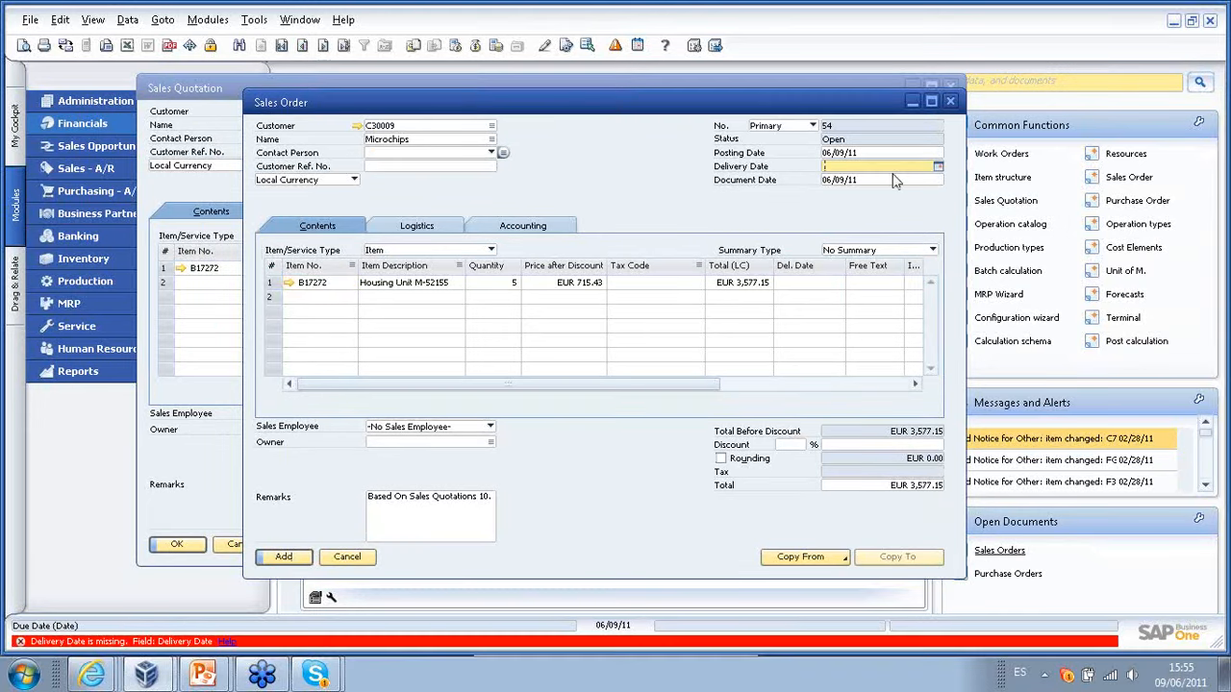
pyautogui.write('30')
pyautogui.press('Tab')
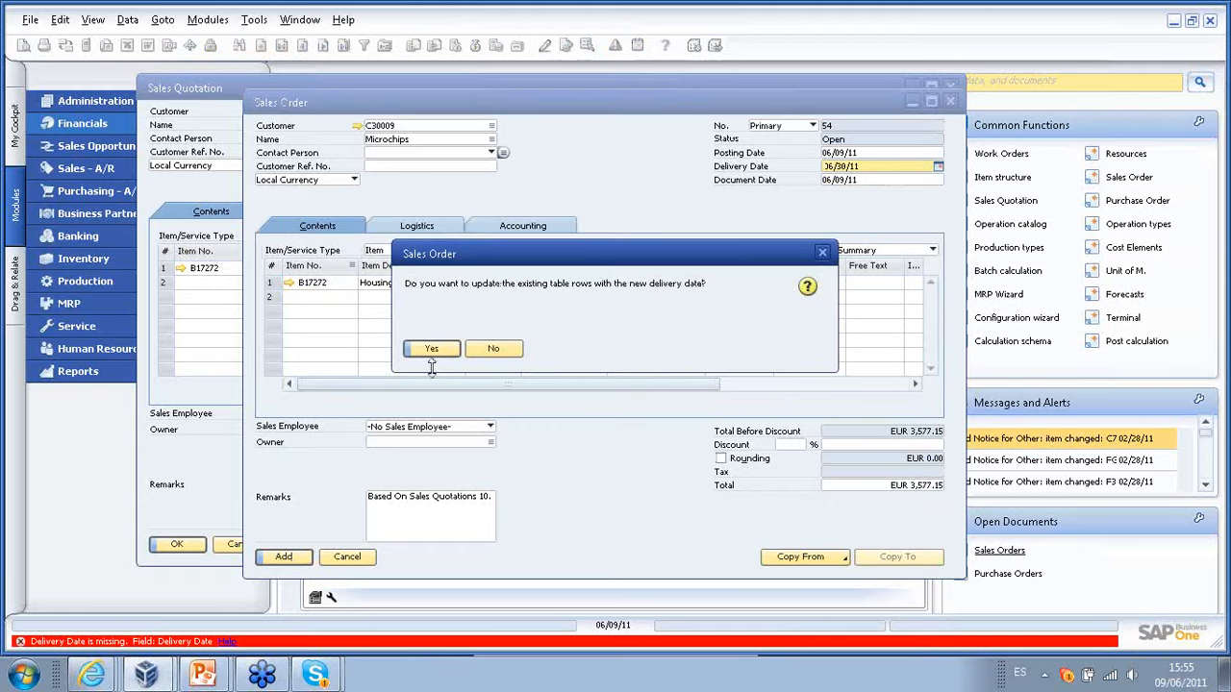
pyautogui.click(434, 351)
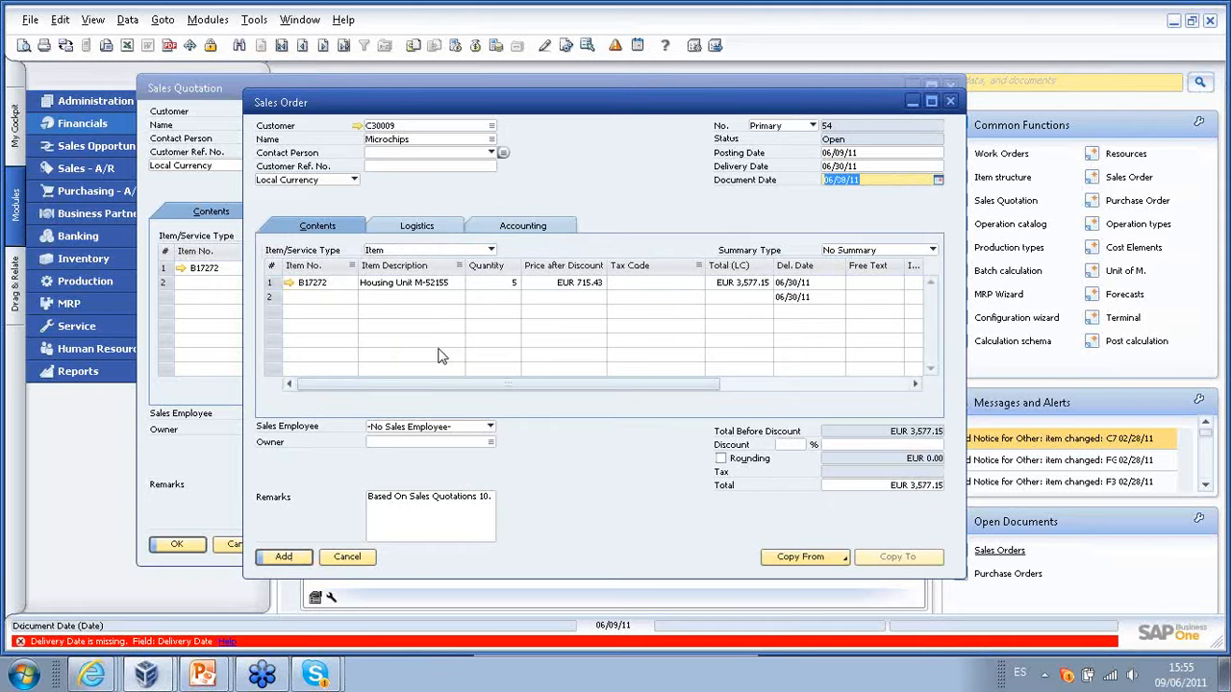
pyautogui.click(283, 557)
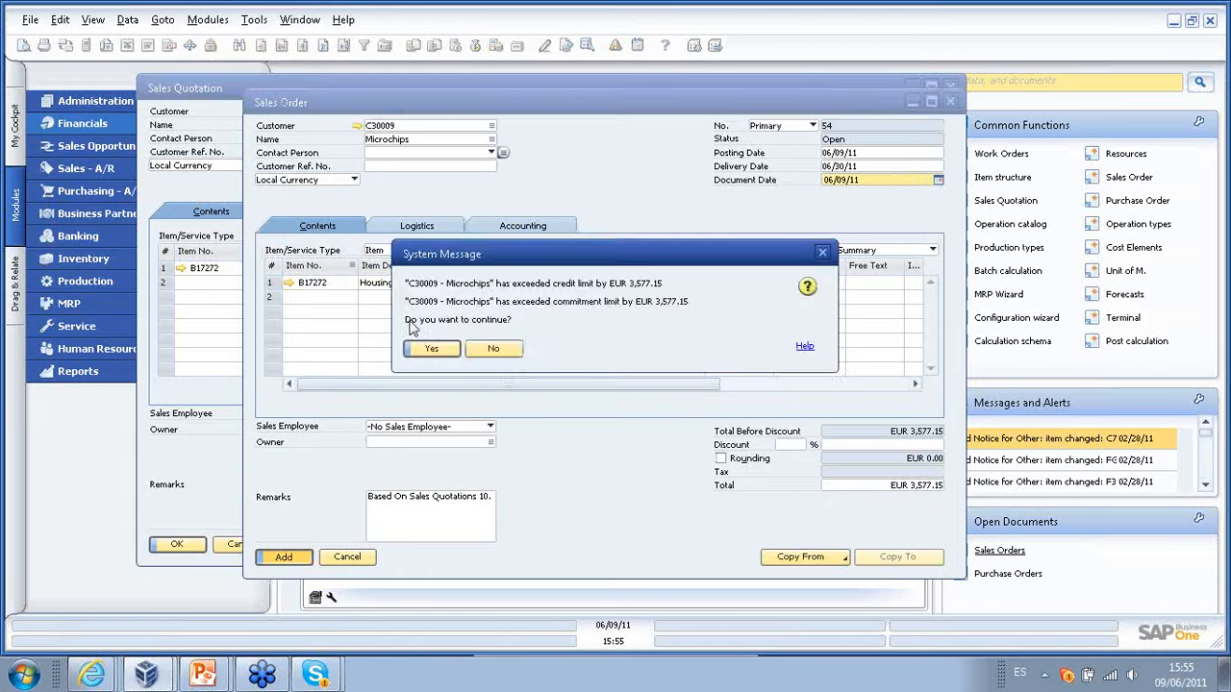
pyautogui.click(431, 350)
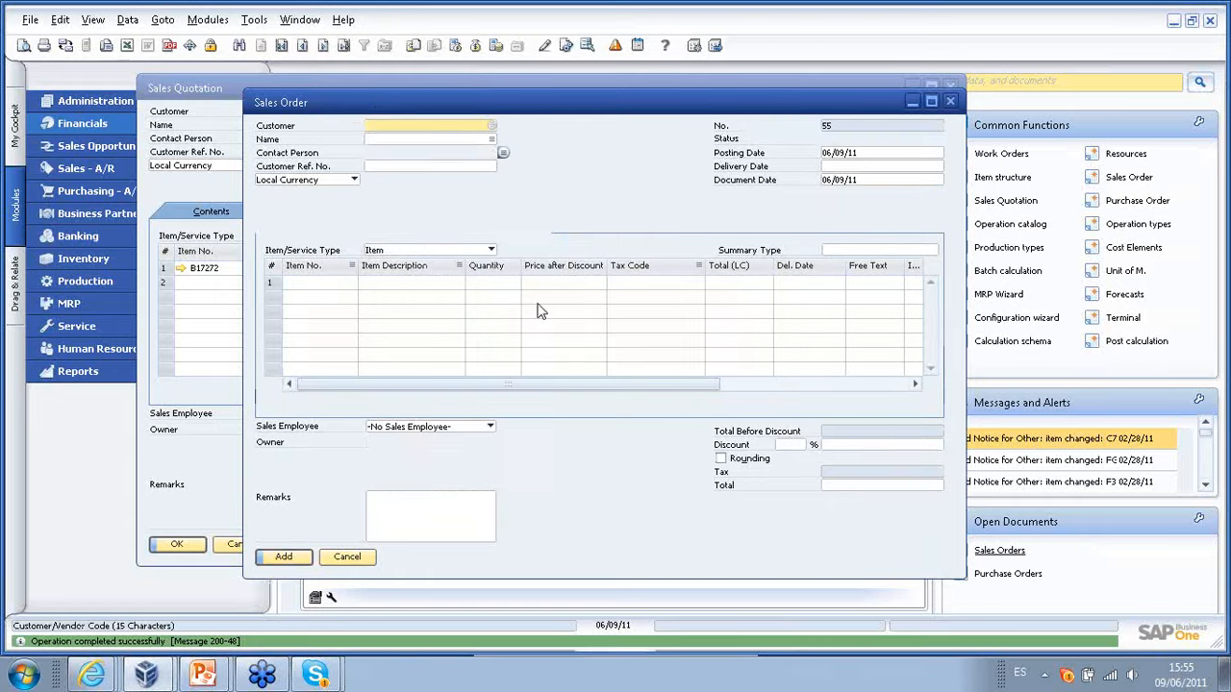
# - Reopen the newly added sales order and create a work order for its B17272 line
pyautogui.click(342, 46)
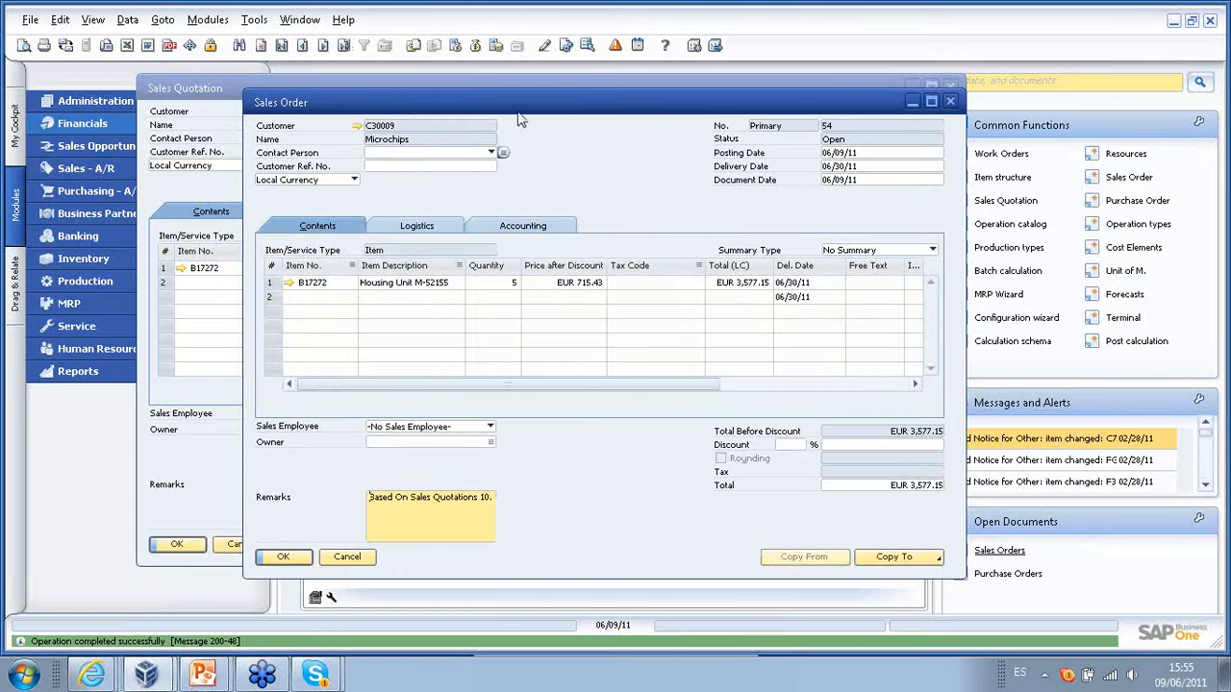
pyautogui.moveTo(514, 115); pyautogui.dragTo(471, 106)
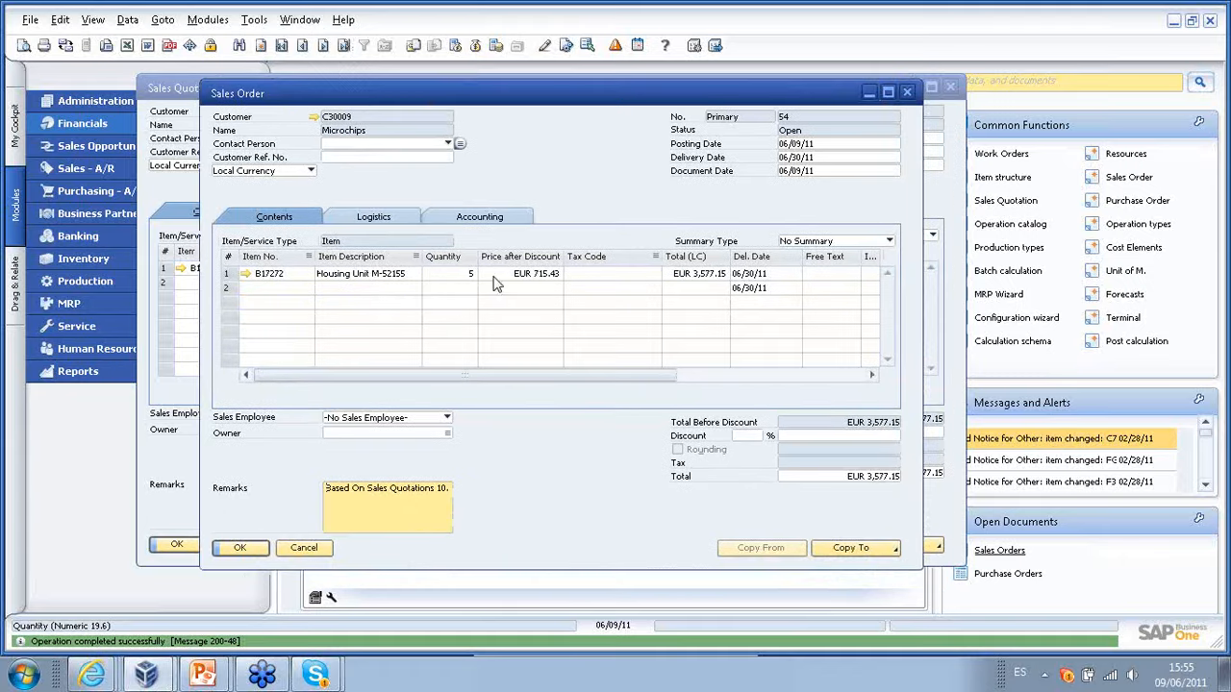
pyautogui.click(339, 275)
pyautogui.rightClick(340, 276)
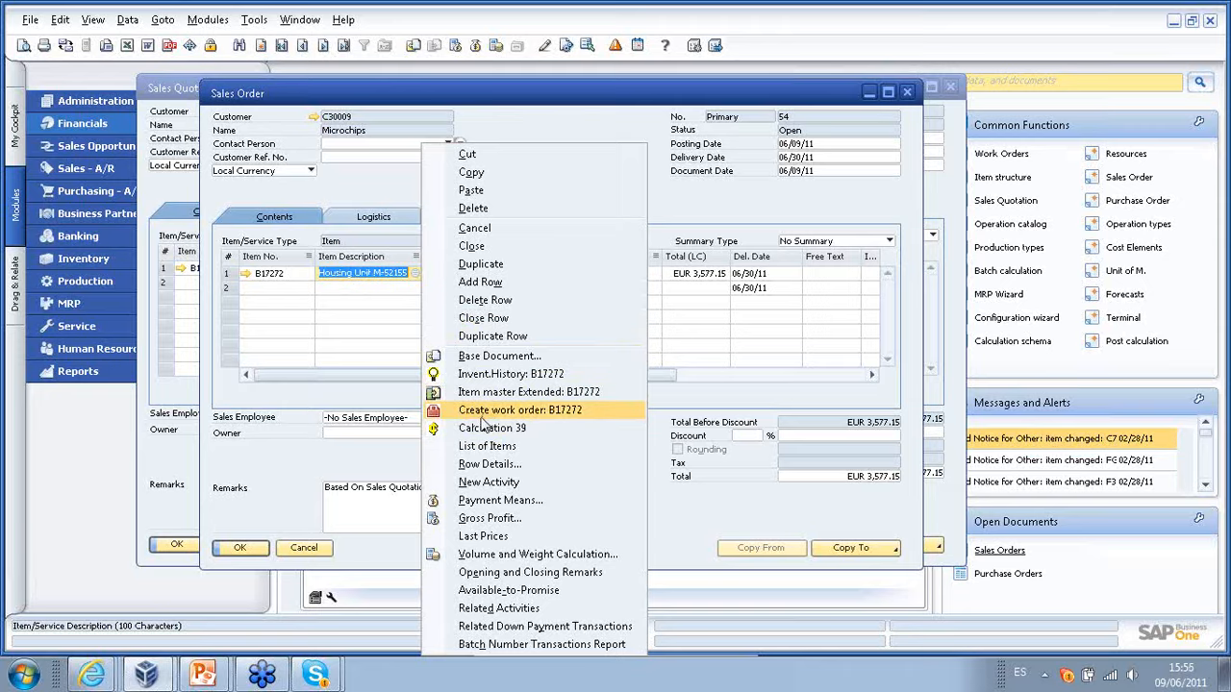
pyautogui.click(488, 413)
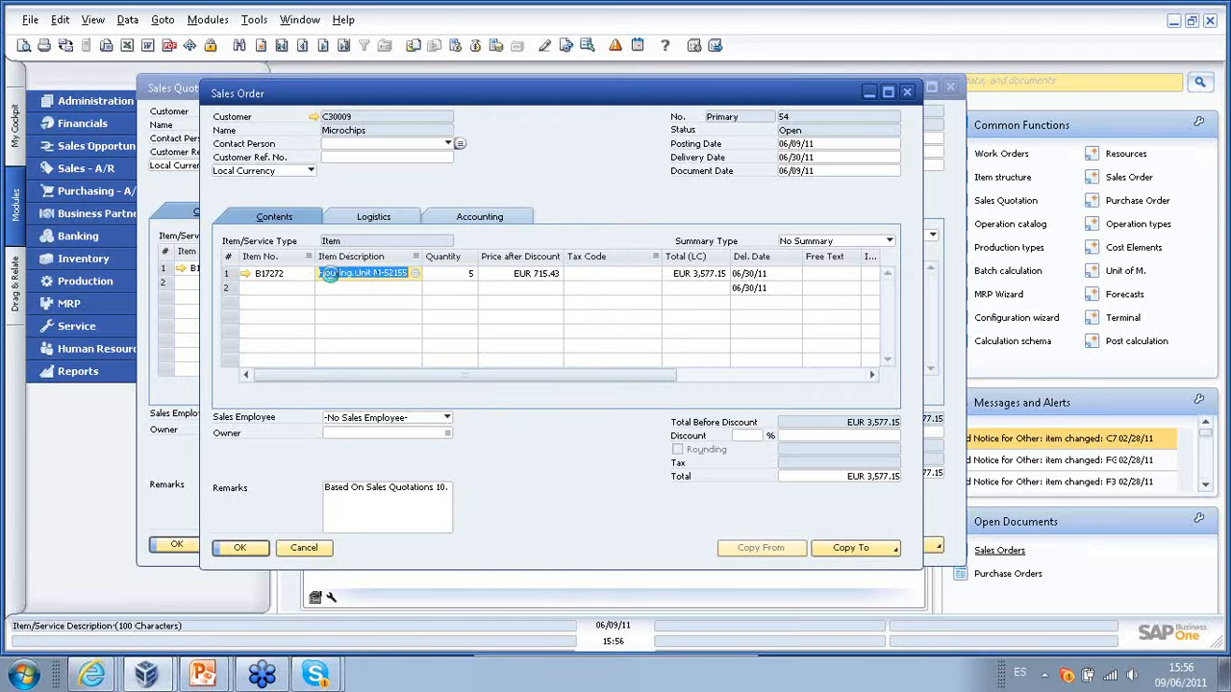
# - Open the work order linked to the B17272 order line and review its materials and operations, collapsing the Assembling operation
pyautogui.rightClick(330, 275)
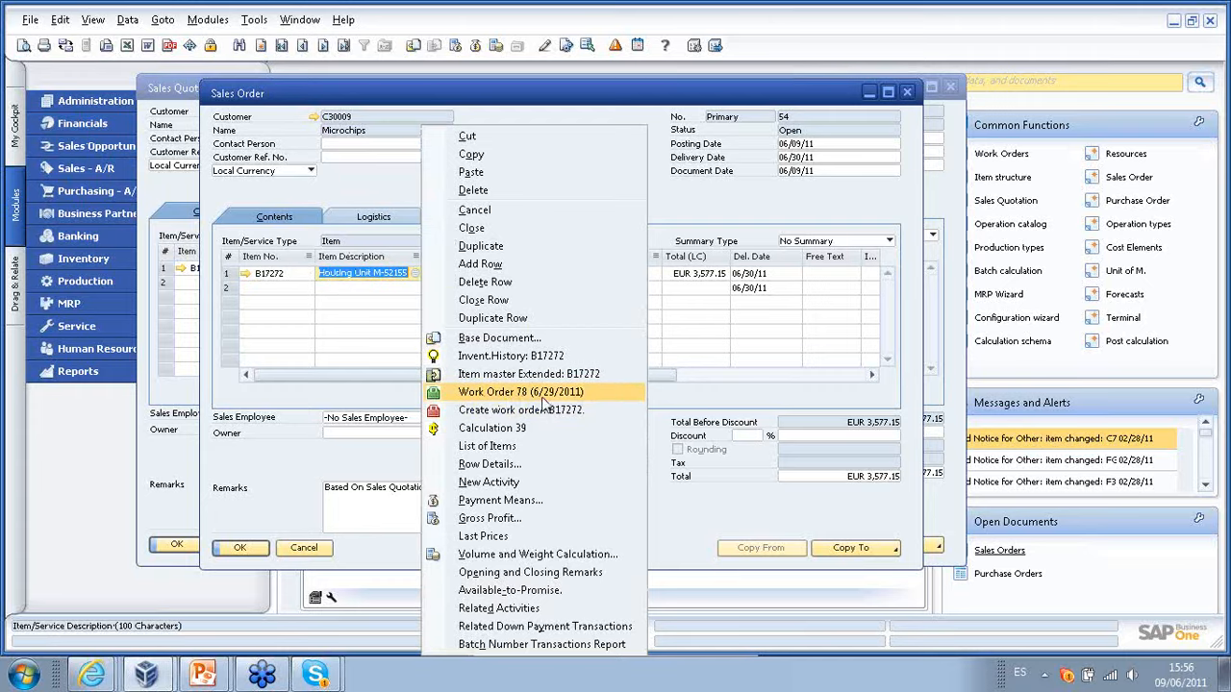
pyautogui.click(477, 392)
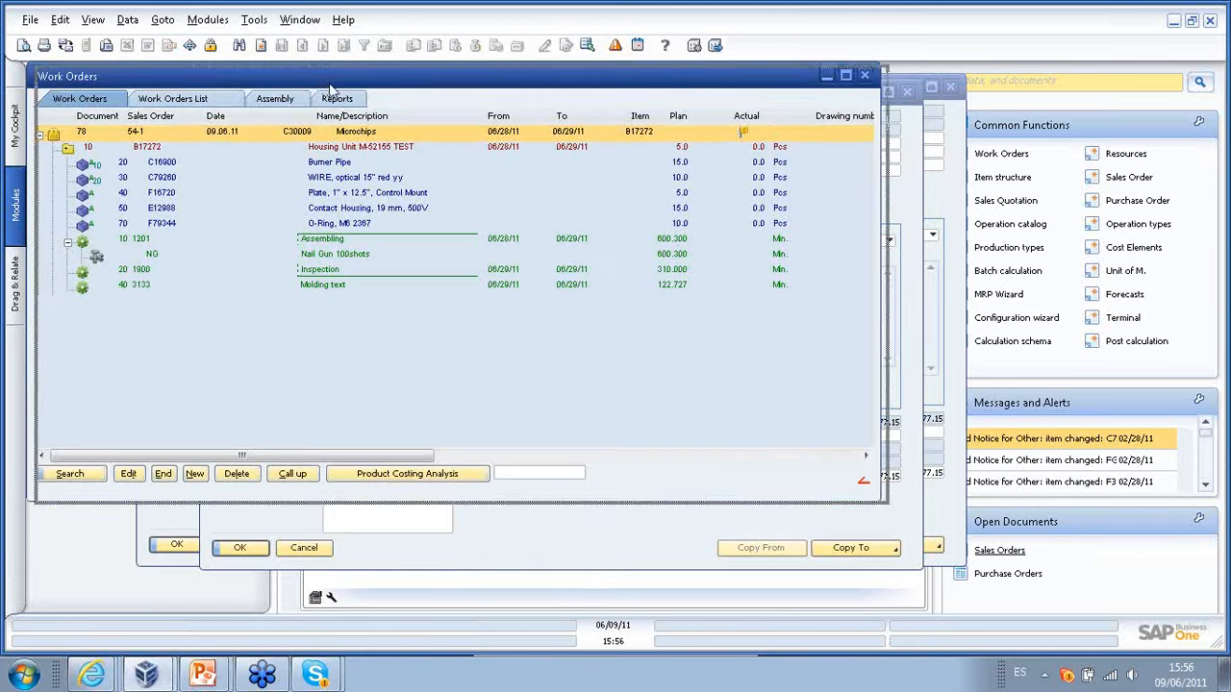
pyautogui.moveTo(330, 86); pyautogui.dragTo(432, 140)
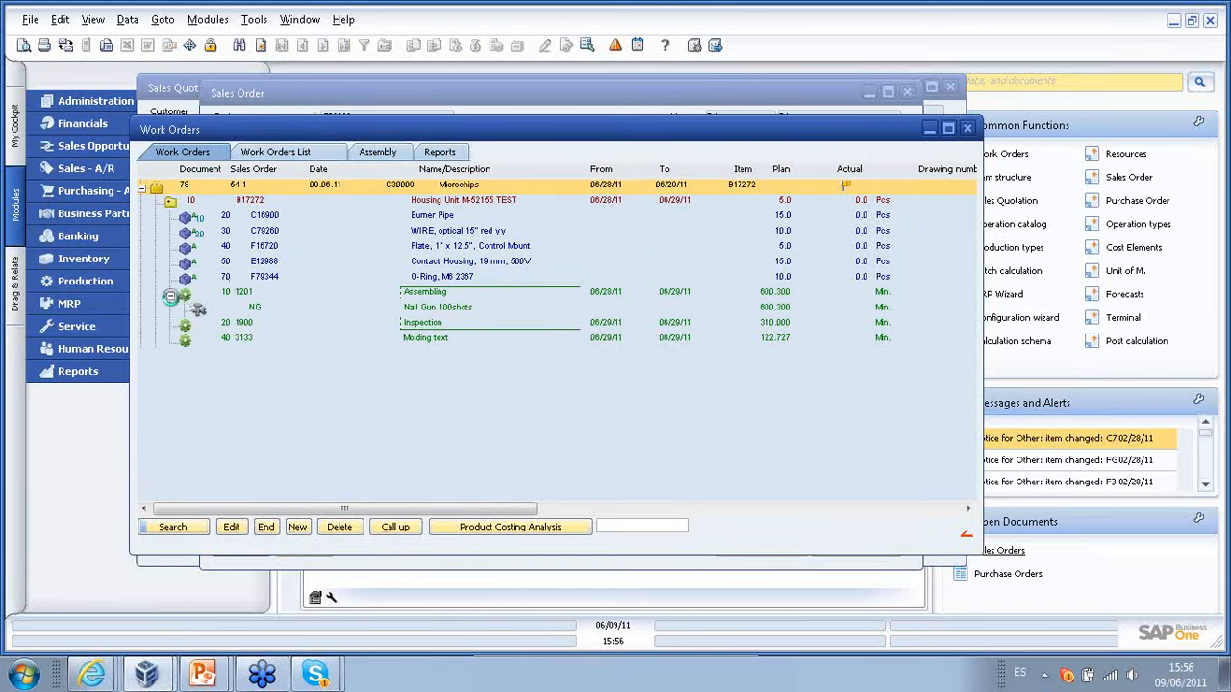
pyautogui.click(171, 297)
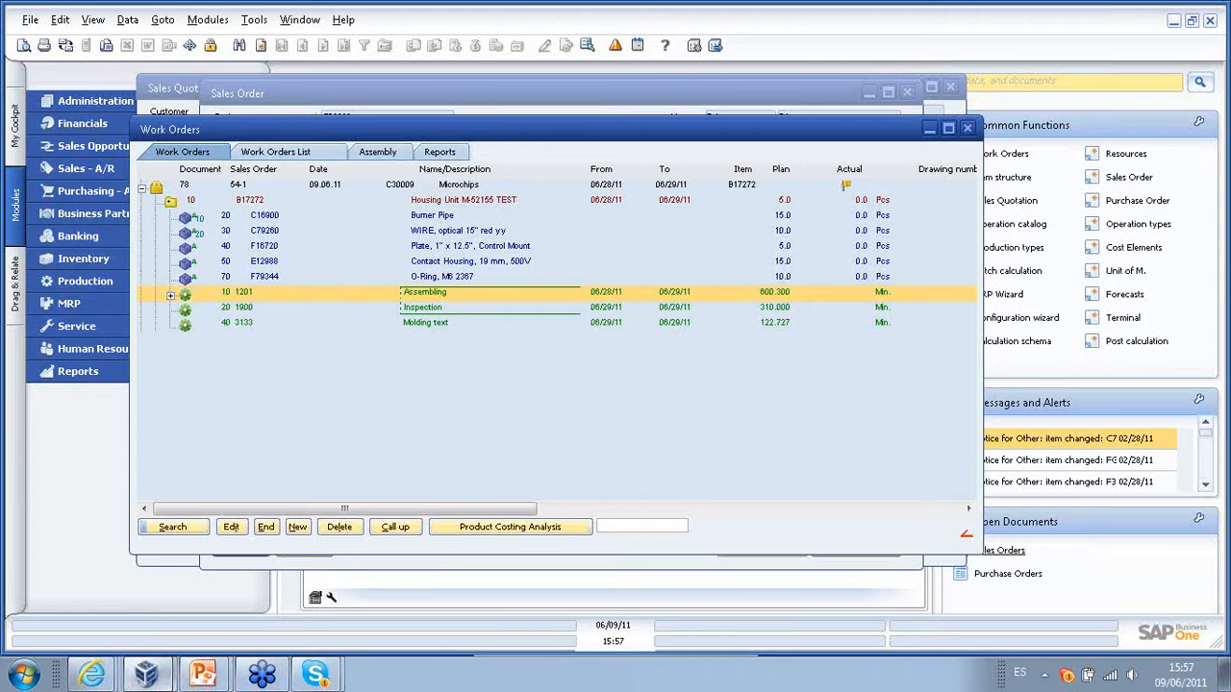
# - Switch to the PowerPoint presentation to review the Engineer-To-Order business process overview
pyautogui.moveTo(216, 654)
pyautogui.click(192, 633)
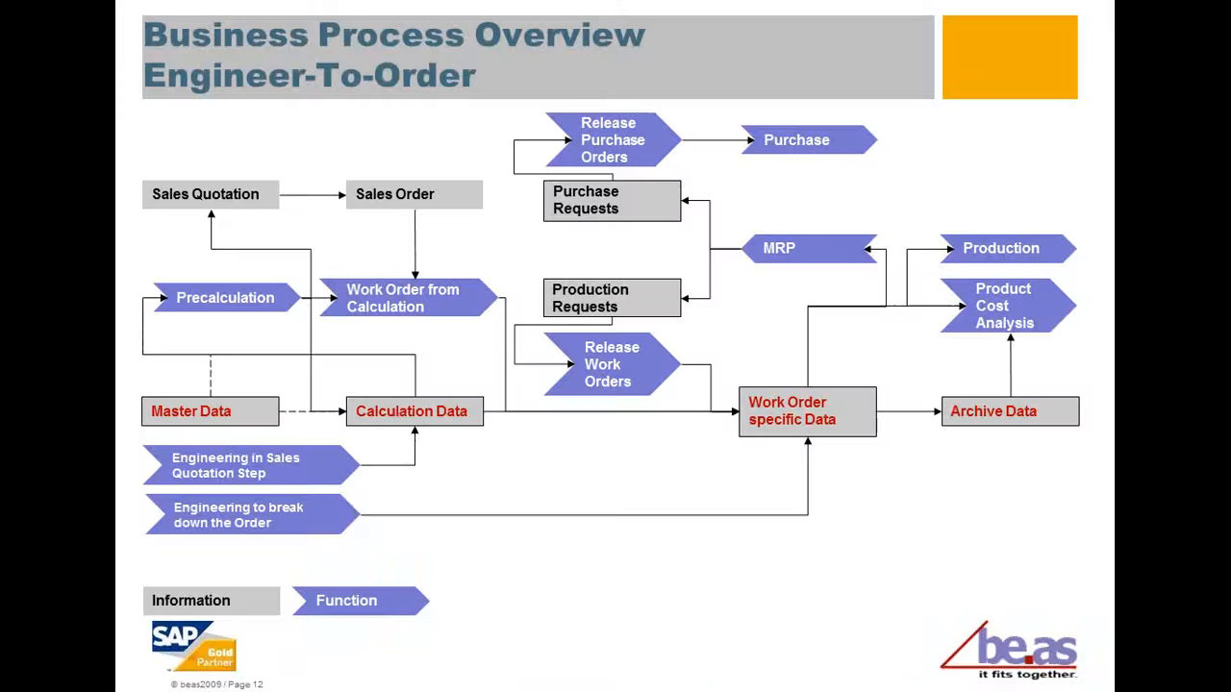
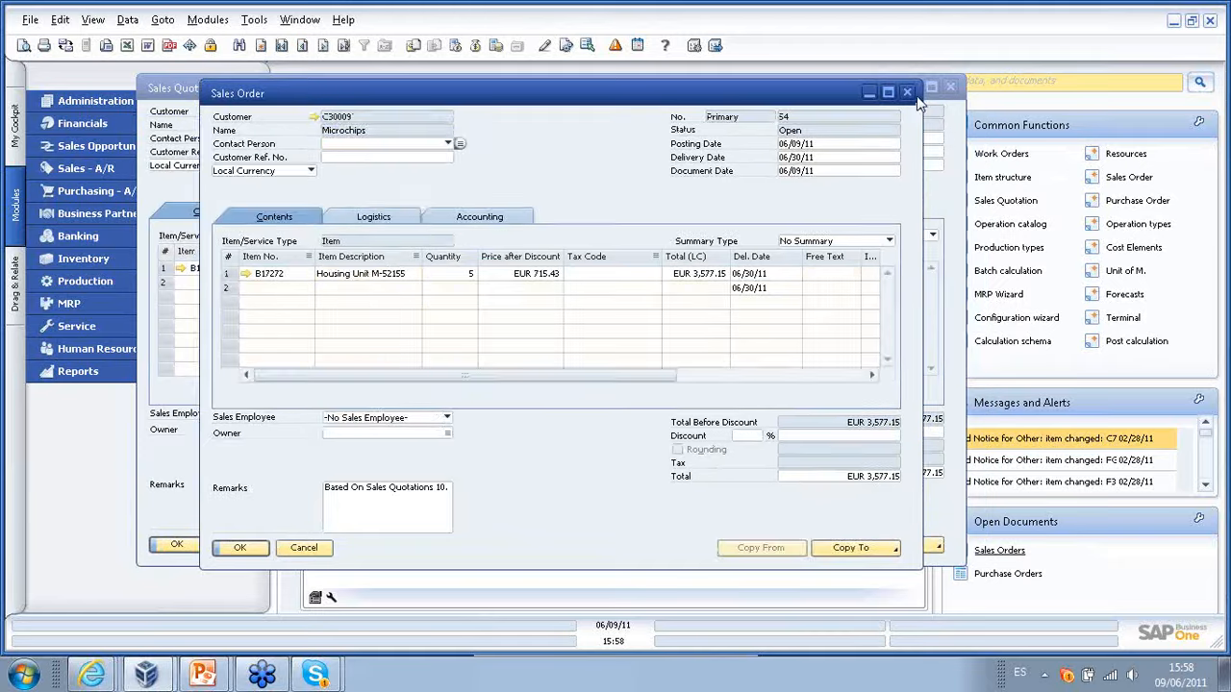
# - Close the sales order and sales quotation, and open the work orders overview
pyautogui.click(949, 88)
pyautogui.click(949, 87)
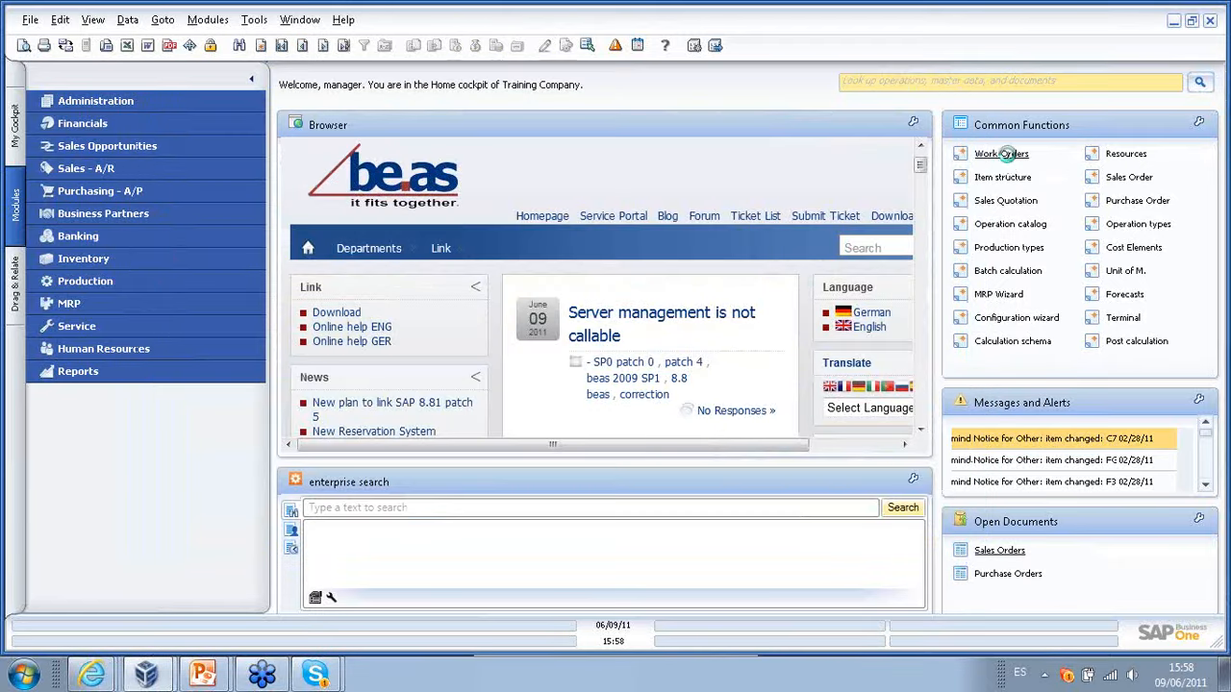
pyautogui.click(1009, 164)
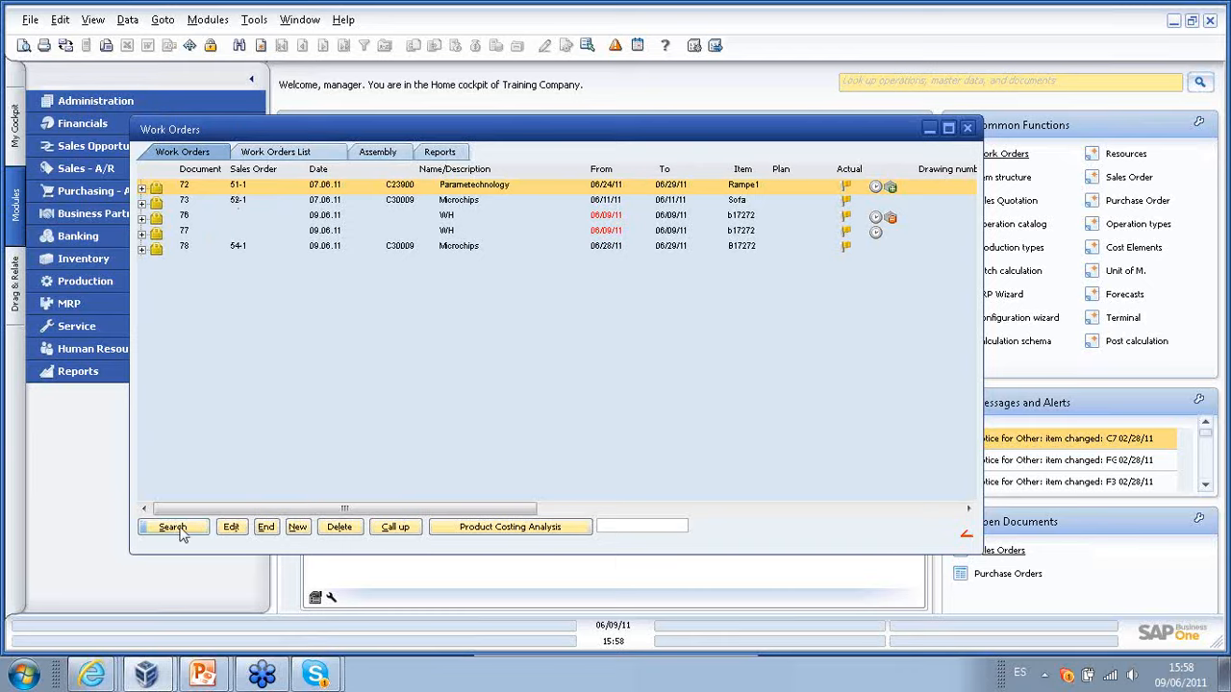
# - Search for work orders with document numbers 40 to 999, including those that are not active
pyautogui.click(180, 531)
pyautogui.click(258, 256)
pyautogui.click(260, 256)
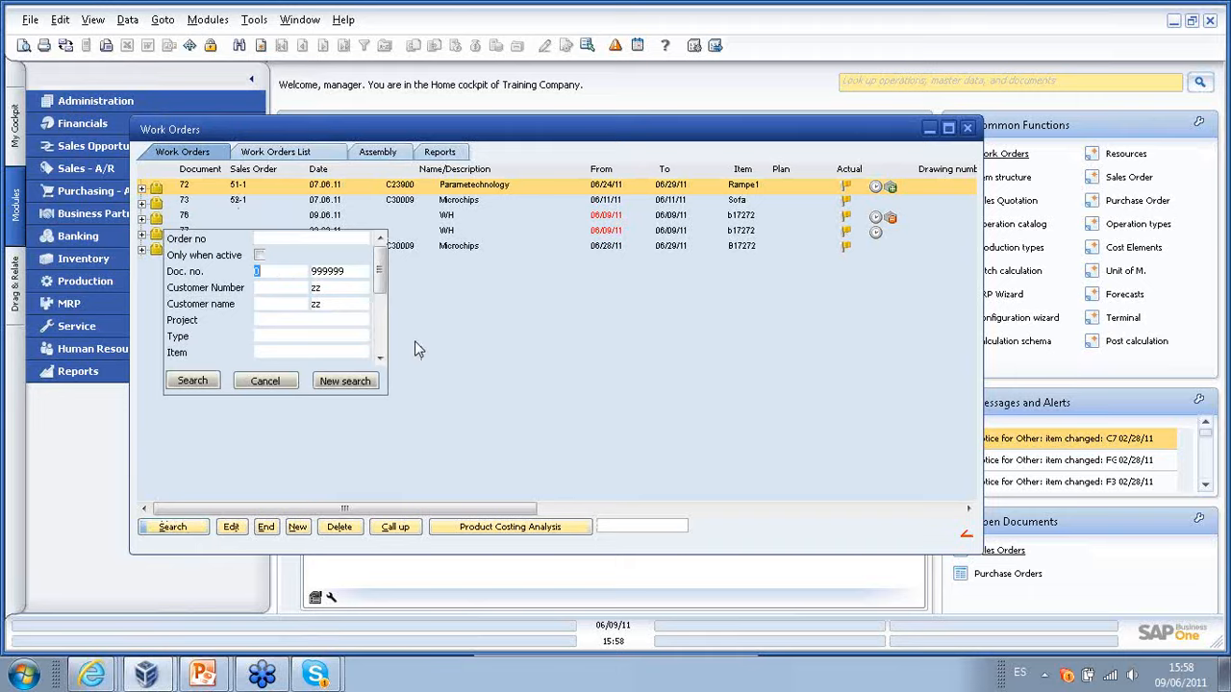
pyautogui.write('40')
pyautogui.press('Tab')
pyautogui.write('999')
pyautogui.click(194, 381)
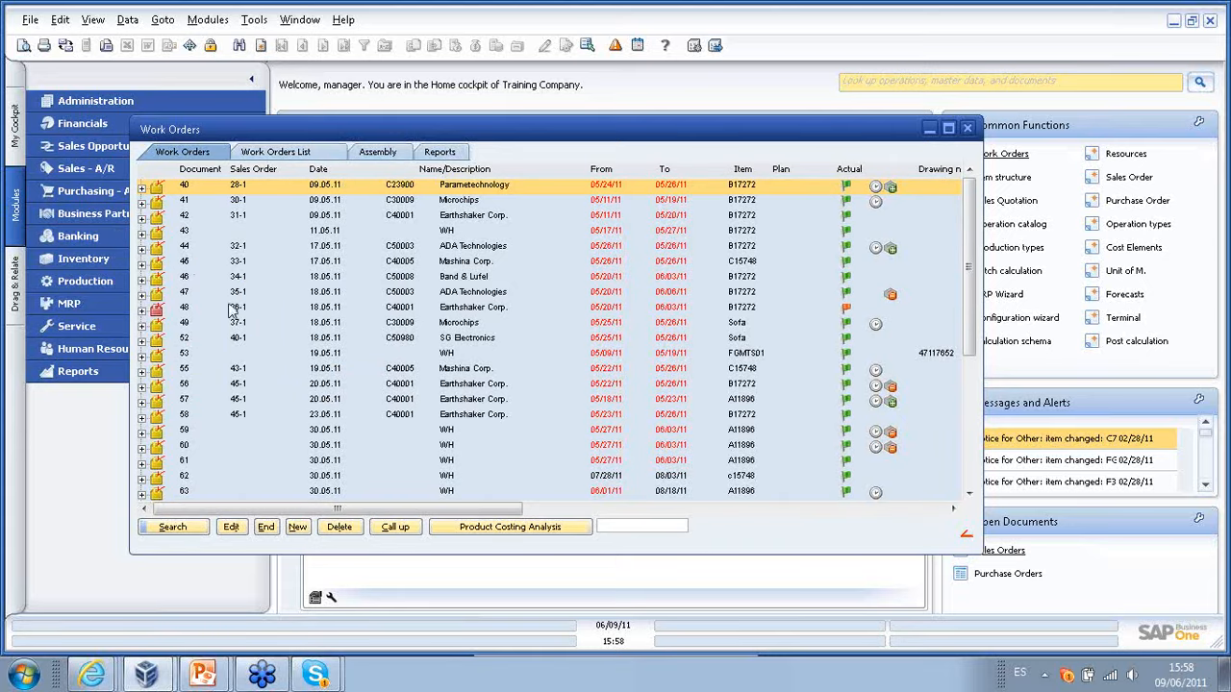
# - Expand work order 44 to show the details of Housing Unit B17272 and Gas Nozzle Subassembly A11896
pyautogui.click(141, 249)
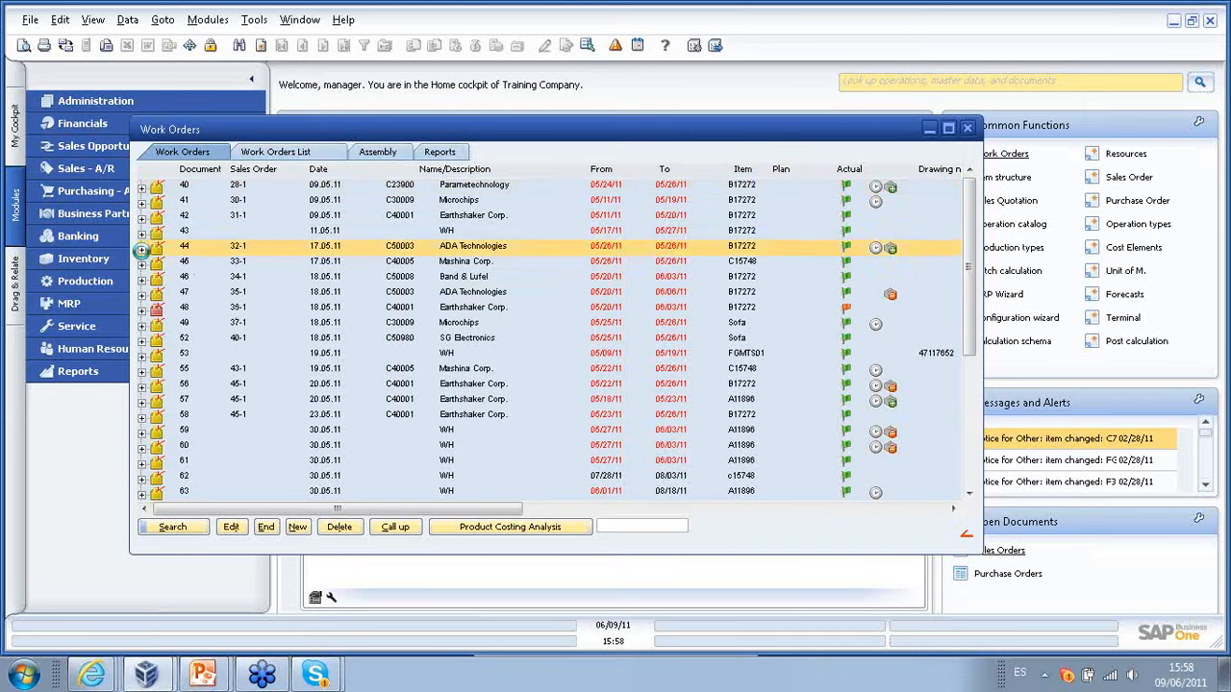
pyautogui.click(141, 249)
pyautogui.click(155, 262)
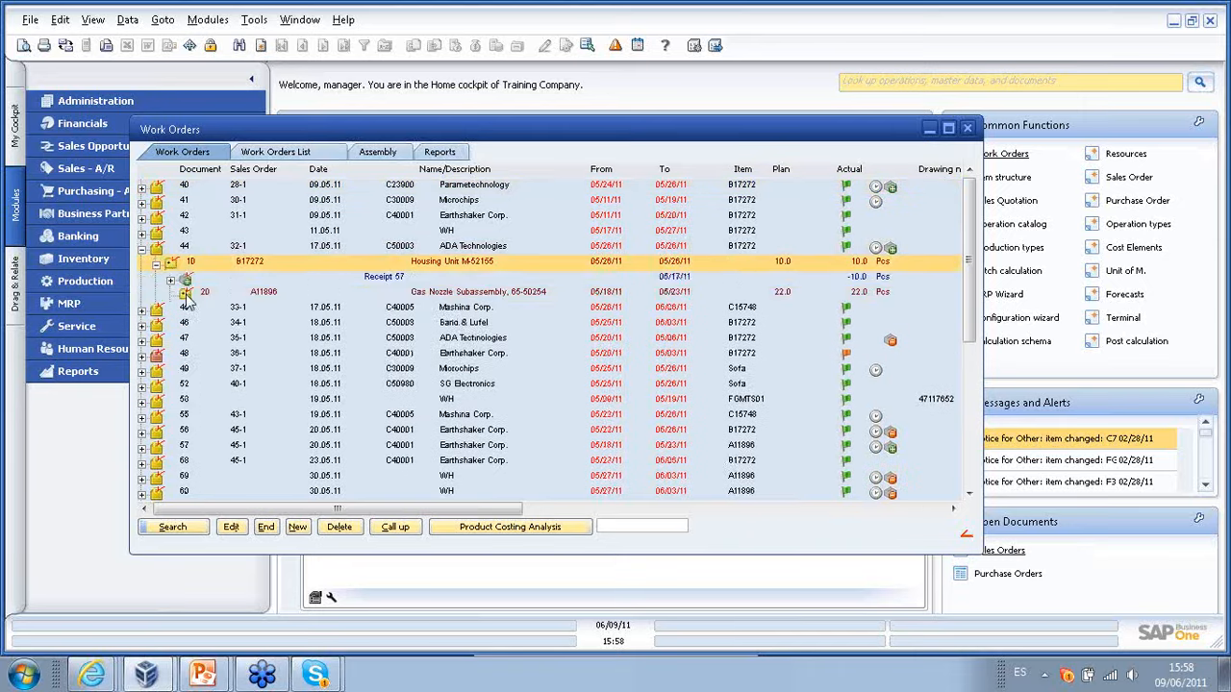
pyautogui.click(184, 294)
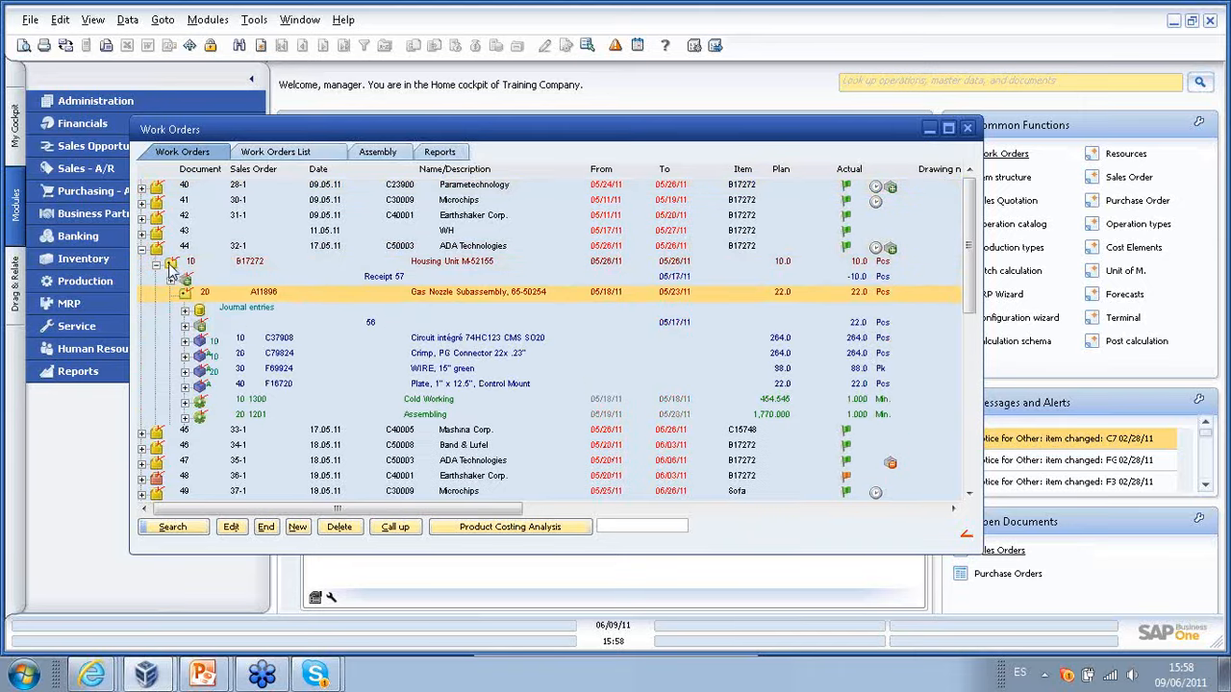
pyautogui.click(169, 267)
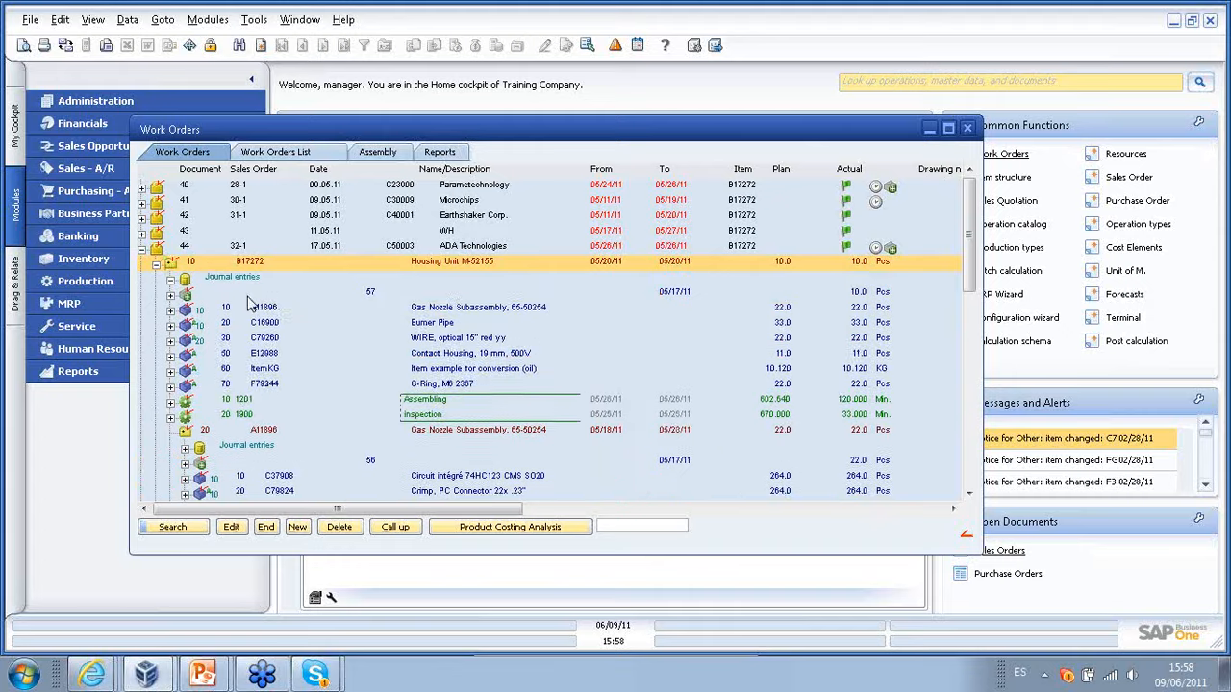
# - Expand the Assembling and Inspection operations and the bookings of materials F79344 and ItemKG under the housing unit in work order 44
pyautogui.scroll(-1, 248, 303)
pyautogui.click(170, 355)
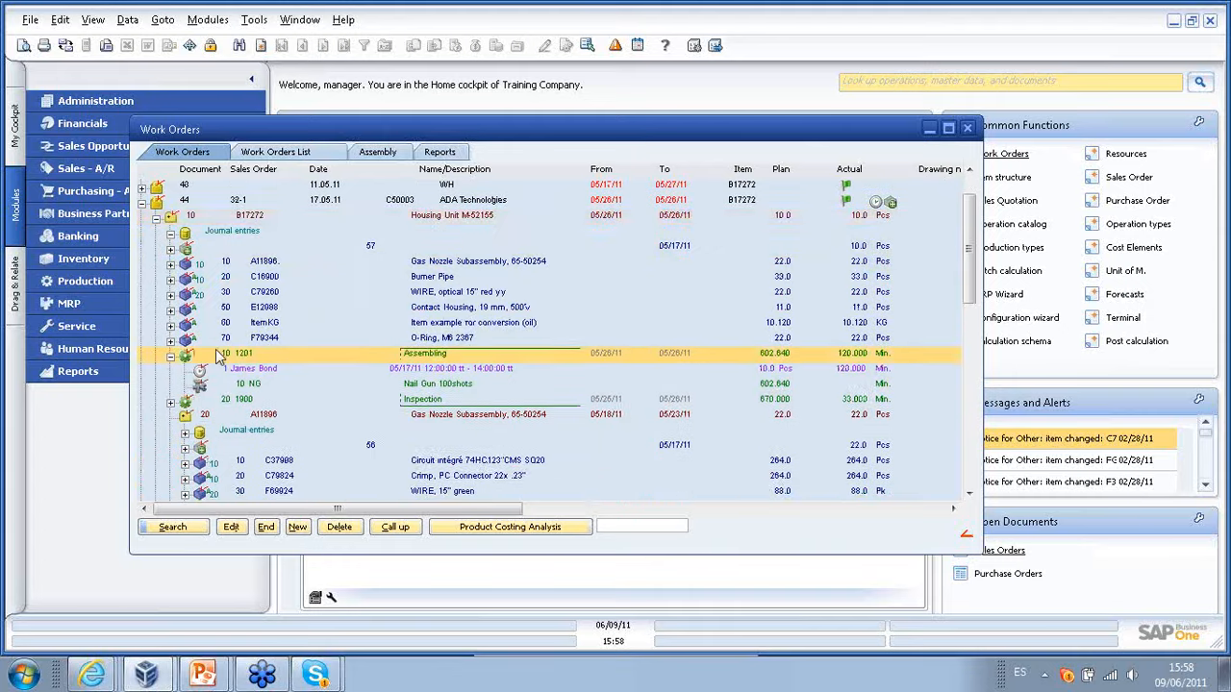
pyautogui.scroll(-1, 183, 366)
pyautogui.click(171, 356)
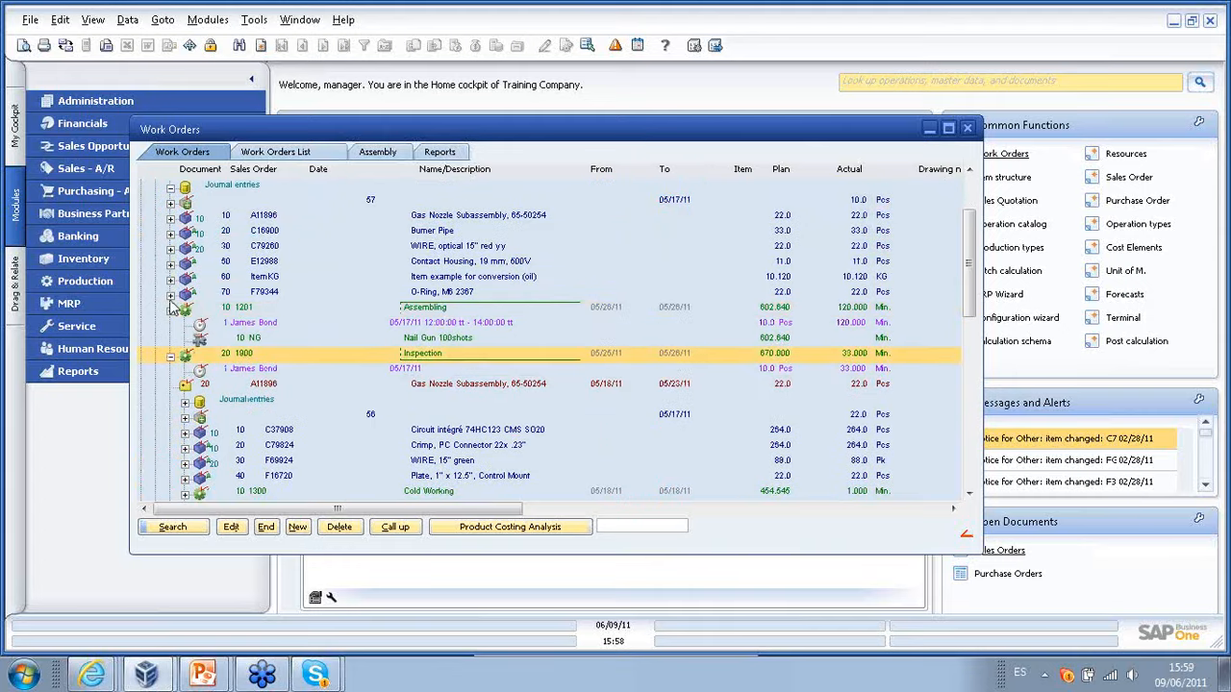
pyautogui.click(171, 294)
pyautogui.click(171, 278)
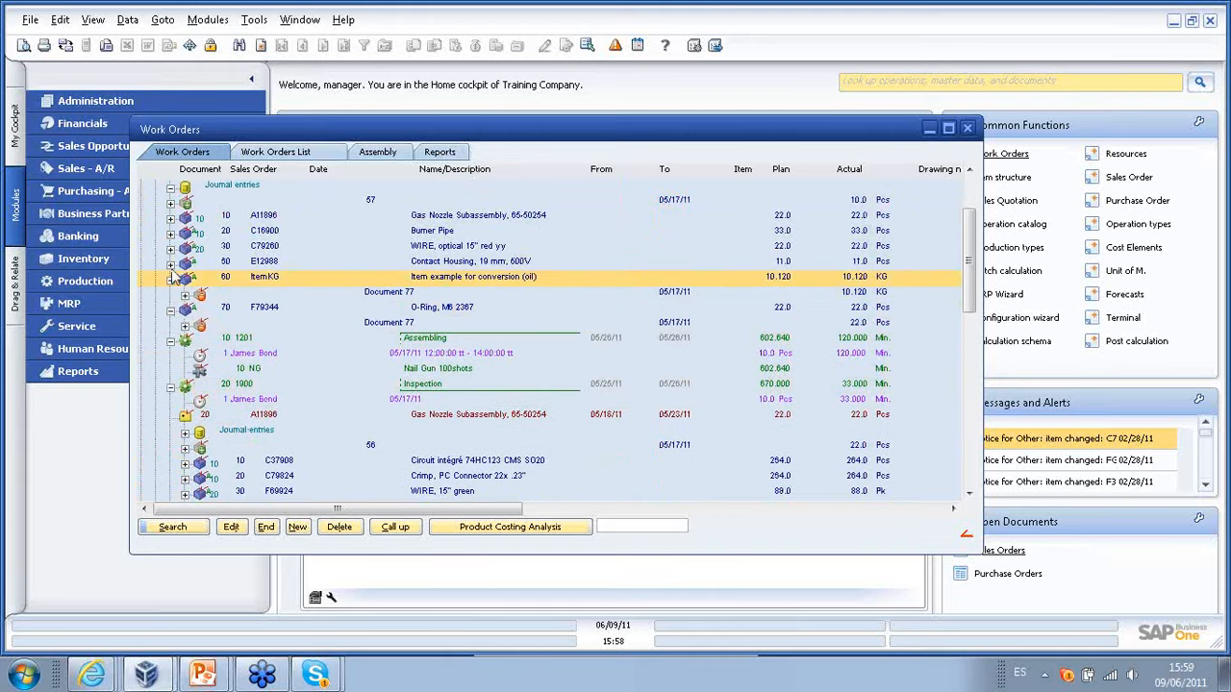
# - Expand the booking of Contact Housing E12988 in work order 44, view its linked goods issue document 77, and close that document
pyautogui.click(171, 263)
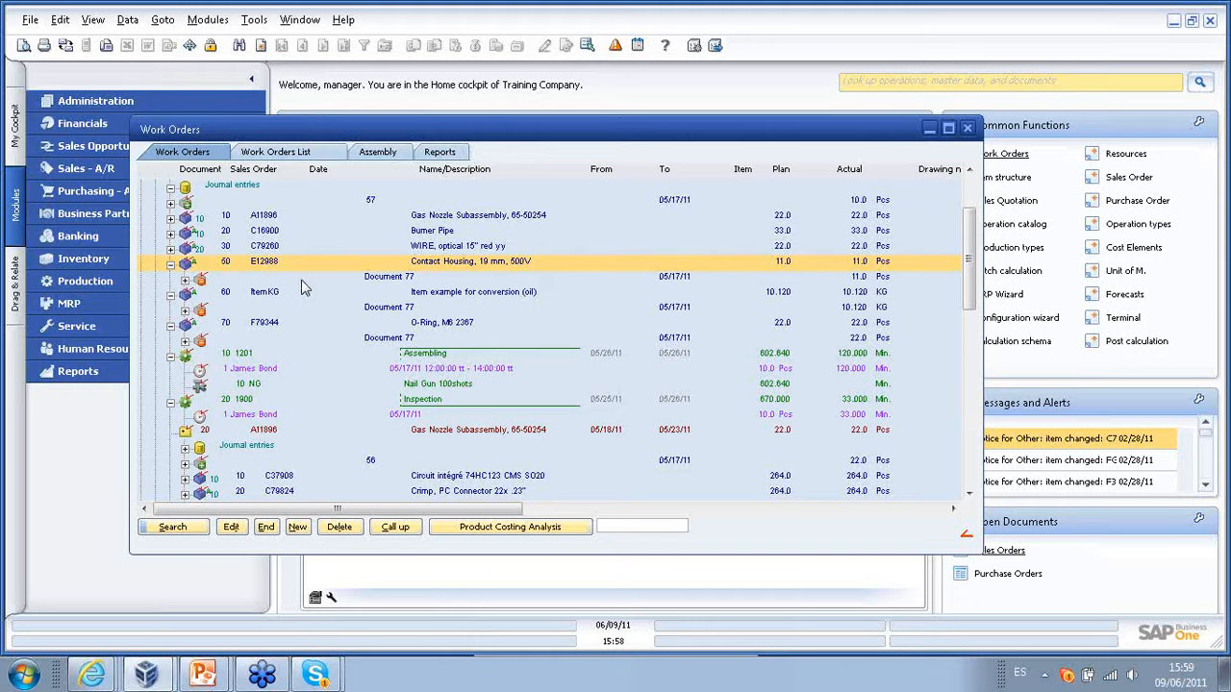
pyautogui.click(307, 278)
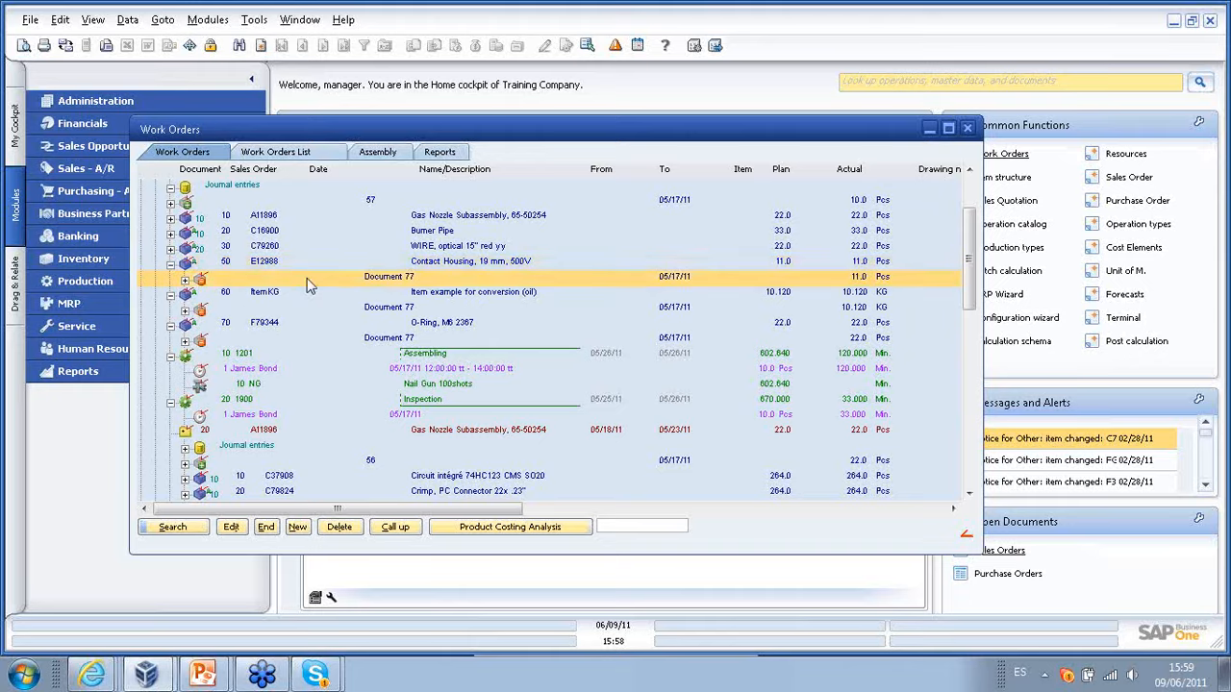
pyautogui.doubleClick(307, 278)
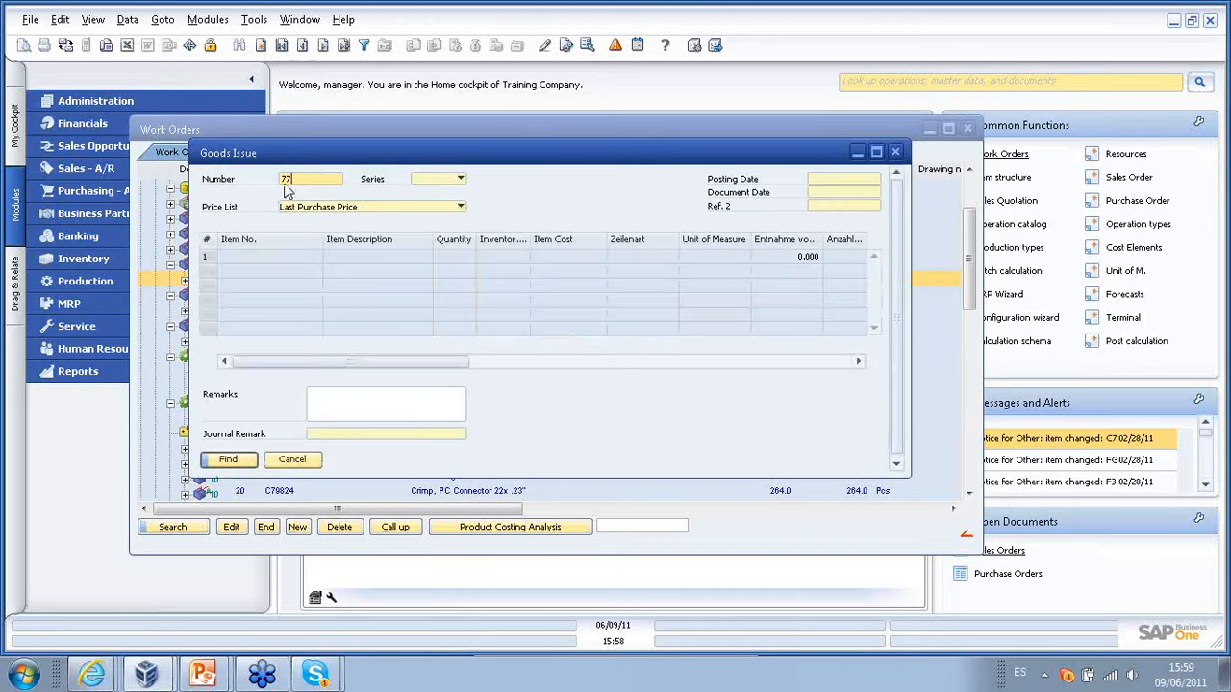
pyautogui.press('Return')
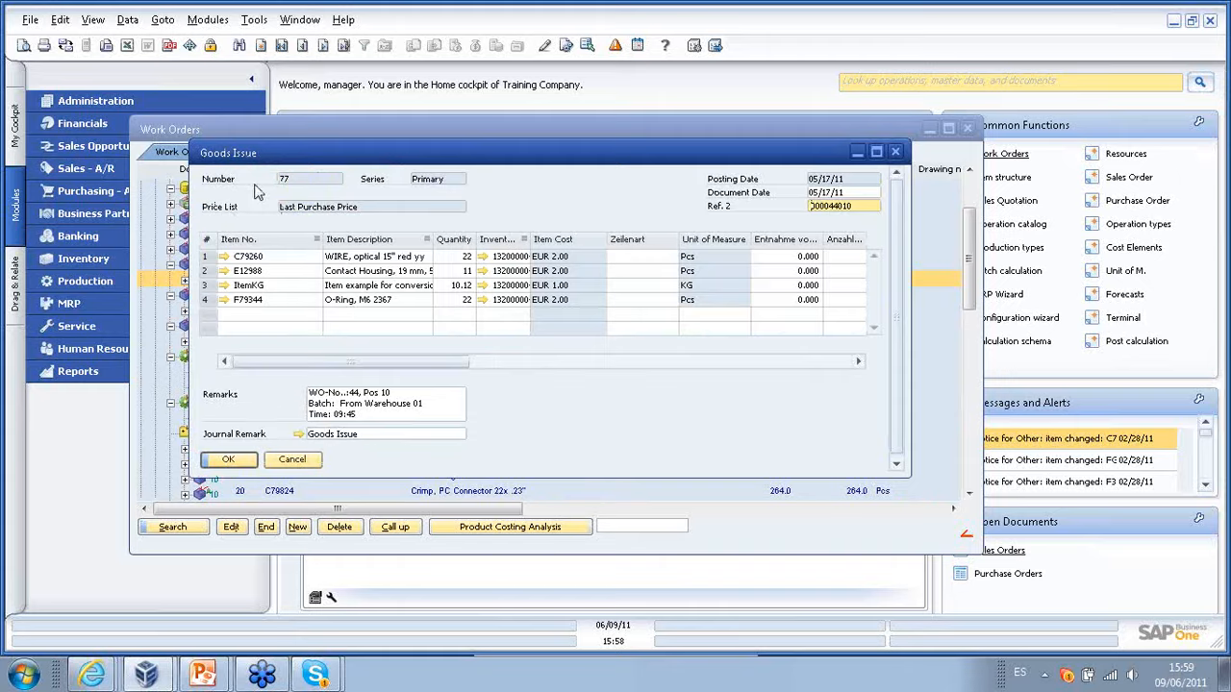
pyautogui.click(292, 460)
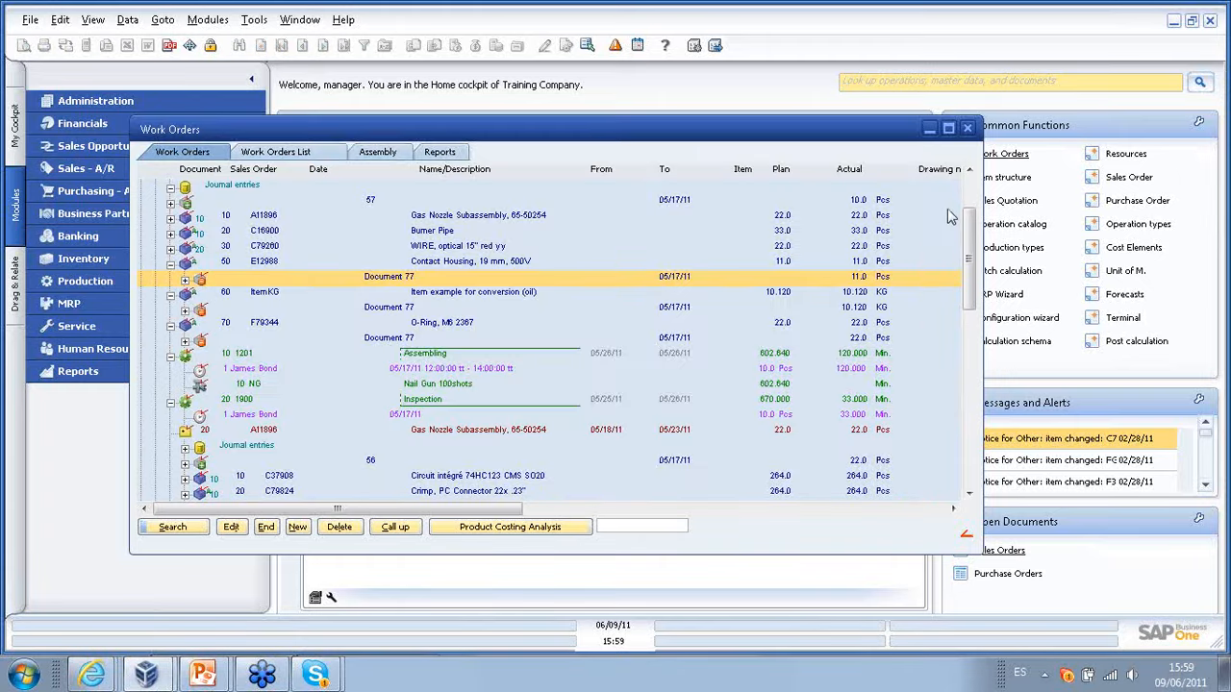
# - Collapse work order 44 and open its product costing analysis, placing the post calculation dialog lower over the work orders list
pyautogui.click(974, 197)
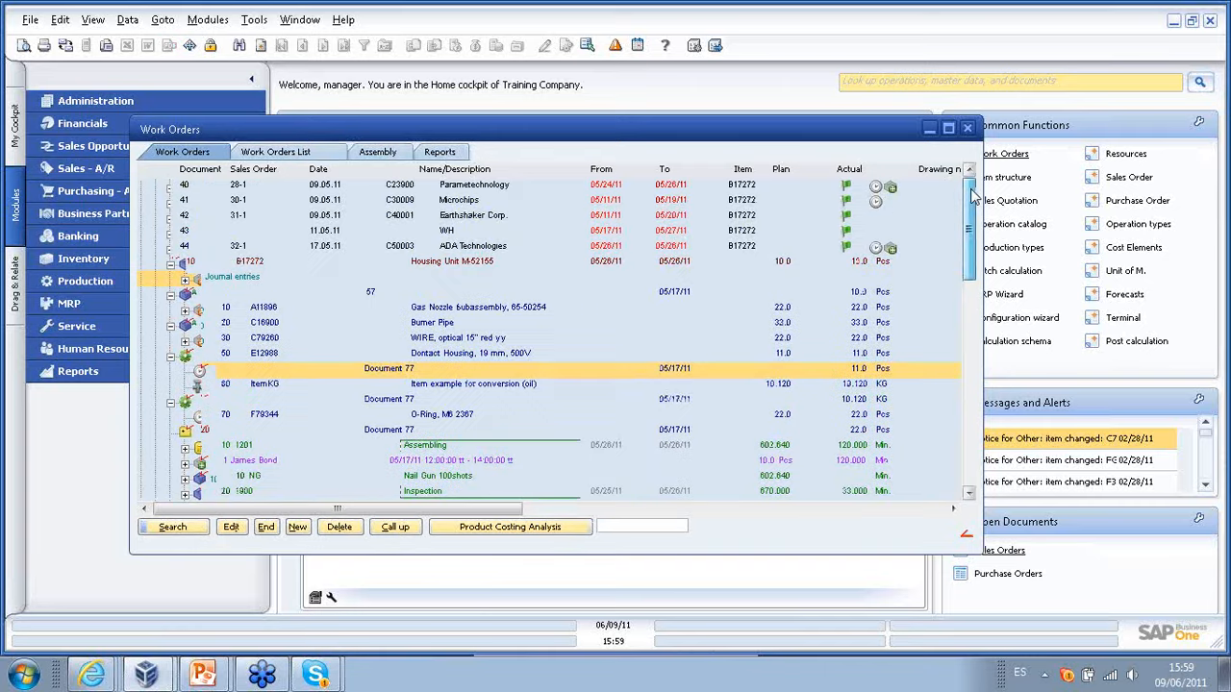
pyautogui.click(171, 246)
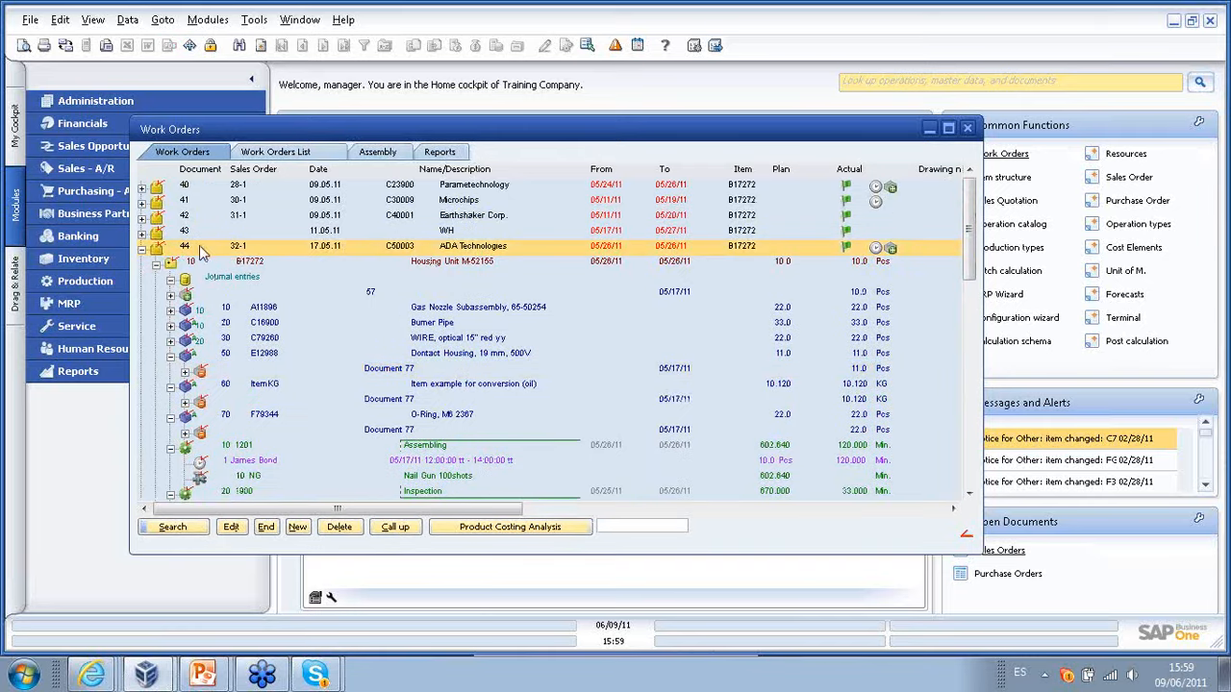
pyautogui.click(143, 249)
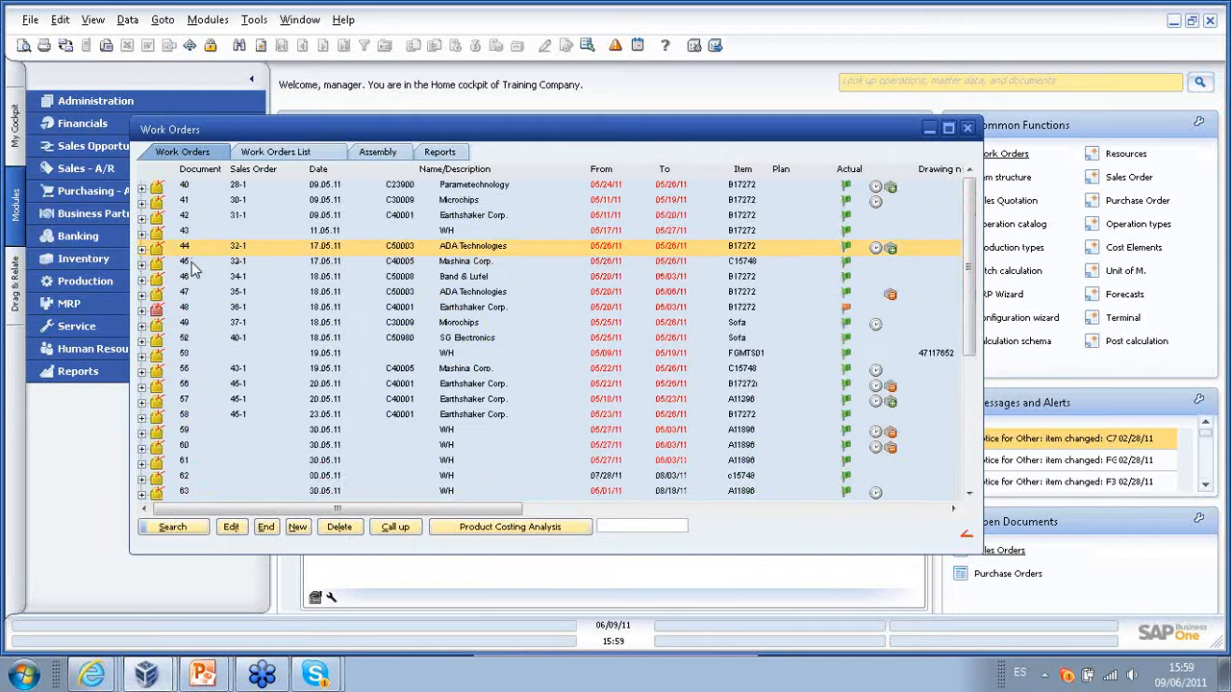
pyautogui.click(481, 537)
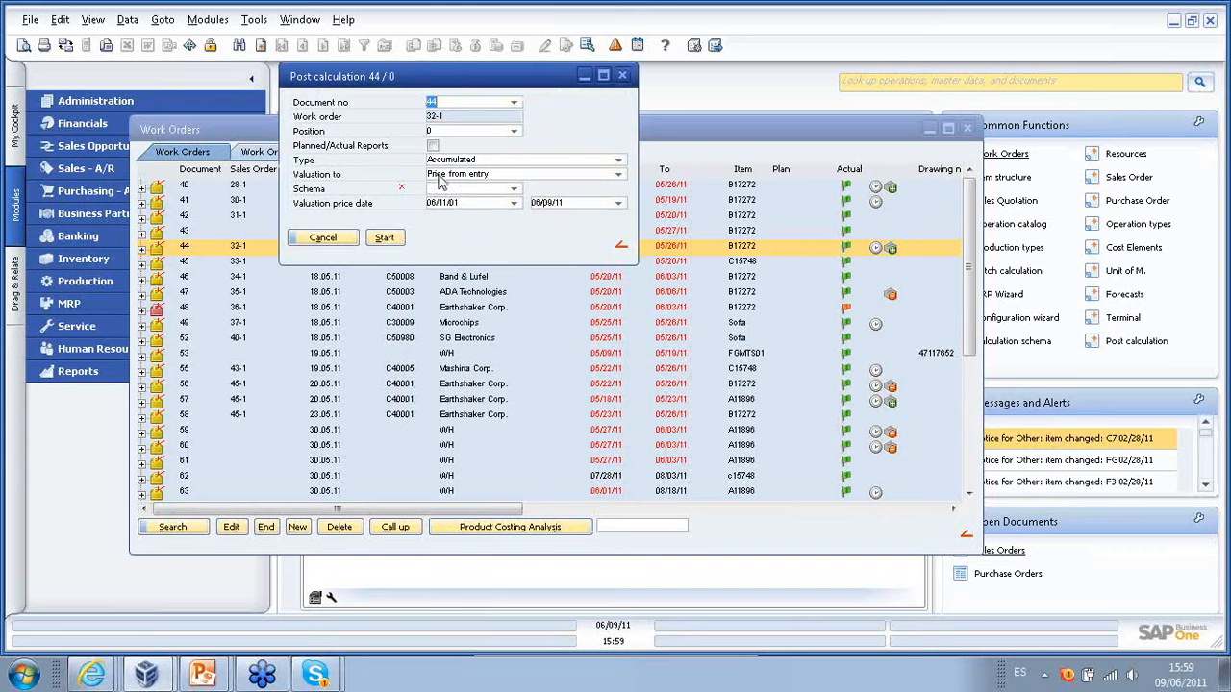
pyautogui.moveTo(435, 81); pyautogui.dragTo(417, 134)
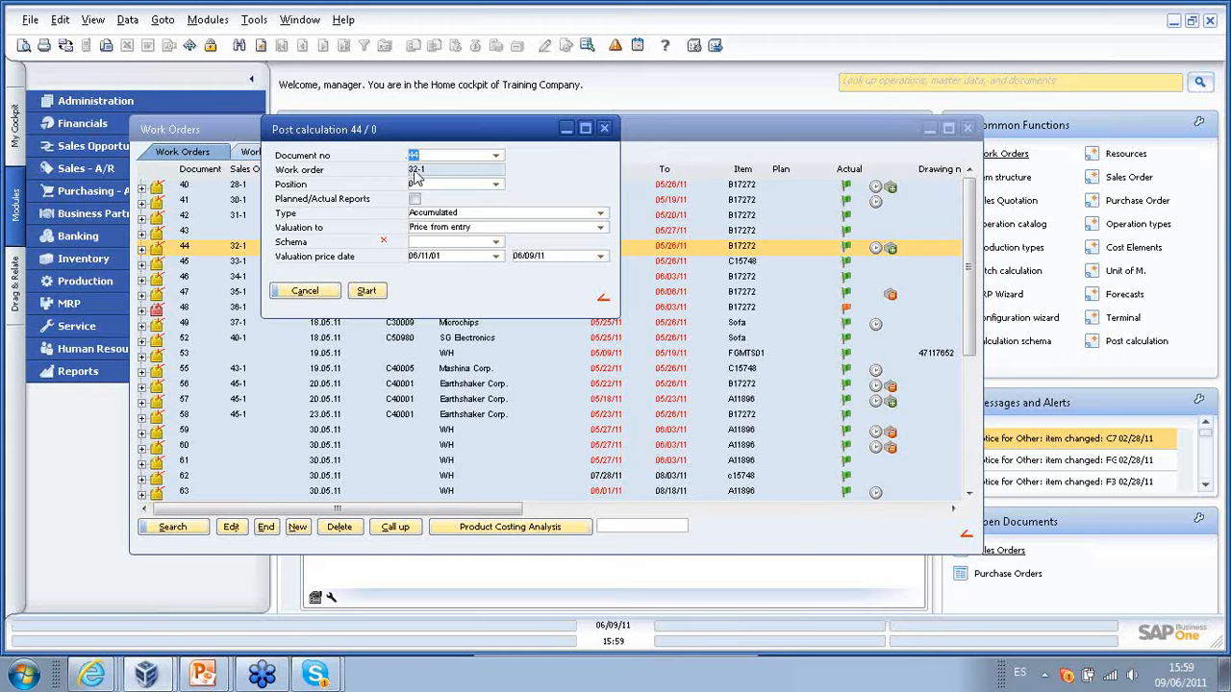
# - Review the available positions, calculation types and valuation methods for the post calculation, keeping all positions, Accumulated and Price from entry
pyautogui.click(496, 187)
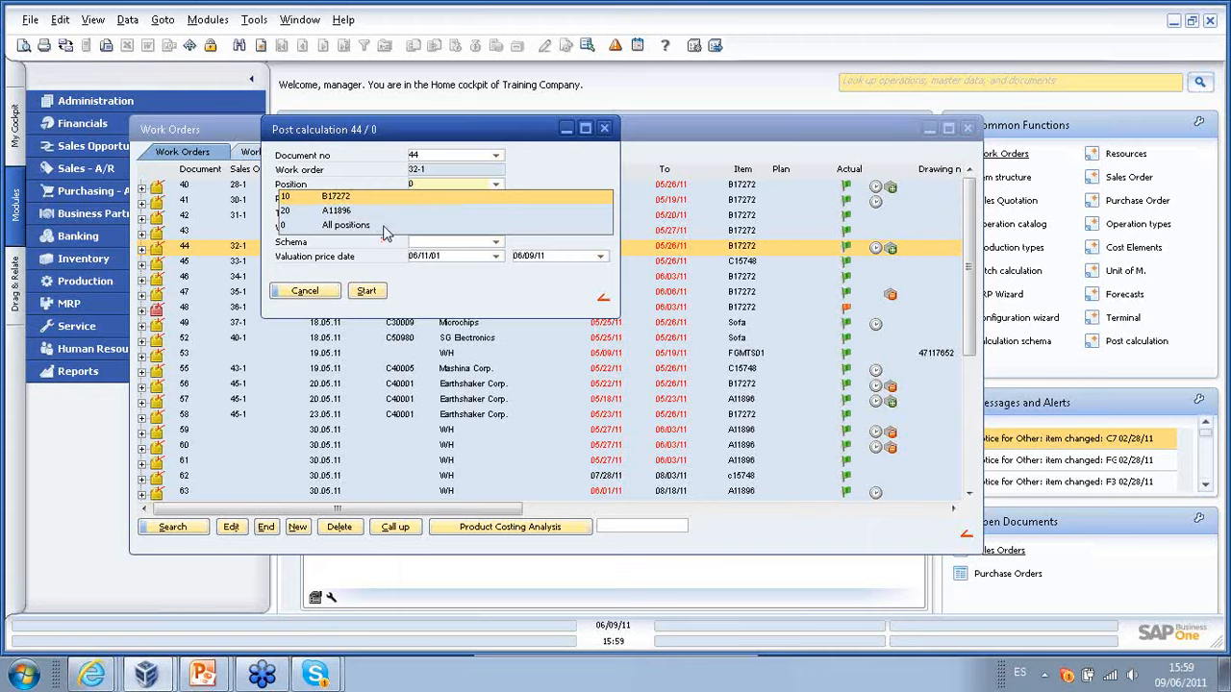
pyautogui.click(573, 185)
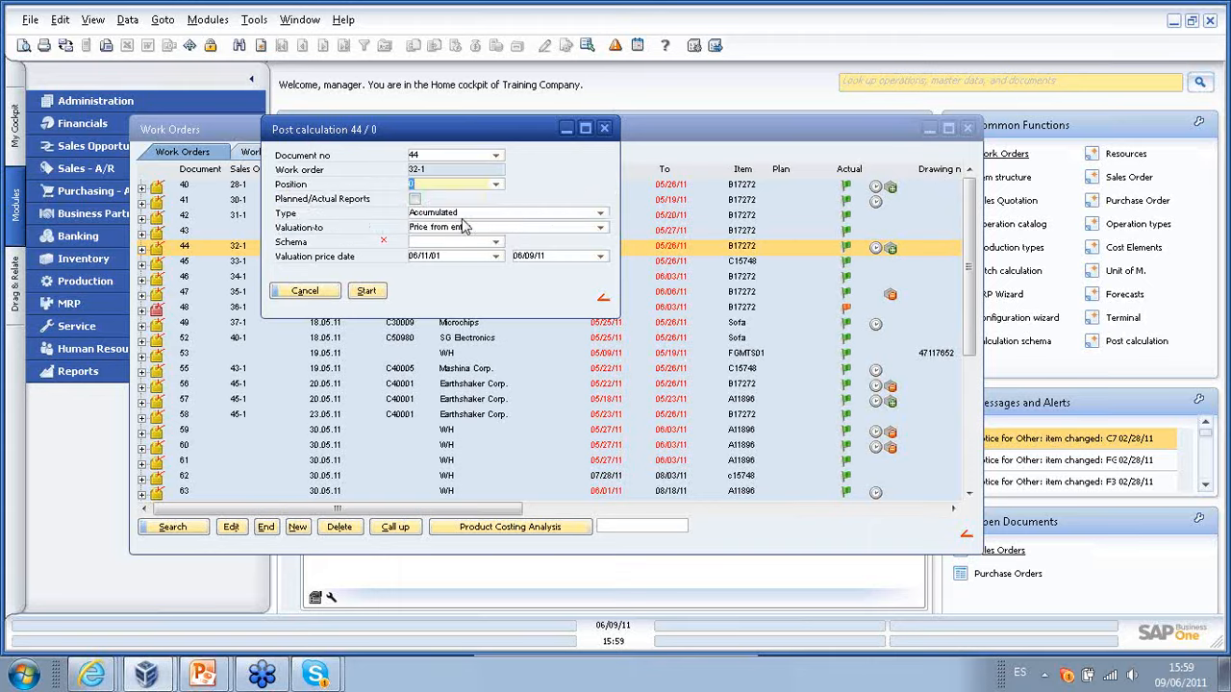
pyautogui.click(600, 213)
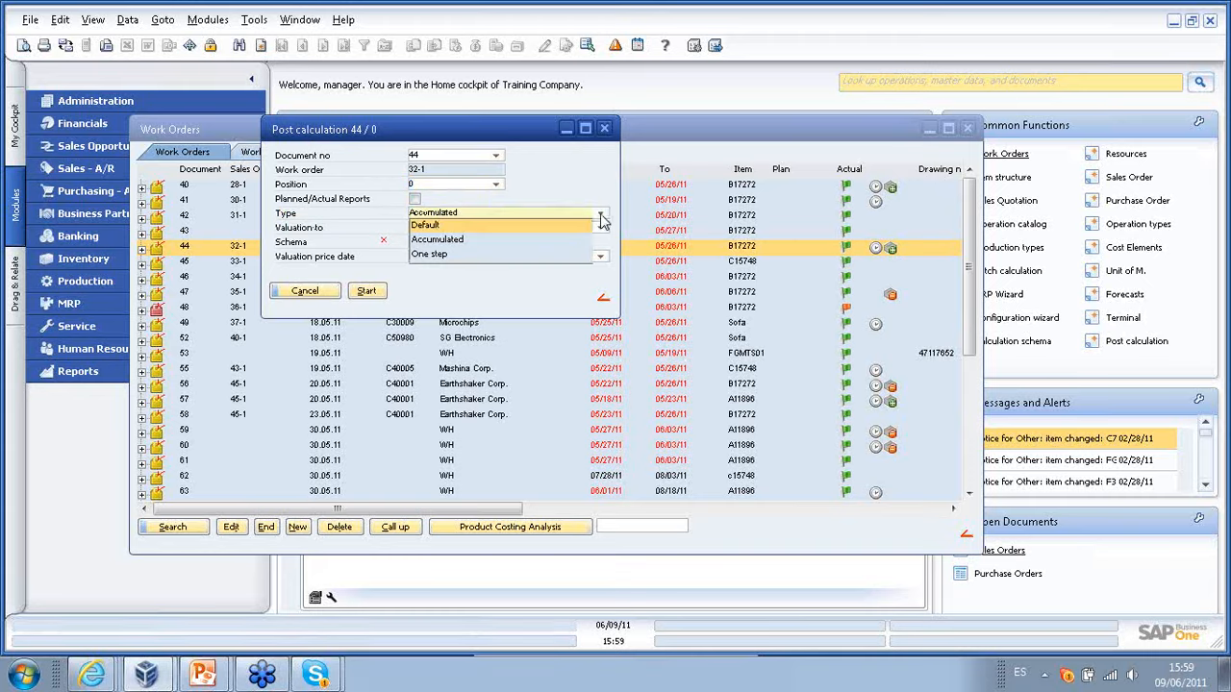
pyautogui.click(529, 229)
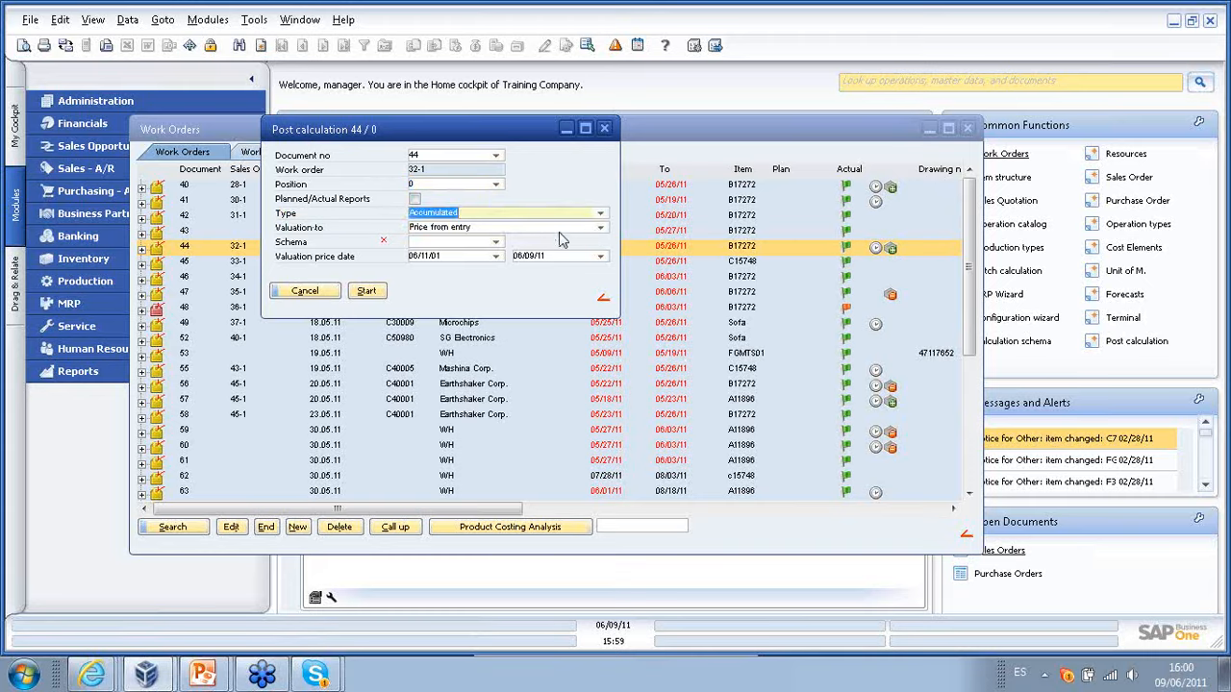
pyautogui.click(600, 229)
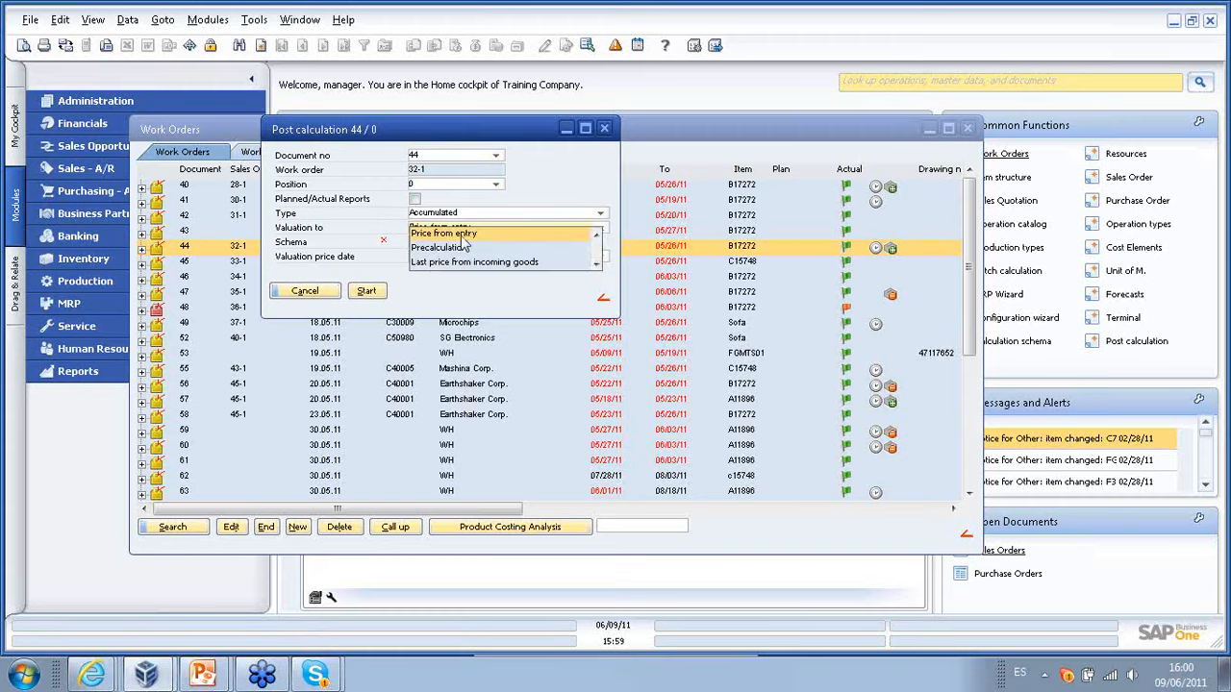
pyautogui.click(596, 265)
pyautogui.click(596, 265)
pyautogui.click(596, 266)
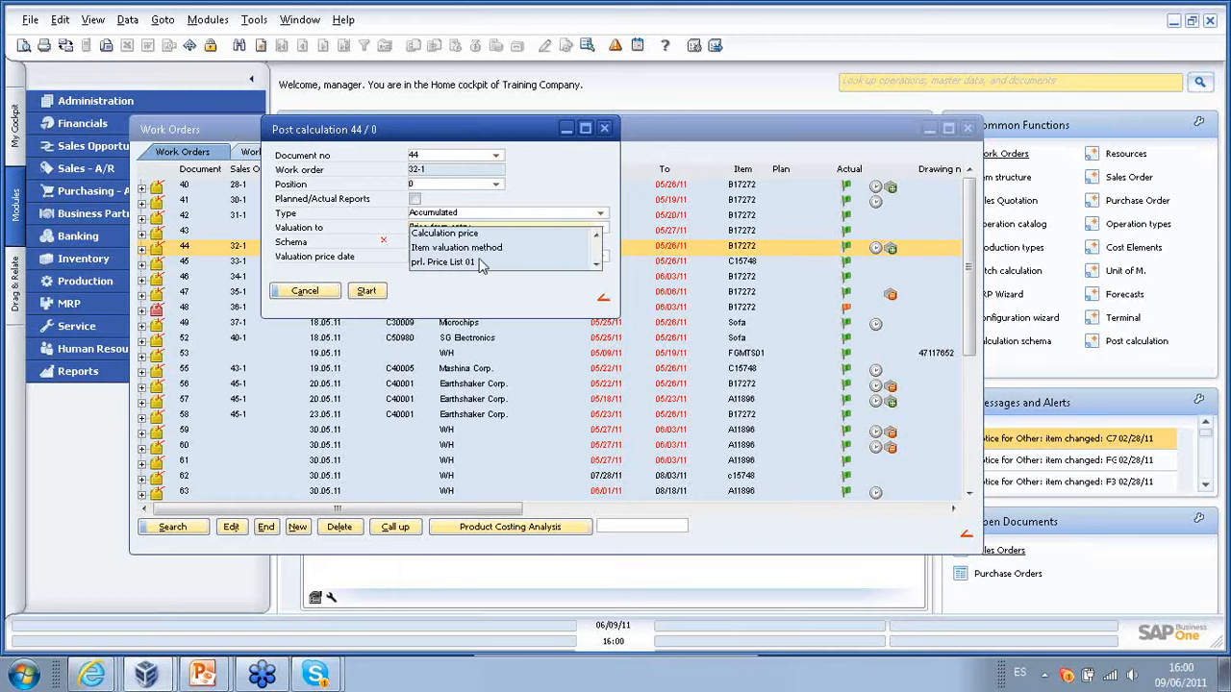
pyautogui.click(498, 289)
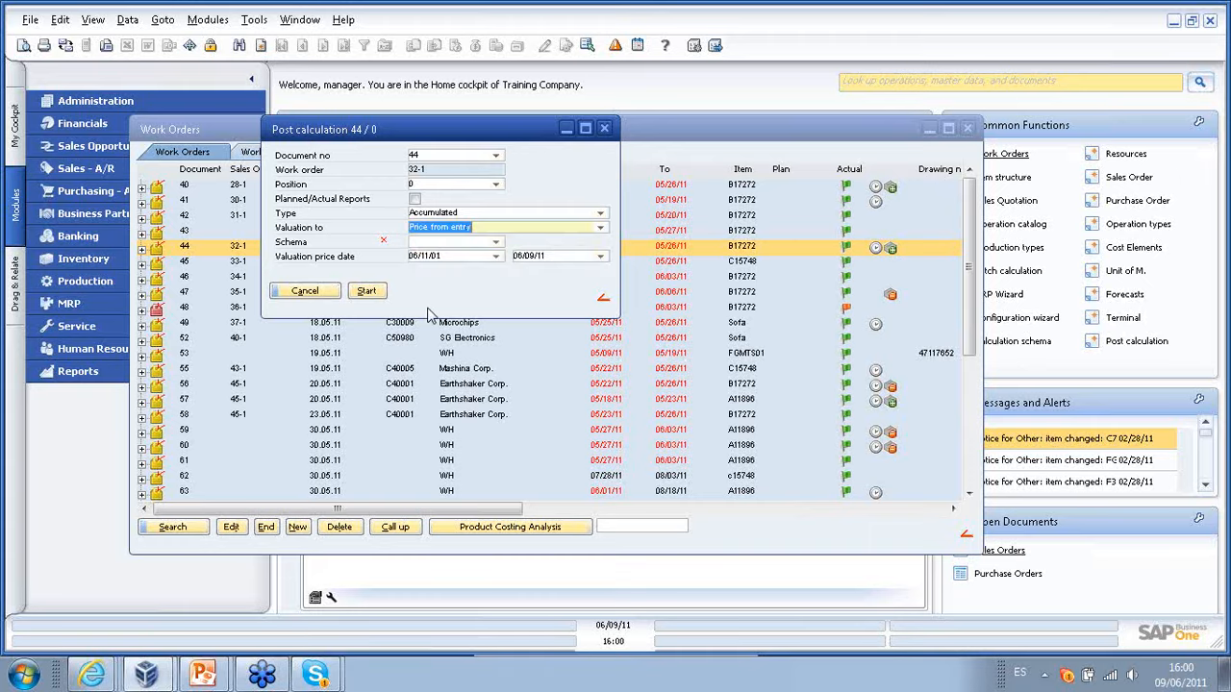
# - Set the calculation schema to Production and run the post calculation for work order 44
pyautogui.click(495, 241)
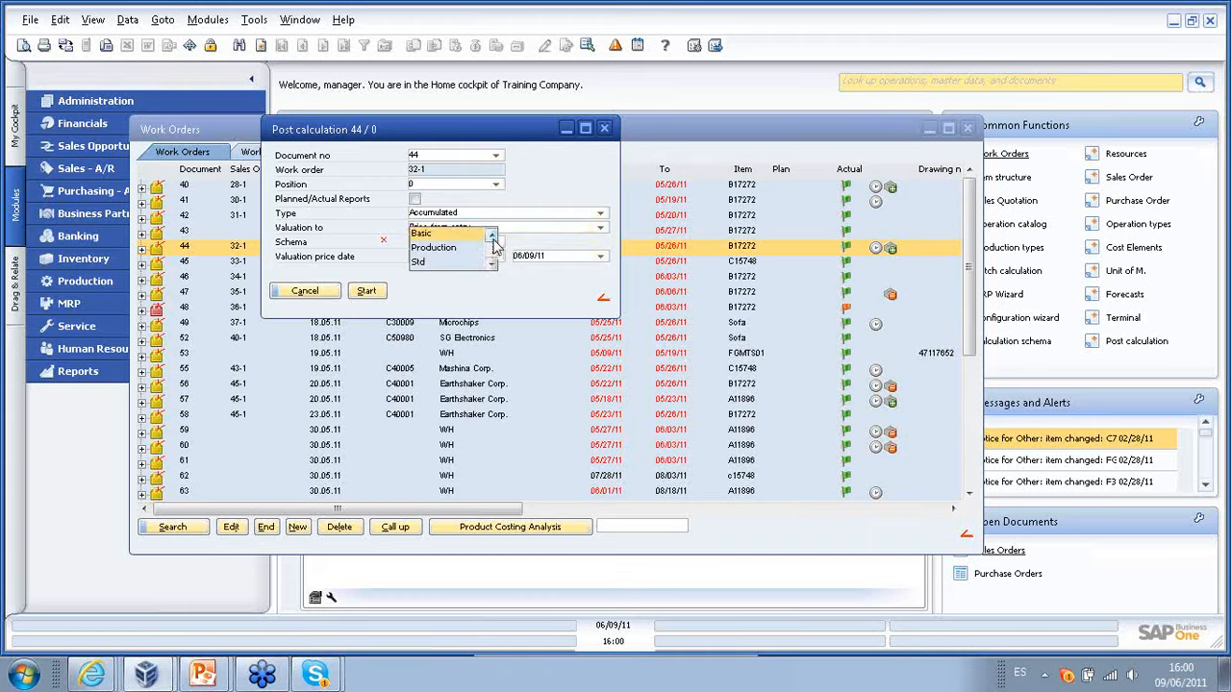
pyautogui.click(443, 250)
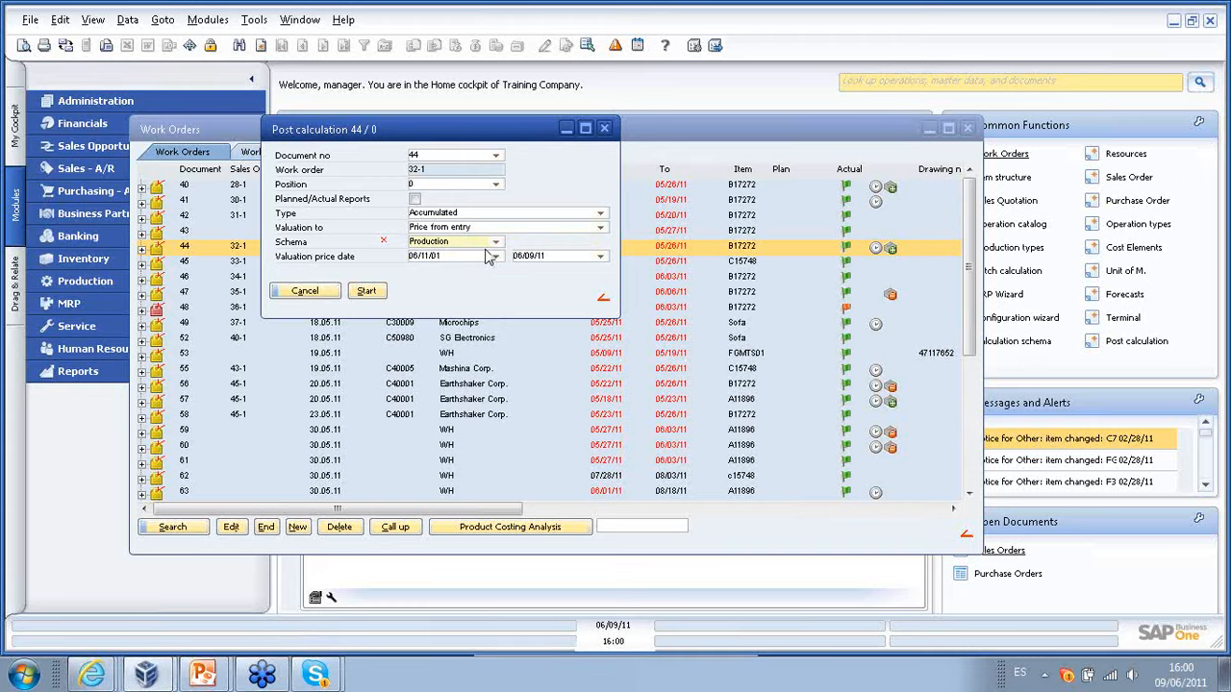
pyautogui.click(495, 241)
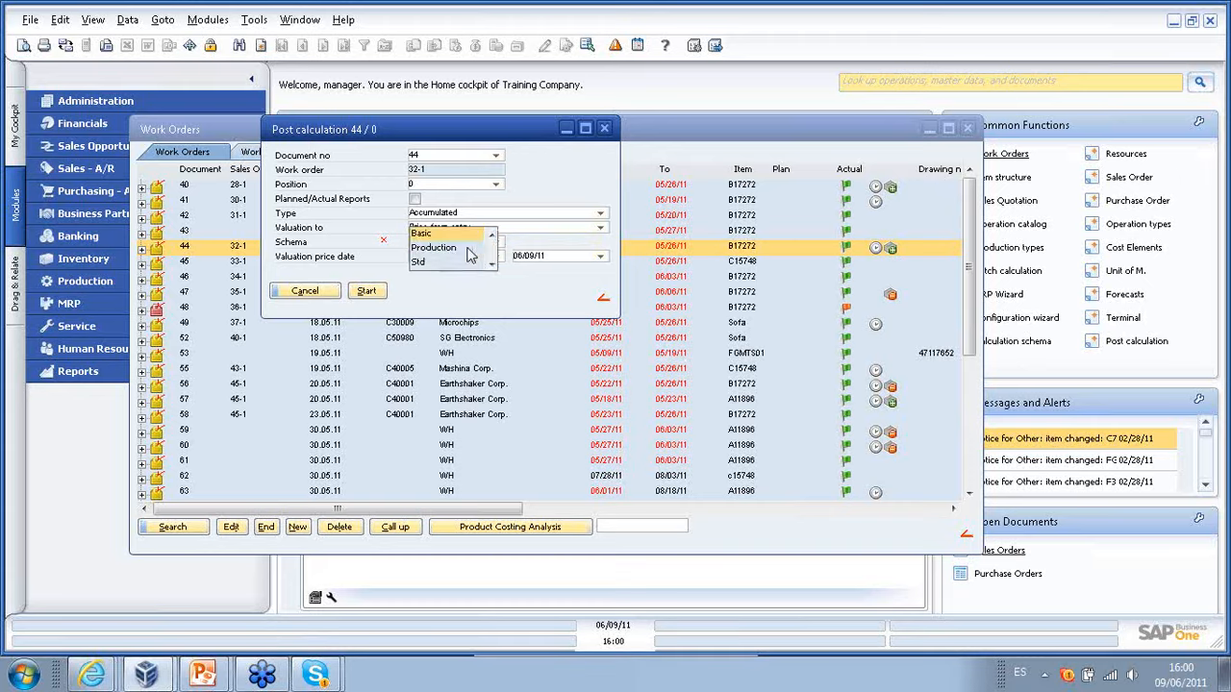
pyautogui.click(462, 247)
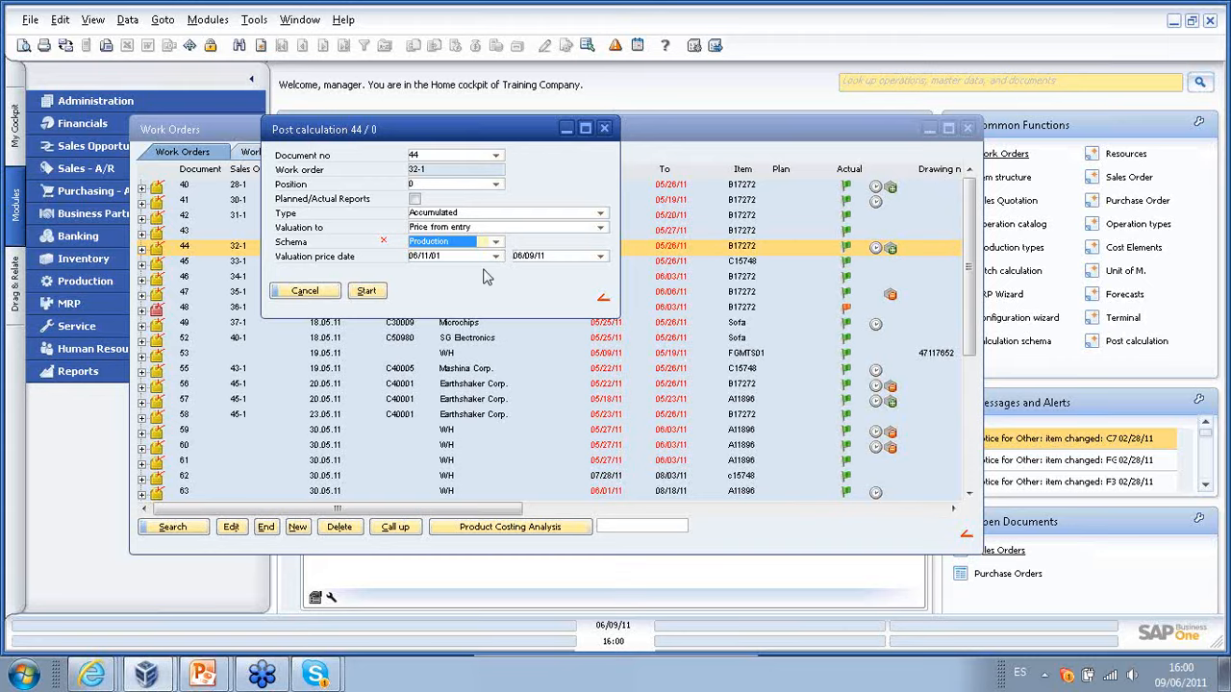
pyautogui.click(365, 293)
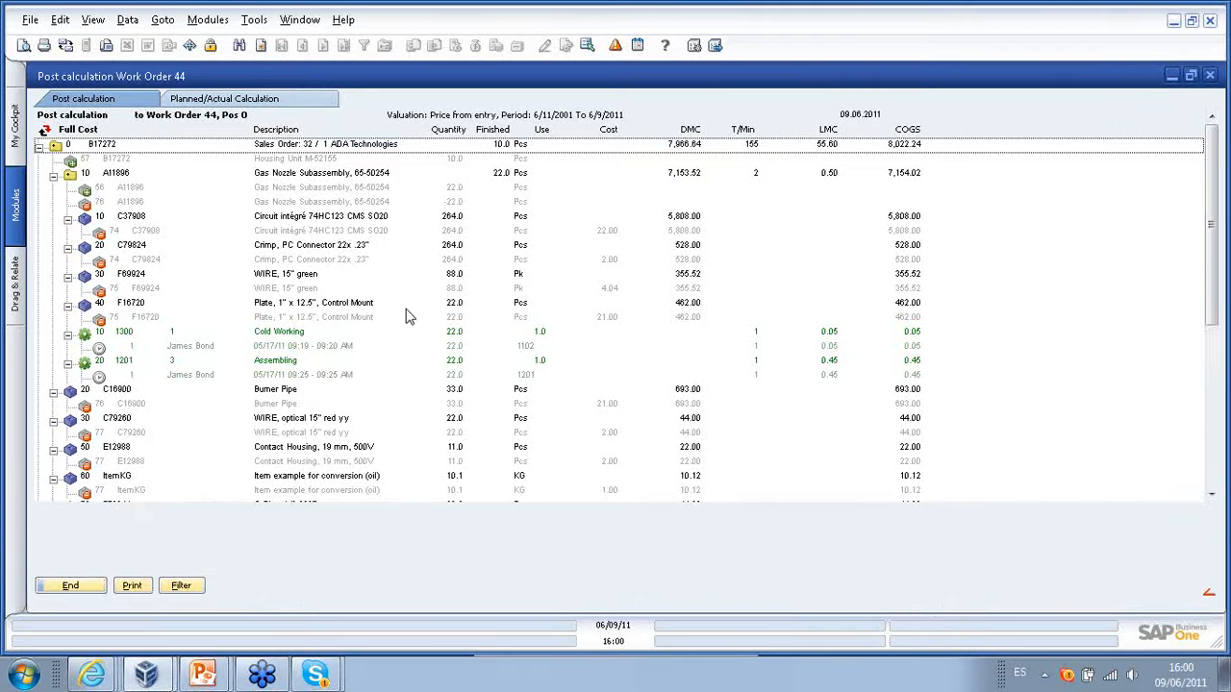
# - Collapse Gas Nozzle Subassembly A11896 and examine the material bookings of C16900, C79260, E12988 and ItemKG in the post calculation
pyautogui.click(53, 177)
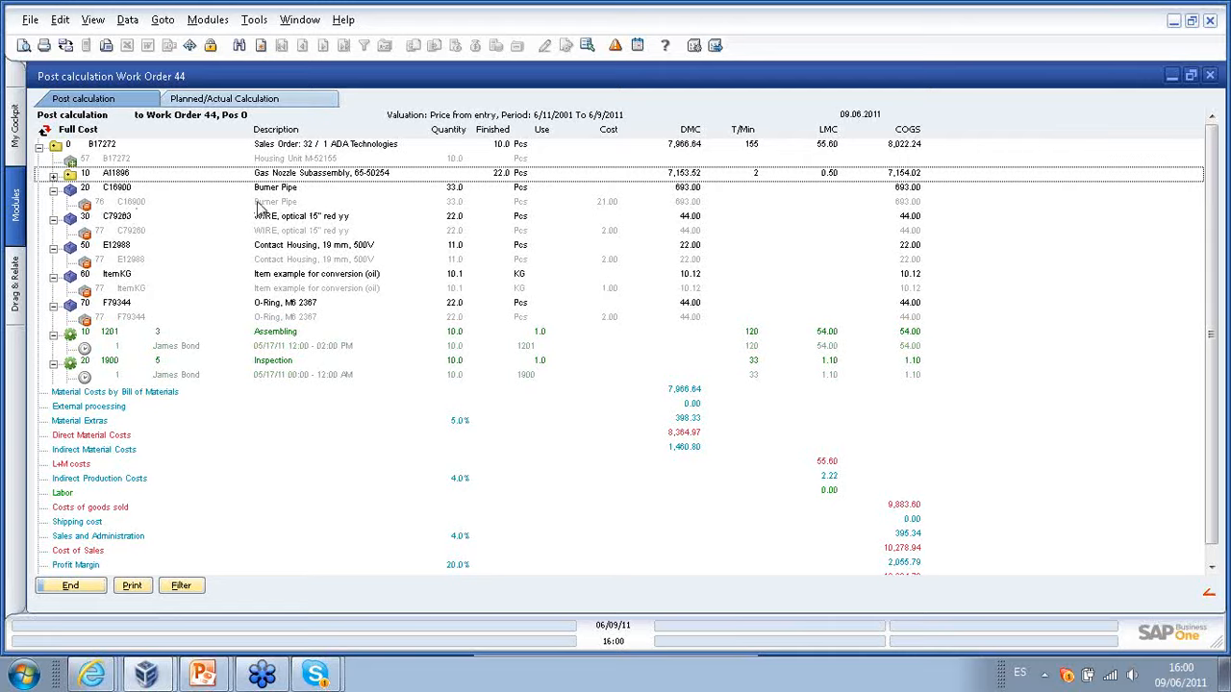
pyautogui.click(257, 203)
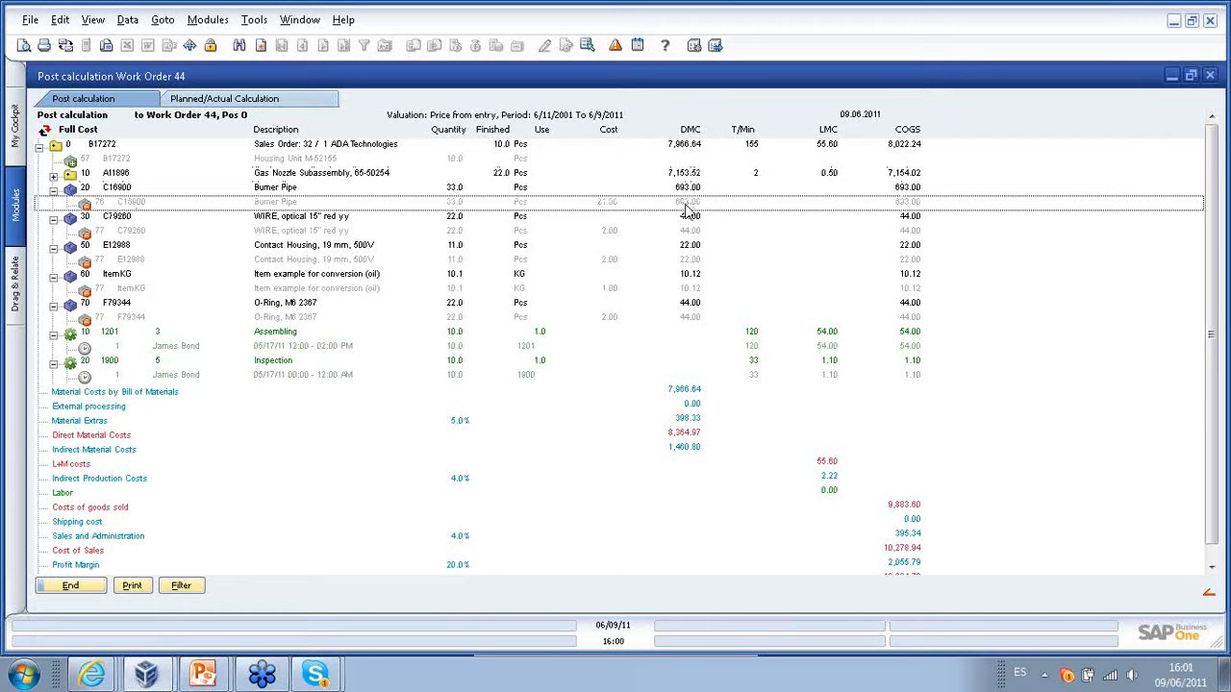
pyautogui.click(120, 232)
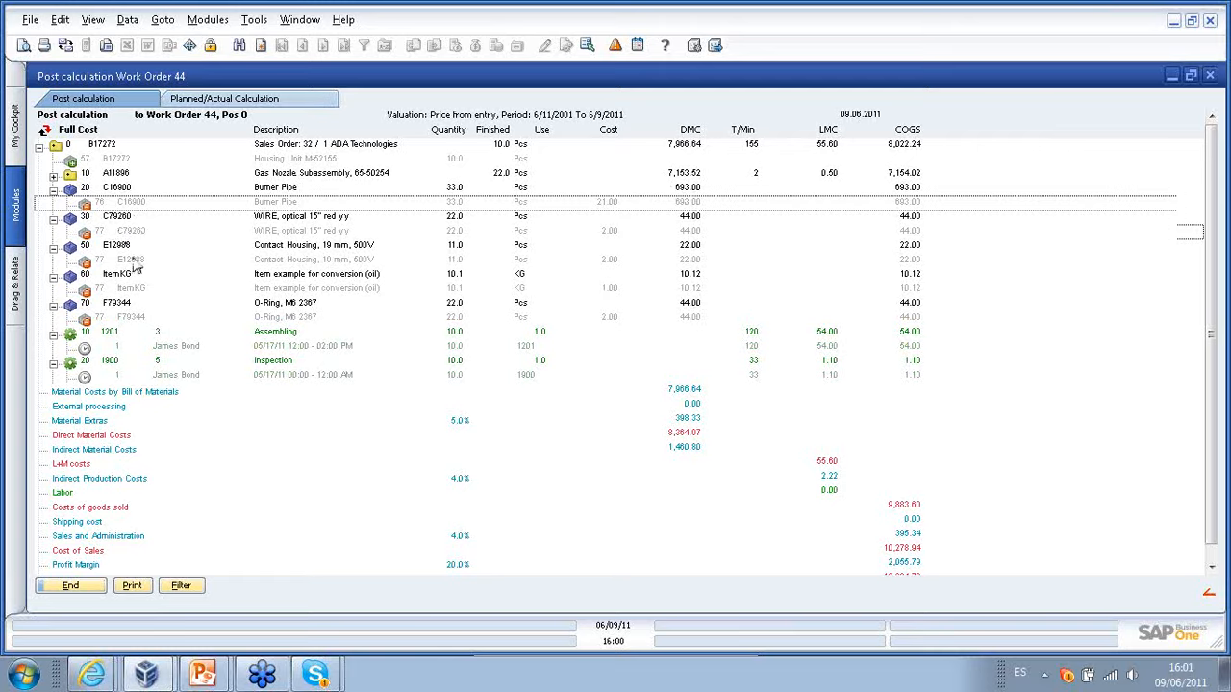
pyautogui.click(136, 261)
pyautogui.click(138, 290)
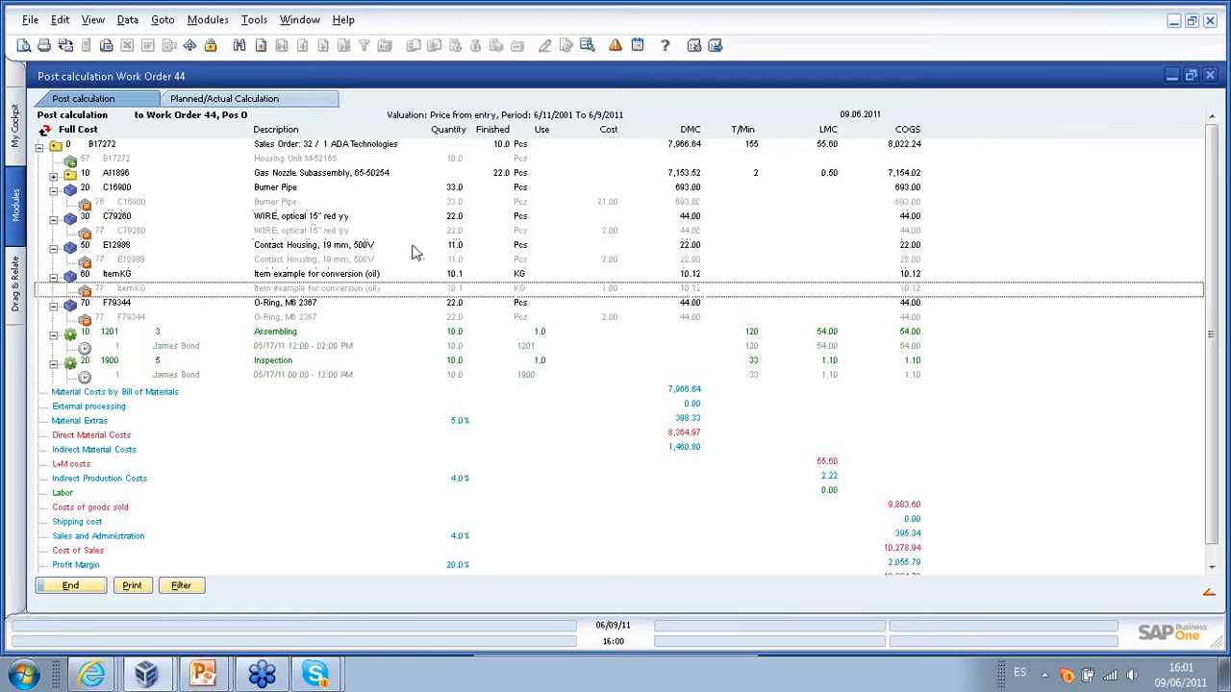
pyautogui.click(325, 247)
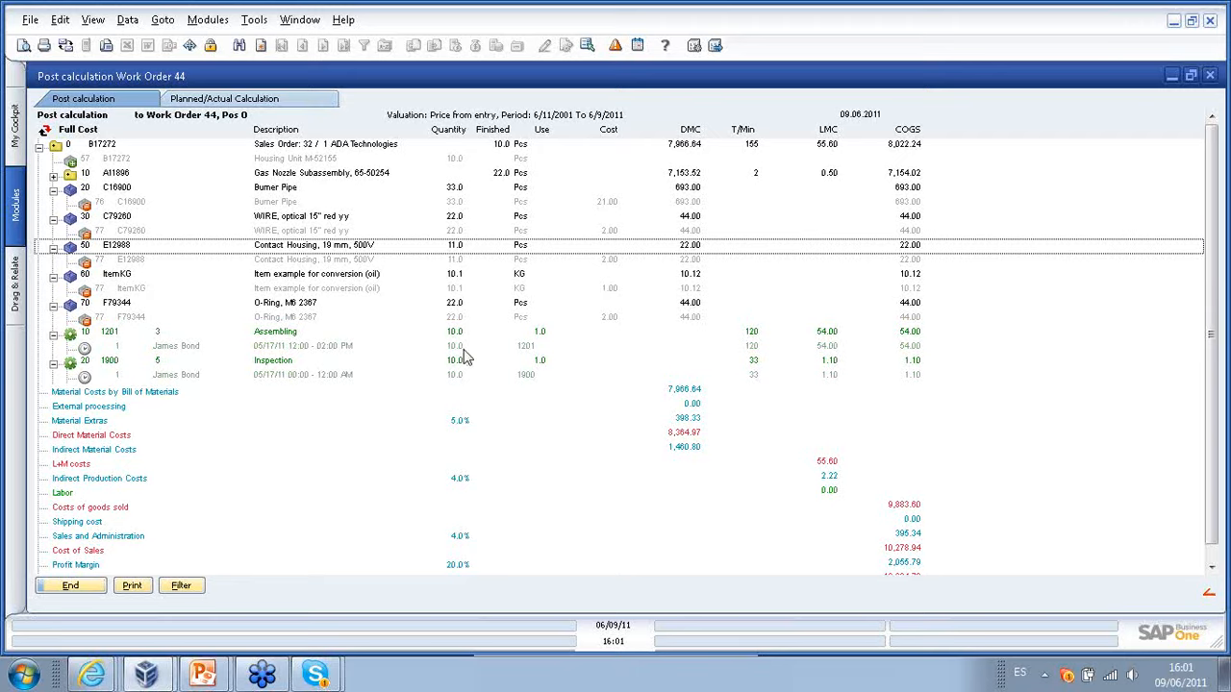
# - Examine the time bookings of the Assembling and Inspection operations and the cost summary, including material costs and Direct Material Costs
pyautogui.click(255, 348)
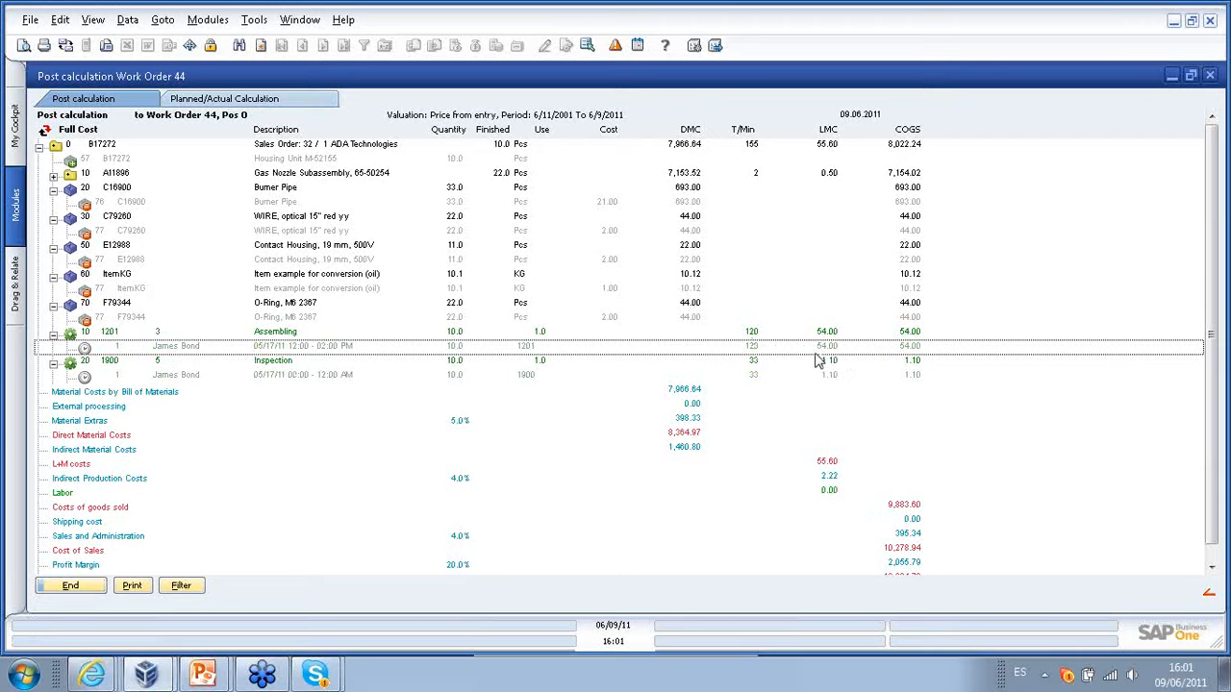
pyautogui.click(290, 378)
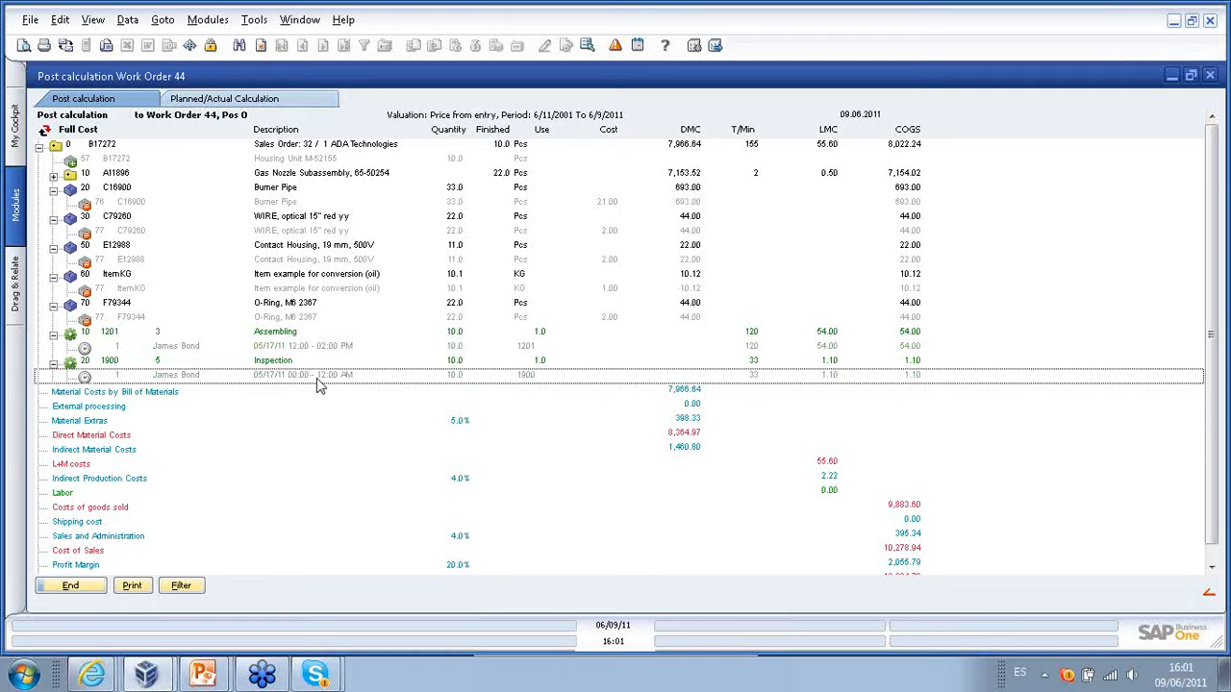
pyautogui.scroll(-1, 307, 385)
pyautogui.click(128, 380)
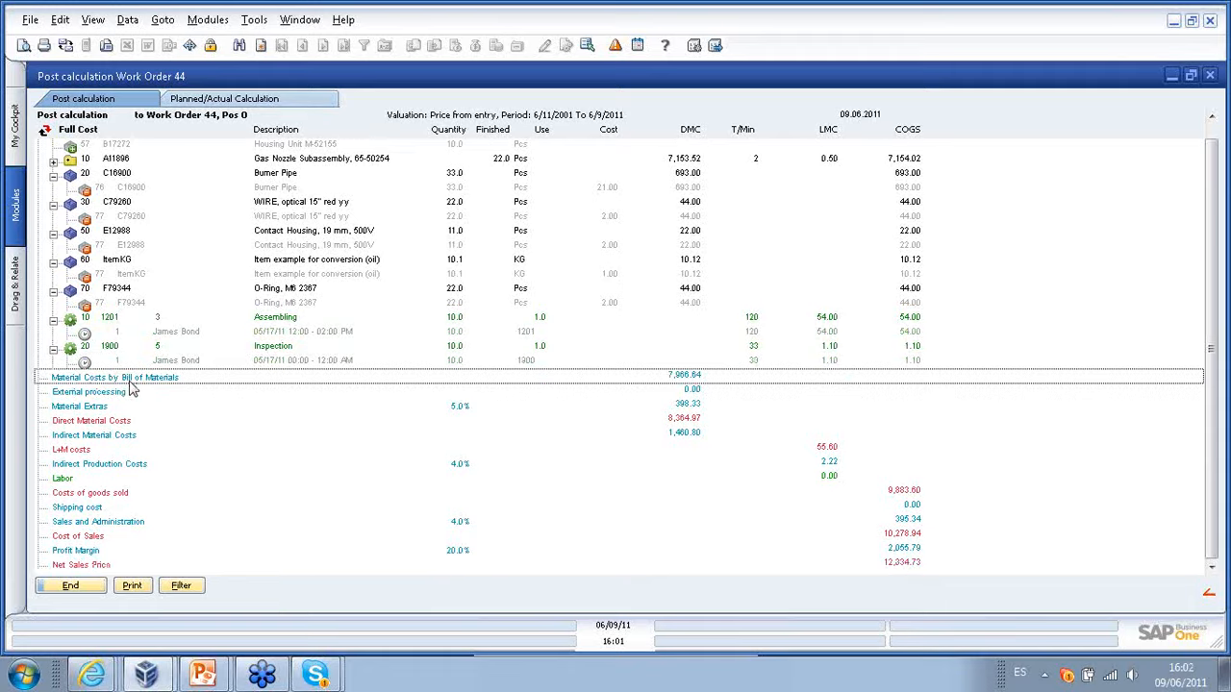
pyautogui.click(131, 423)
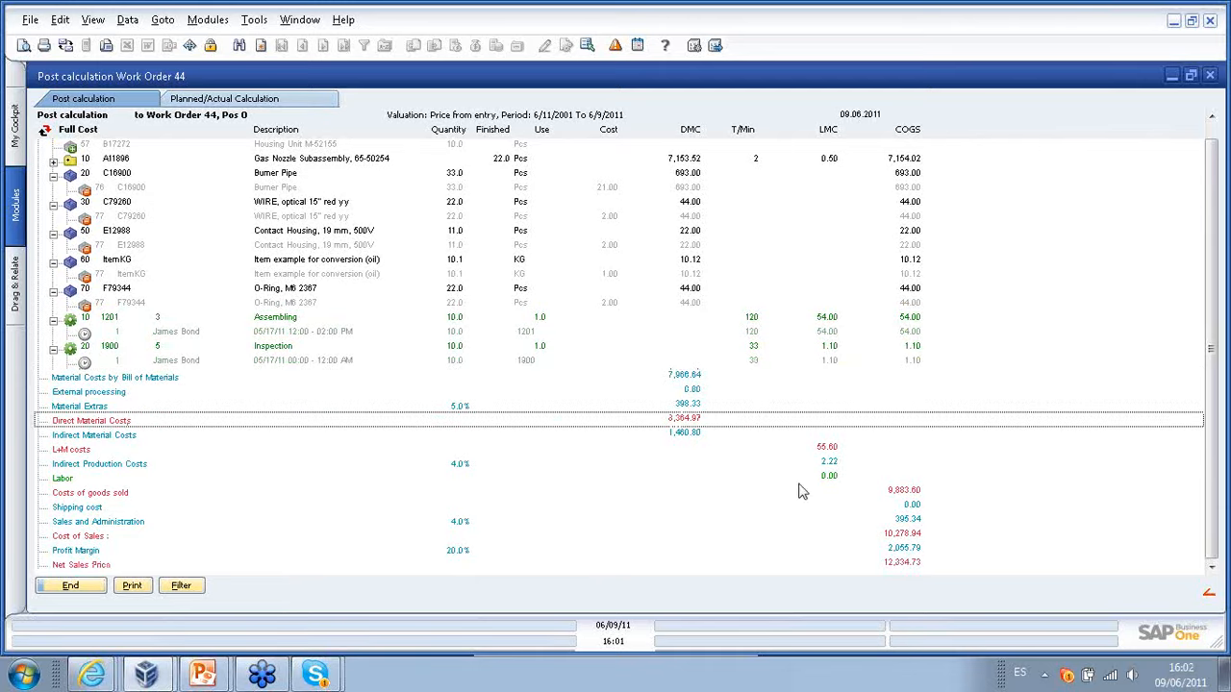
pyautogui.scroll(1, 526, 199)
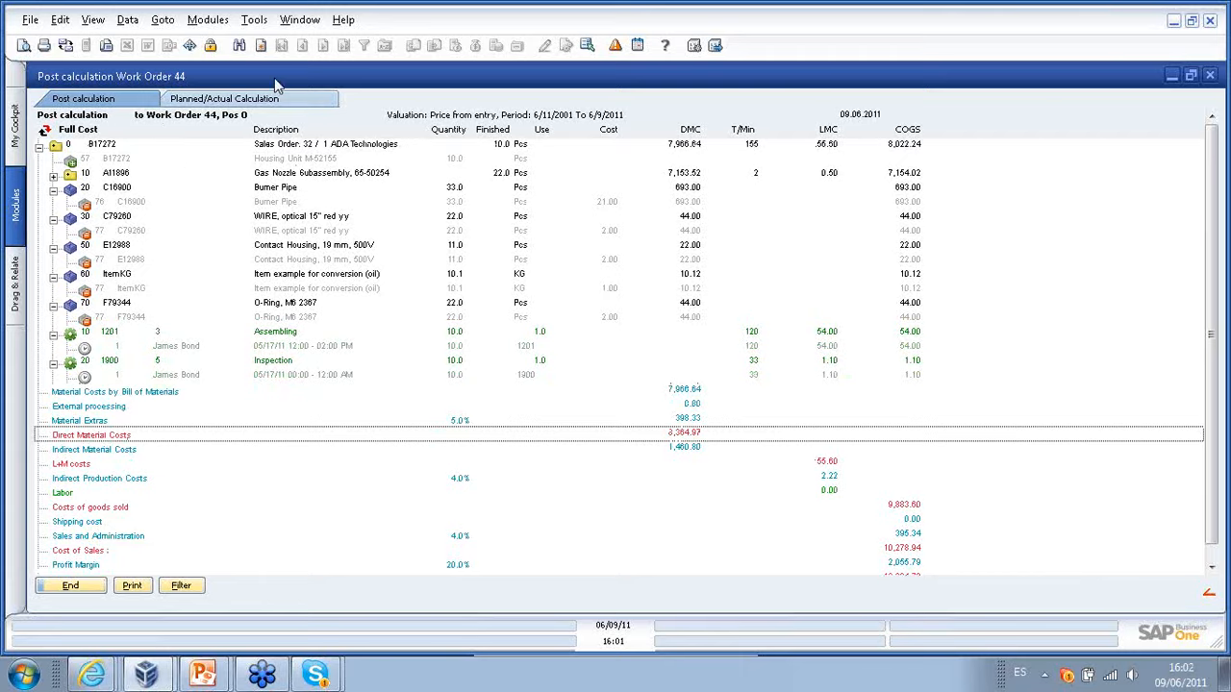
# - Compare the post calculation at marginal cost with full cost, and display the planned/actual calculation at full cost
pyautogui.click(45, 131)
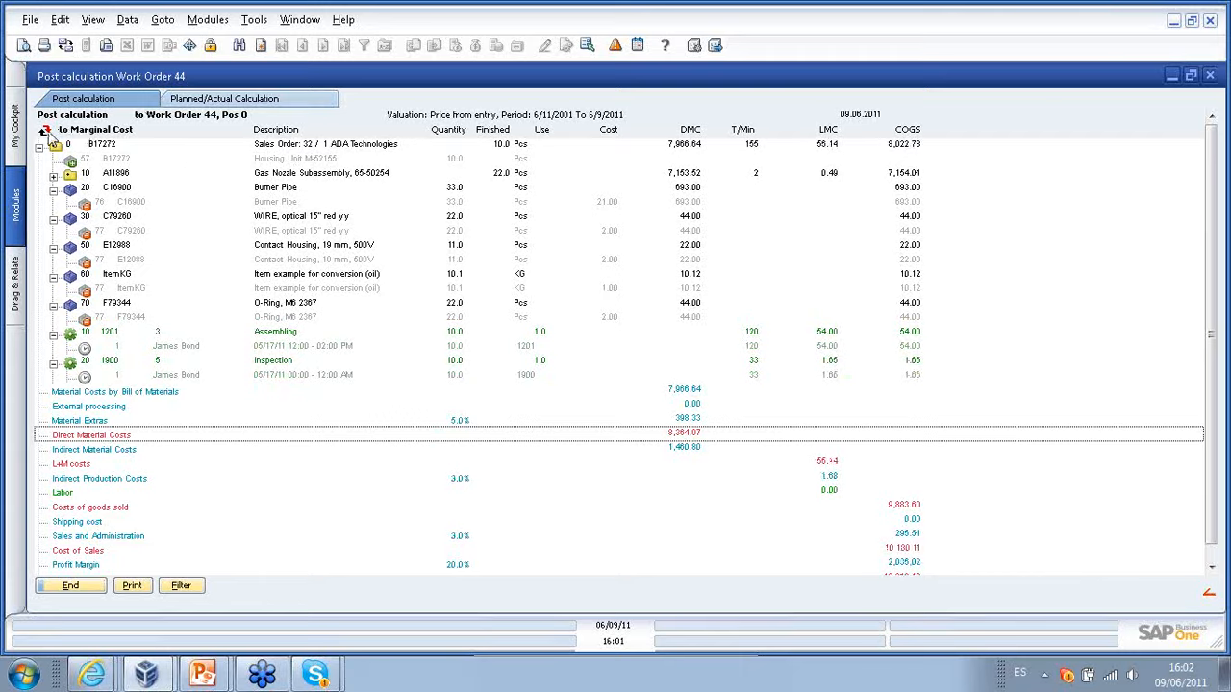
pyautogui.click(45, 131)
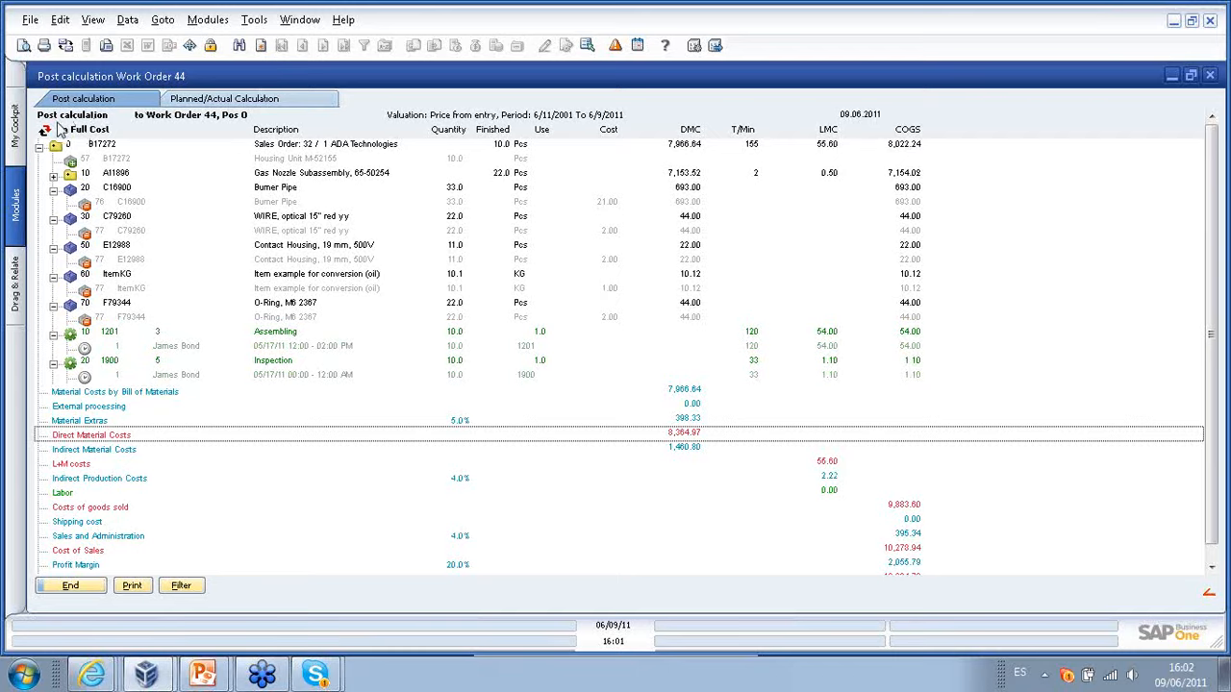
pyautogui.click(200, 100)
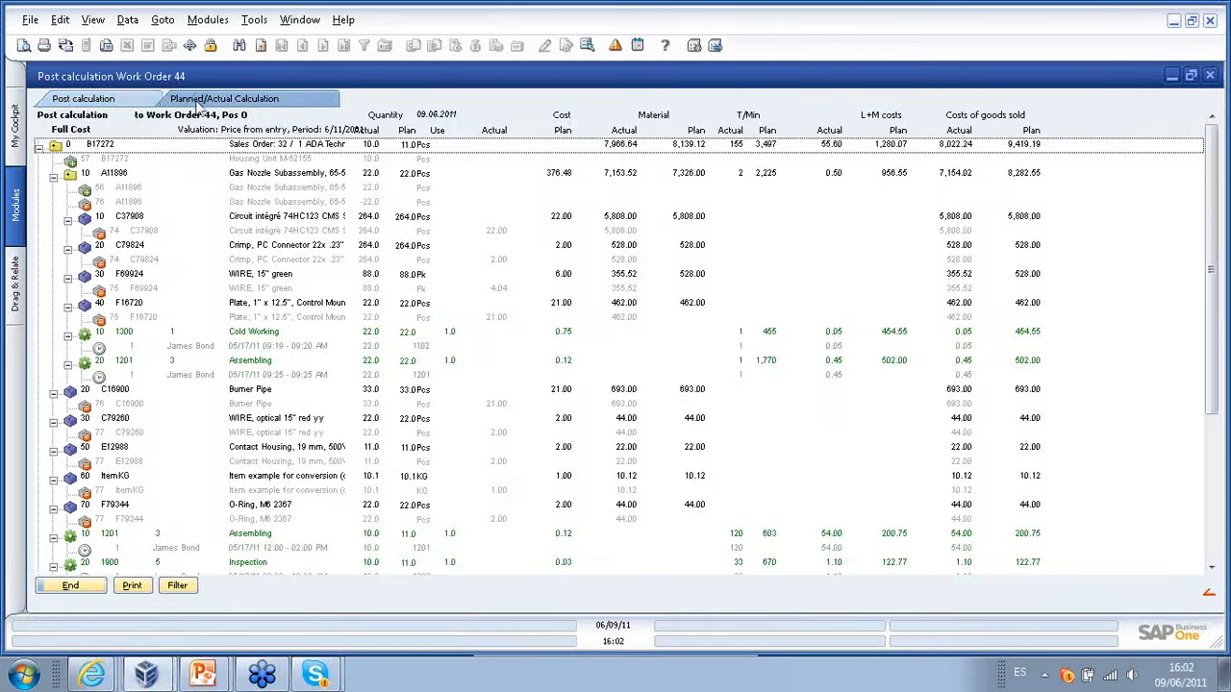
# - Collapse A11896 and compare planned and actual Cost of Sales, Costs of goods sold and L+M costs
pyautogui.click(54, 177)
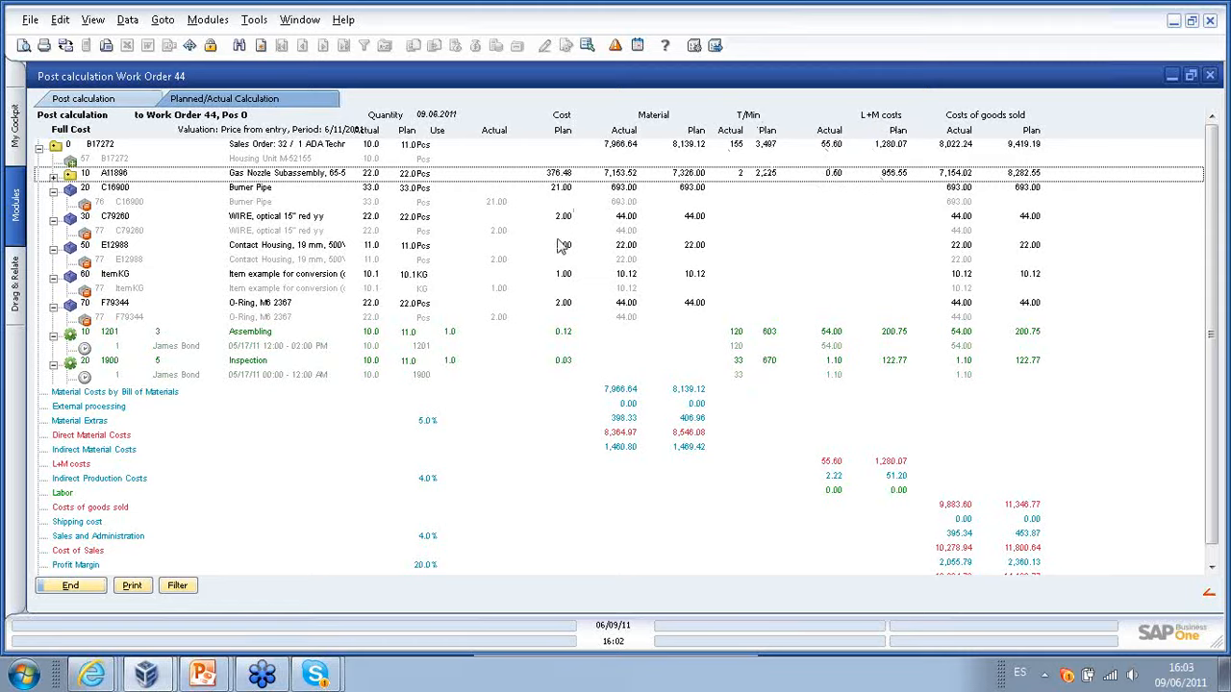
pyautogui.click(88, 552)
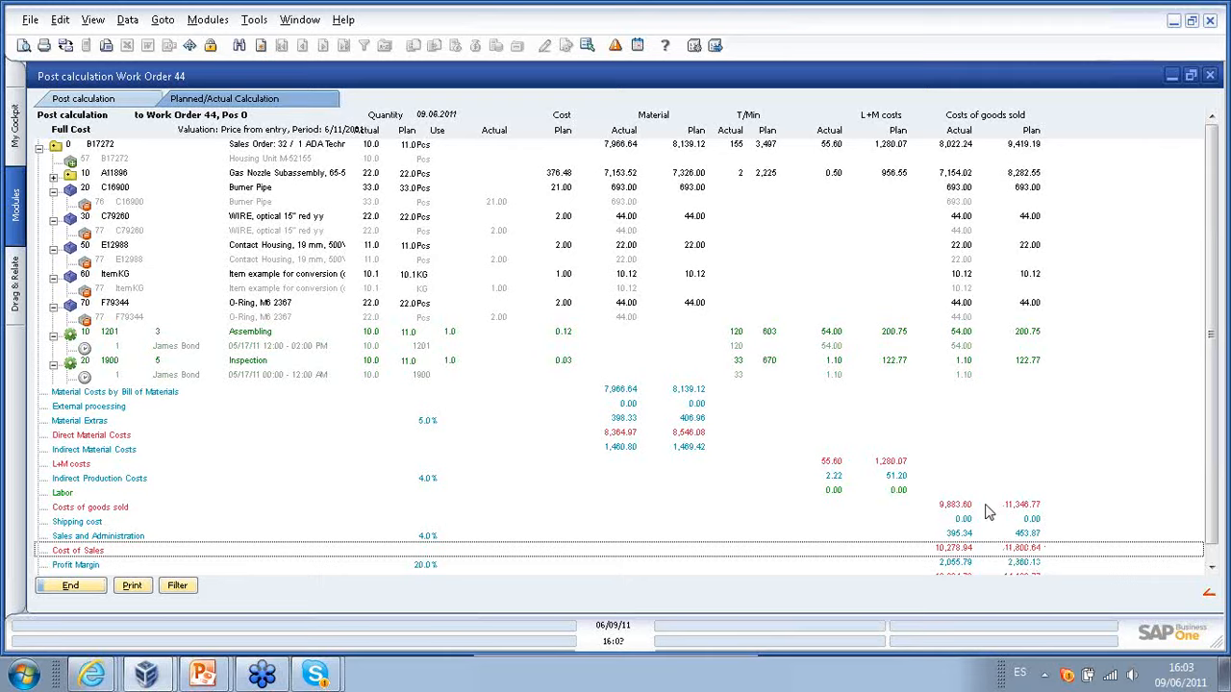
pyautogui.click(985, 510)
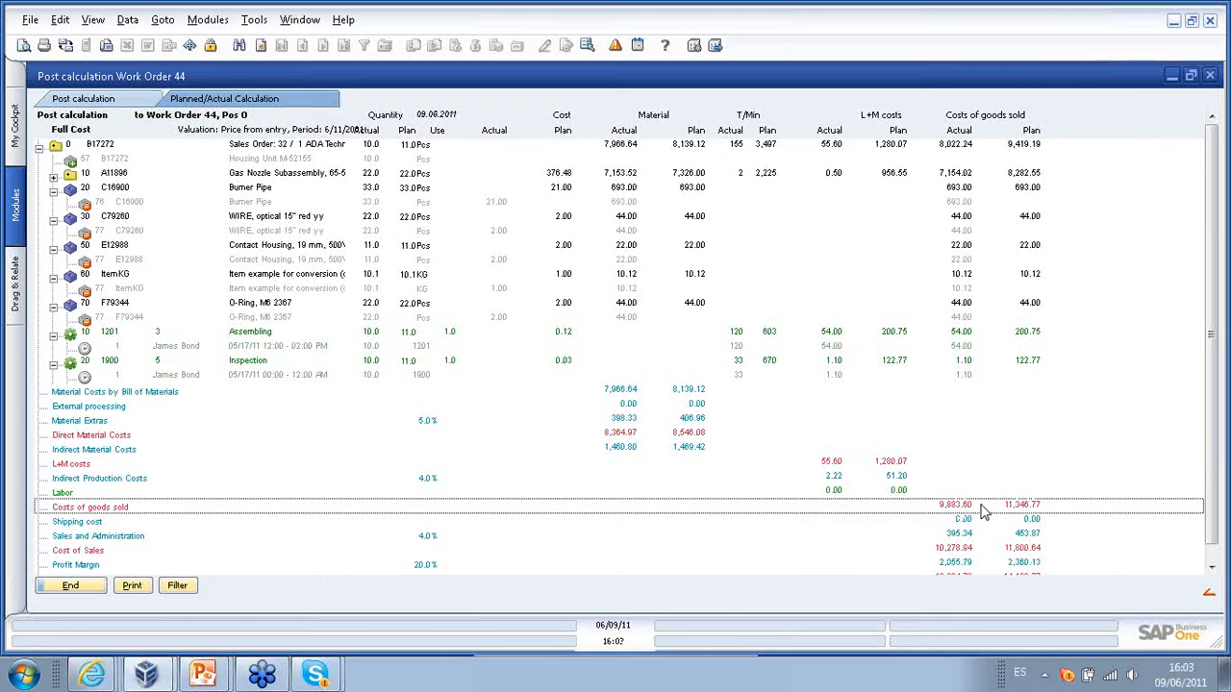
pyautogui.click(877, 467)
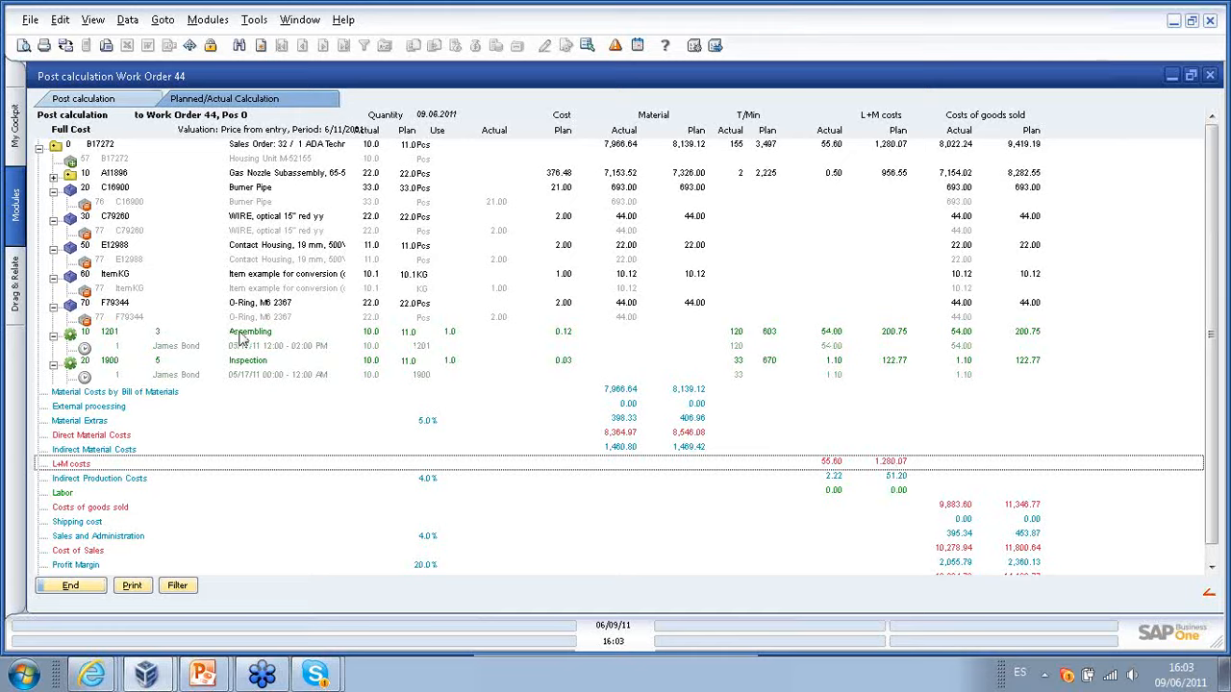
# - Compare the planned and actual times and L+M costs of the Assembling and Inspection operations
pyautogui.click(828, 336)
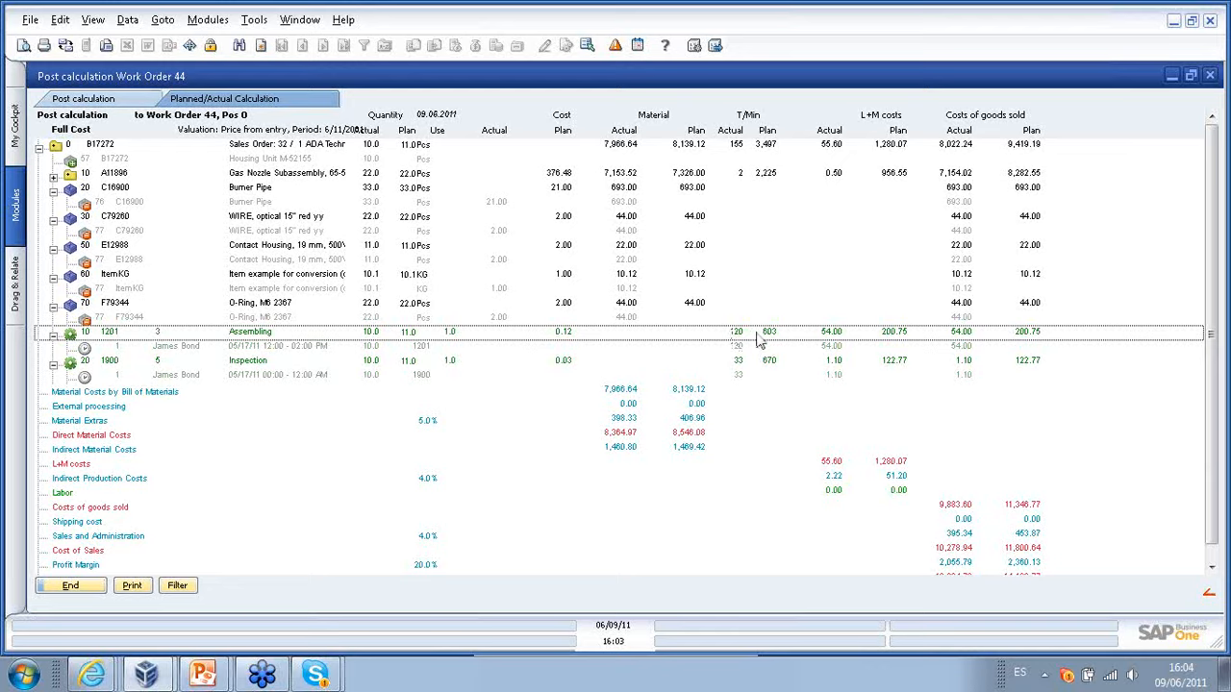
pyautogui.click(275, 369)
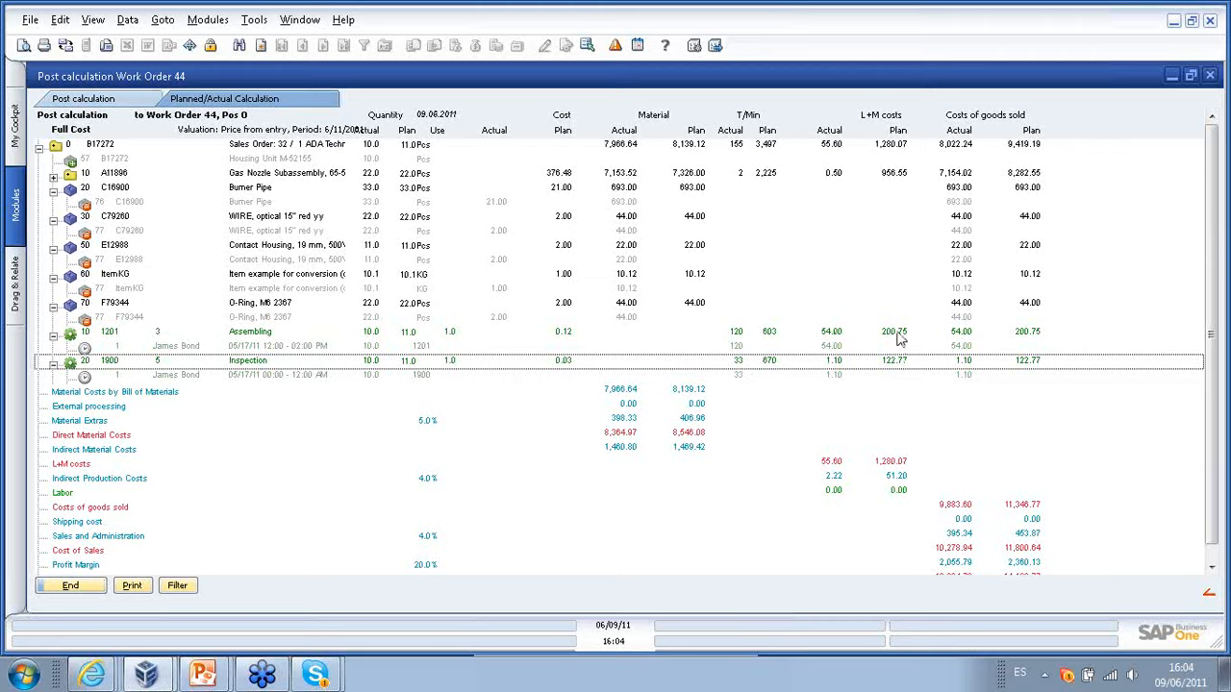
pyautogui.click(836, 337)
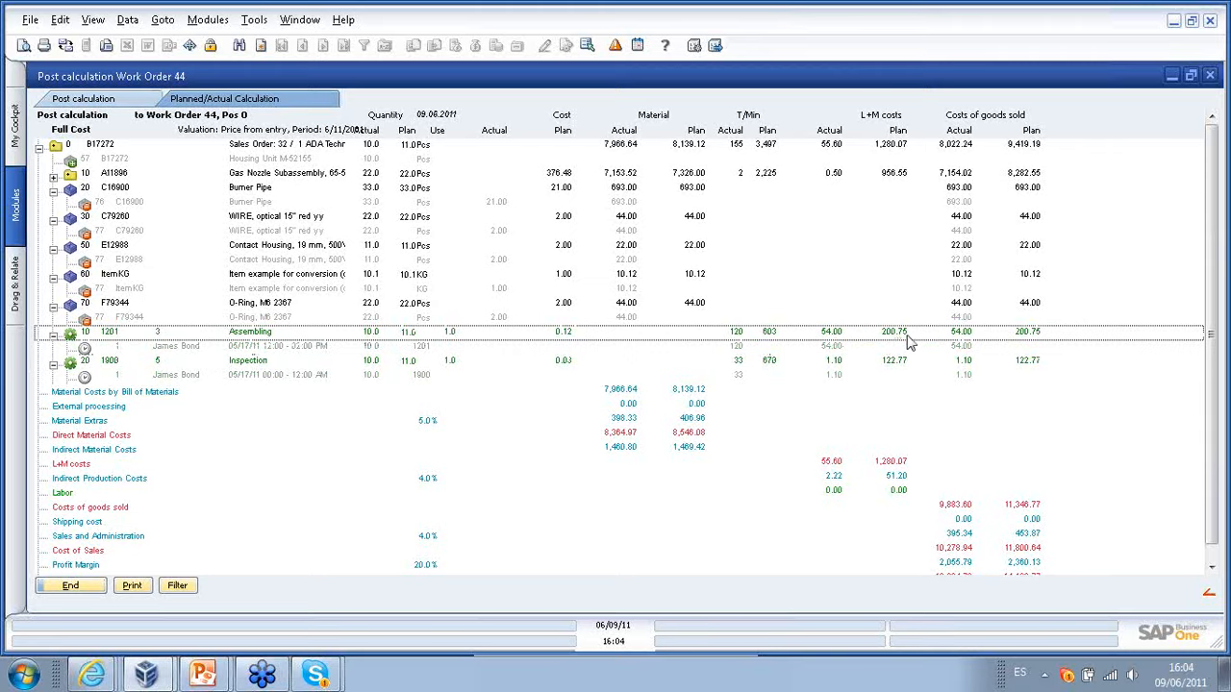
pyautogui.click(917, 367)
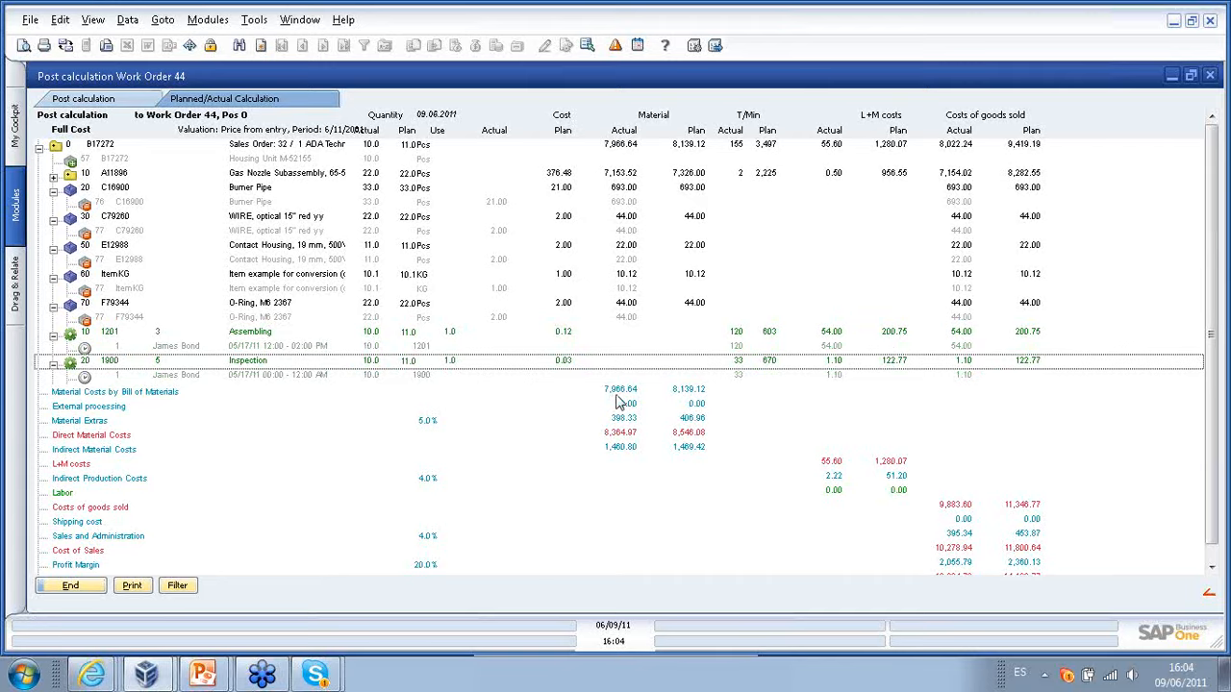
# - Compare planned and actual material costs down to the booking of F69924 in A11896, and close work order 44's post calculation
pyautogui.click(104, 392)
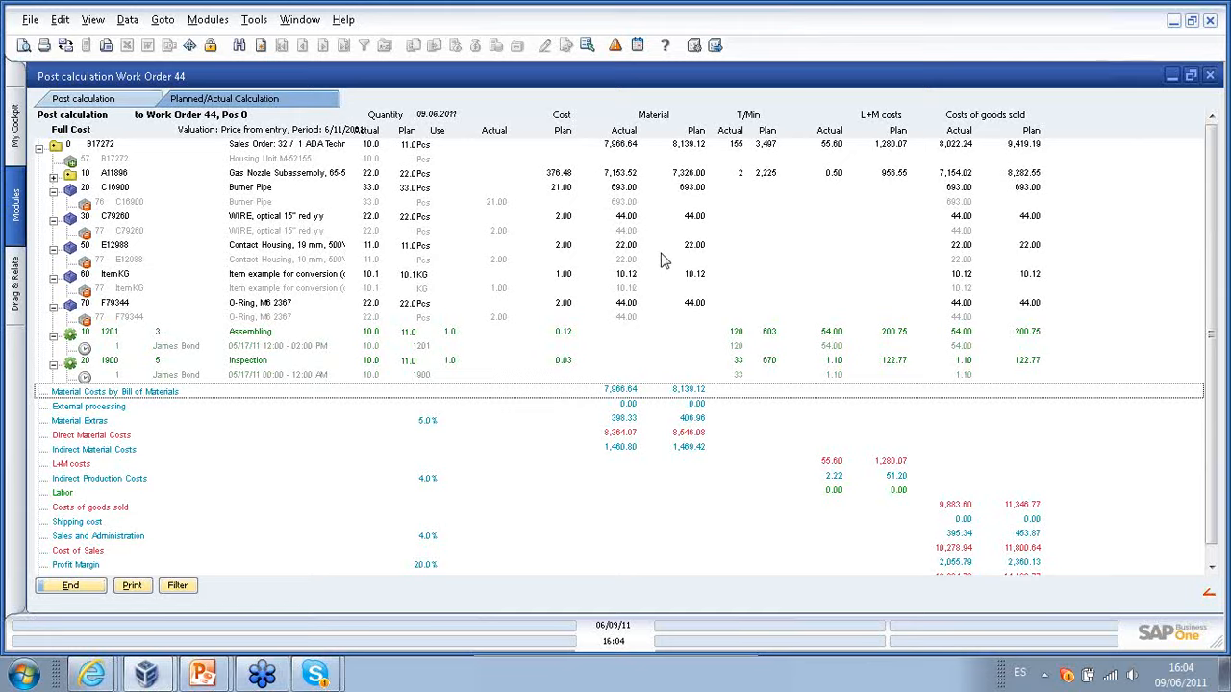
pyautogui.click(54, 179)
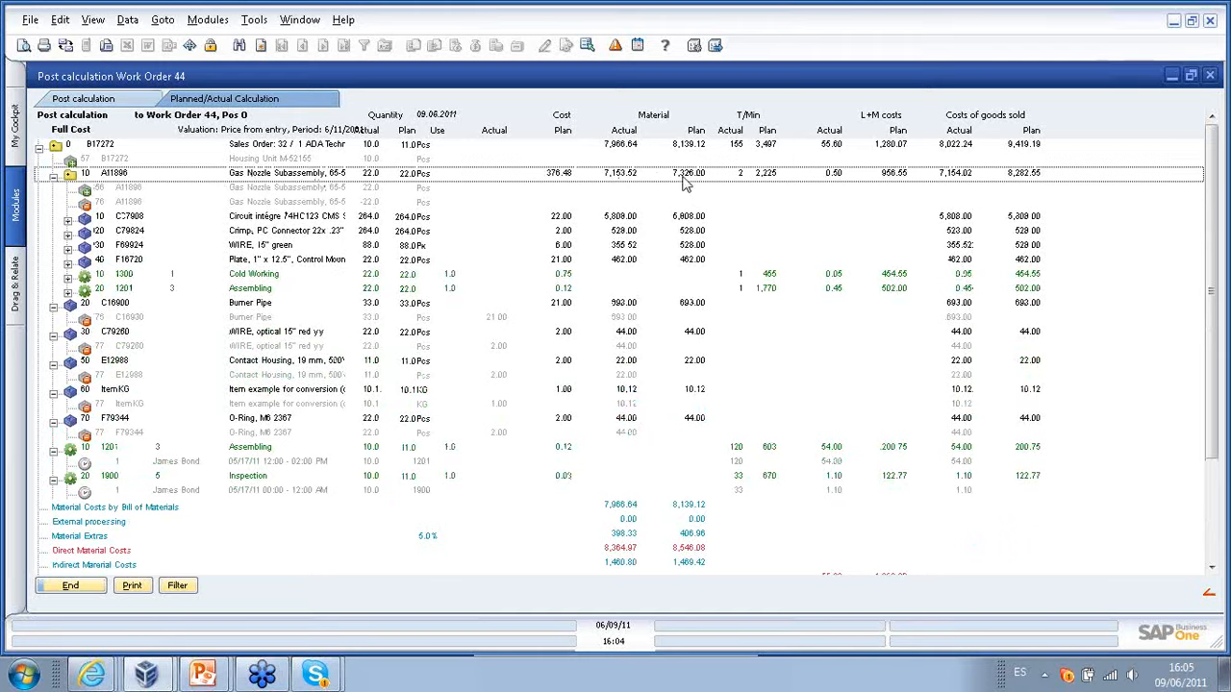
pyautogui.click(699, 248)
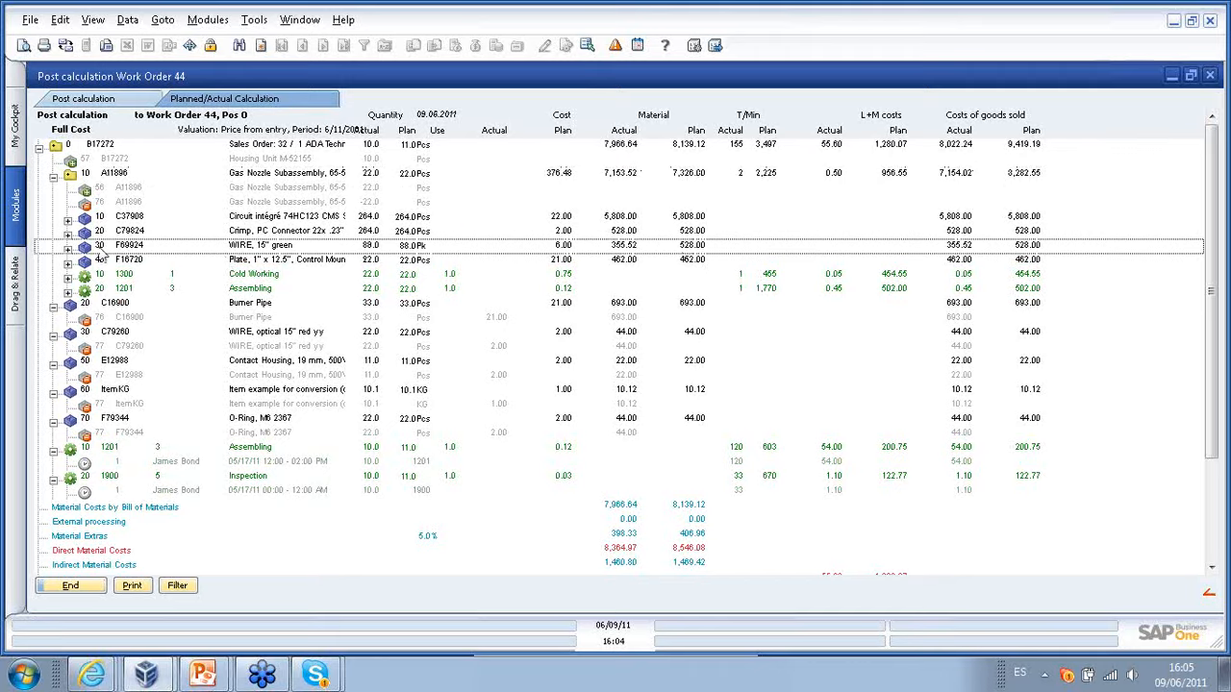
pyautogui.click(67, 248)
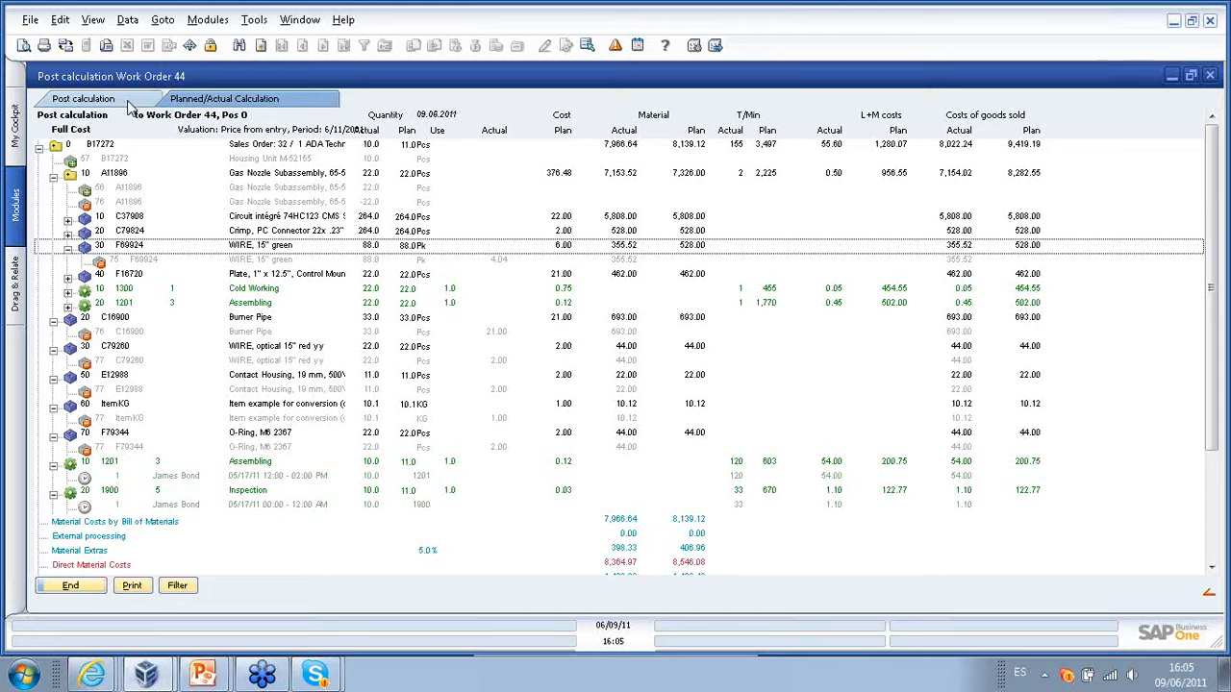
pyautogui.click(77, 588)
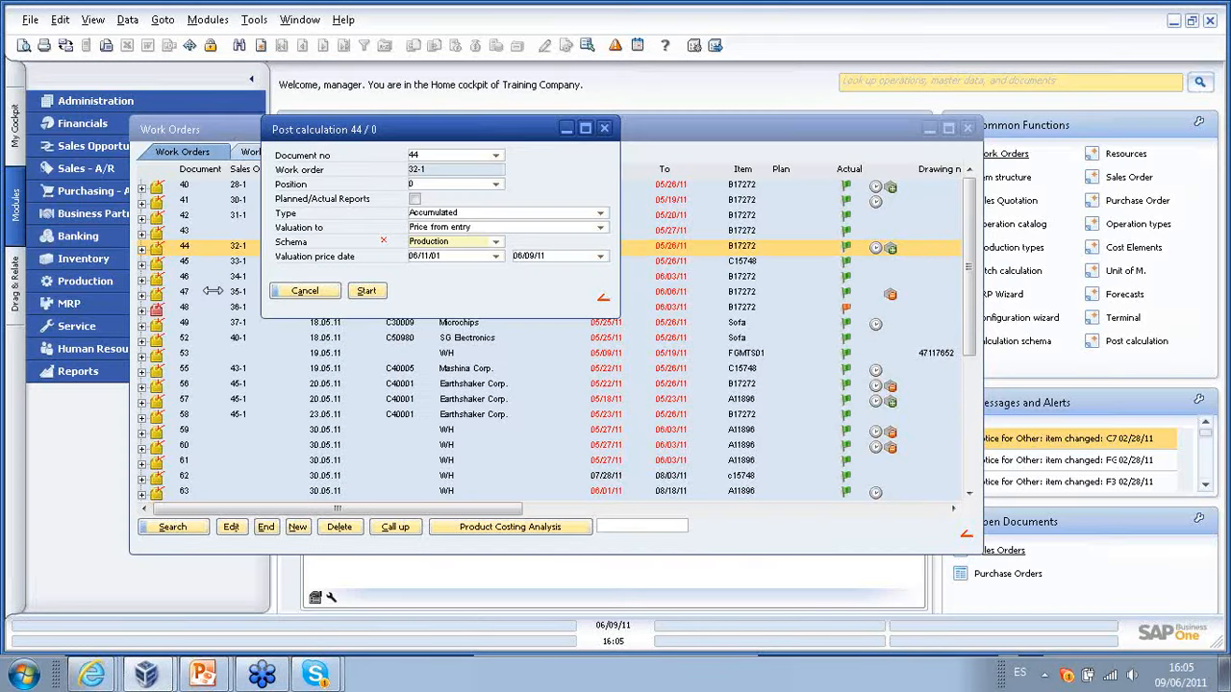
pyautogui.click(305, 292)
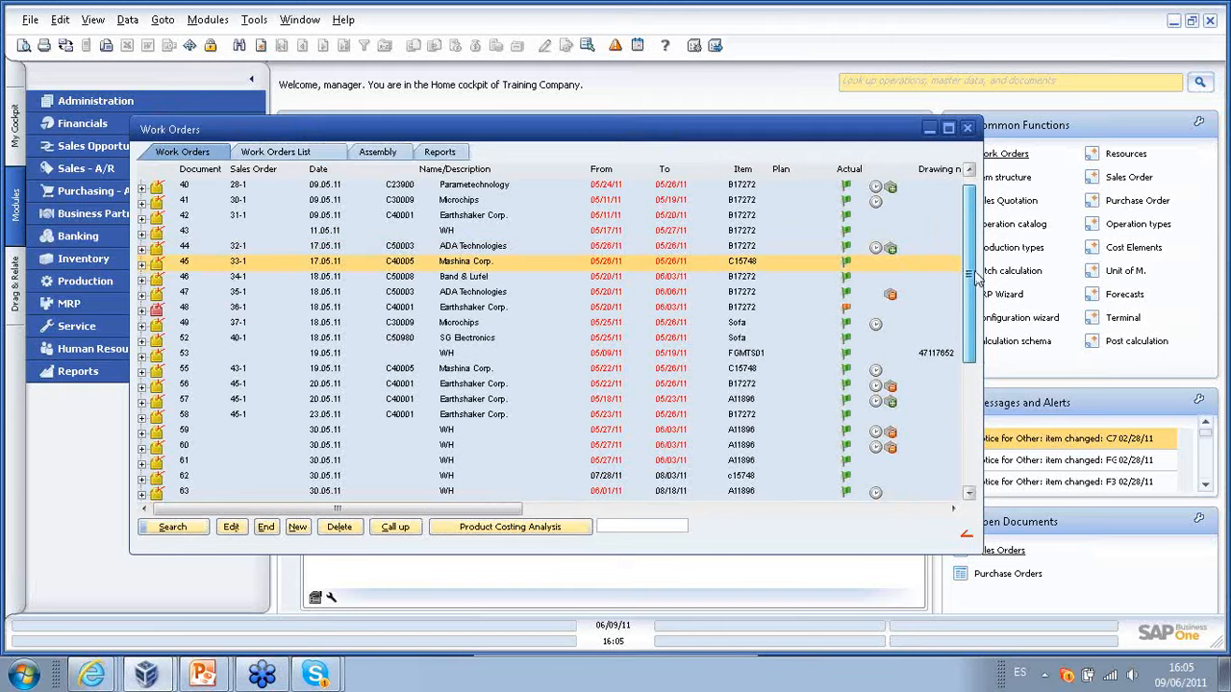
# - Expand work order 78, its B17272 position and the Assembling operation to check for bookings
pyautogui.scroll(-1, 971, 317)
pyautogui.moveTo(971, 317); pyautogui.dragTo(971, 495)
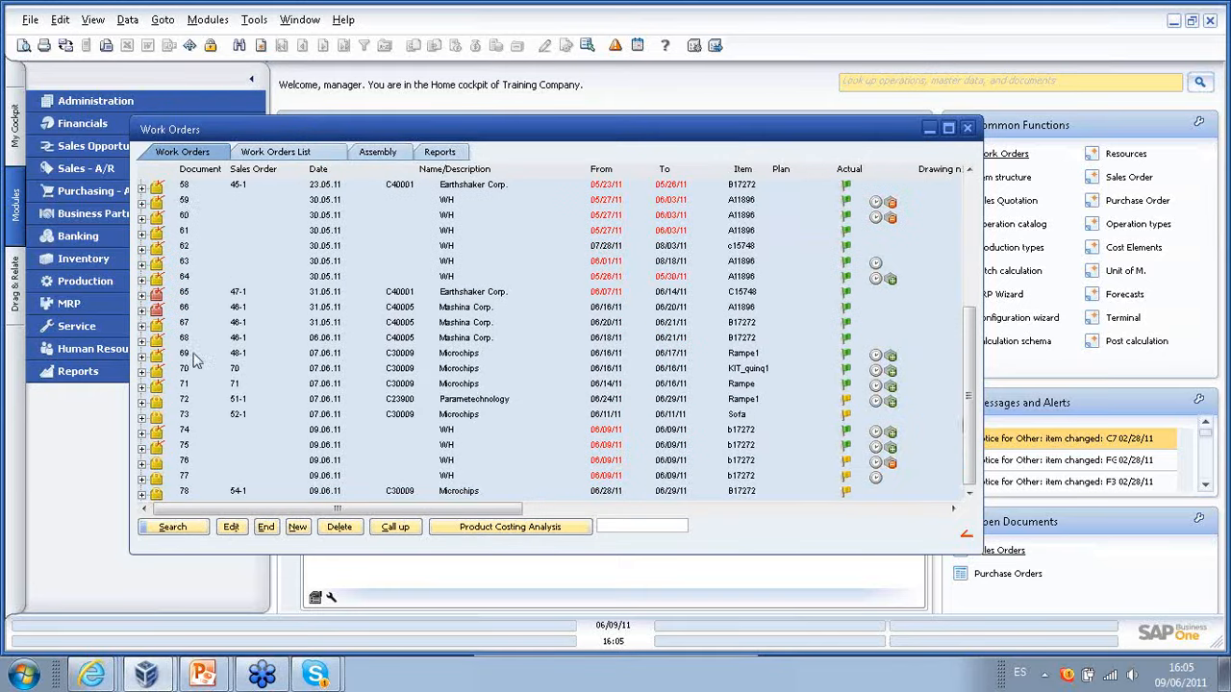
pyautogui.click(142, 495)
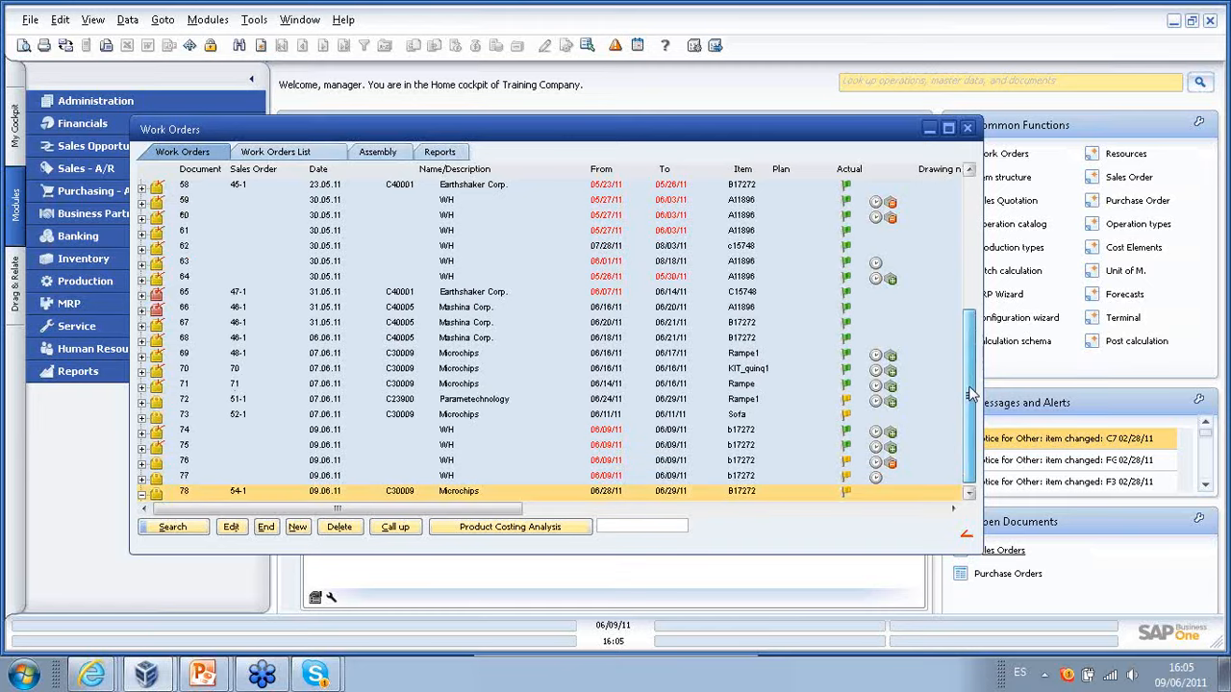
pyautogui.click(173, 492)
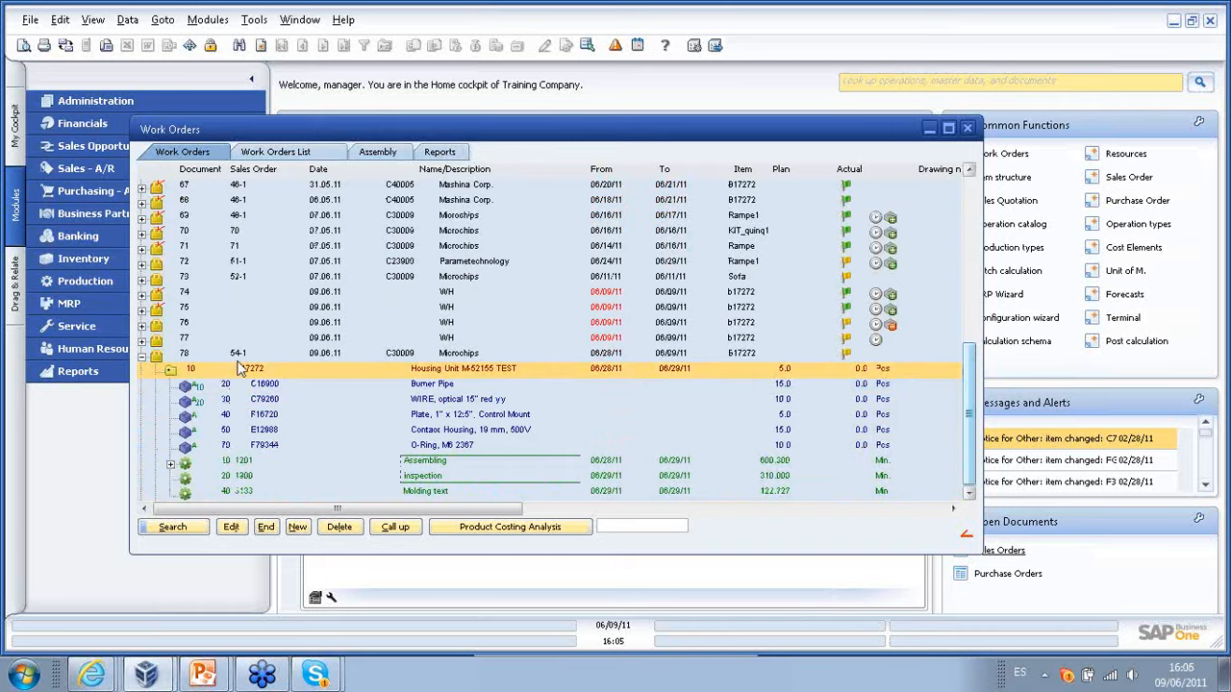
pyautogui.click(239, 356)
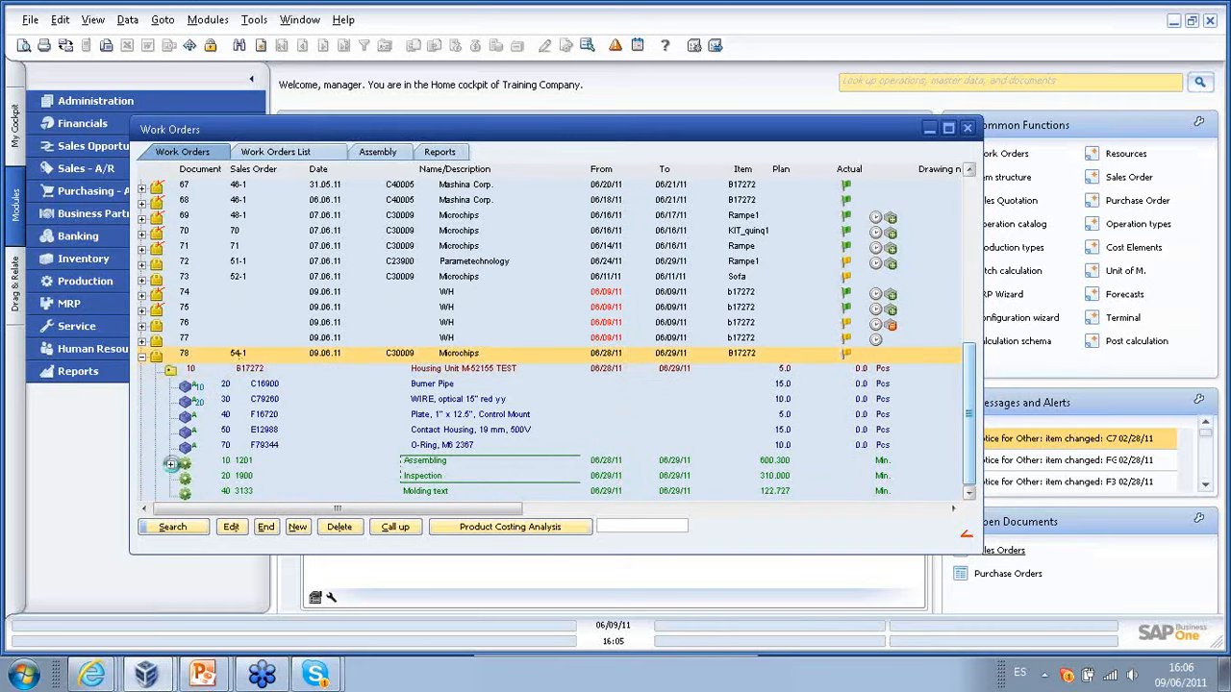
pyautogui.click(170, 464)
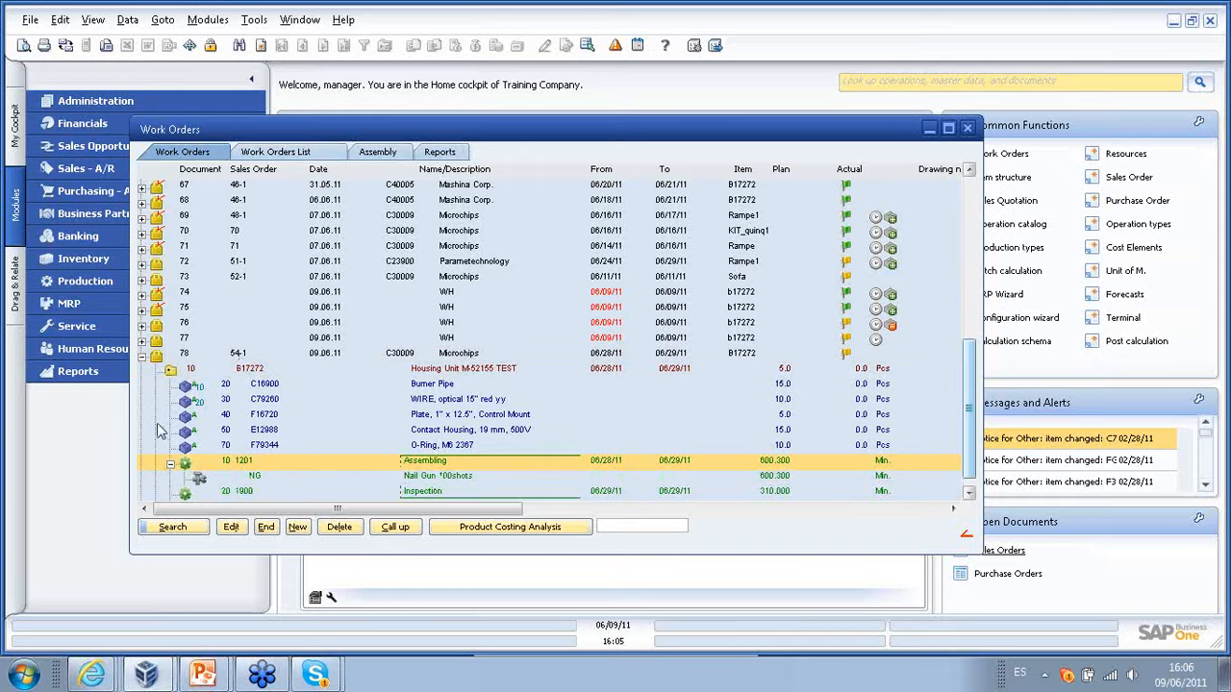
# - Expand work order 77, its B17272 position and the Assembling operation to view the time booking
pyautogui.scroll(-1, 226, 412)
pyautogui.click(142, 326)
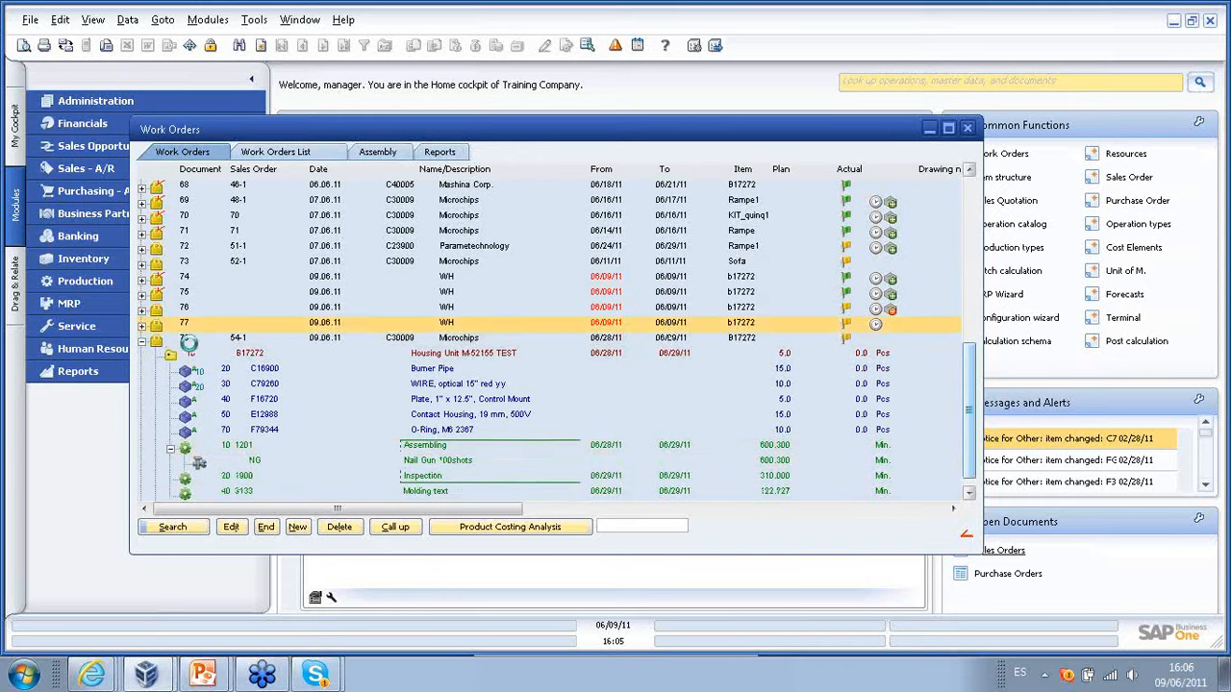
pyautogui.click(183, 339)
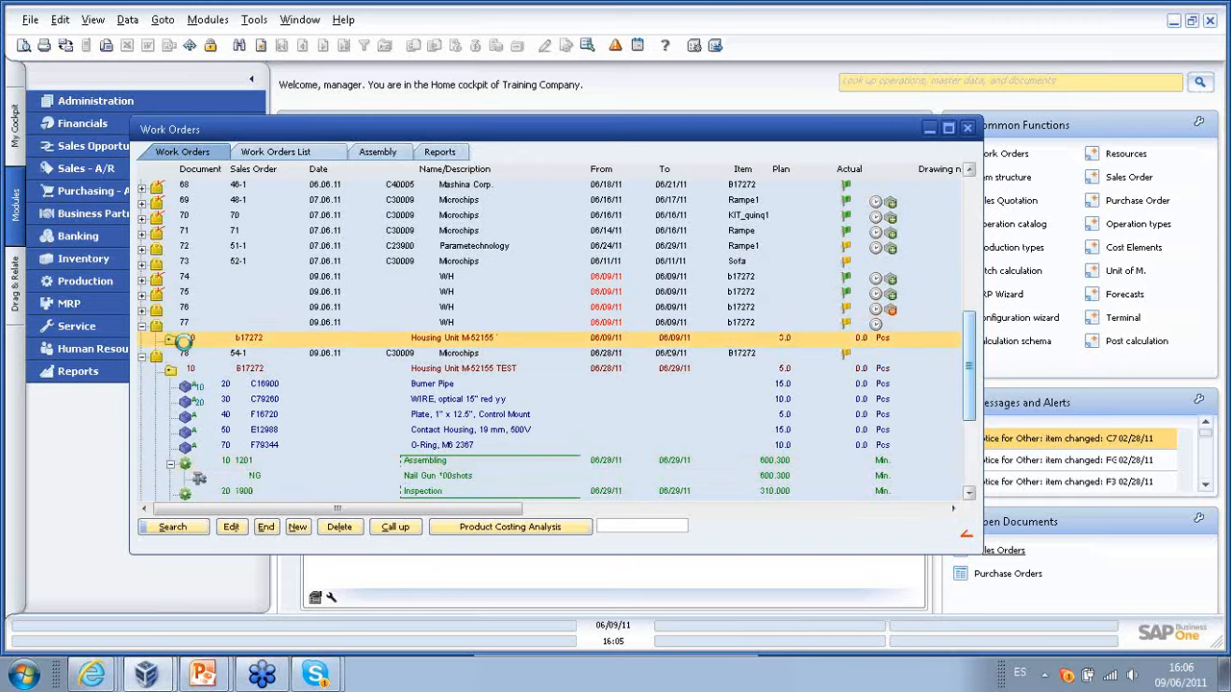
pyautogui.click(171, 465)
pyautogui.scroll(-2, 319, 448)
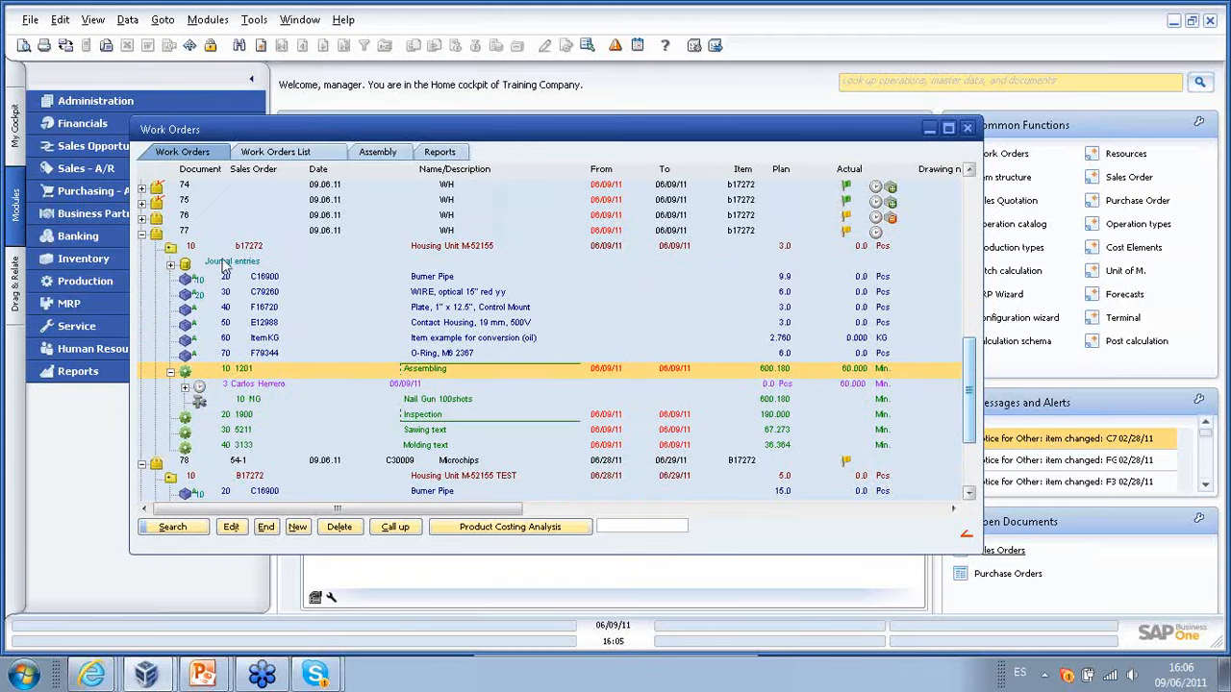
# - Run the post calculation for work order 77, examine the Assembling time booking, and close the calculation
pyautogui.click(189, 233)
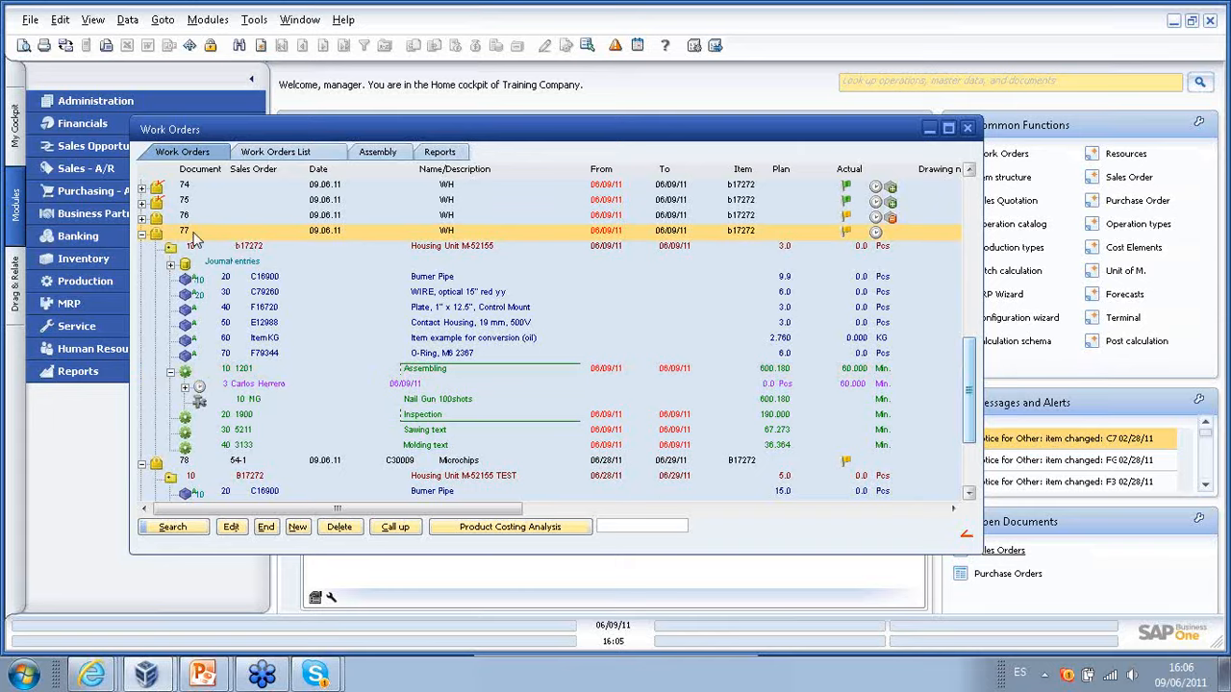
pyautogui.click(509, 527)
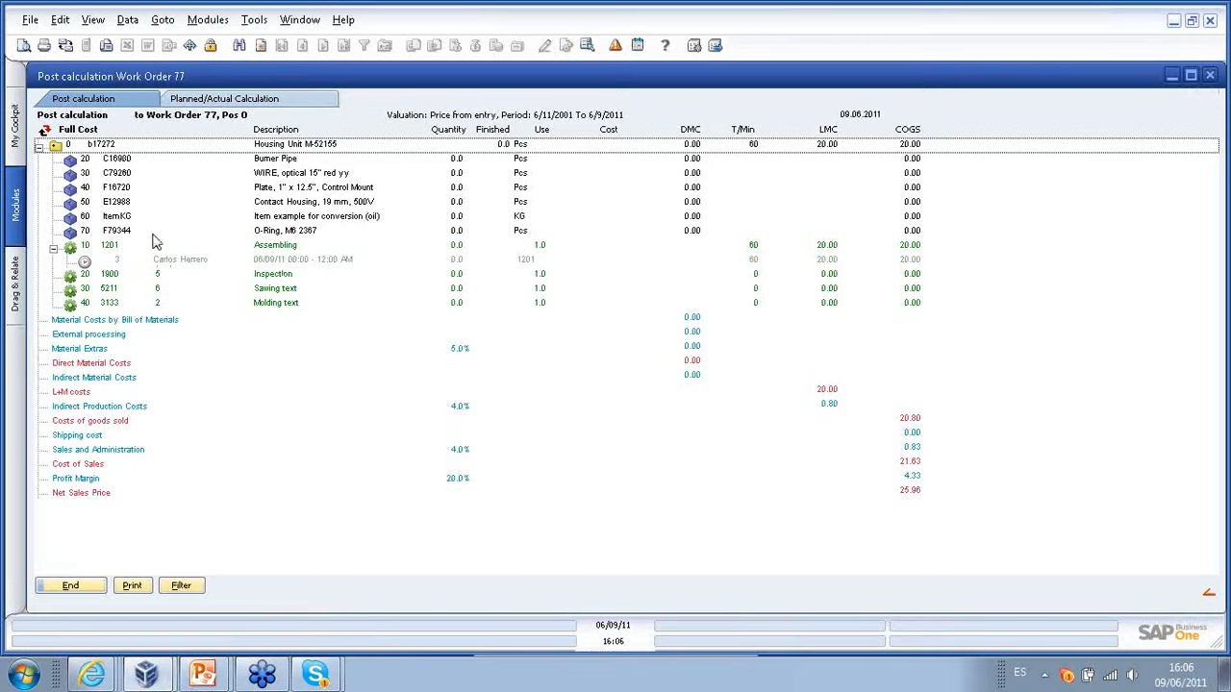
pyautogui.click(166, 262)
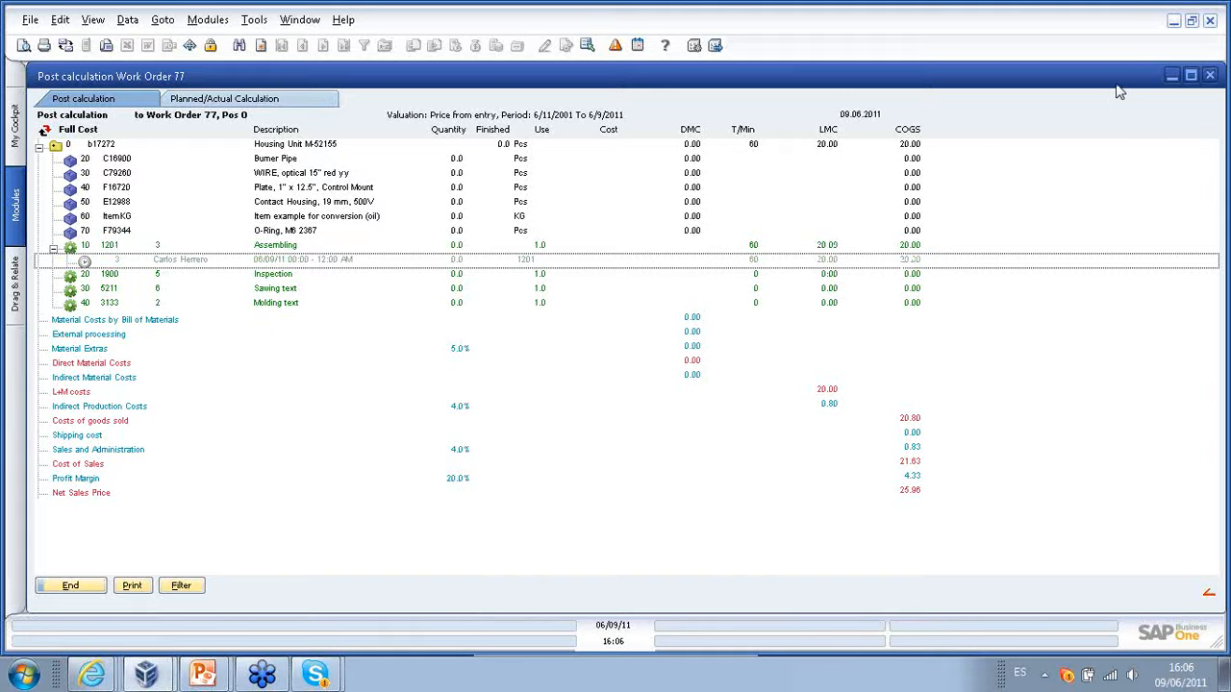
pyautogui.moveTo(1123, 84); pyautogui.dragTo(1068, 87)
pyautogui.click(1154, 81)
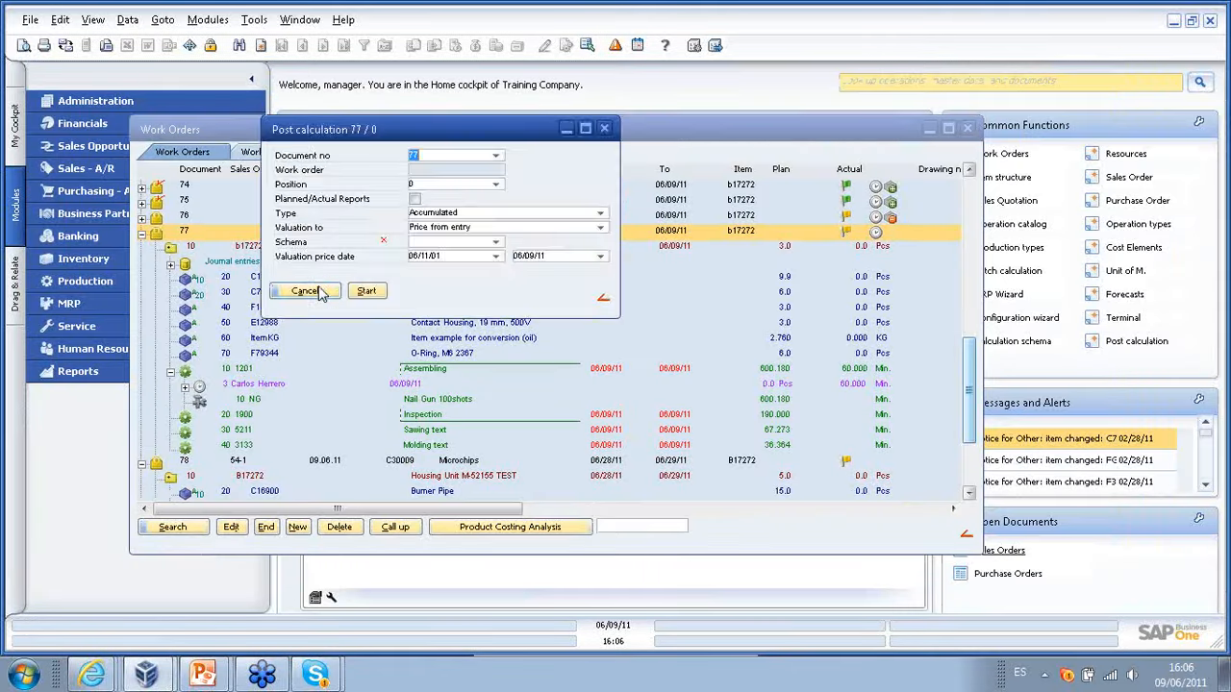
pyautogui.click(304, 291)
# - Collapse work orders 77 and 78, restrict the work order search to active orders only, and close the Work Orders window
pyautogui.click(142, 233)
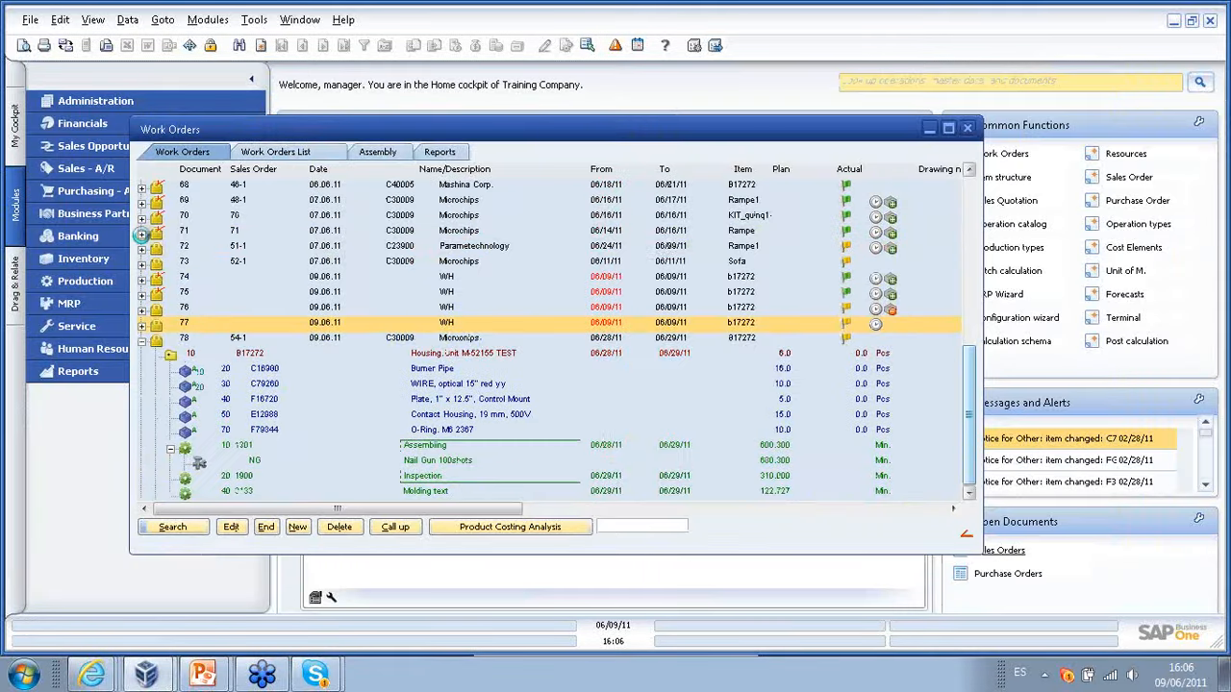
pyautogui.click(141, 338)
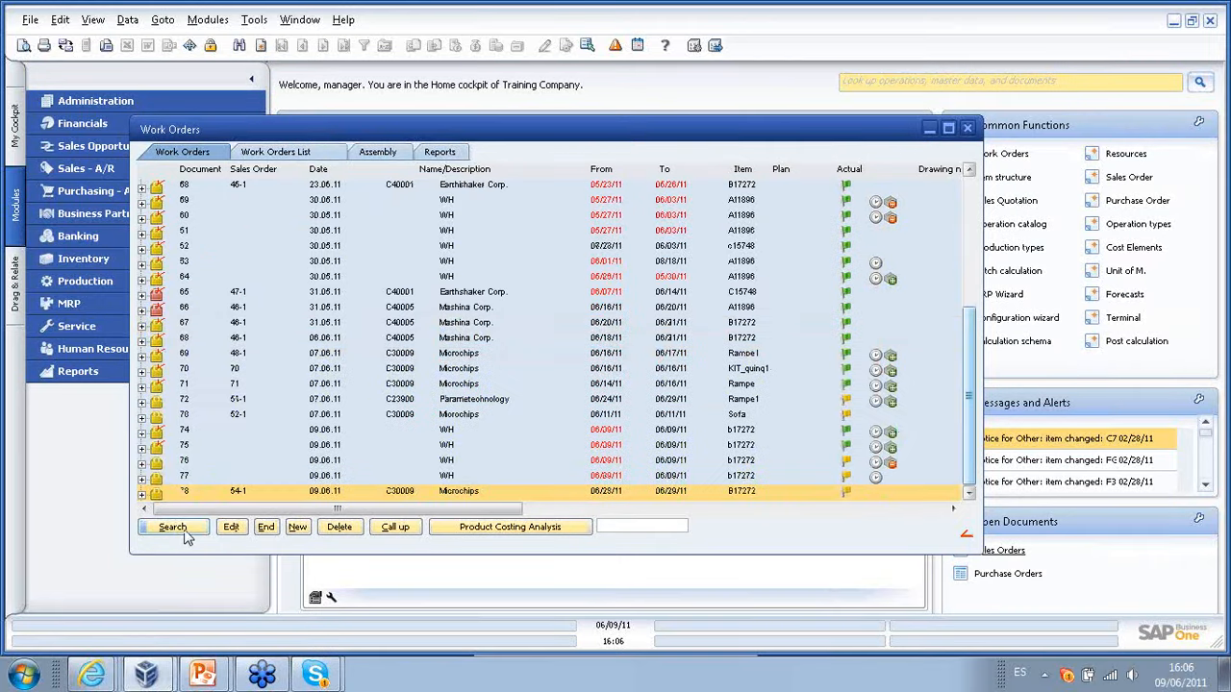
pyautogui.click(188, 529)
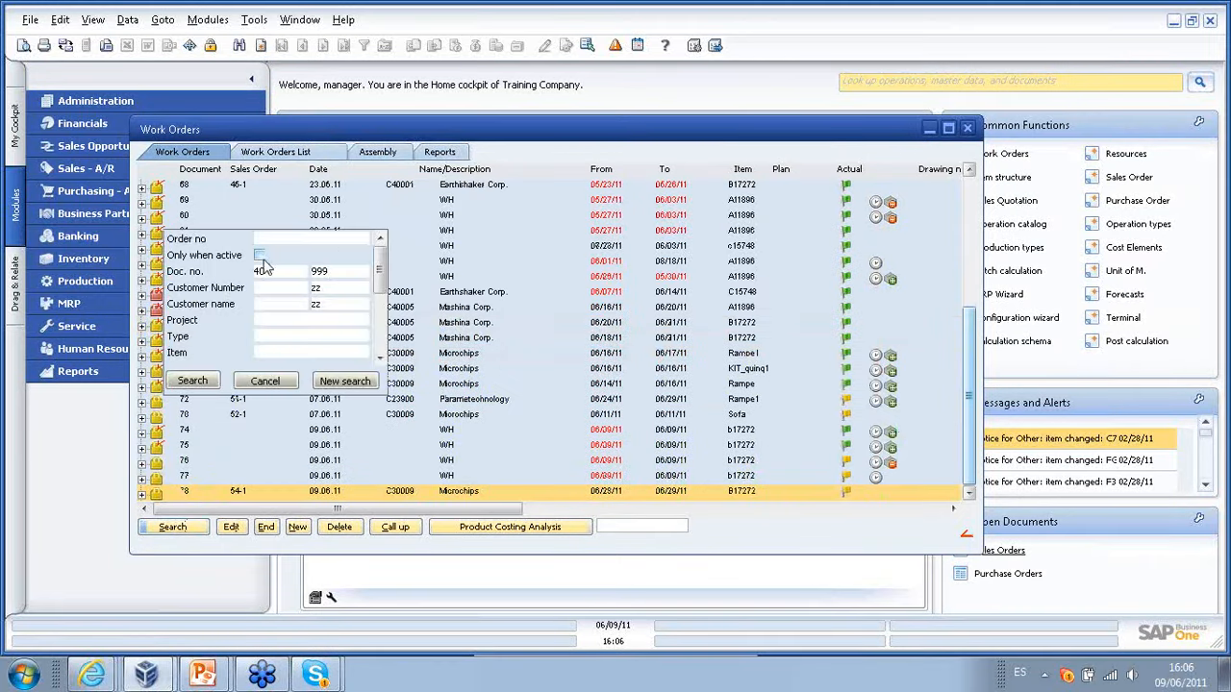
pyautogui.click(192, 381)
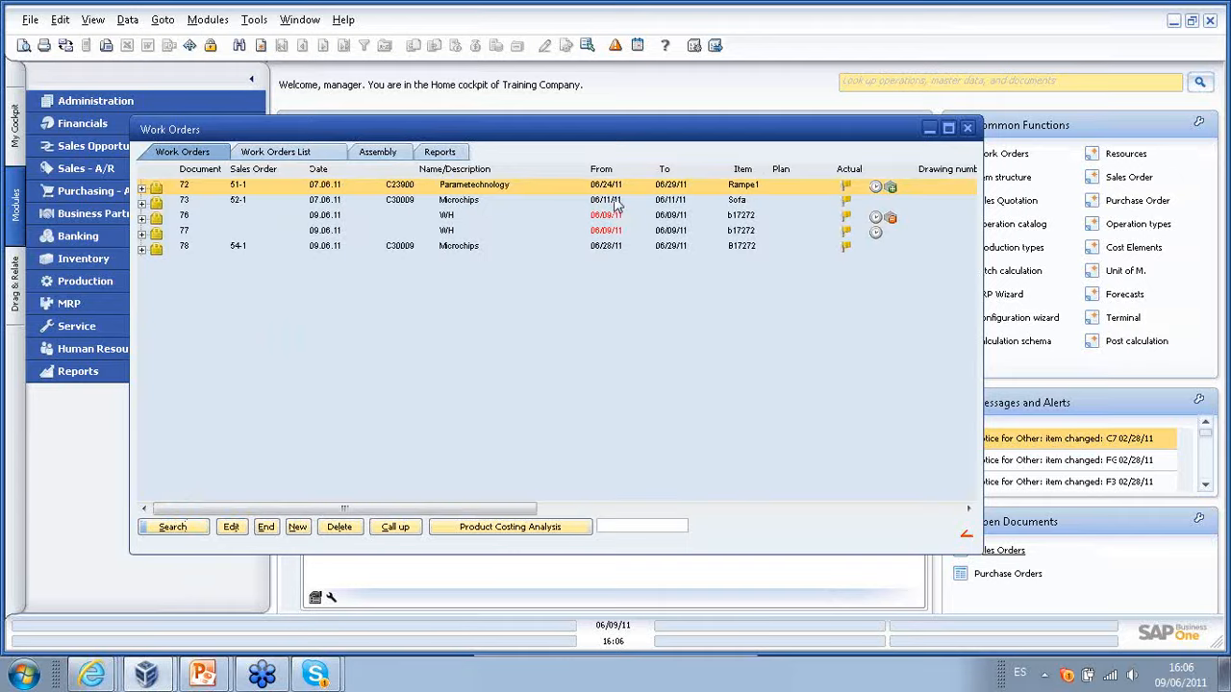
pyautogui.moveTo(769, 131); pyautogui.dragTo(719, 136)
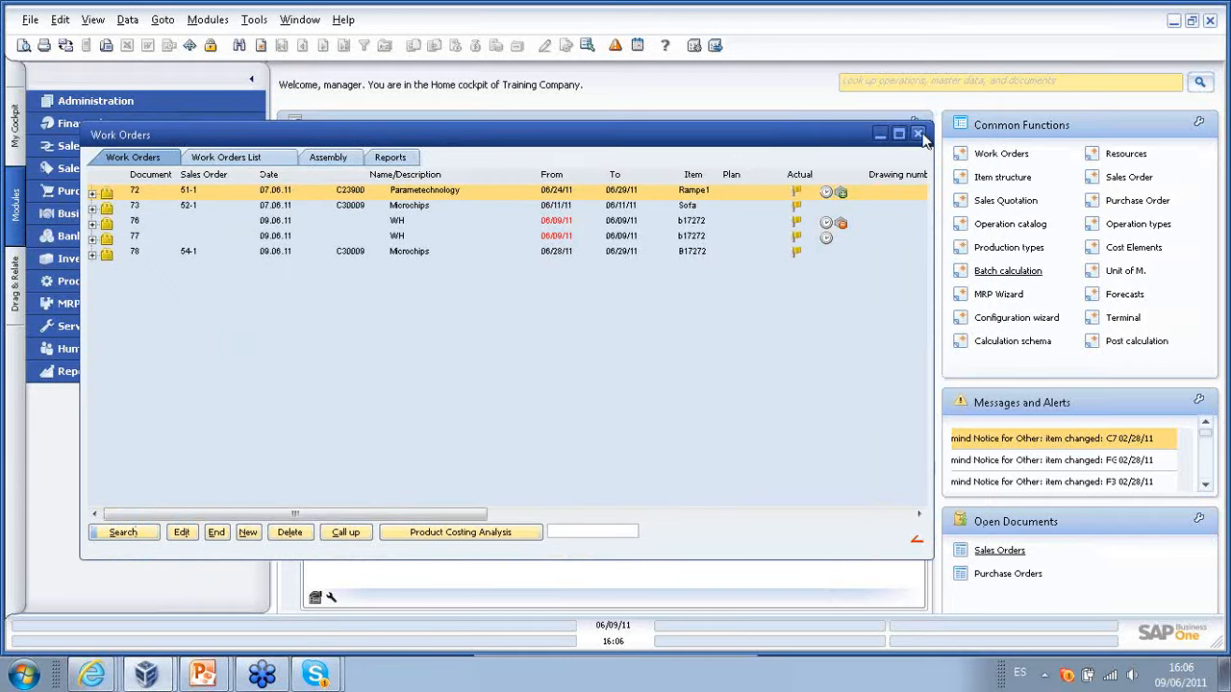
pyautogui.click(919, 135)
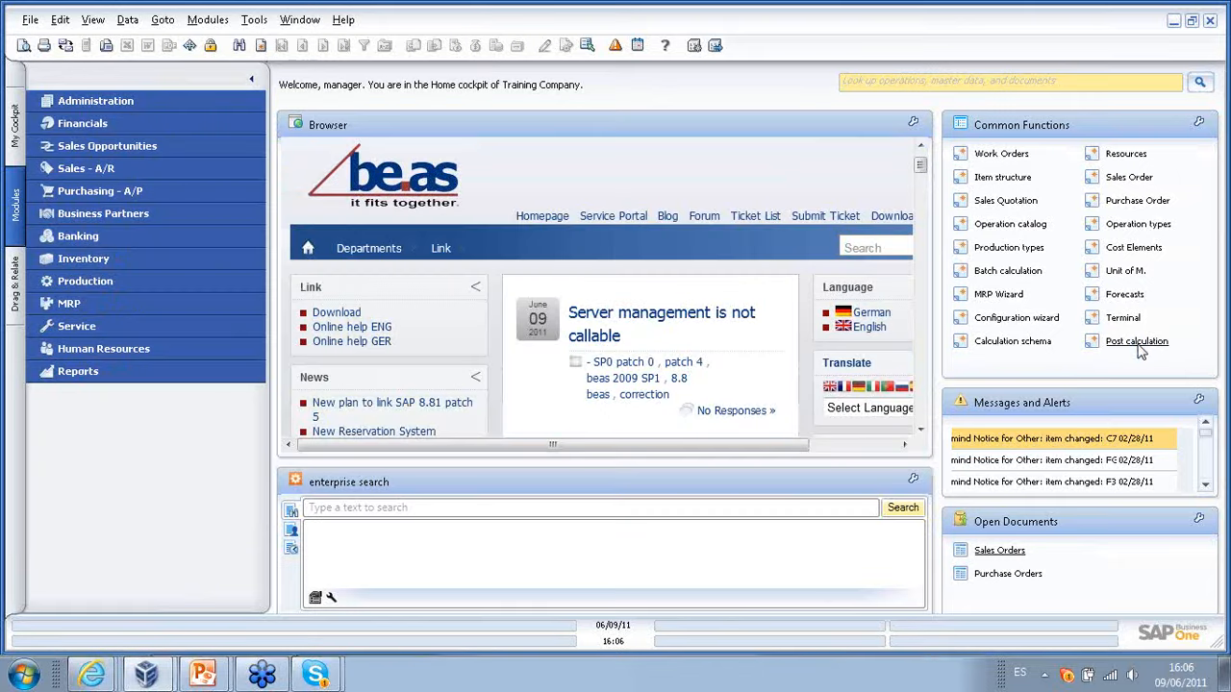
# - Open entry 1 of the Post calculation function and view the selection criteria in its master data
pyautogui.click(1137, 342)
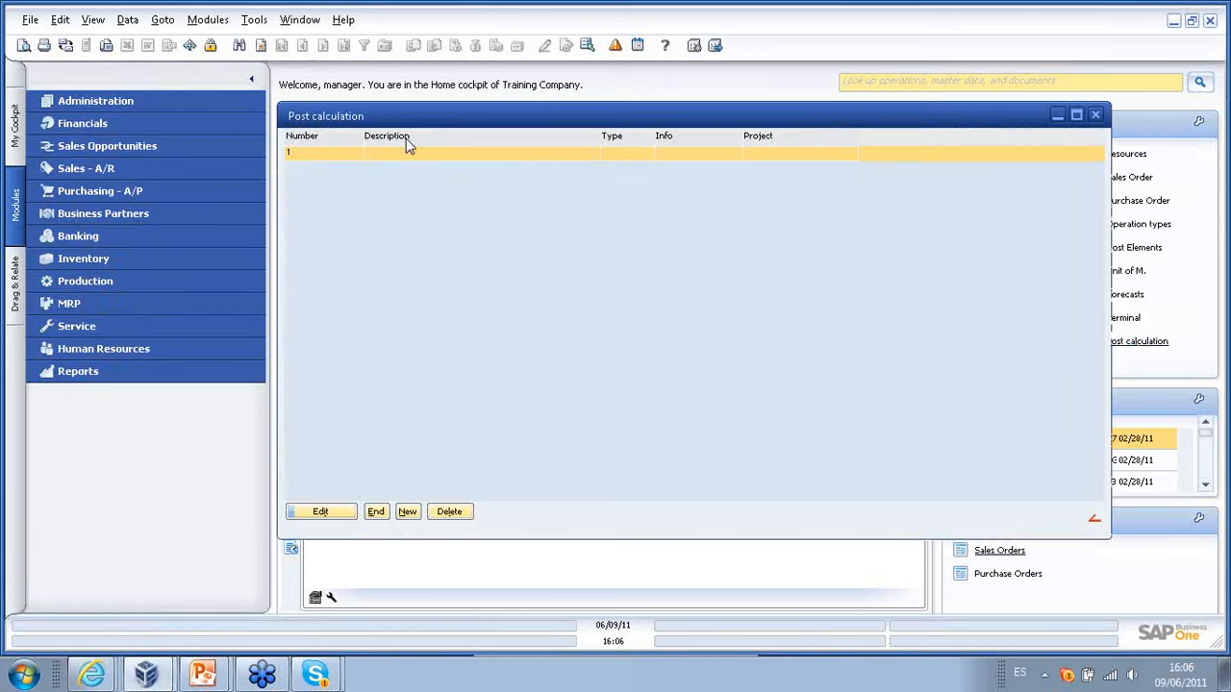
pyautogui.moveTo(444, 122); pyautogui.dragTo(359, 123)
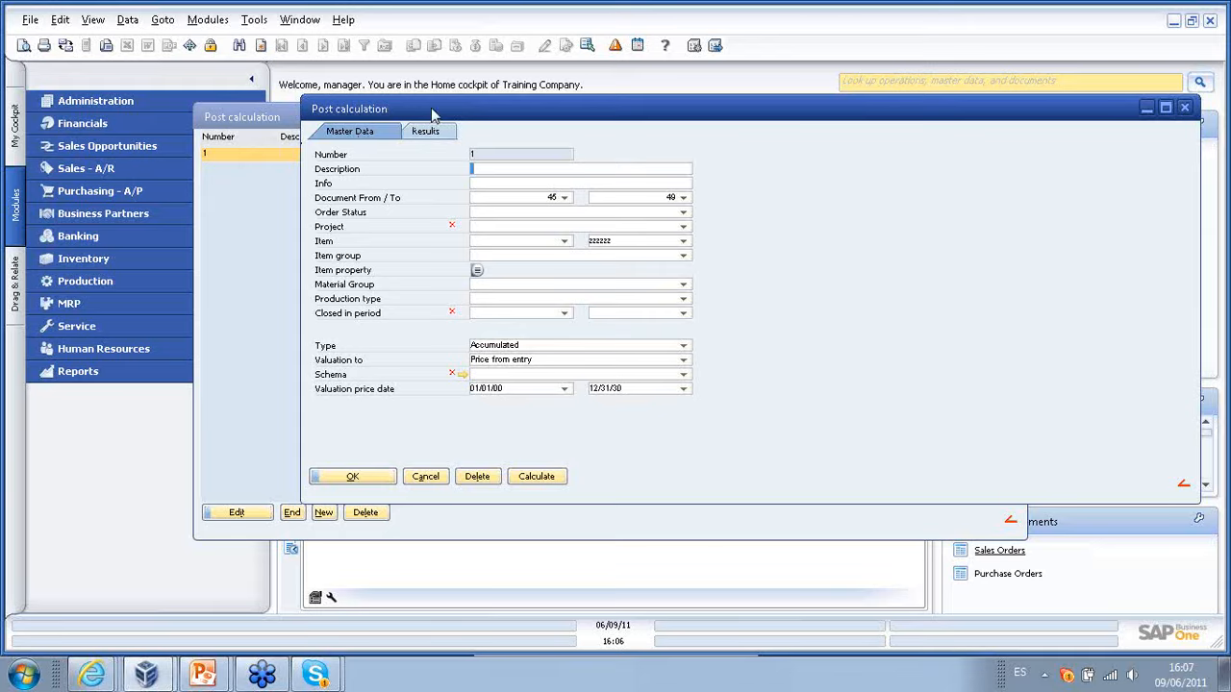
pyautogui.moveTo(432, 114); pyautogui.dragTo(374, 103)
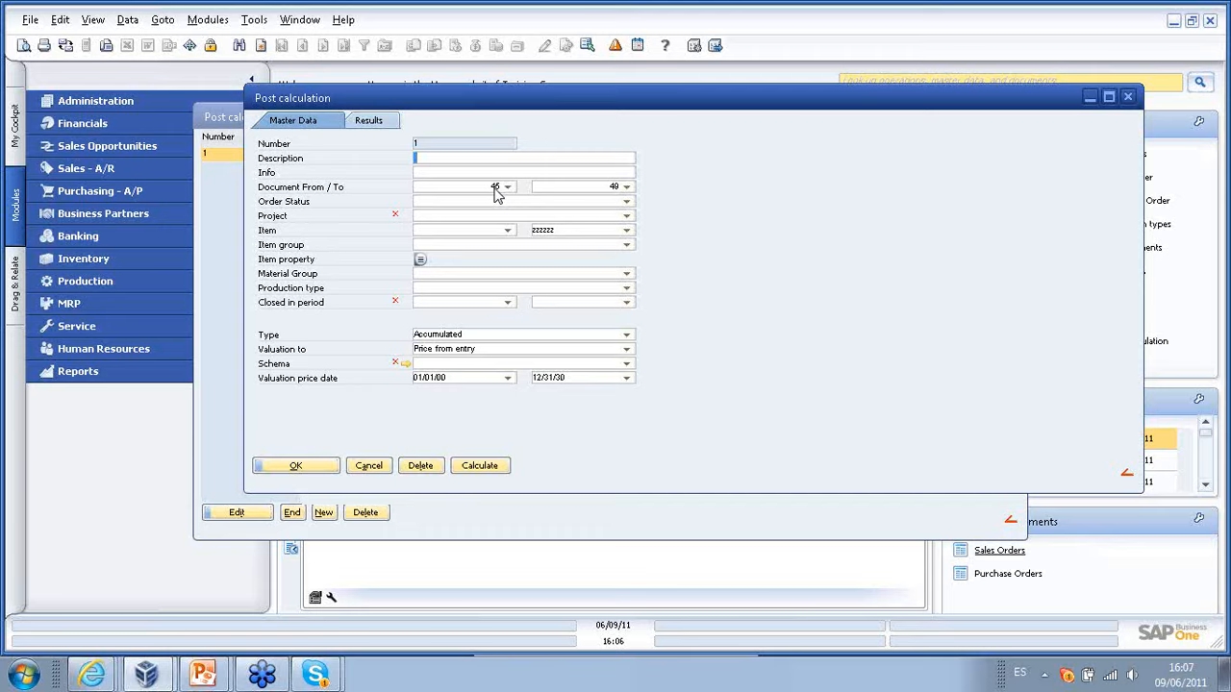
# - Review the order status, project and item choices offered as selection criteria for the post calculation, leaving them unchanged
pyautogui.click(625, 203)
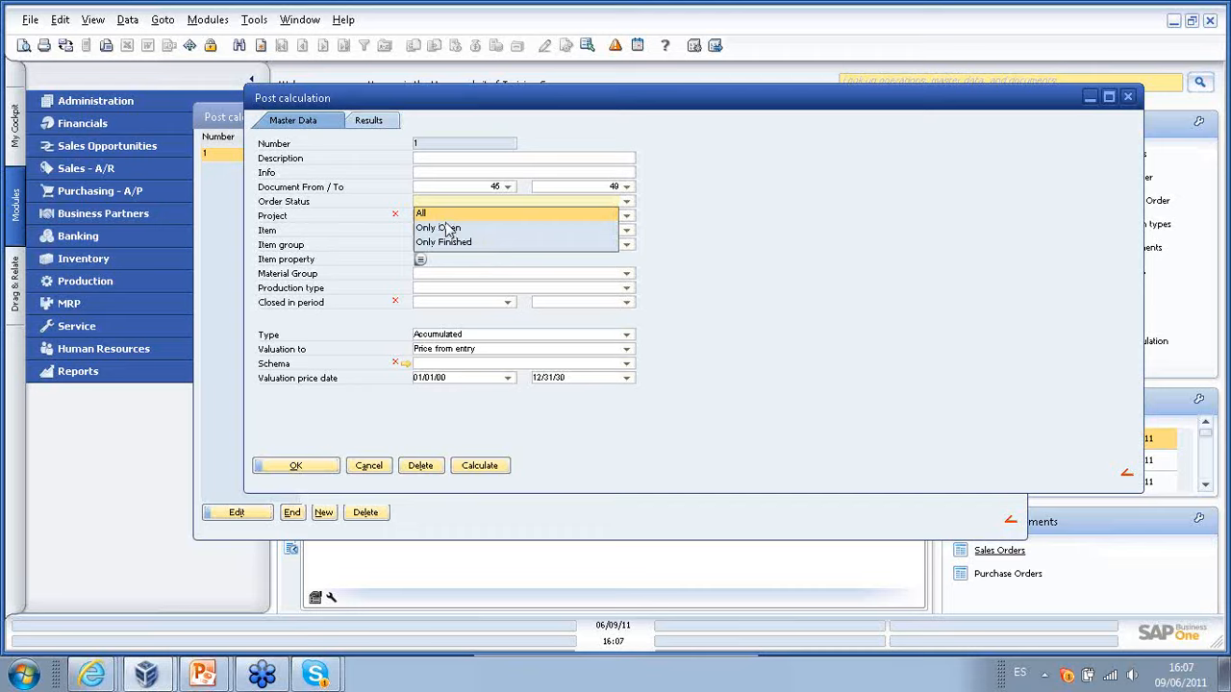
pyautogui.click(792, 245)
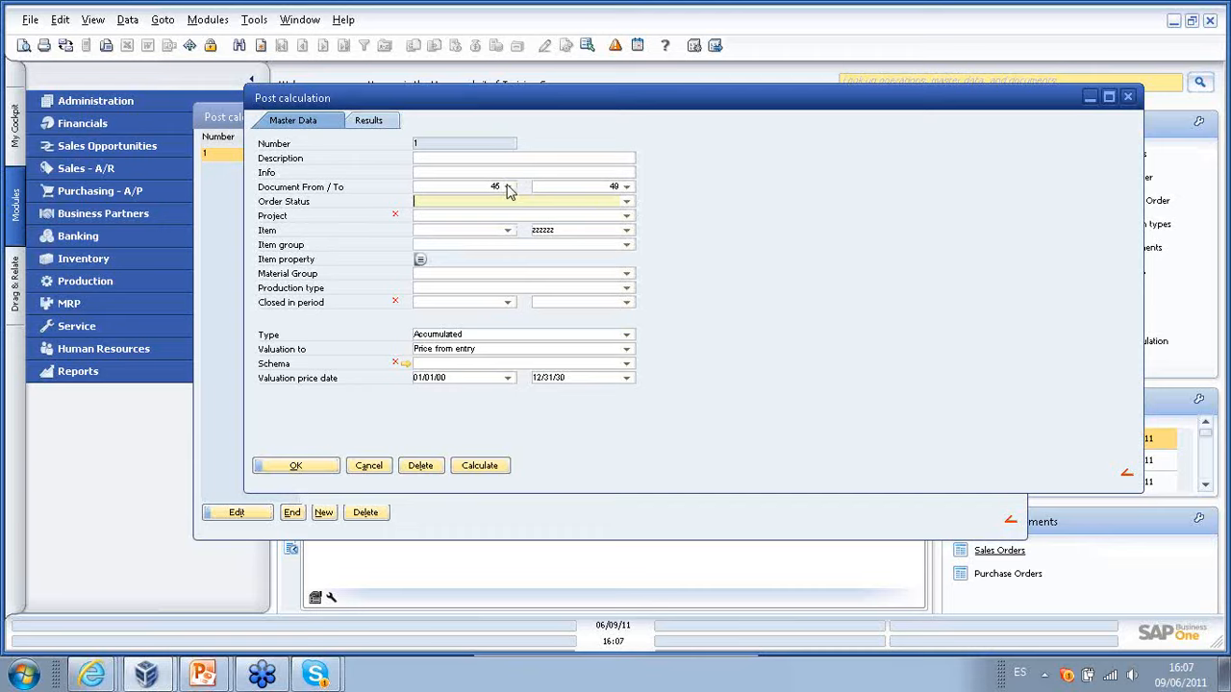
pyautogui.click(626, 216)
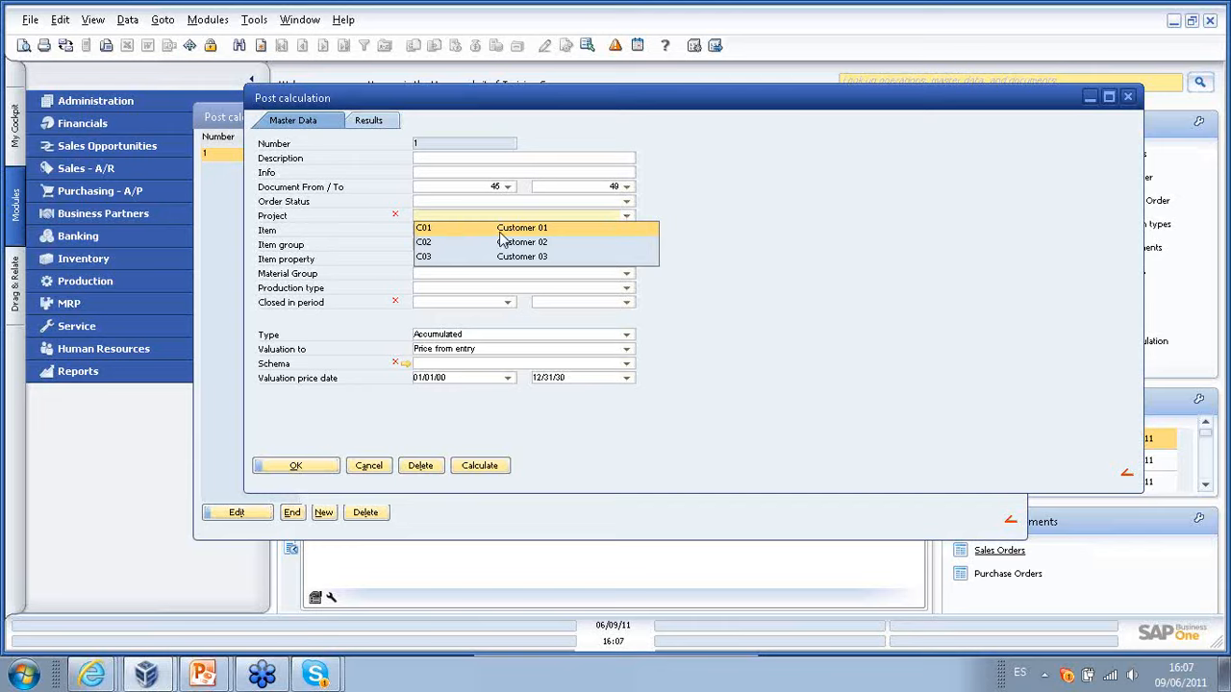
pyautogui.click(811, 244)
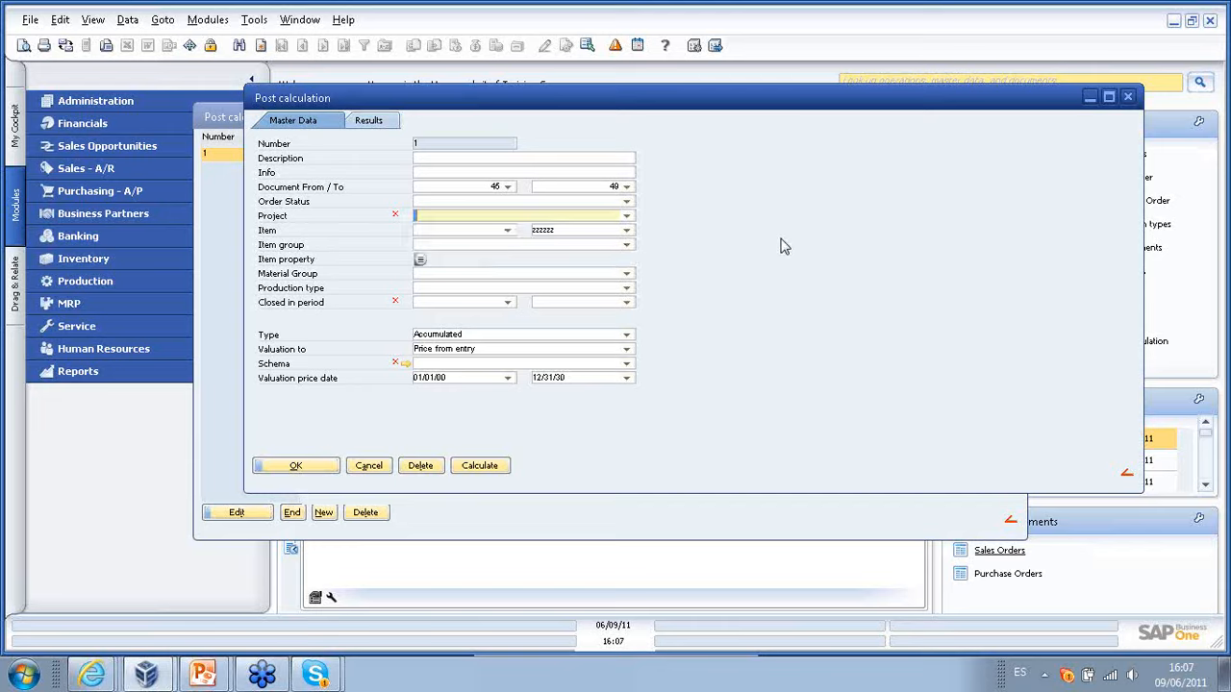
pyautogui.click(506, 232)
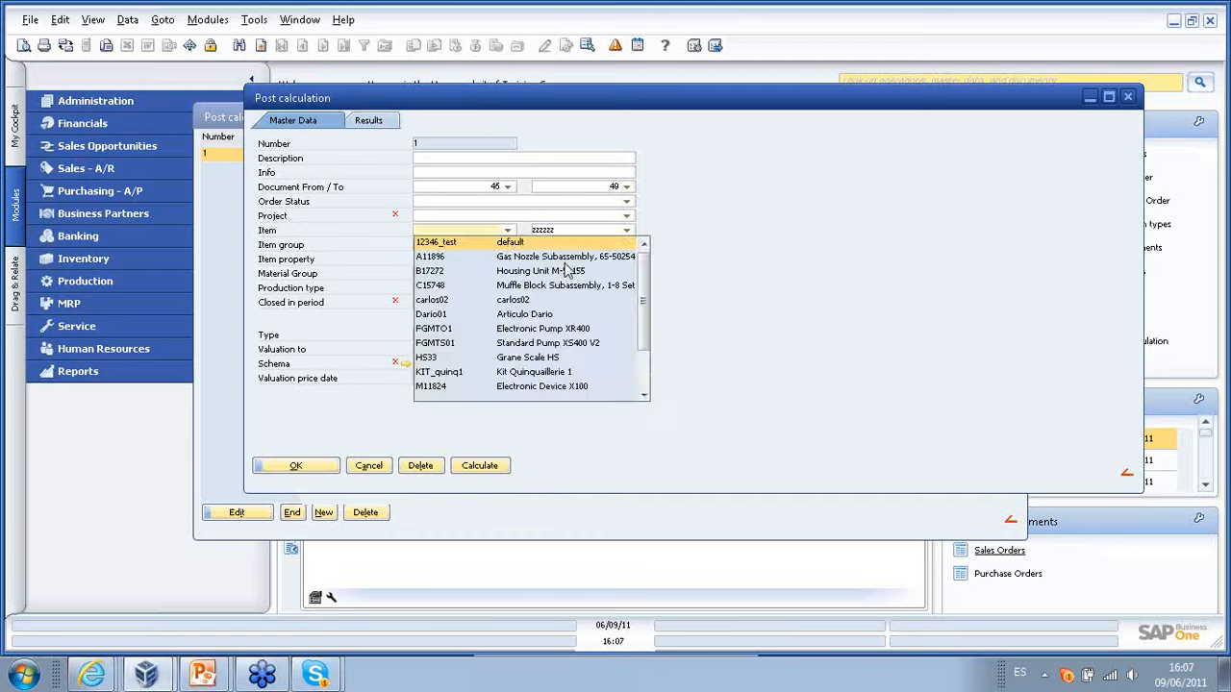
pyautogui.click(665, 258)
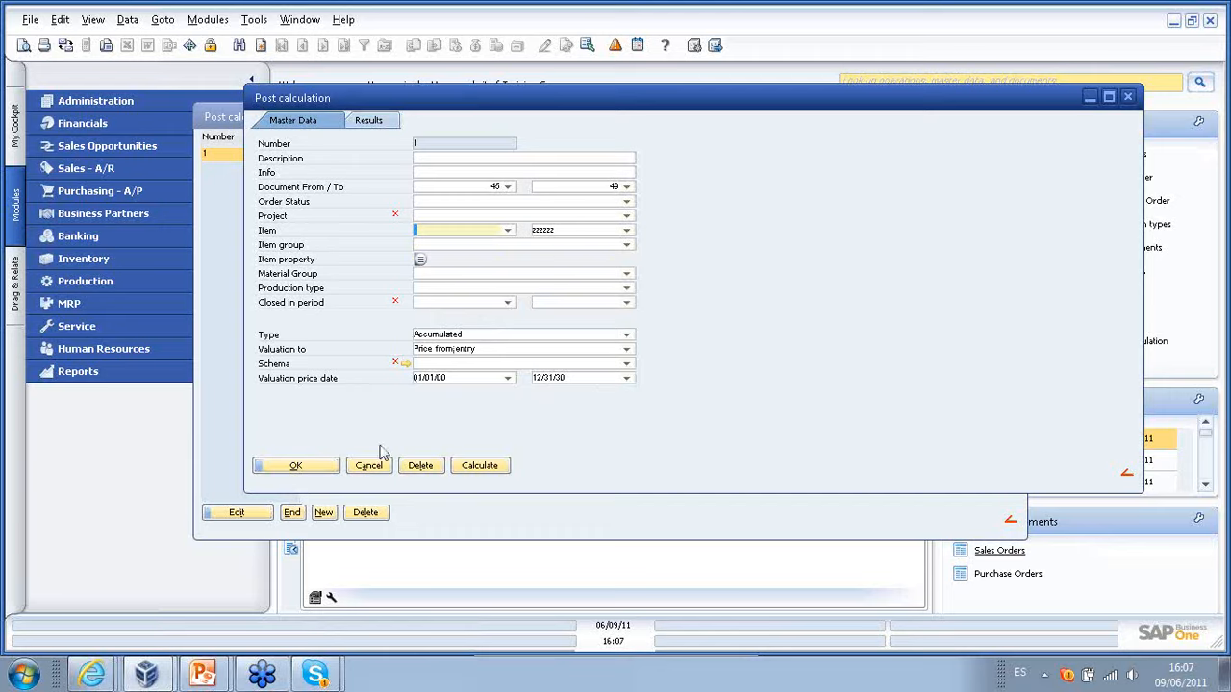
# - Run the post calculation for documents 45 to 49 and view result runs 2 and 4 in an enlarged window
pyautogui.click(480, 465)
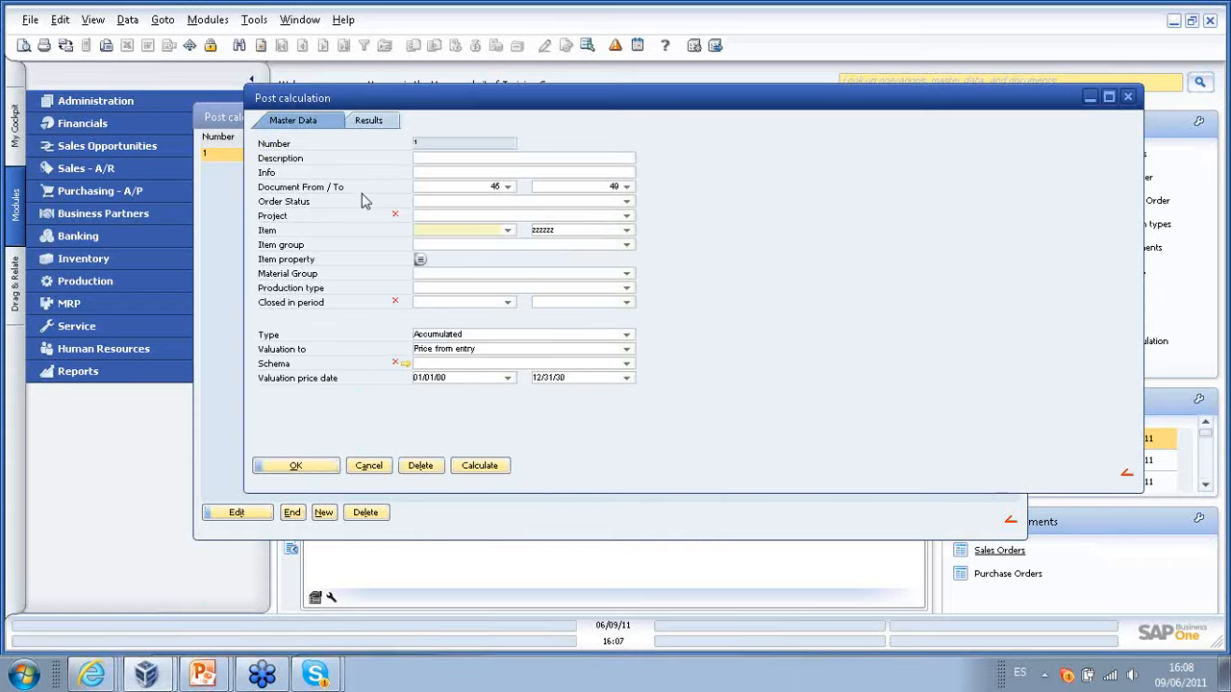
pyautogui.click(384, 120)
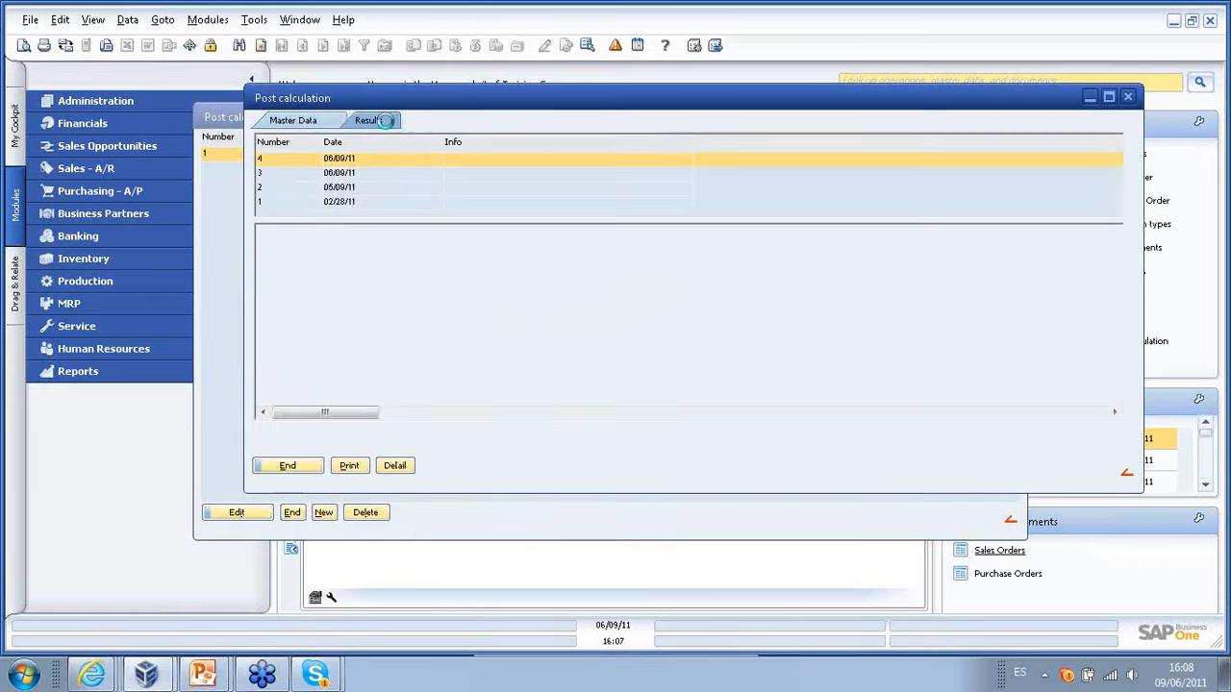
pyautogui.moveTo(467, 104); pyautogui.dragTo(322, 112)
pyautogui.moveTo(980, 496); pyautogui.dragTo(1205, 611)
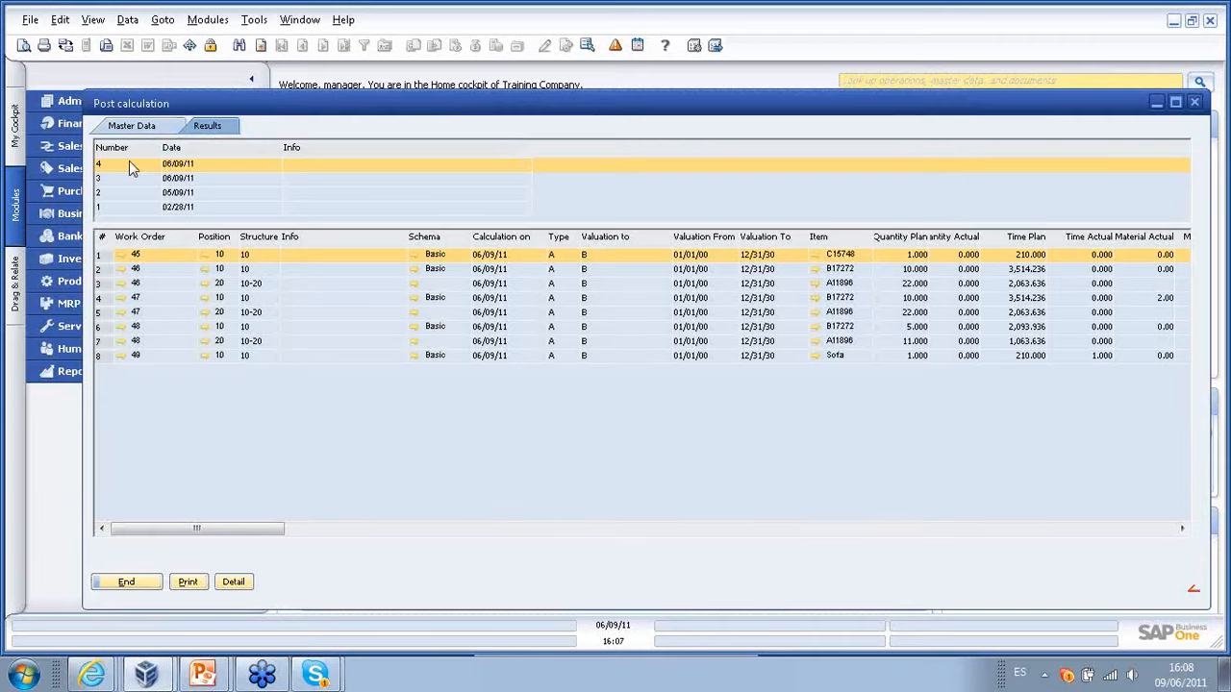
pyautogui.click(192, 193)
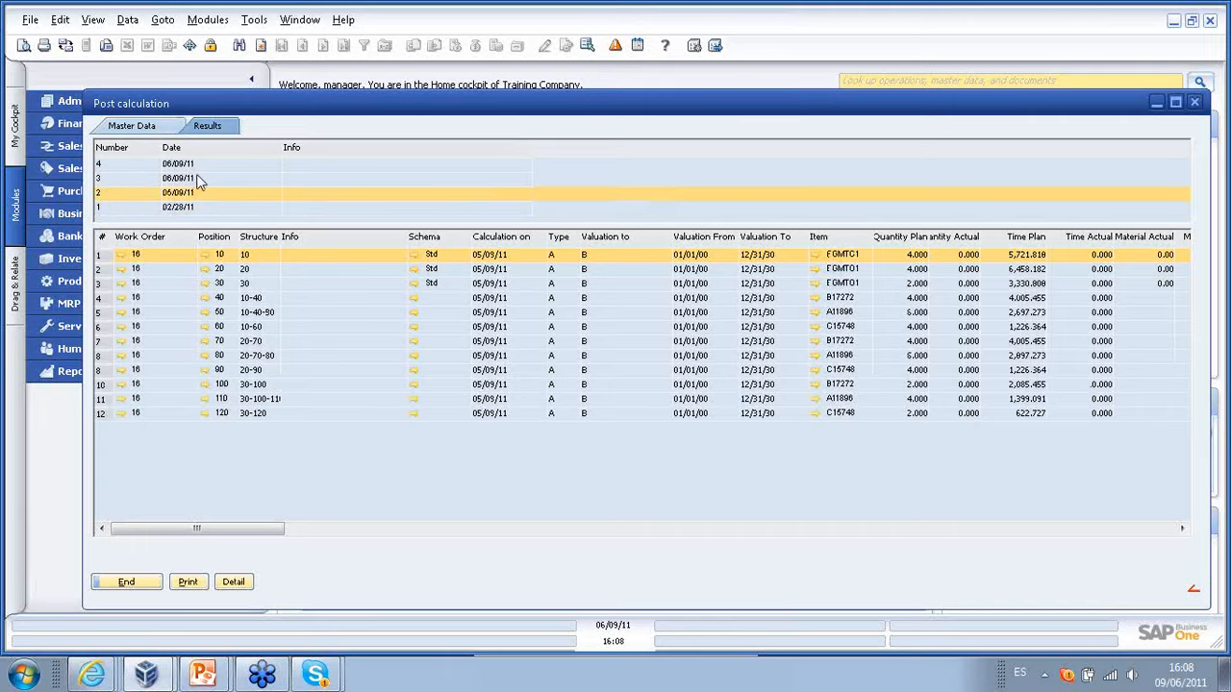
pyautogui.click(196, 165)
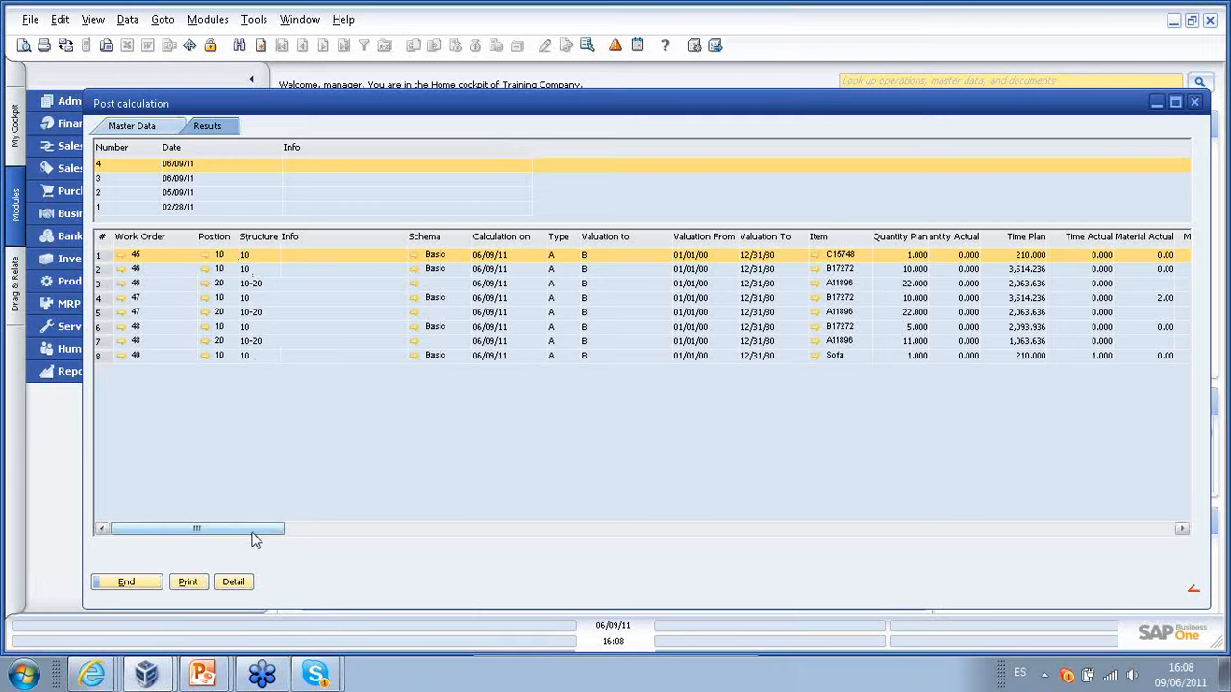
# - Widen the material cost columns of result run 4 and examine its planned and actual times, material costs and production costs
pyautogui.moveTo(252, 540); pyautogui.dragTo(341, 533)
pyautogui.moveTo(396, 239); pyautogui.dragTo(473, 241)
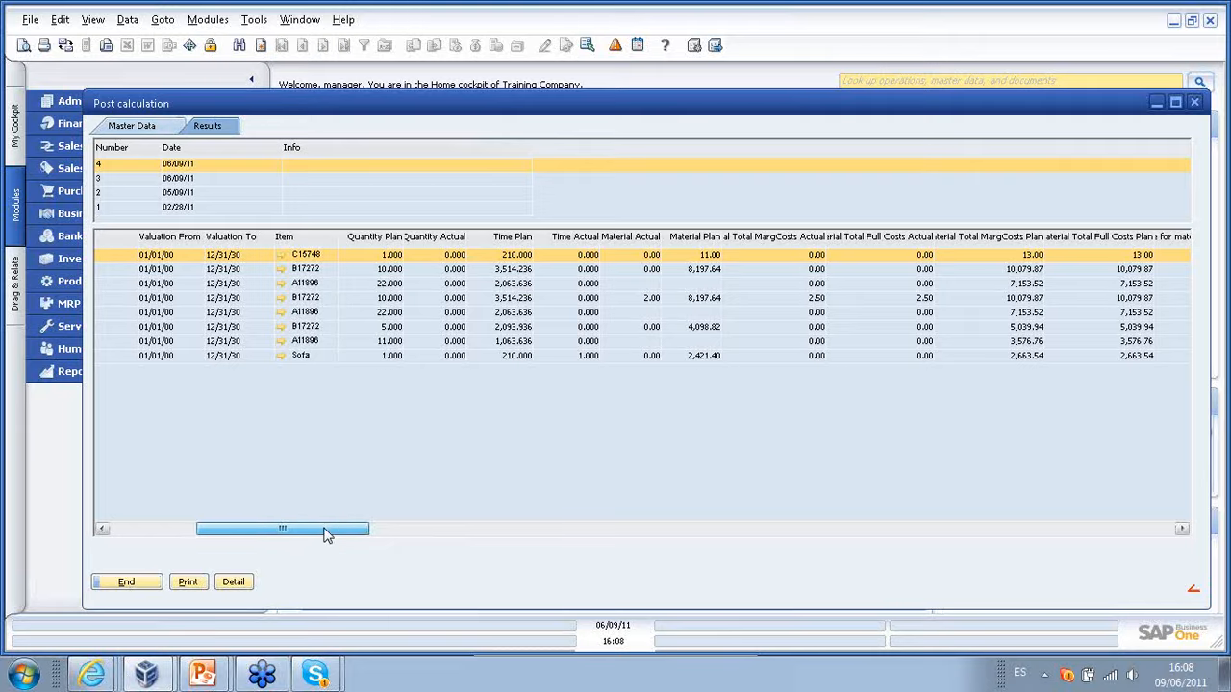
pyautogui.moveTo(327, 532); pyautogui.dragTo(374, 539)
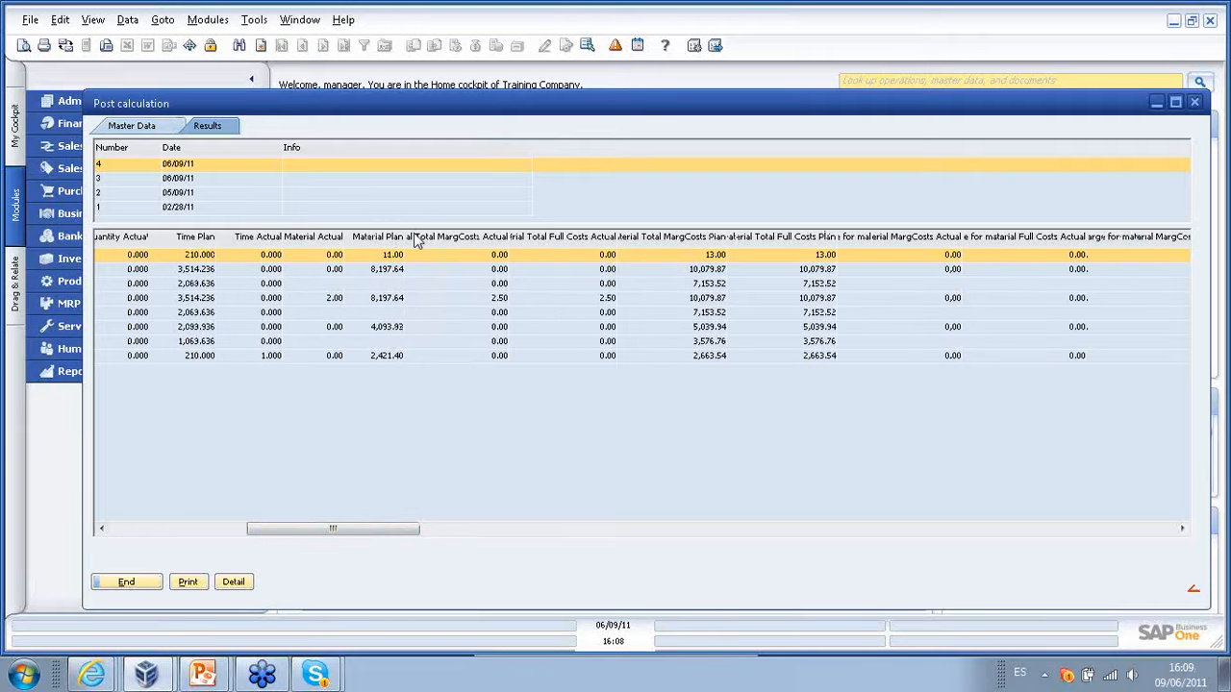
pyautogui.moveTo(348, 236); pyautogui.dragTo(446, 236)
pyautogui.moveTo(548, 237); pyautogui.dragTo(577, 237)
pyautogui.moveTo(680, 236); pyautogui.dragTo(711, 236)
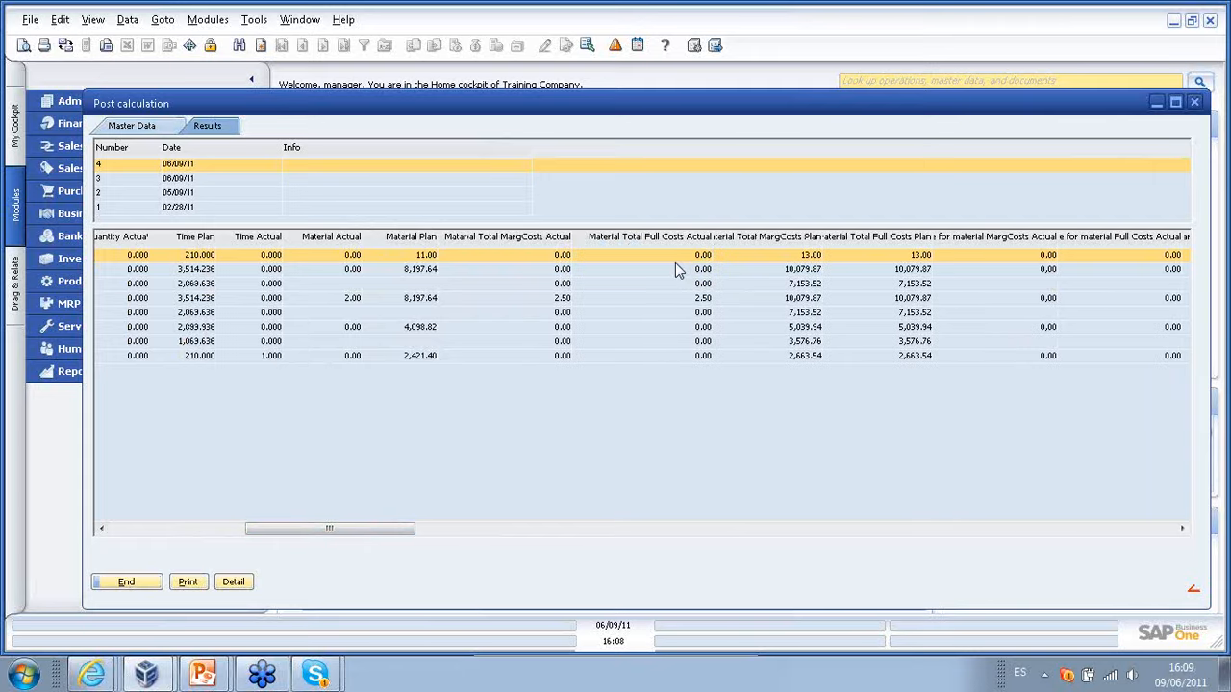
pyautogui.moveTo(352, 531); pyautogui.dragTo(453, 535)
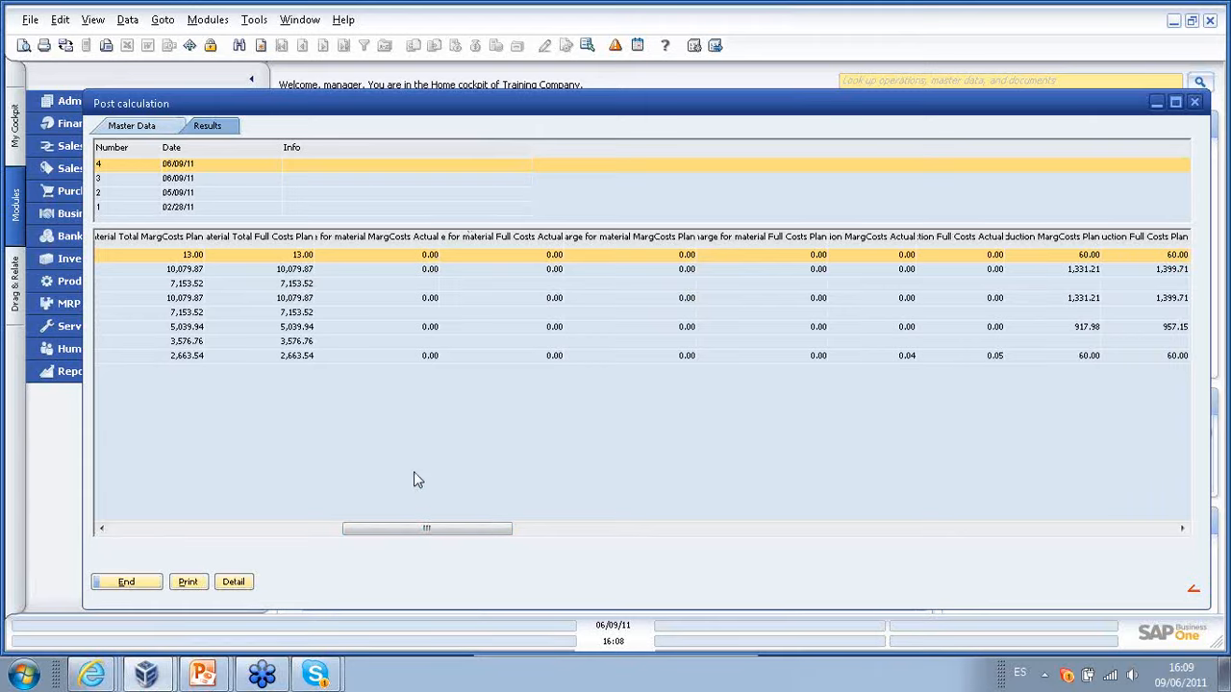
pyautogui.moveTo(429, 528); pyautogui.dragTo(192, 539)
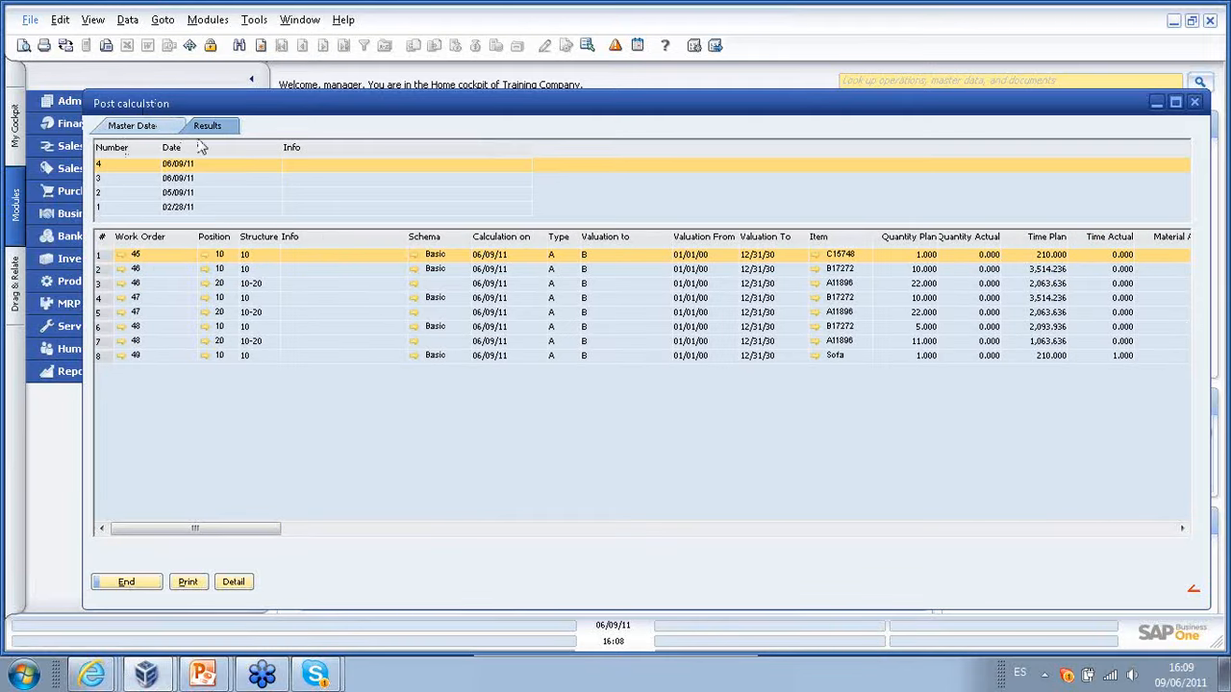
# - View the preview and export options available for the post calculation results, and dismiss them
pyautogui.rightClick(209, 448)
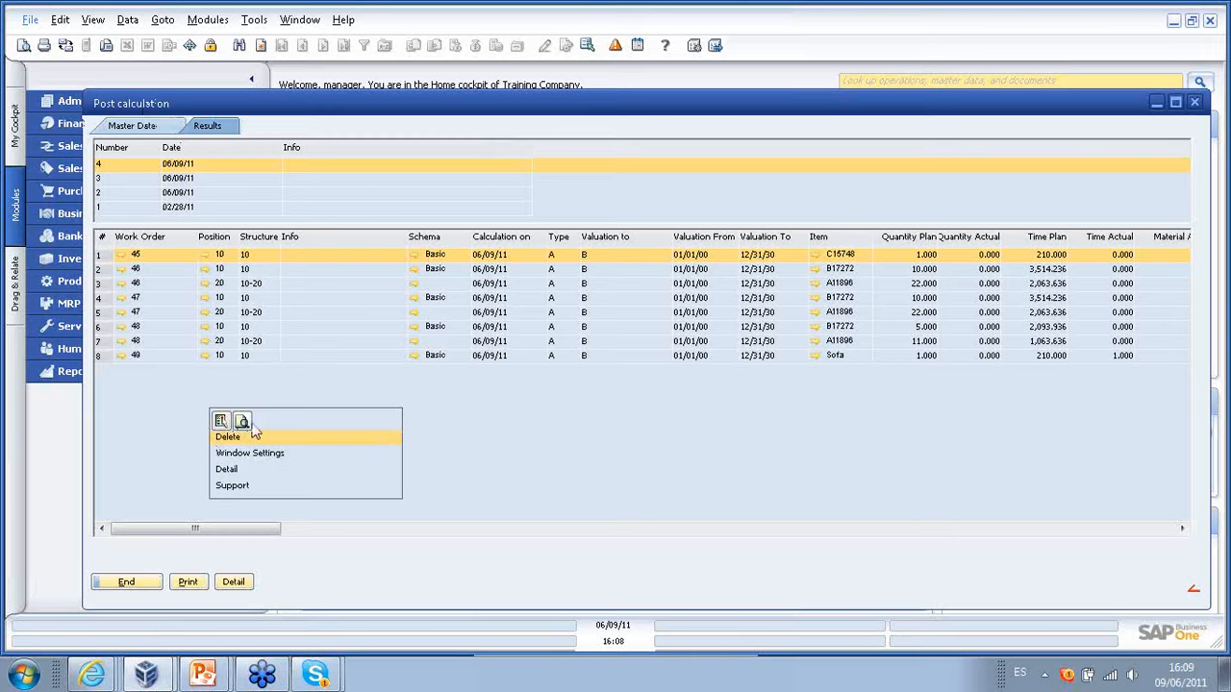
pyautogui.click(242, 421)
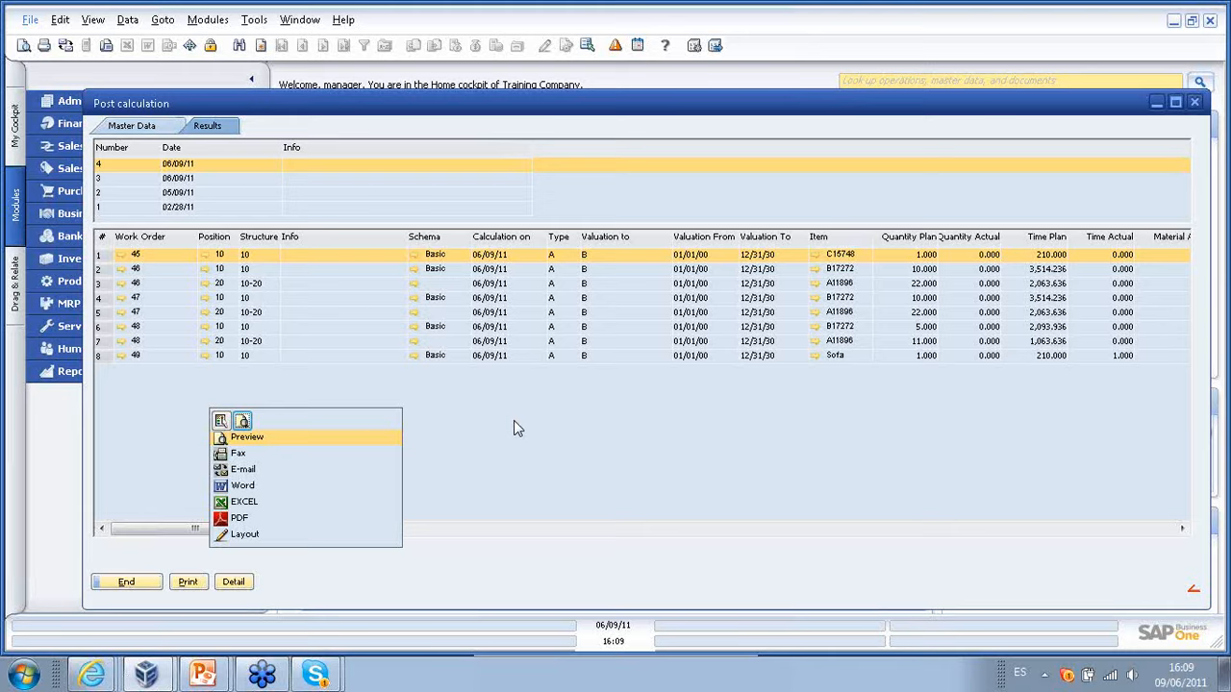
pyautogui.click(513, 420)
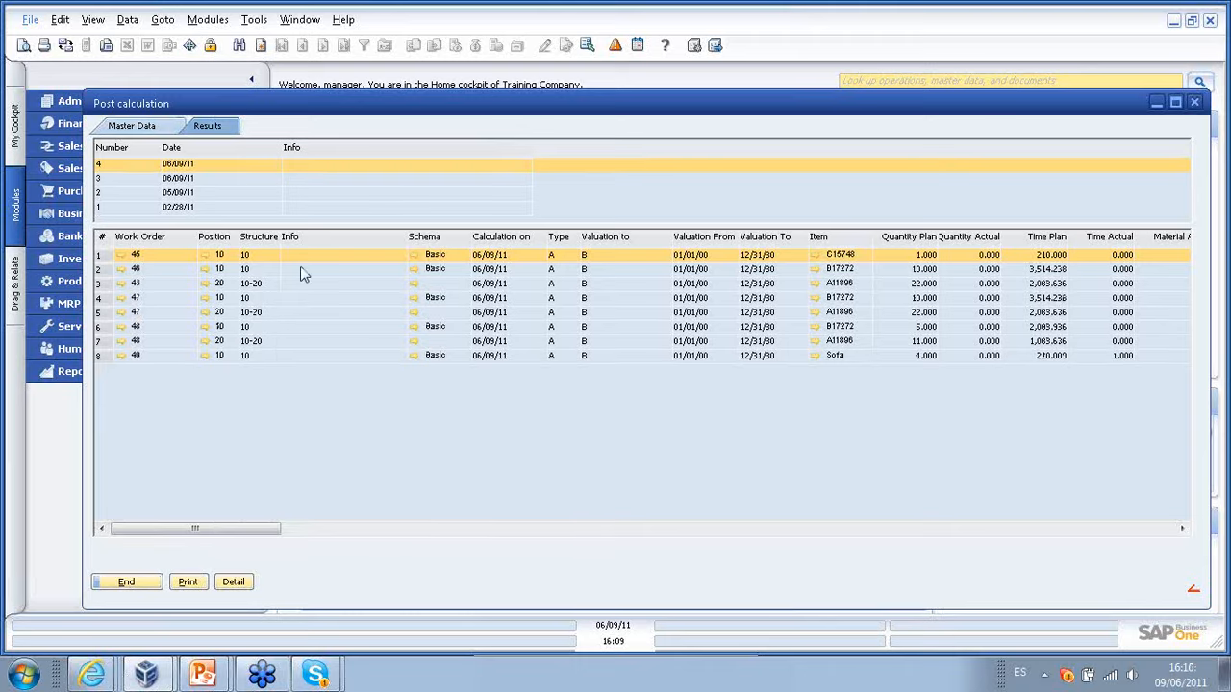
# - Examine the marginal and full cost detail of work order 45, position 10, and close all post calculation windows
pyautogui.click(232, 581)
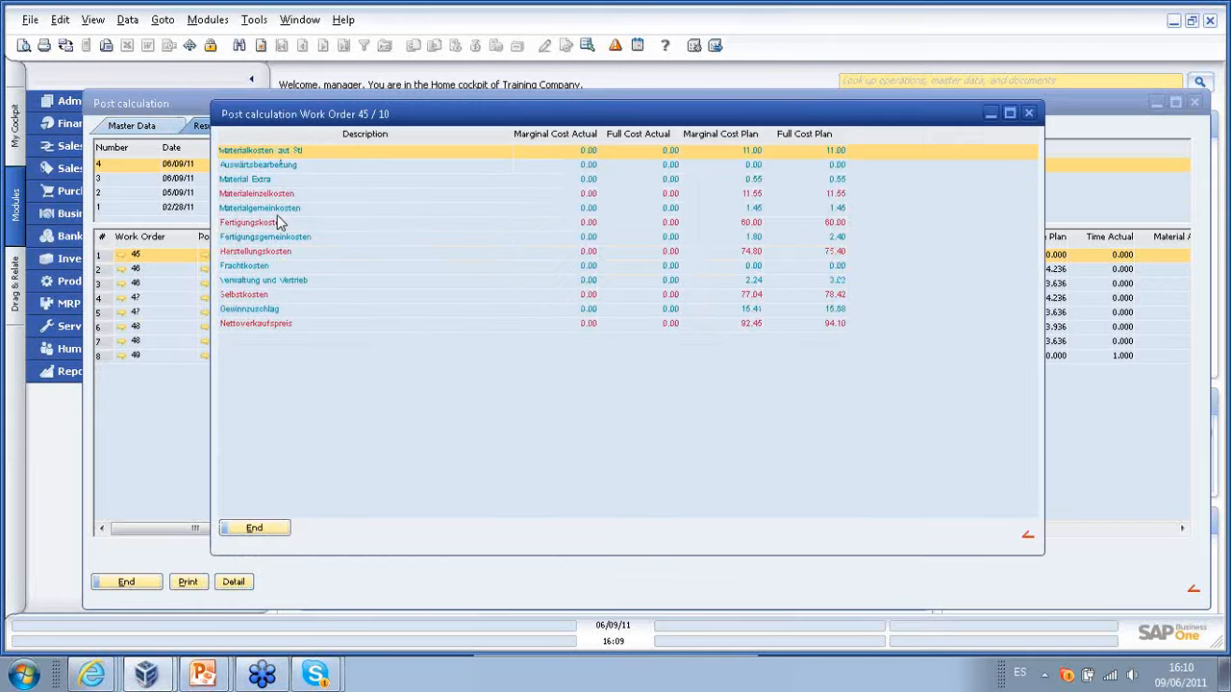
pyautogui.click(1028, 113)
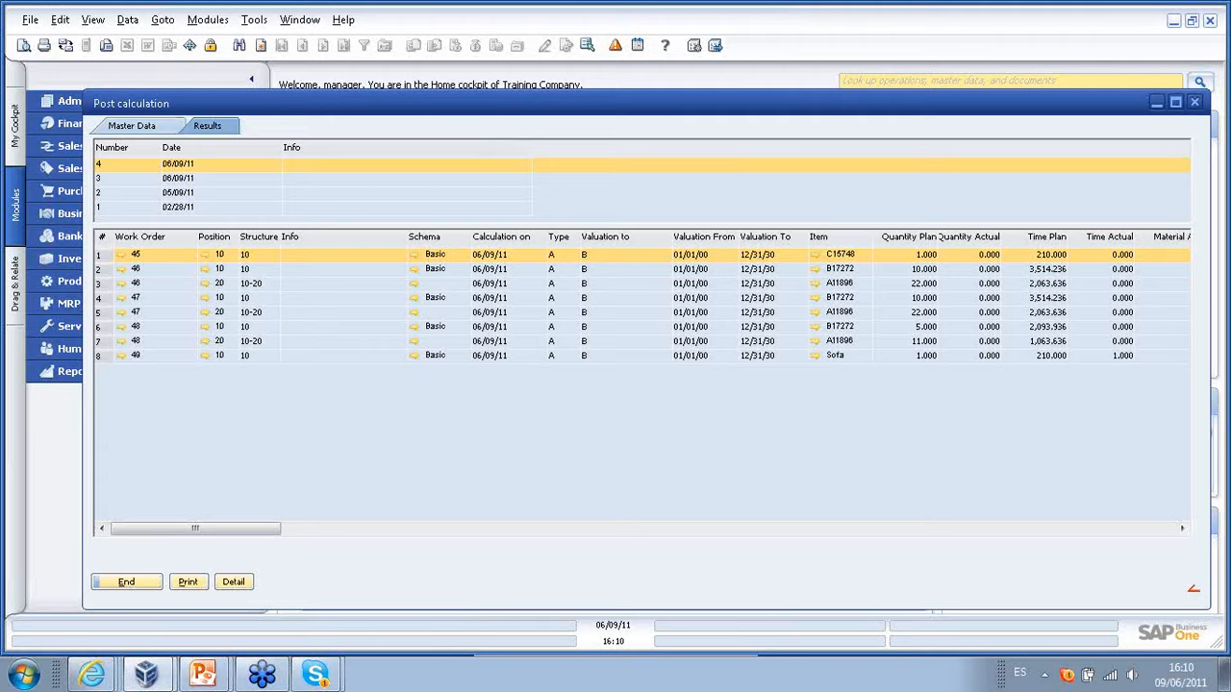
pyautogui.click(126, 586)
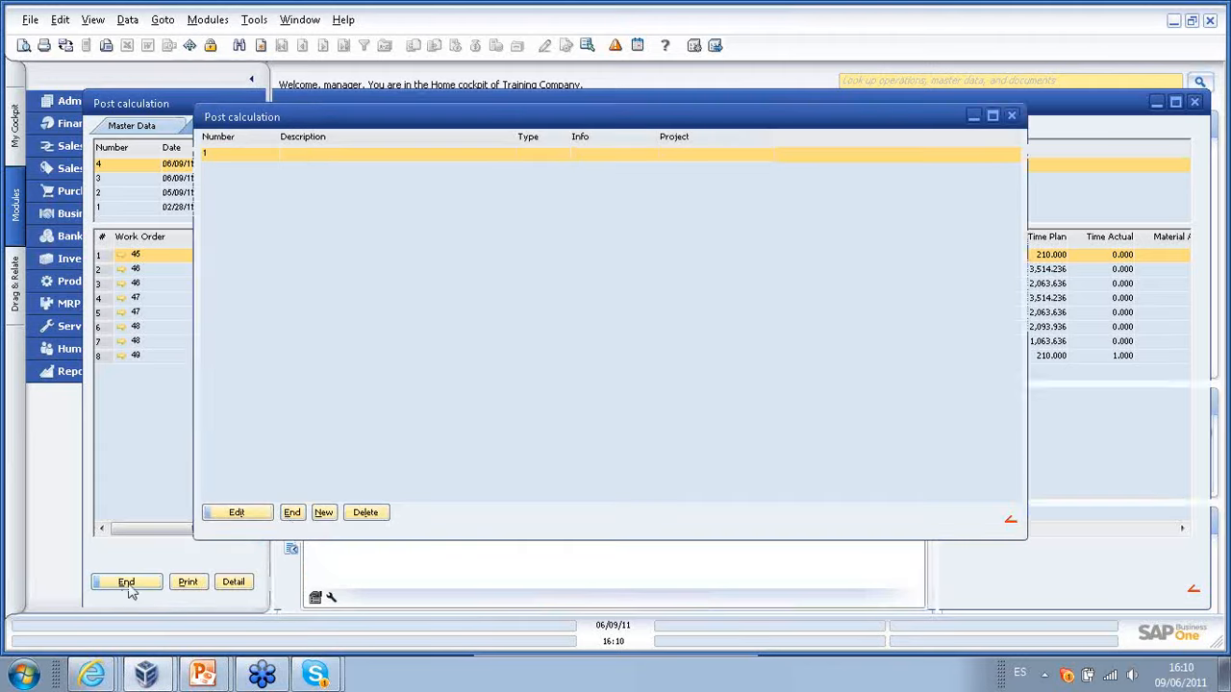
pyautogui.click(291, 513)
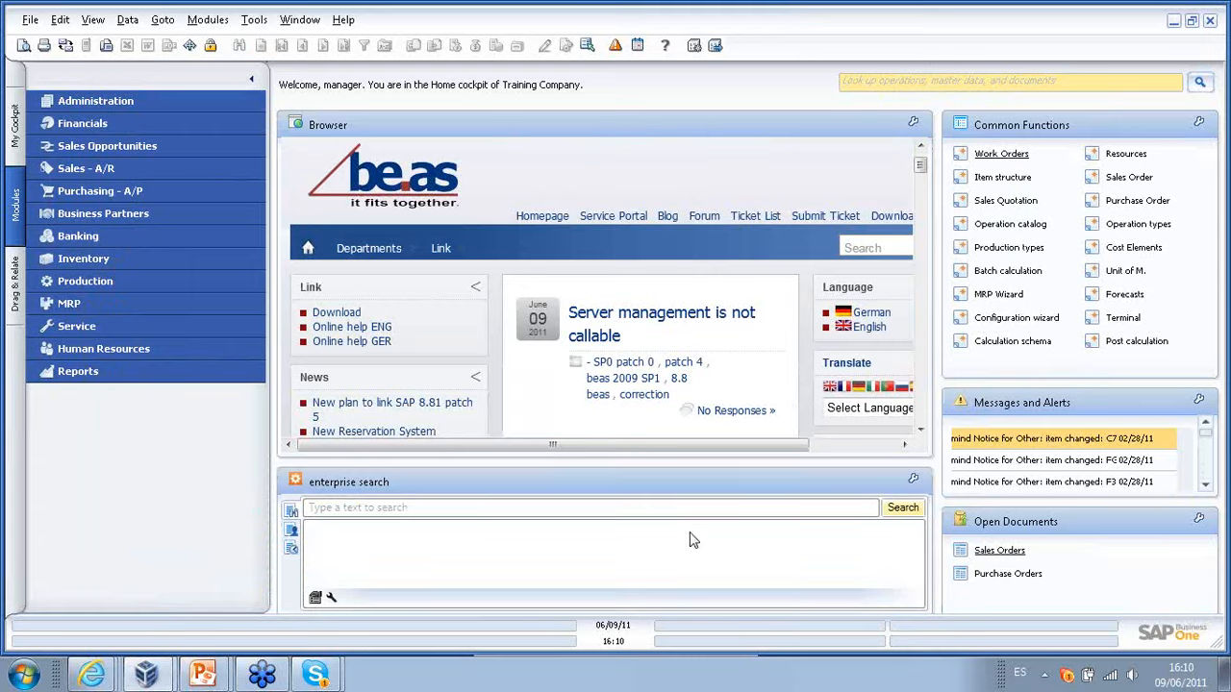
# - Switch to the PowerPoint slide show and advance from the Post Calculation slide to the closing slide
pyautogui.click(205, 675)
pyautogui.click(206, 634)
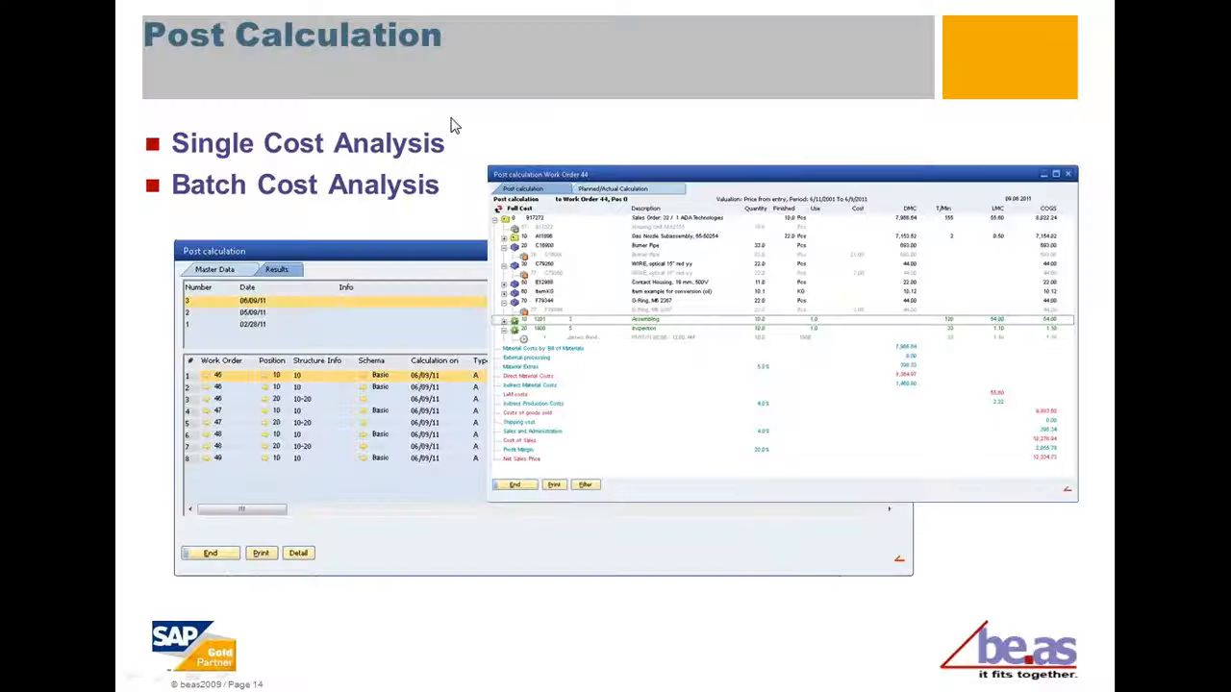
pyautogui.click(450, 118)
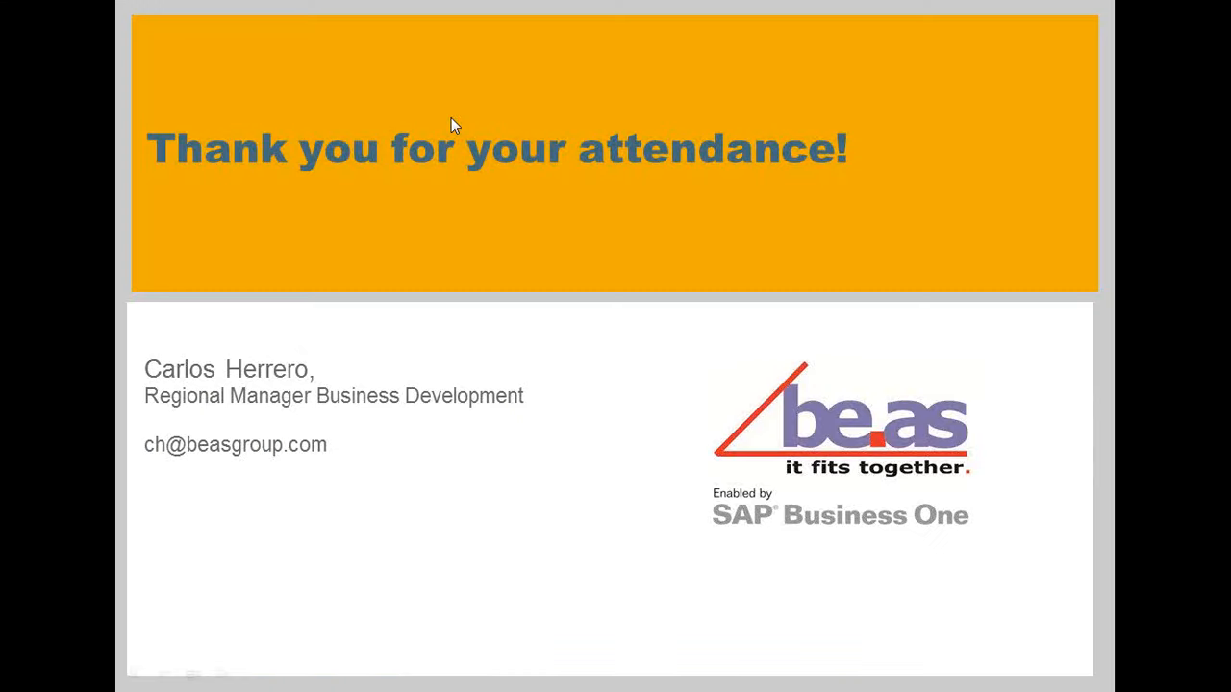
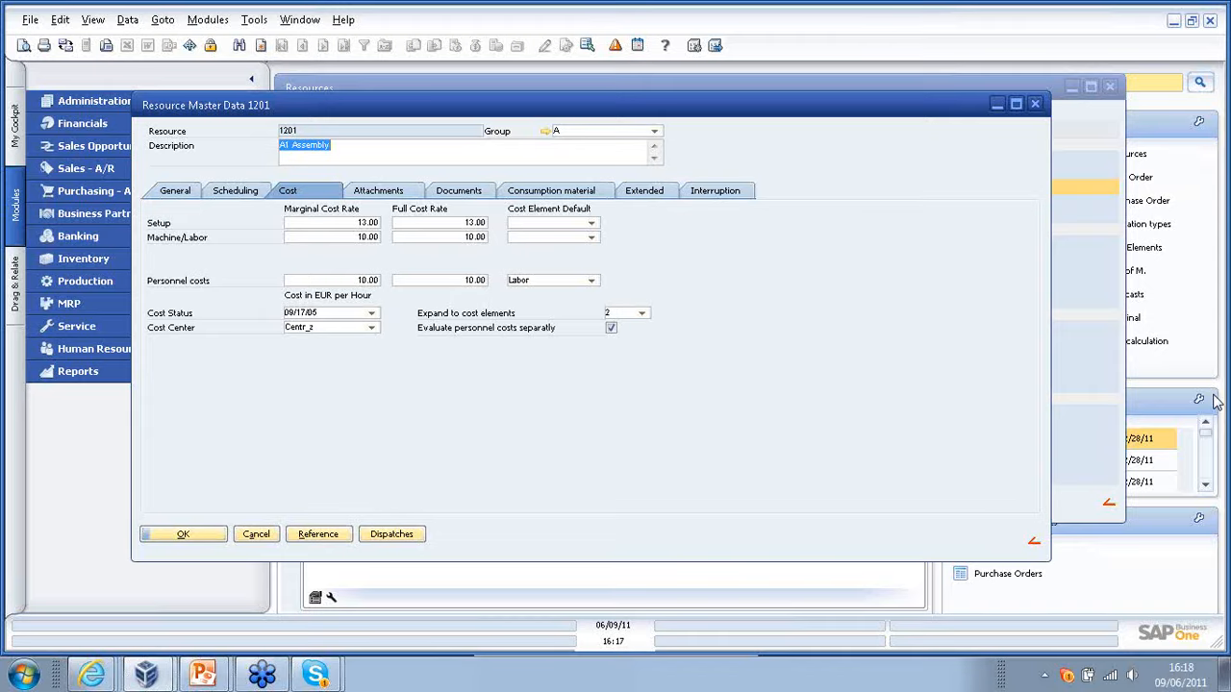
# - Close the master data of resource 1201 and the Resources list, keeping the main window maximized
pyautogui.click(206, 536)
pyautogui.moveTo(644, 97); pyautogui.dragTo(508, 122)
pyautogui.click(237, 521)
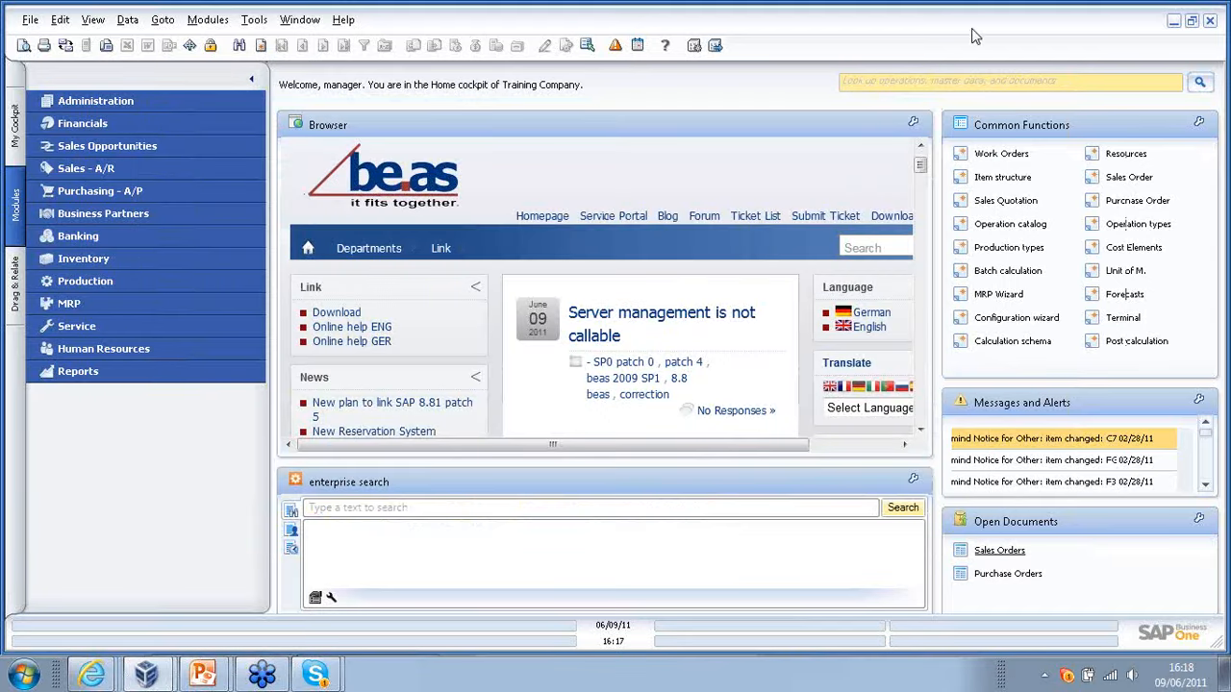
pyautogui.click(1191, 20)
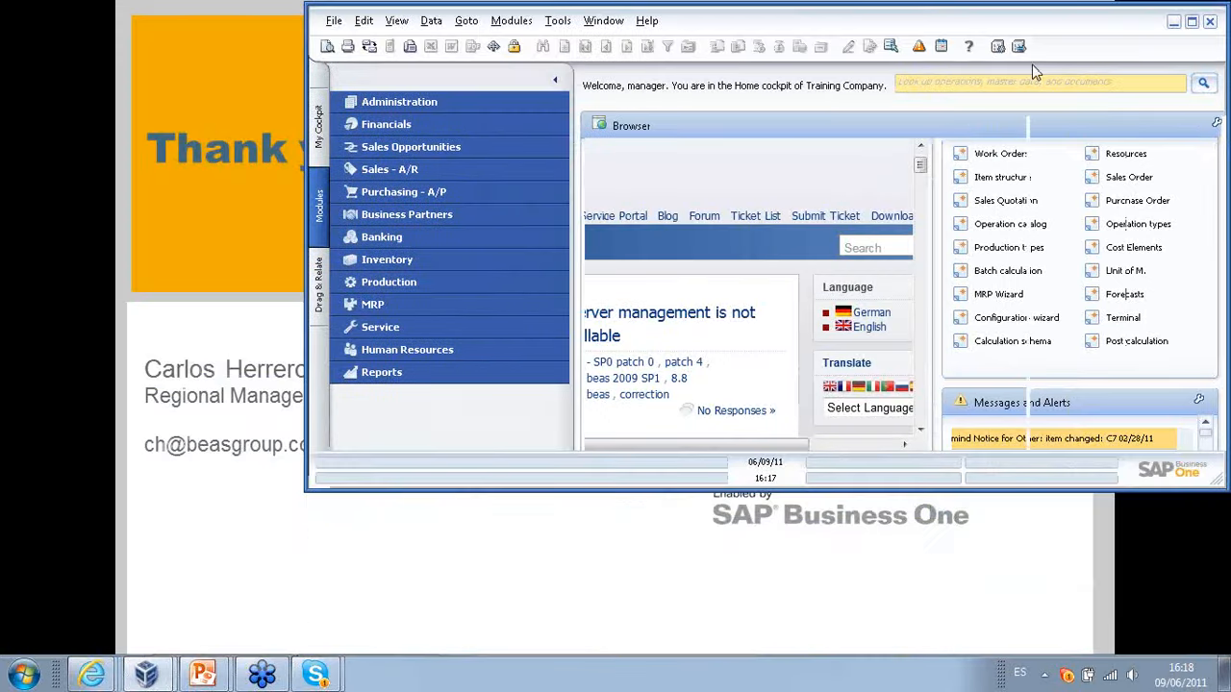
pyautogui.click(1190, 20)
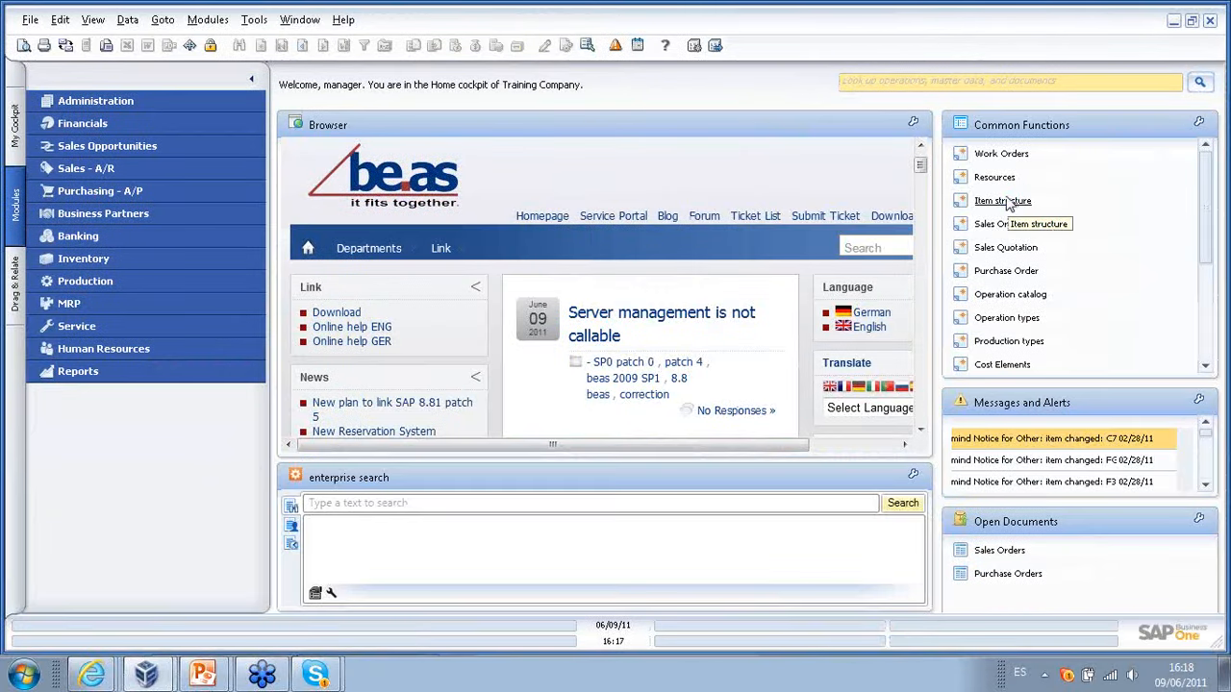
# - Open the item structure list and expand B17272 to view its Assembling and Inspection operations
pyautogui.click(1014, 200)
pyautogui.click(170, 174)
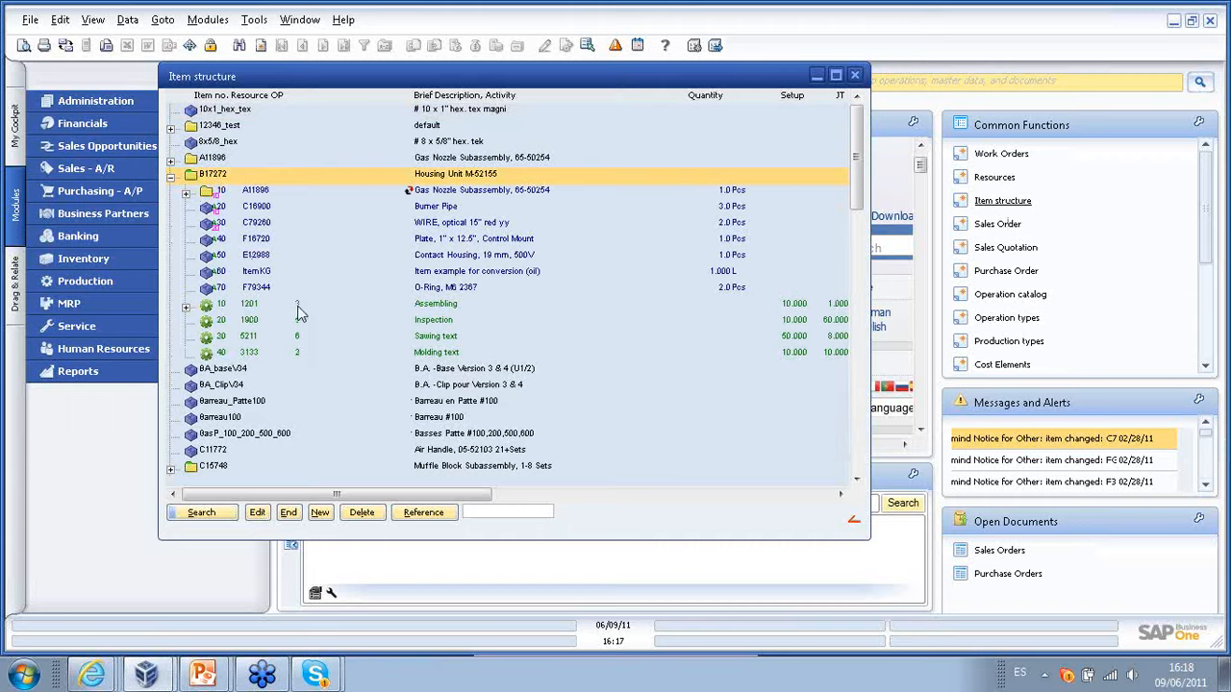
pyautogui.click(252, 306)
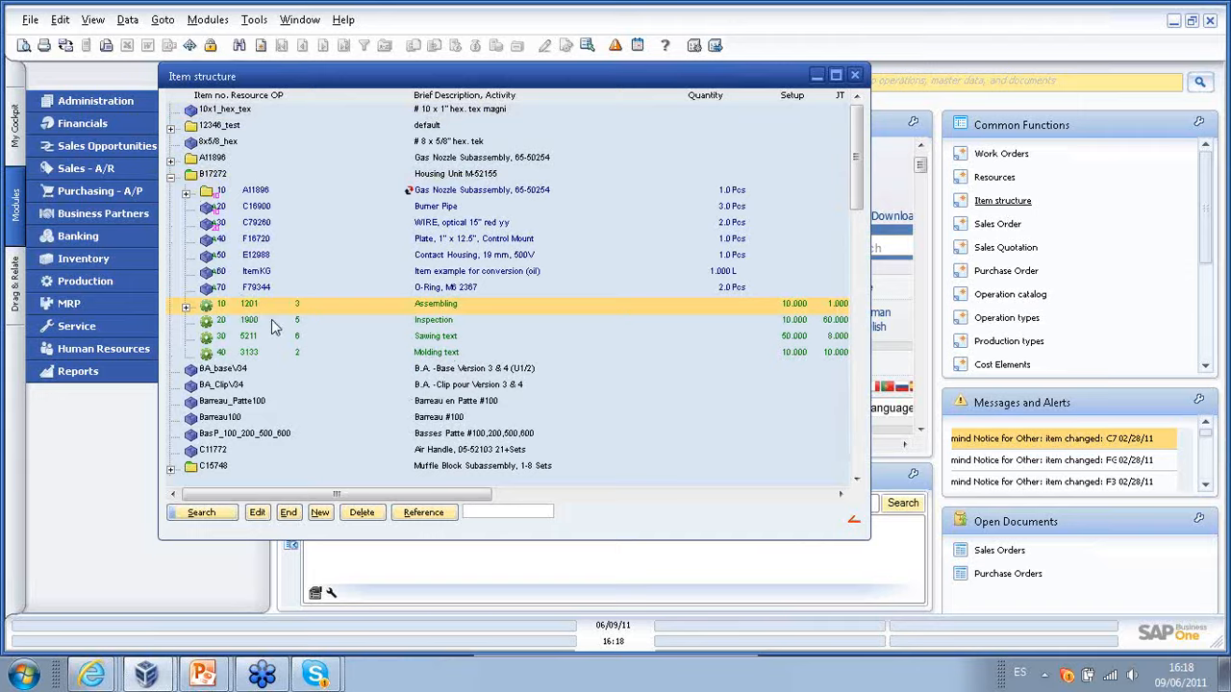
pyautogui.click(271, 319)
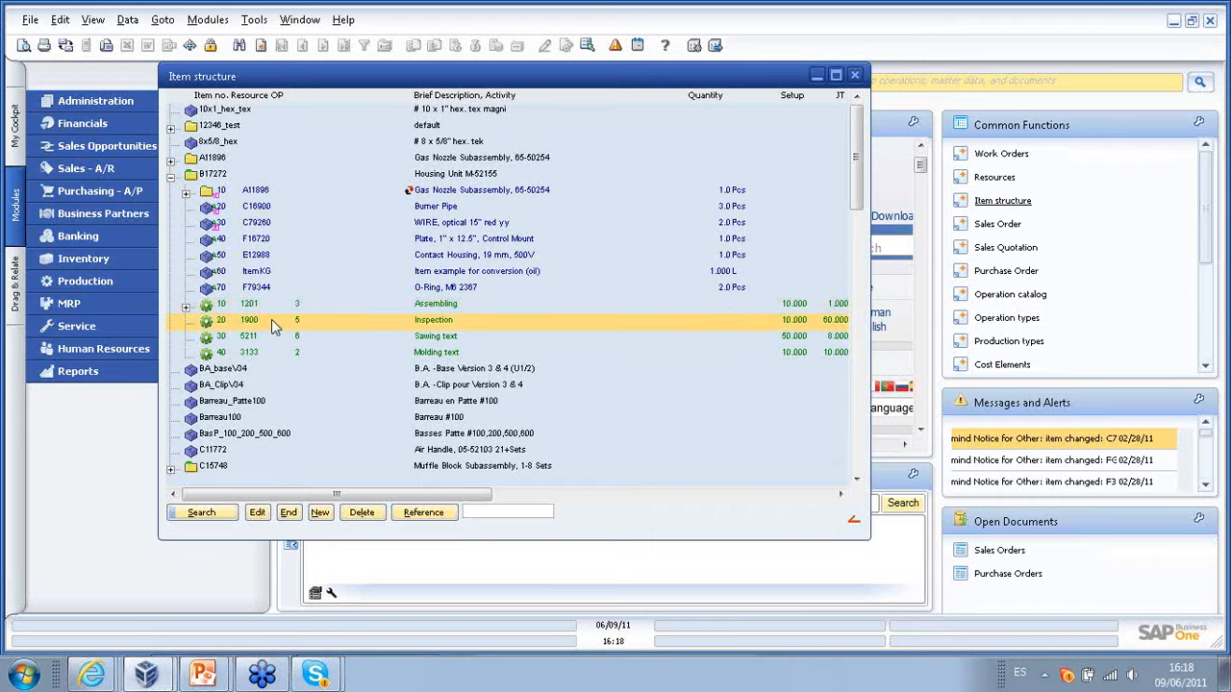
# - Open routing position 20 (Inspection) of B17272, review its resource and setup time for scheduling, and cancel without changes
pyautogui.doubleClick(271, 319)
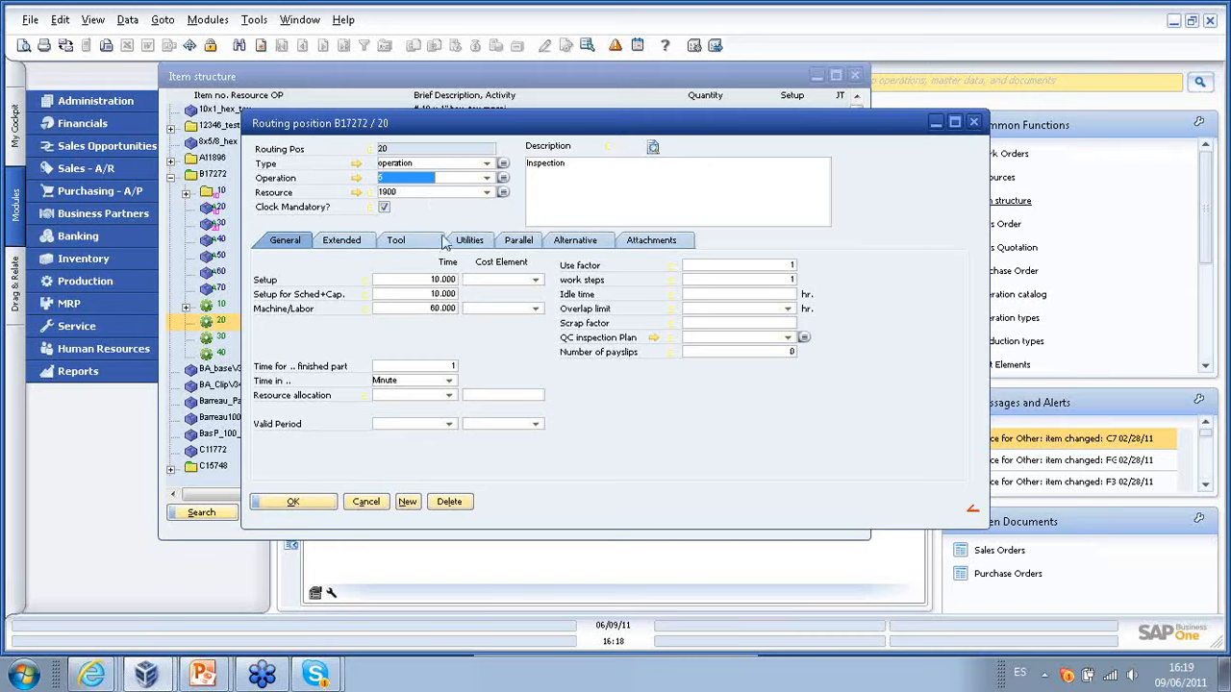
pyautogui.click(430, 193)
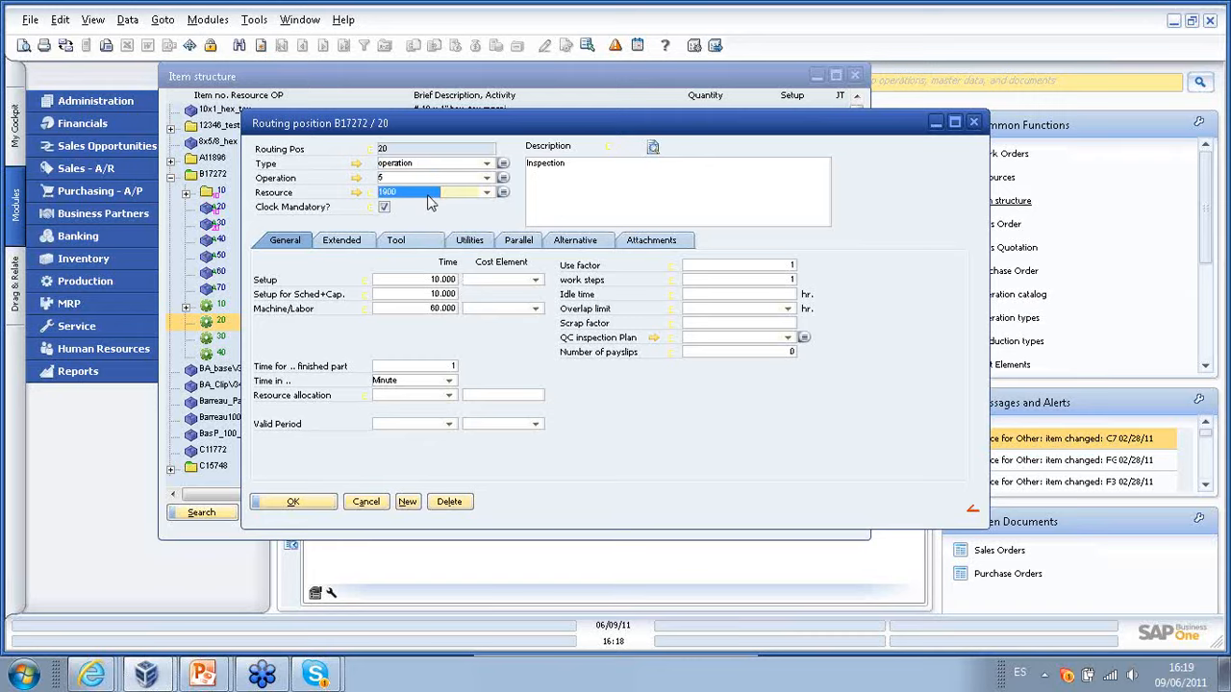
pyautogui.click(441, 293)
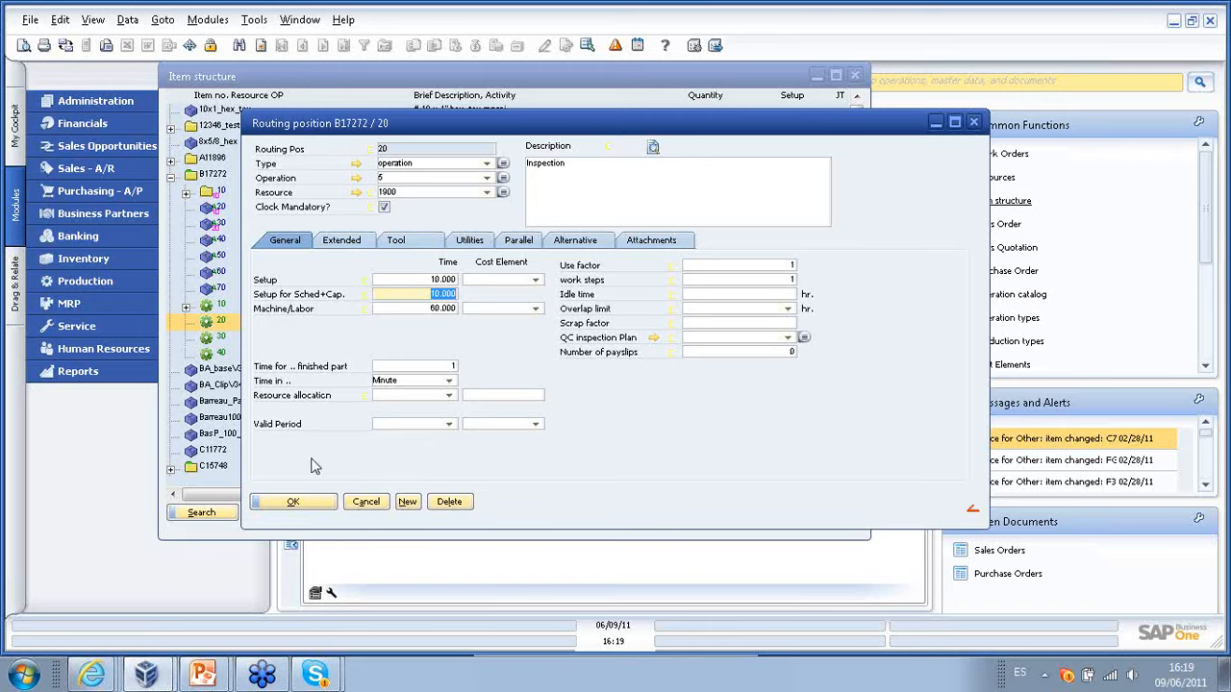
pyautogui.click(365, 504)
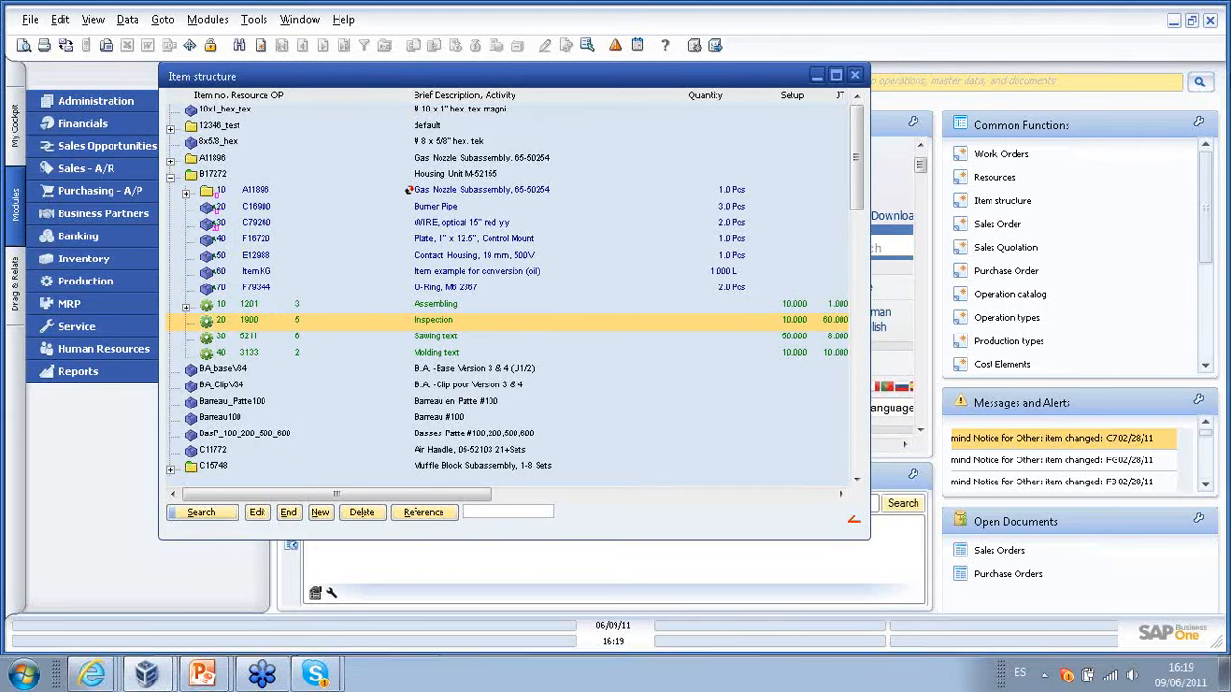